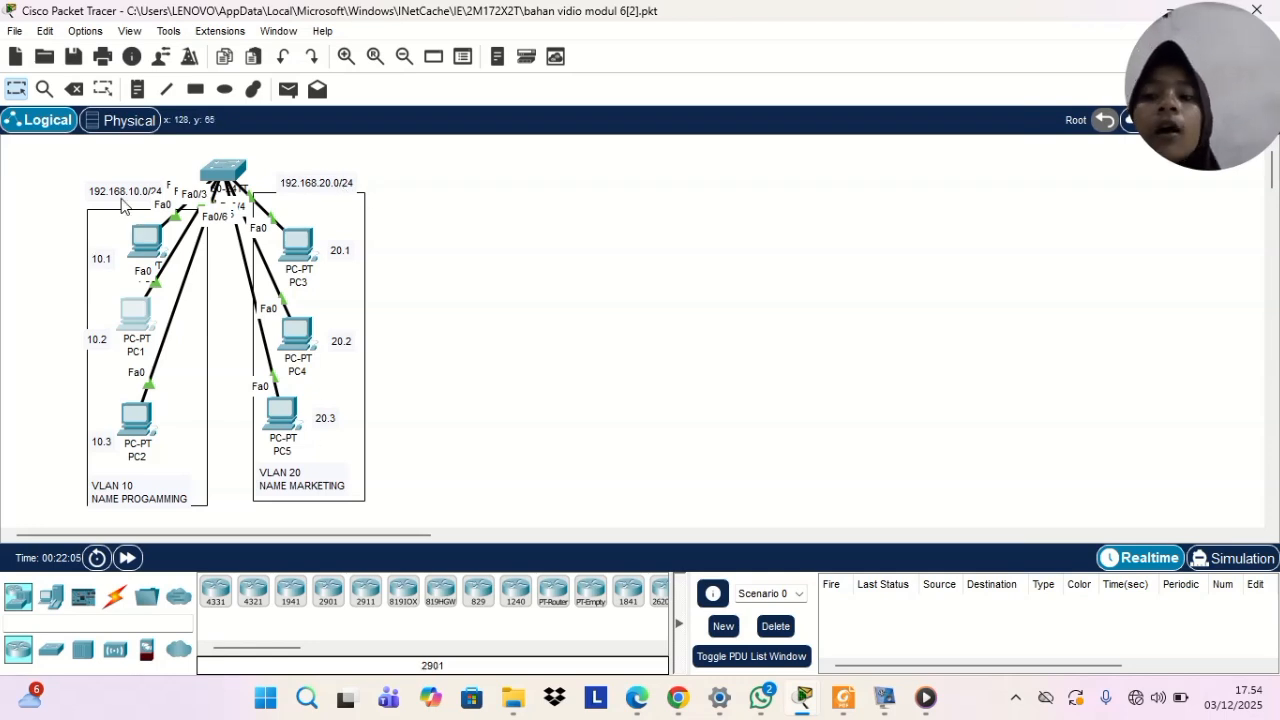
# Open Switch0's command line, enable privileged mode and enter global configuration mode with conf t
pyautogui.moveTo(121, 205); pyautogui.dragTo(120, 207)
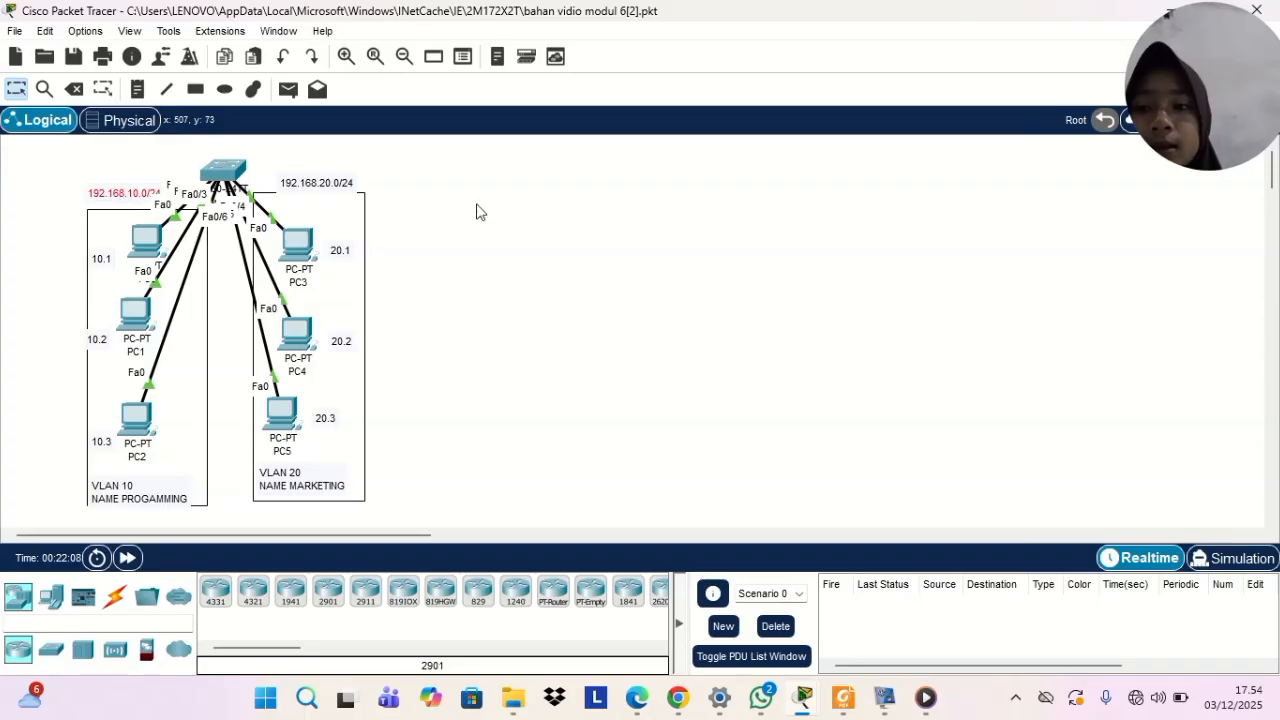
pyautogui.click(226, 172)
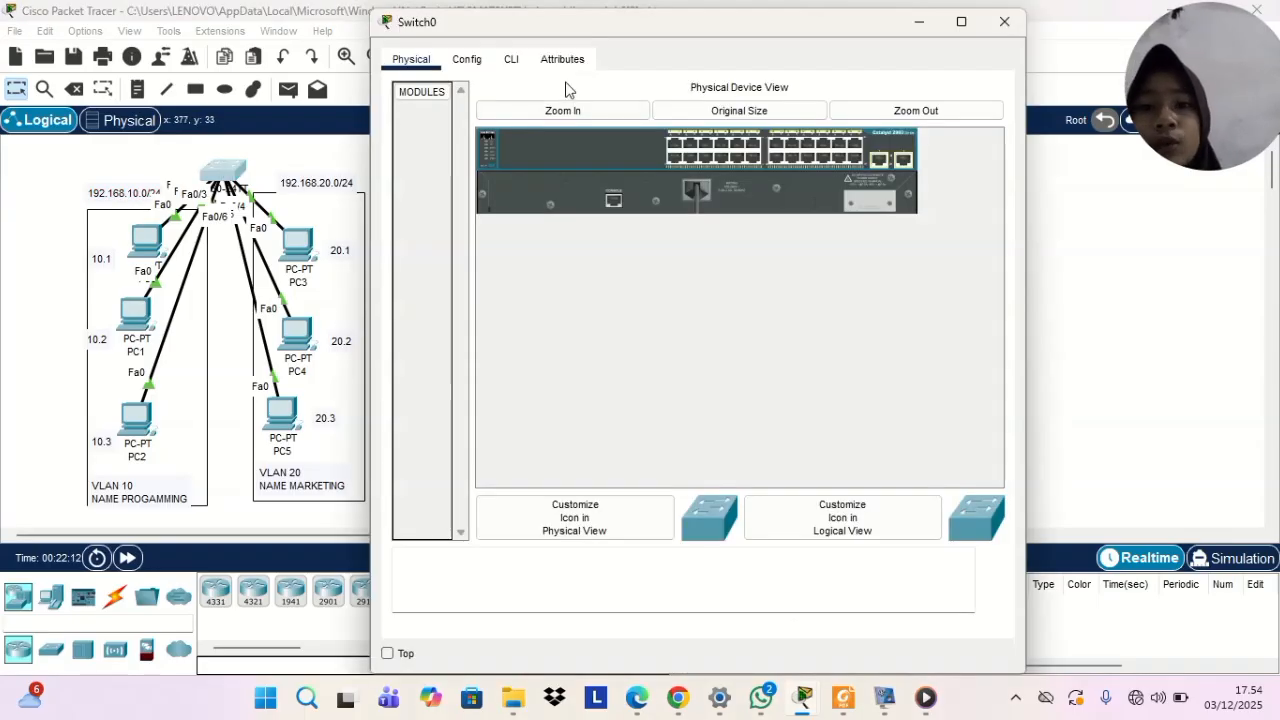
pyautogui.click(514, 60)
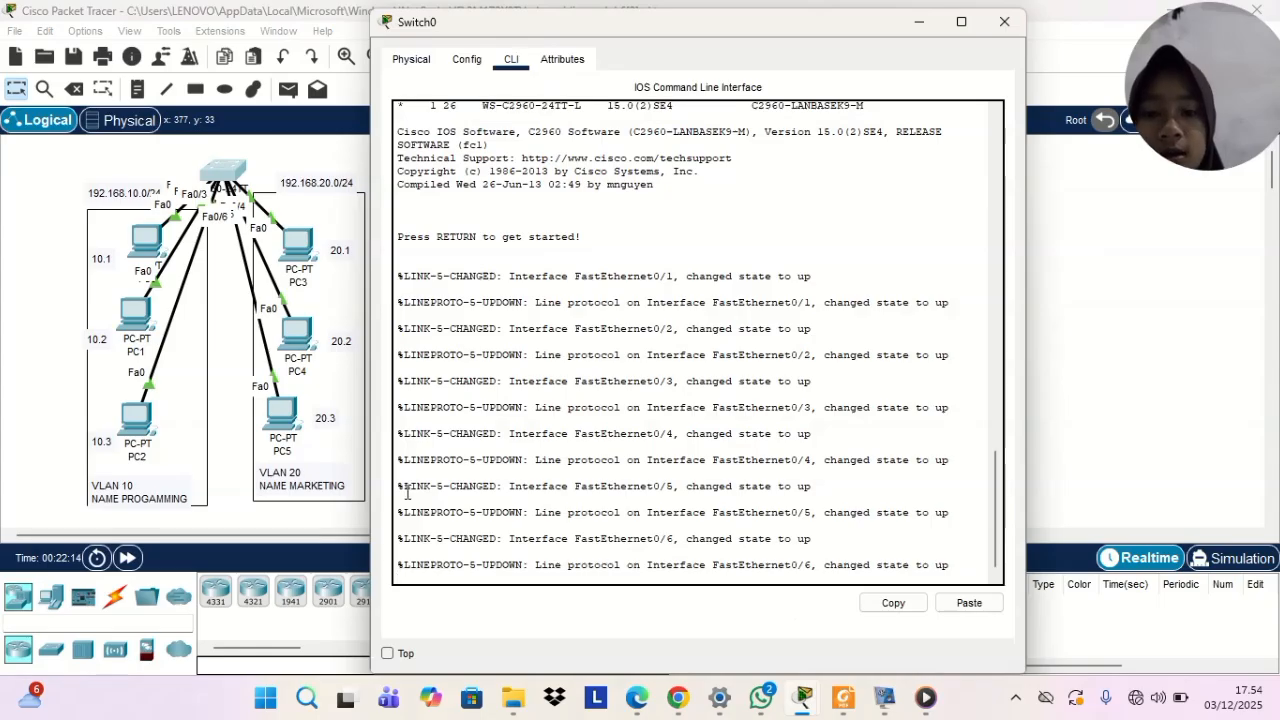
pyautogui.press('Return')
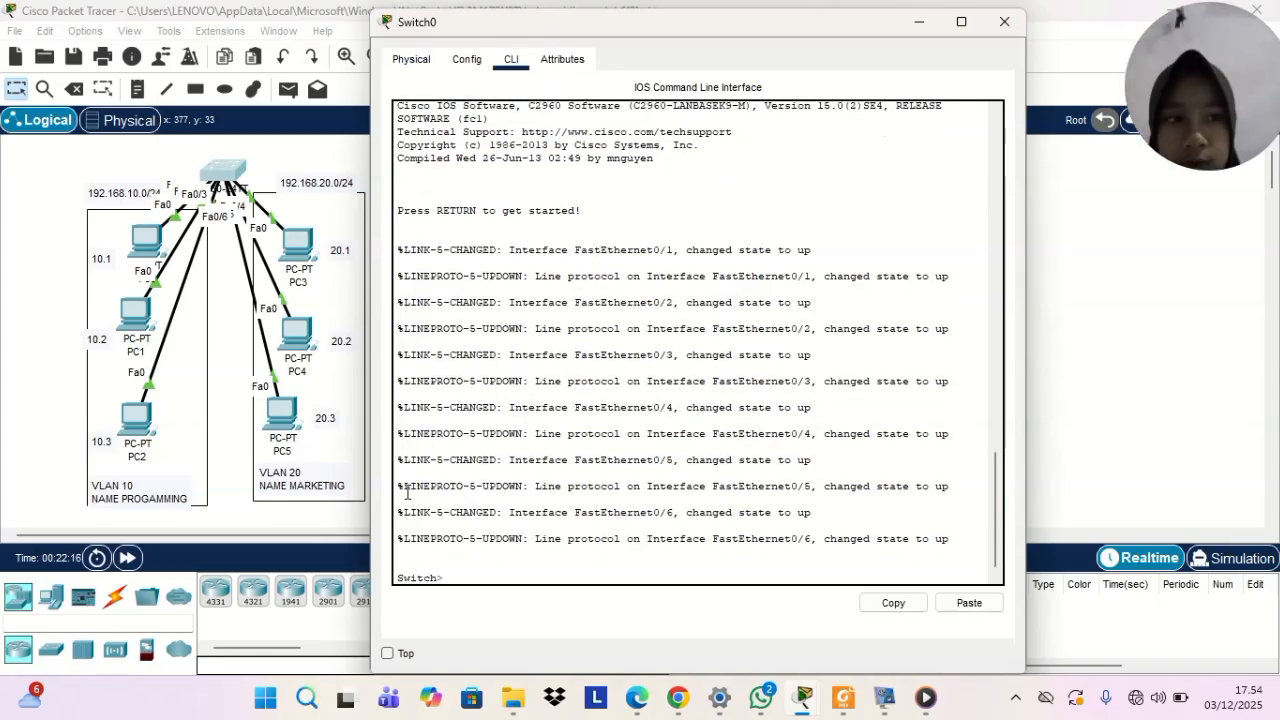
pyautogui.write('ENA')
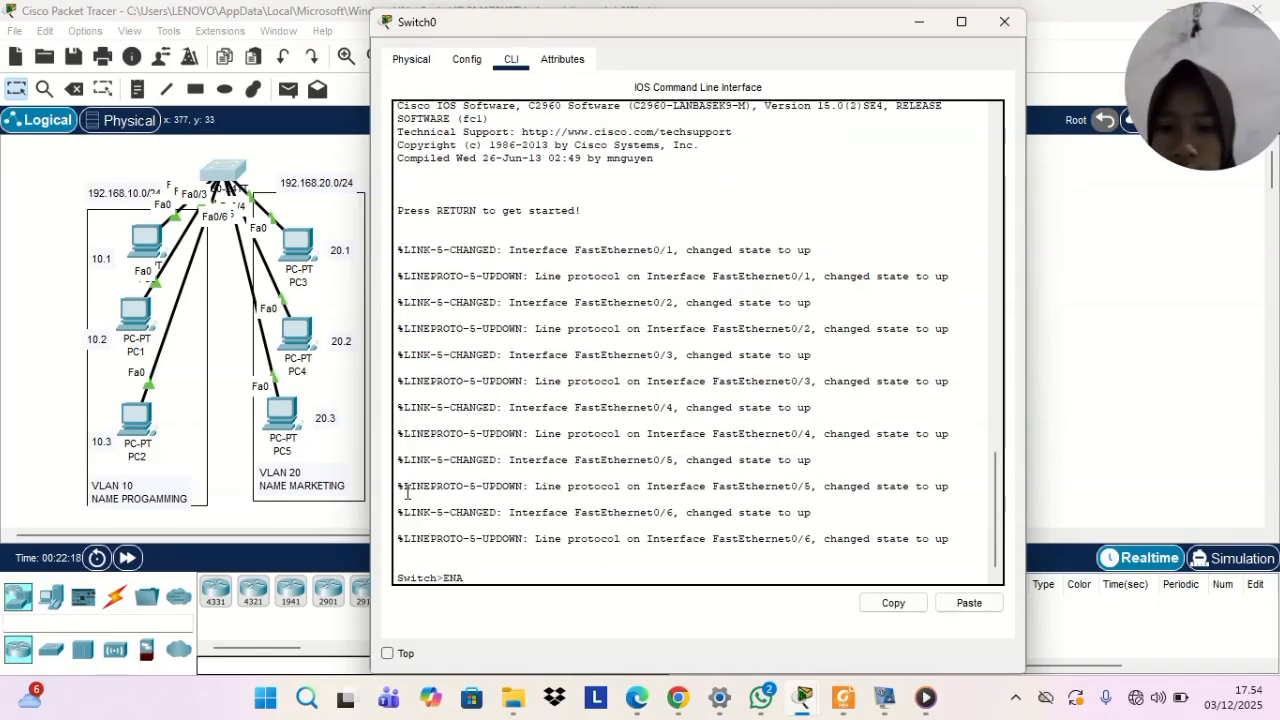
pyautogui.press('Return')
pyautogui.write('ch#c')
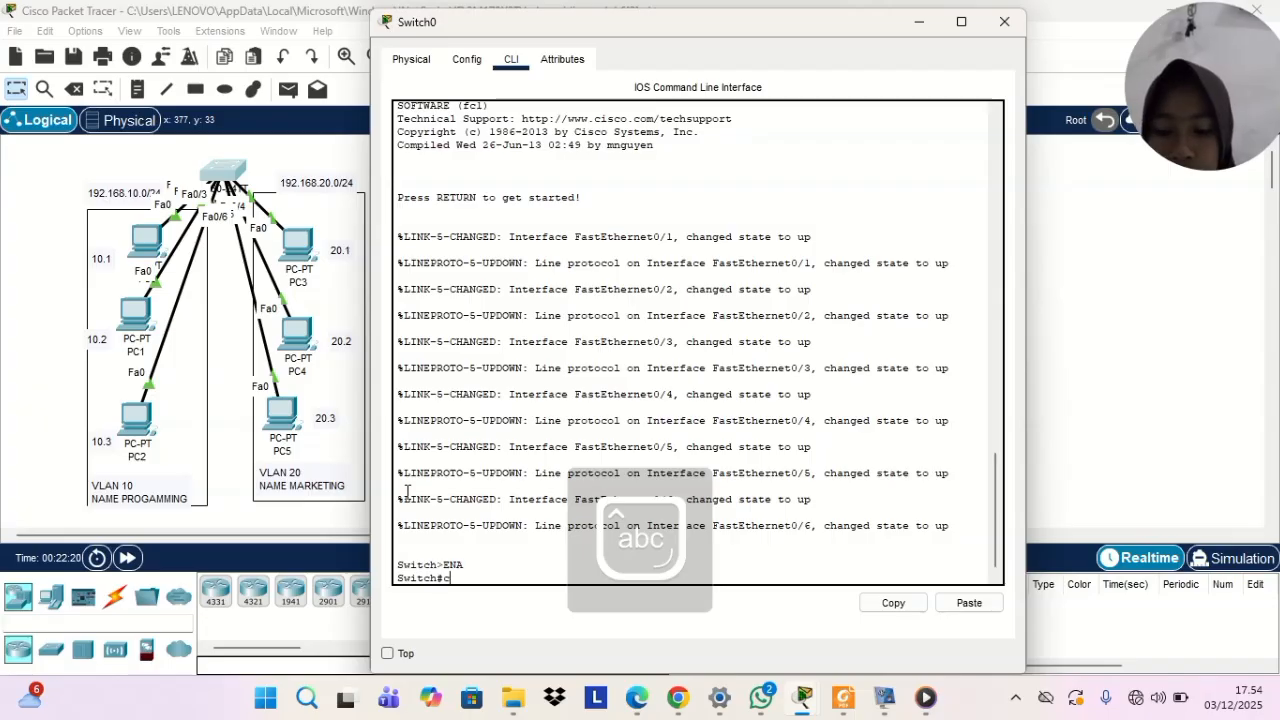
pyautogui.write('onf')
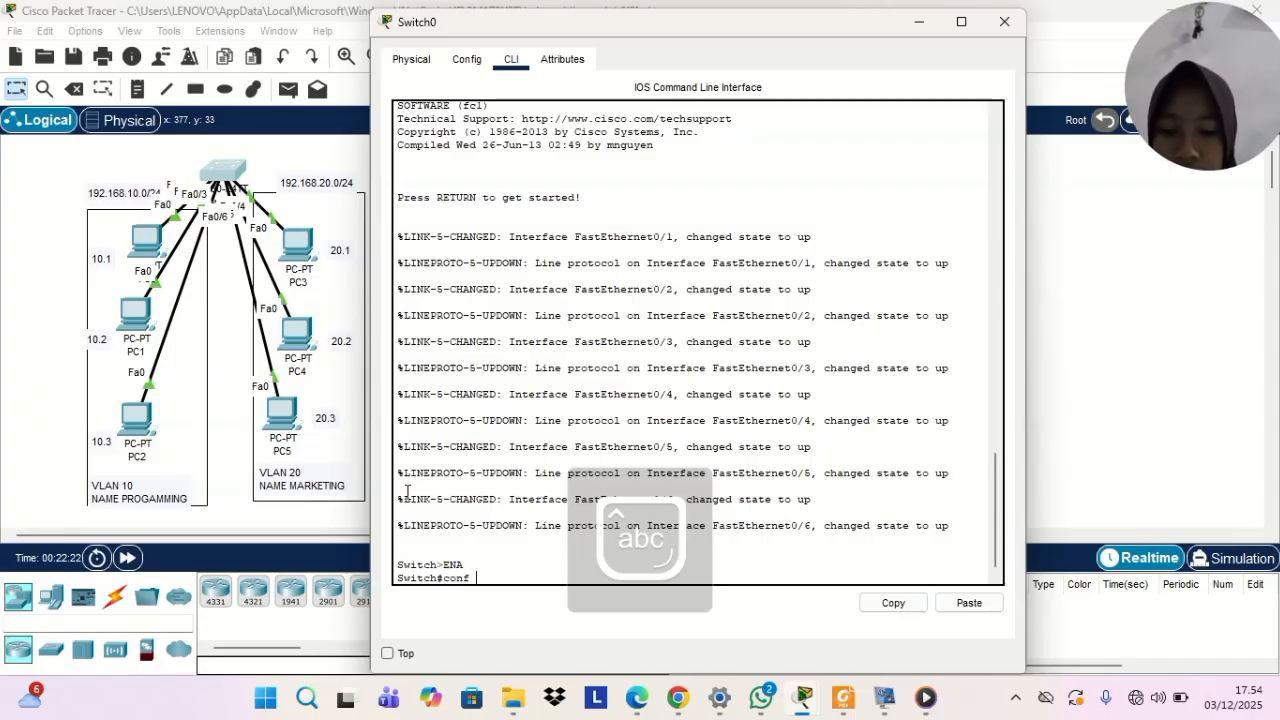
pyautogui.write(' t')
pyautogui.press('Return')
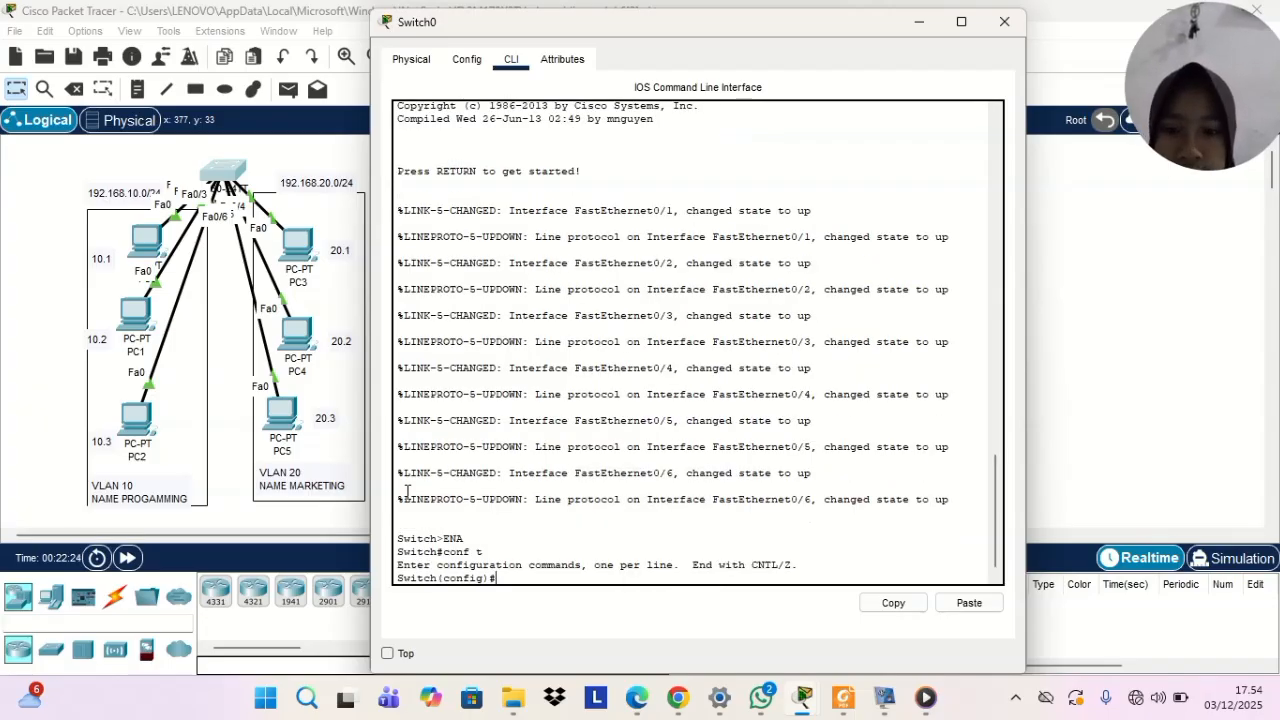
# Create VLAN 10 on the switch and name it programming
pyautogui.write('vlan 10')
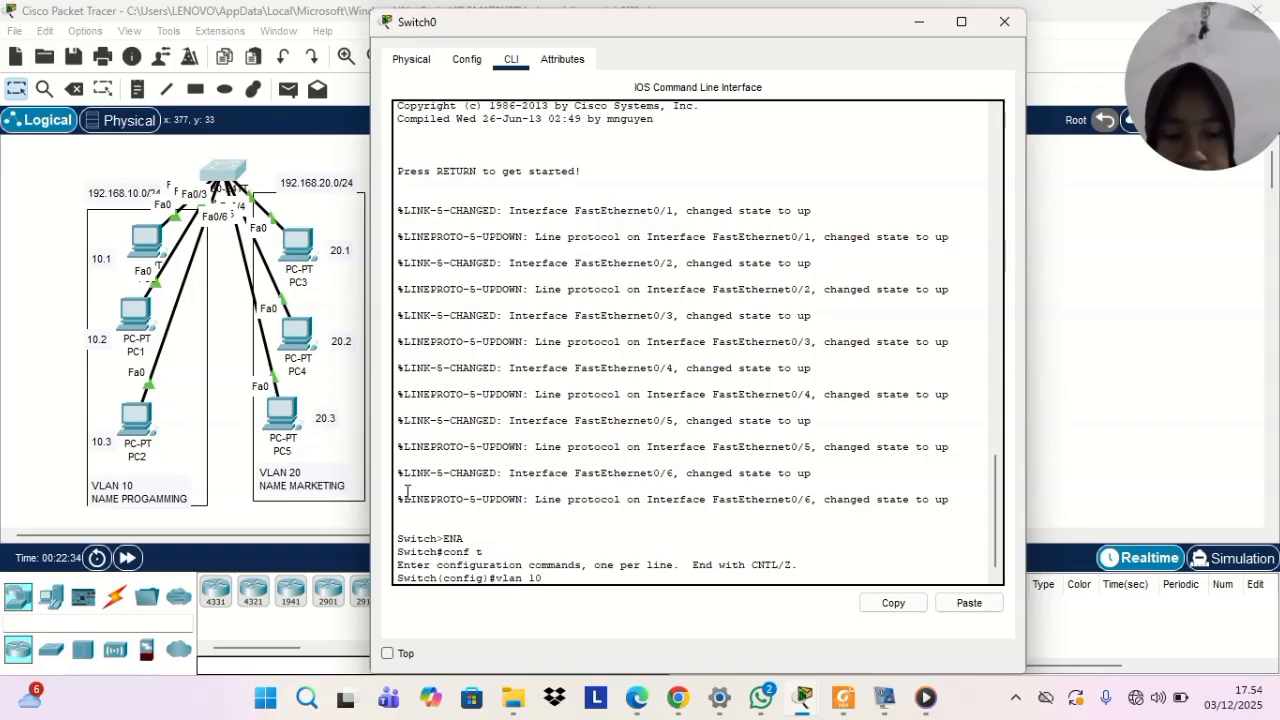
pyautogui.press('Return')
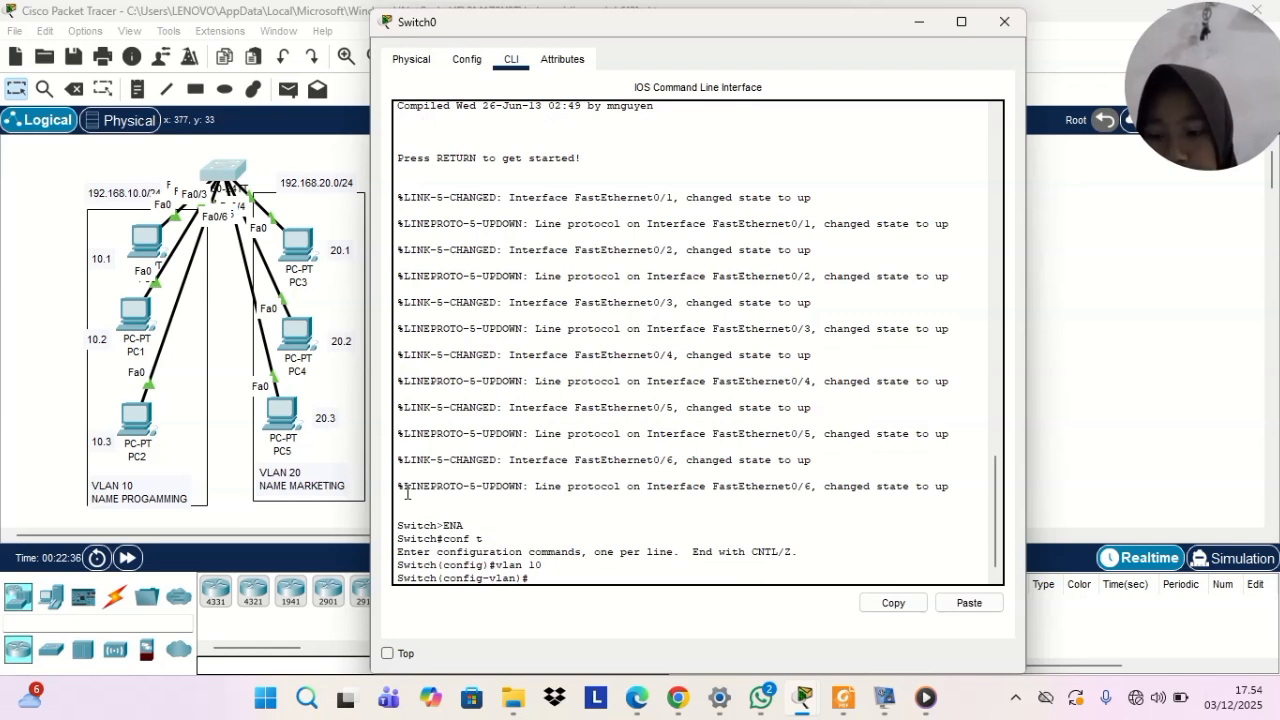
pyautogui.write('nam')
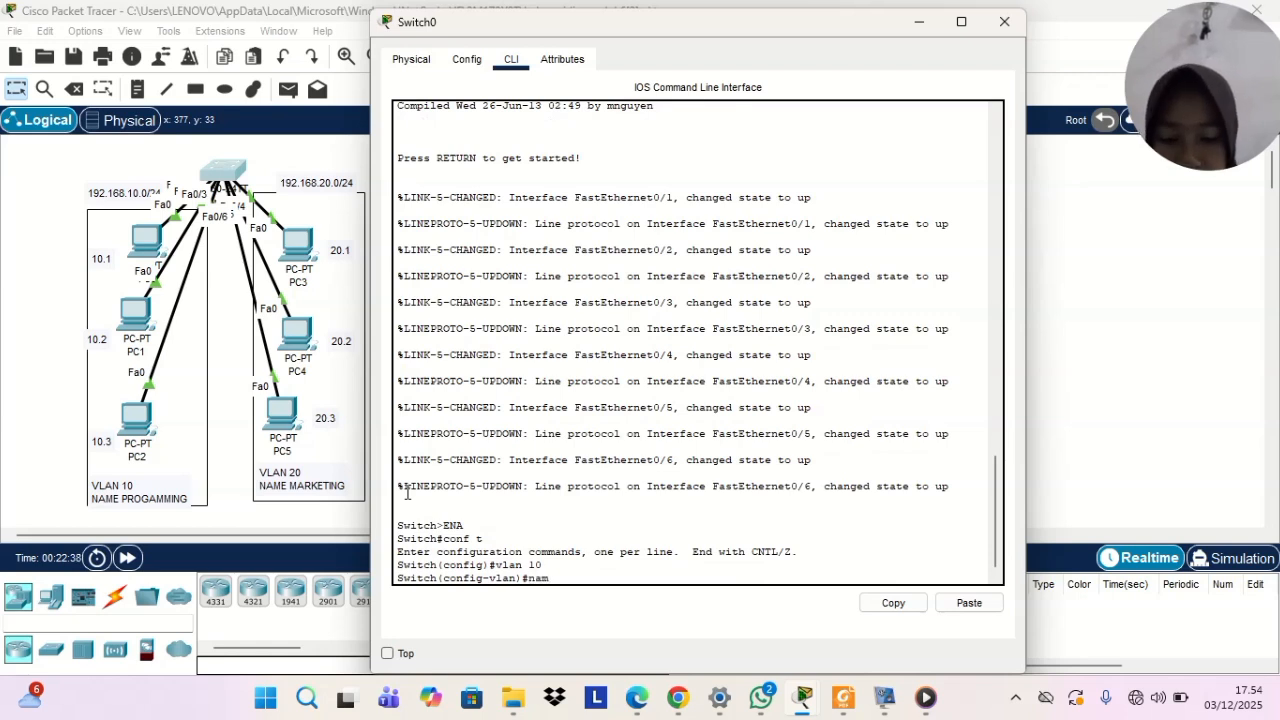
pyautogui.write('e p')
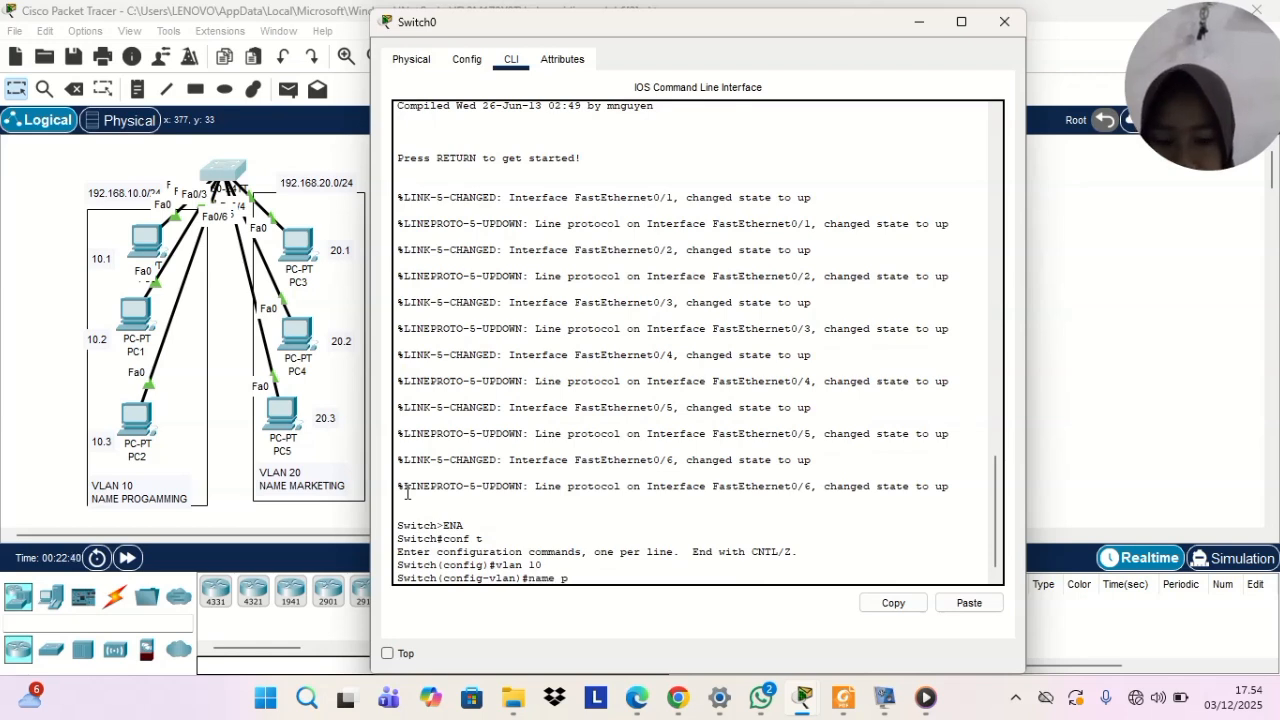
pyautogui.write('rogramming')
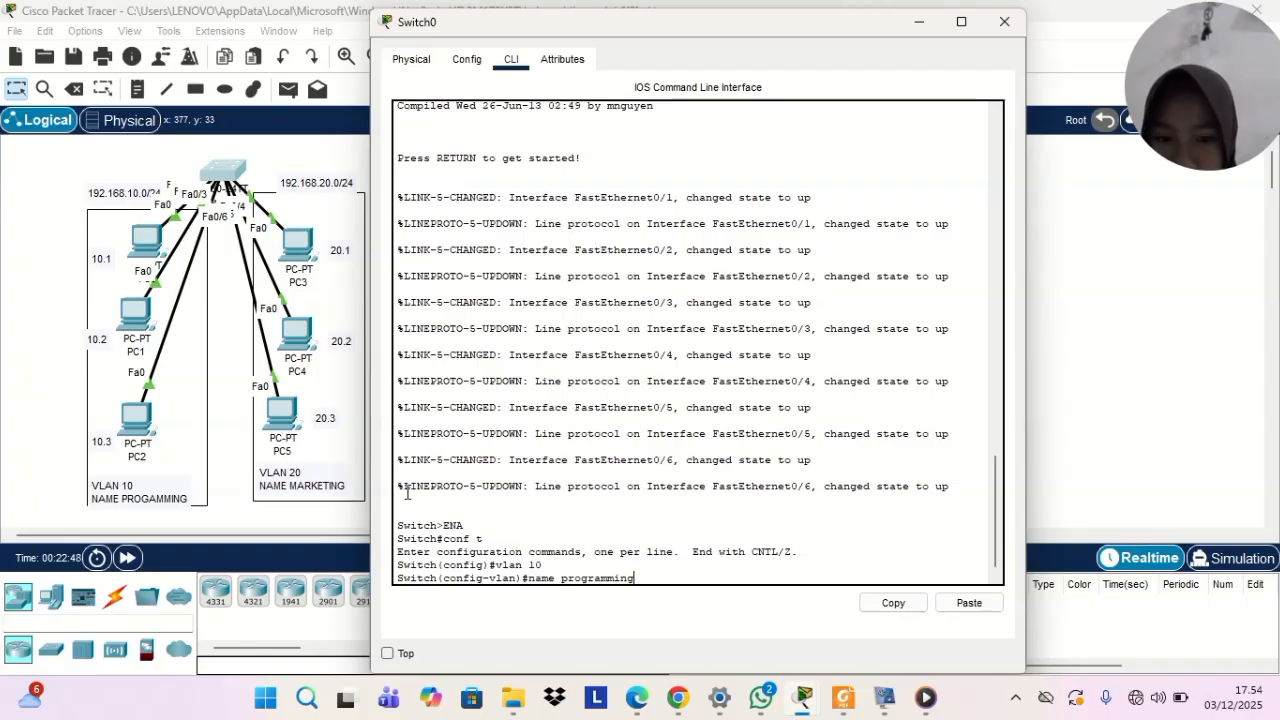
pyautogui.press('Return')
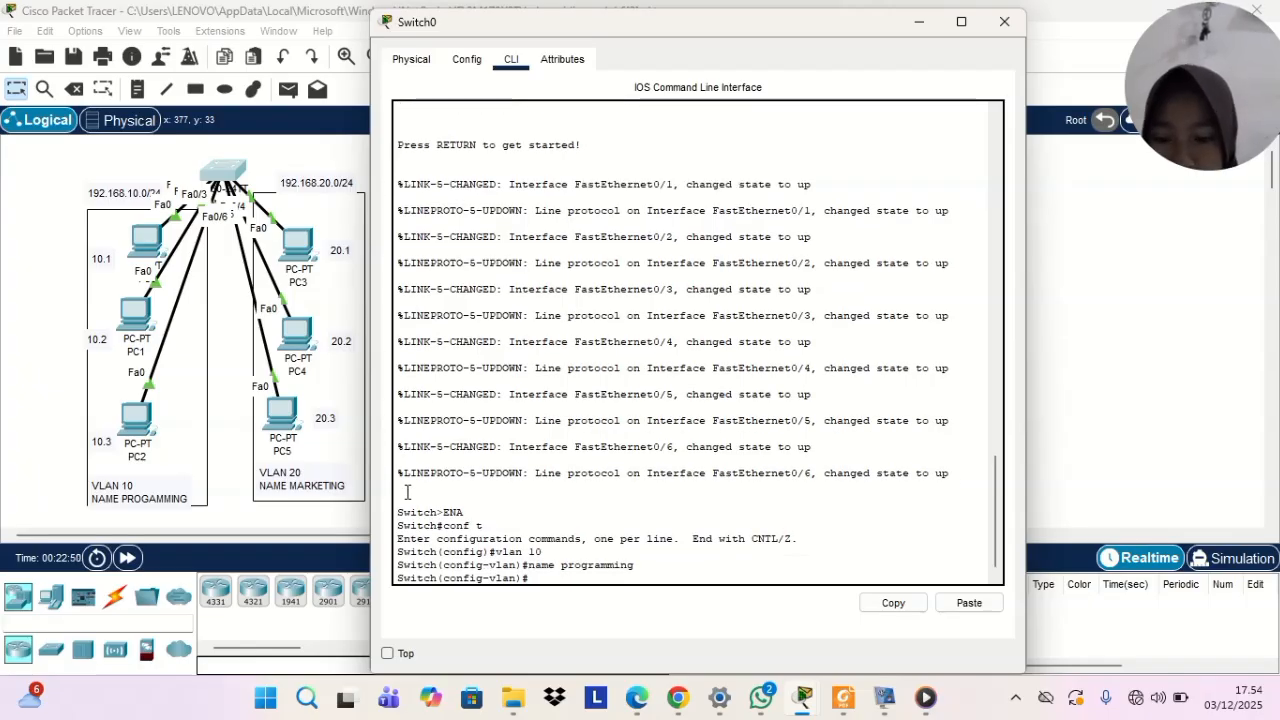
# Display the brief VLAN summary from configuration mode and examine the default and programming VLAN entries
pyautogui.write('do')
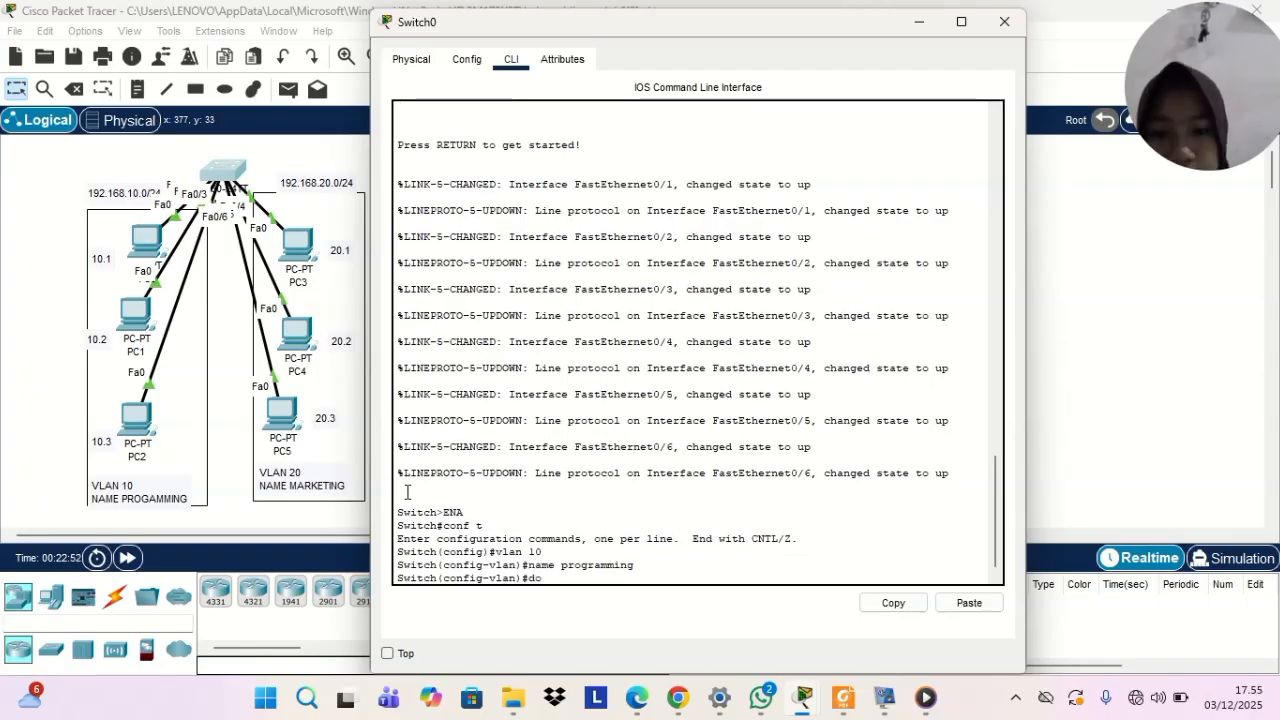
pyautogui.write(' sh')
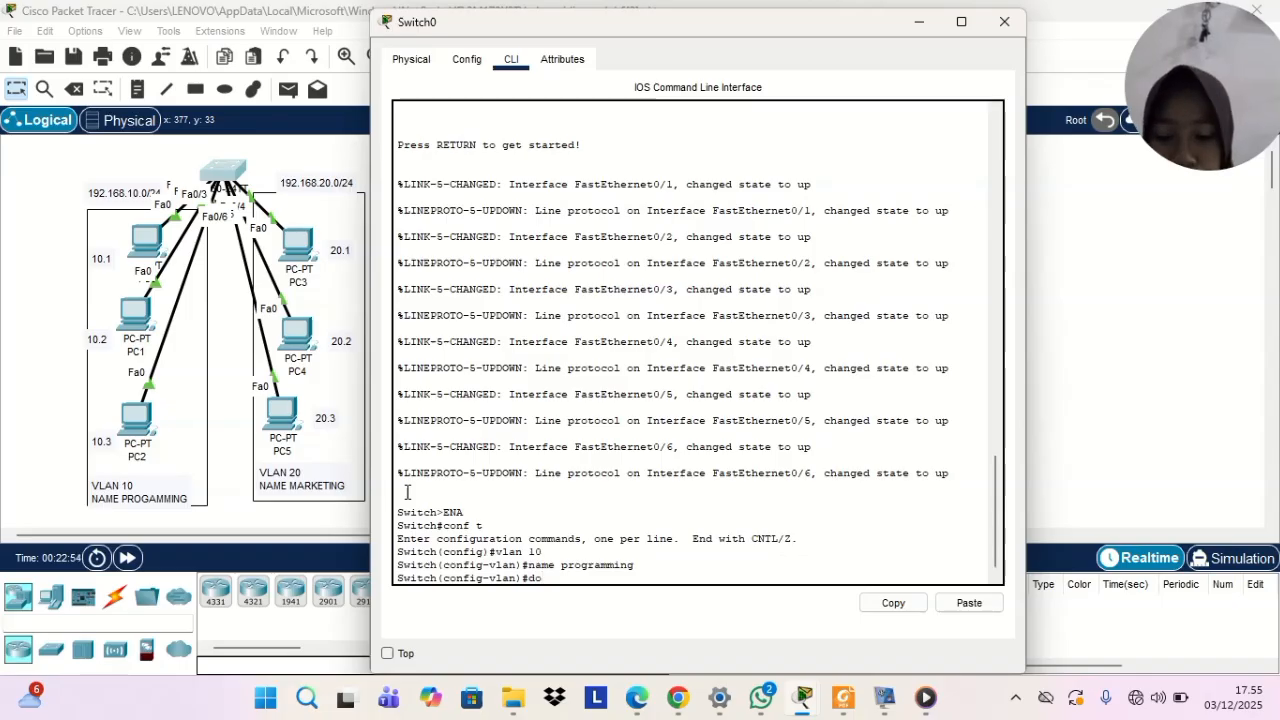
pyautogui.write('ow ')
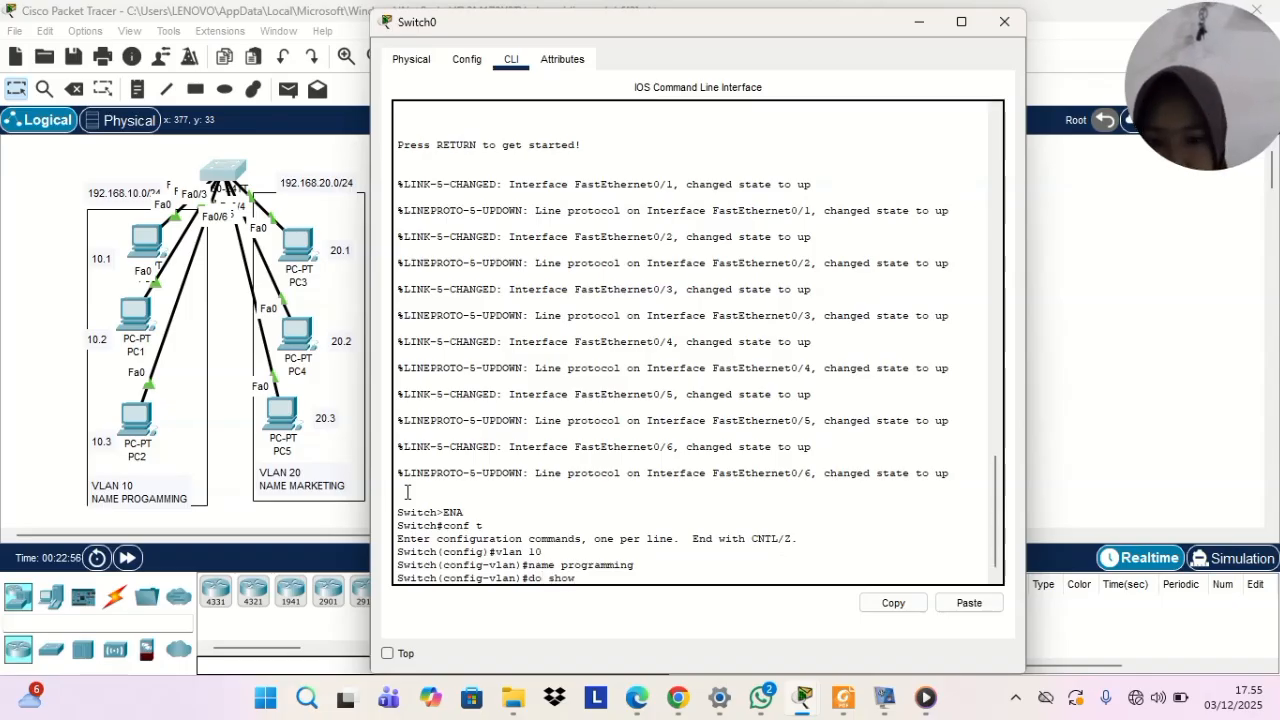
pyautogui.write('vlan ')
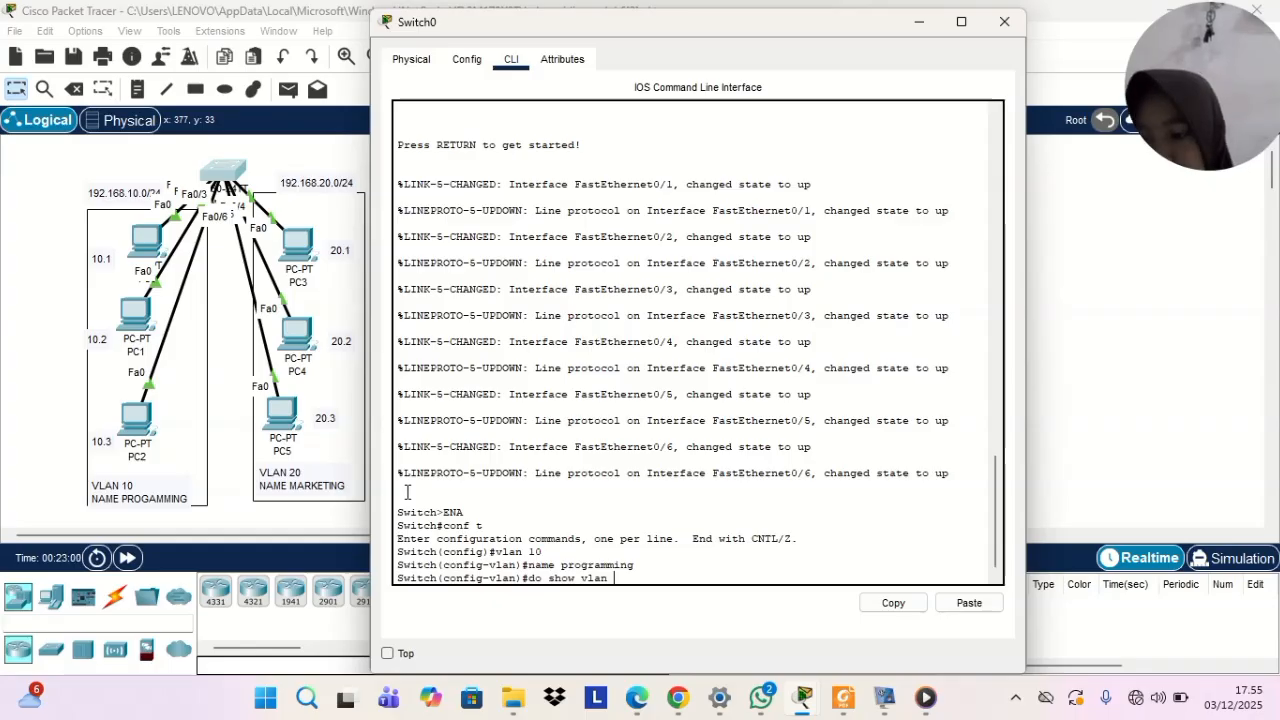
pyautogui.write('brief')
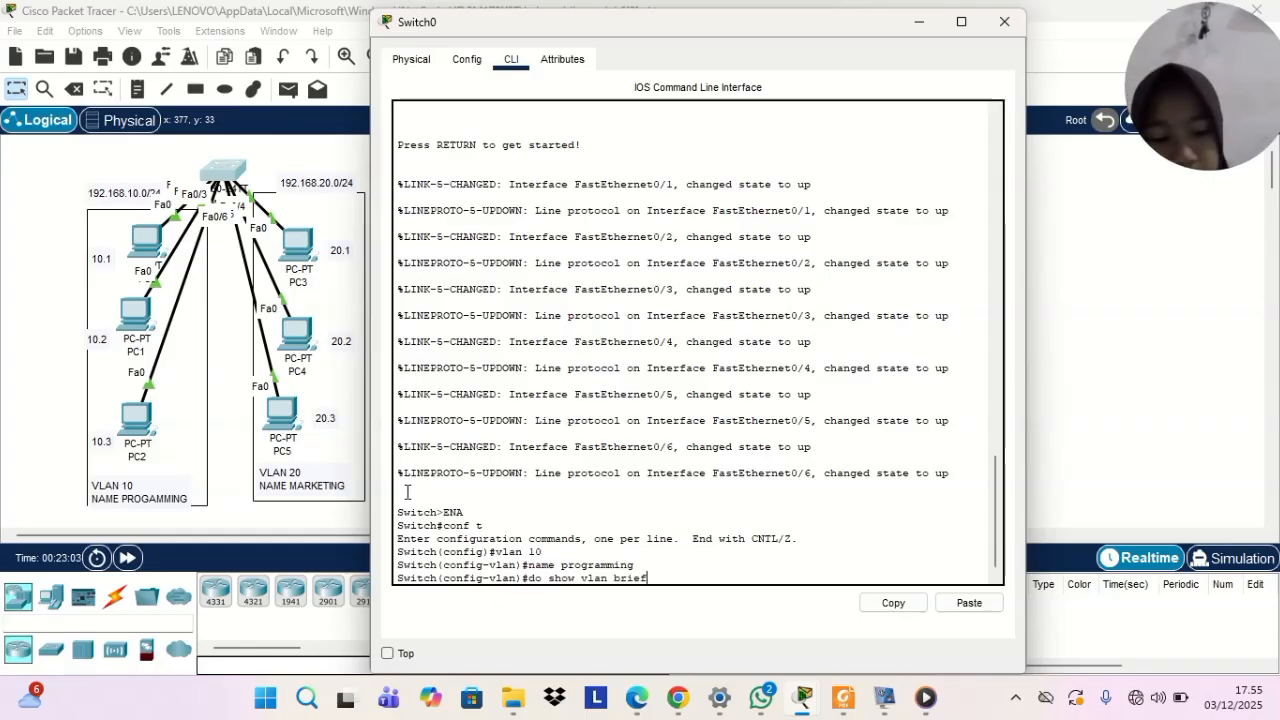
pyautogui.press('Return')
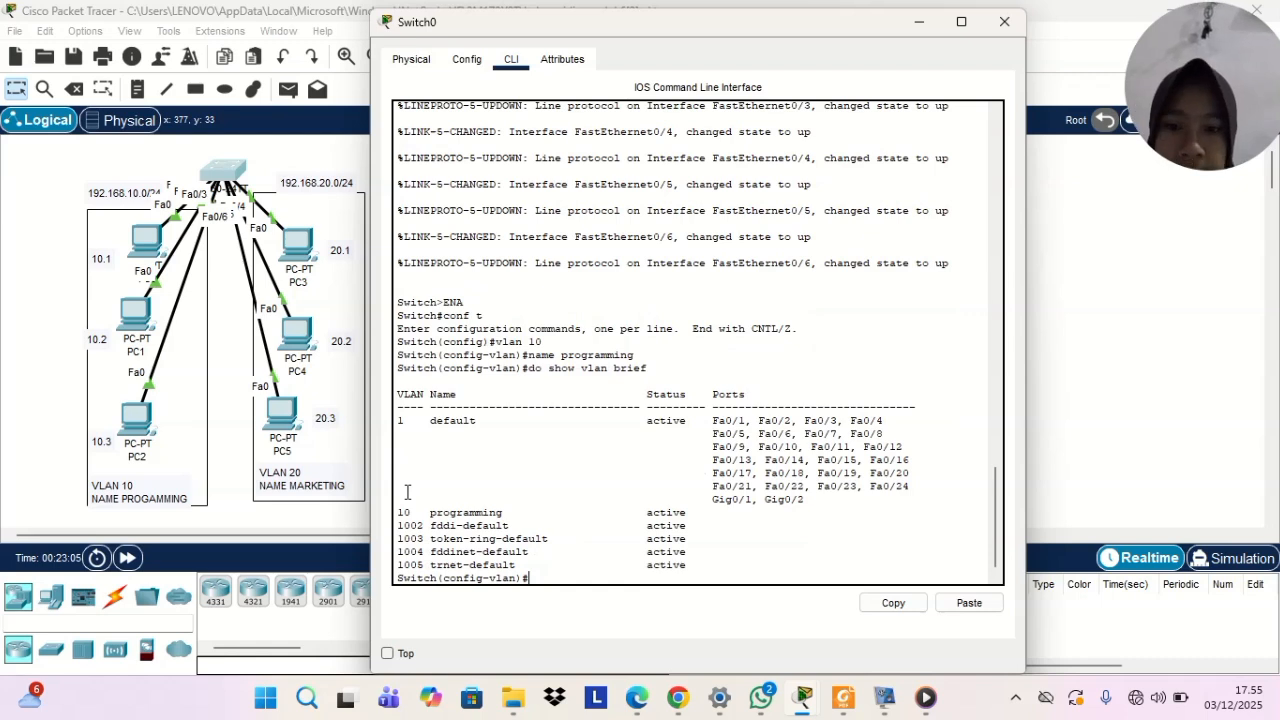
pyautogui.moveTo(430, 420); pyautogui.dragTo(506, 432)
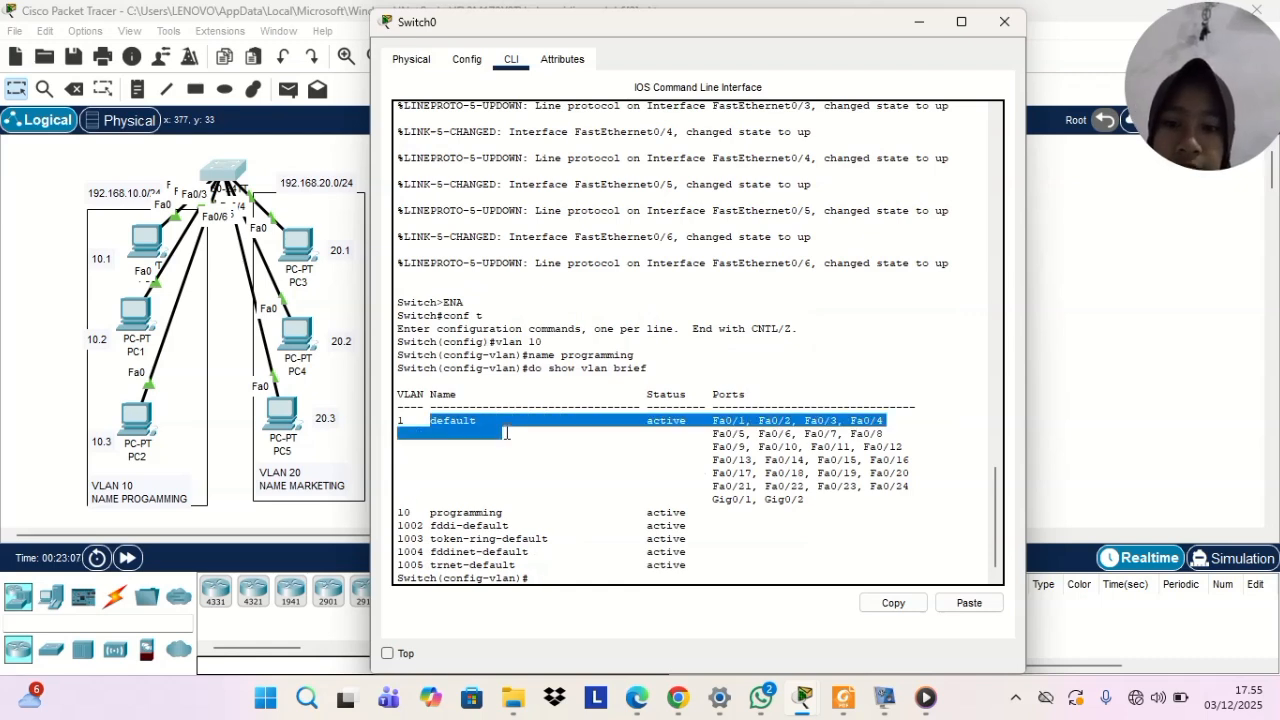
pyautogui.click(861, 520)
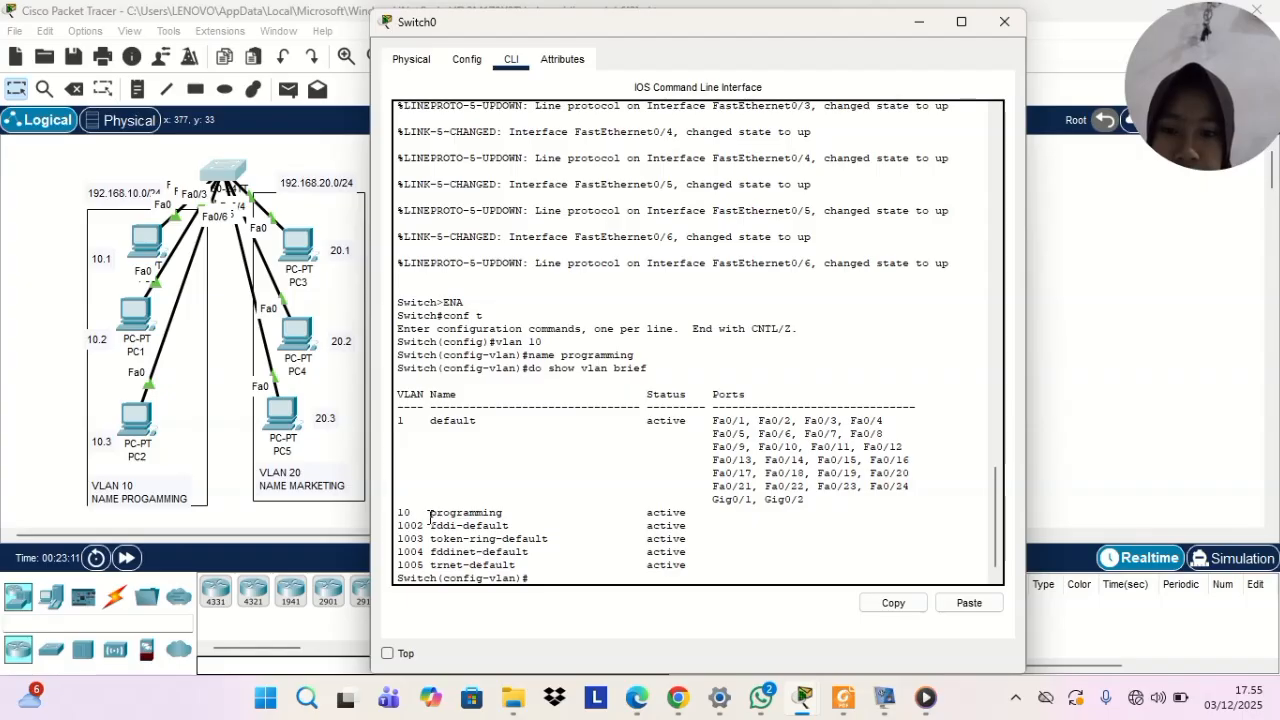
pyautogui.moveTo(430, 514); pyautogui.dragTo(552, 516)
pyautogui.click(786, 542)
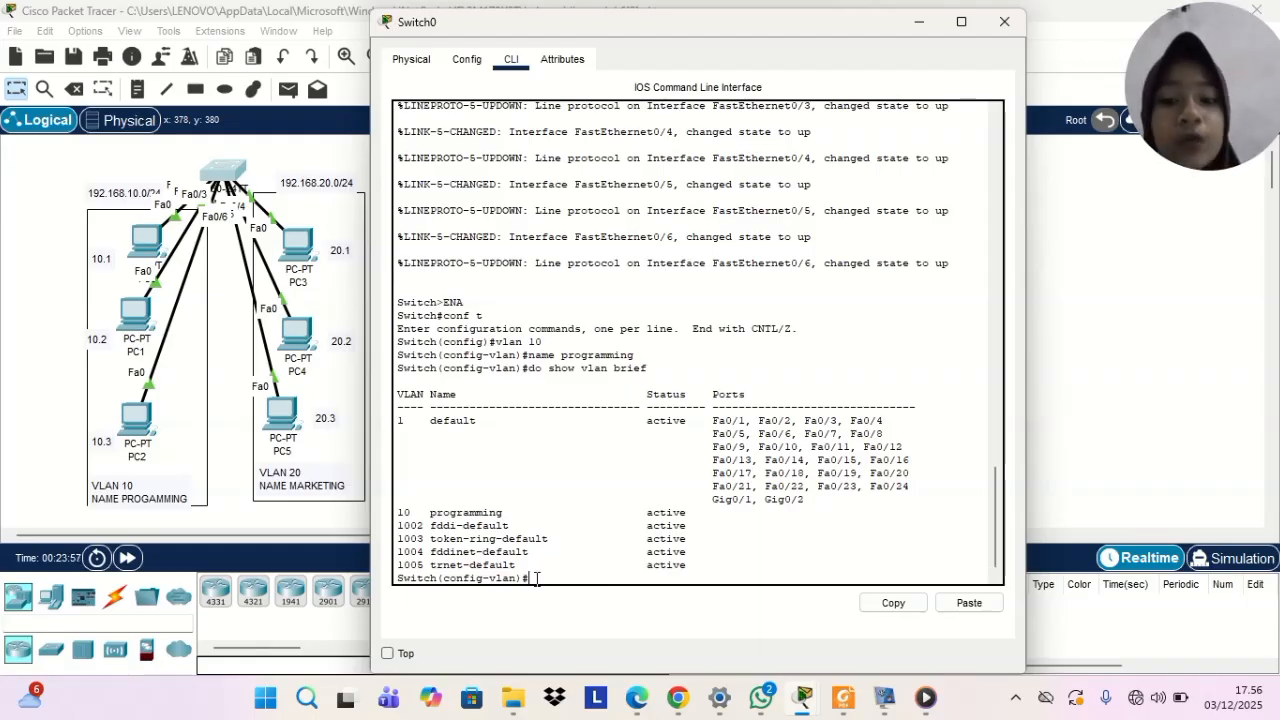
# Select the interface range fa0/1-3 and set its switchport mode to access
pyautogui.write('int')
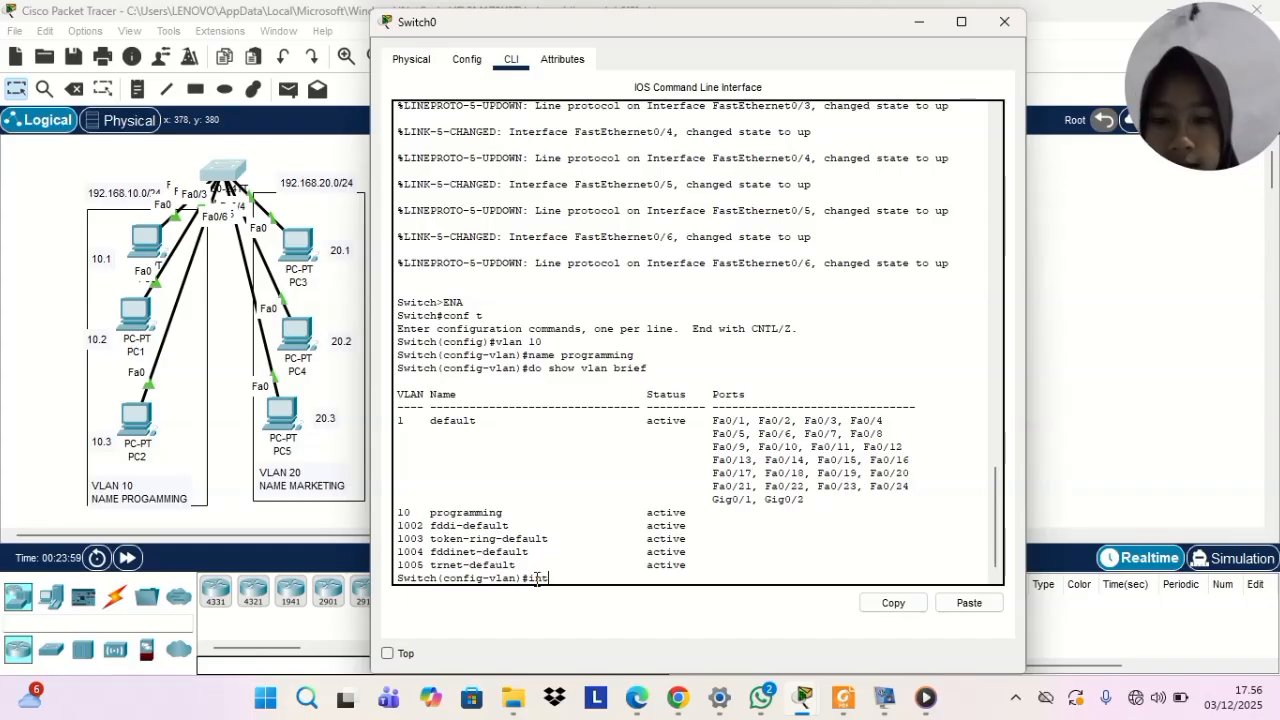
pyautogui.write(' range fa')
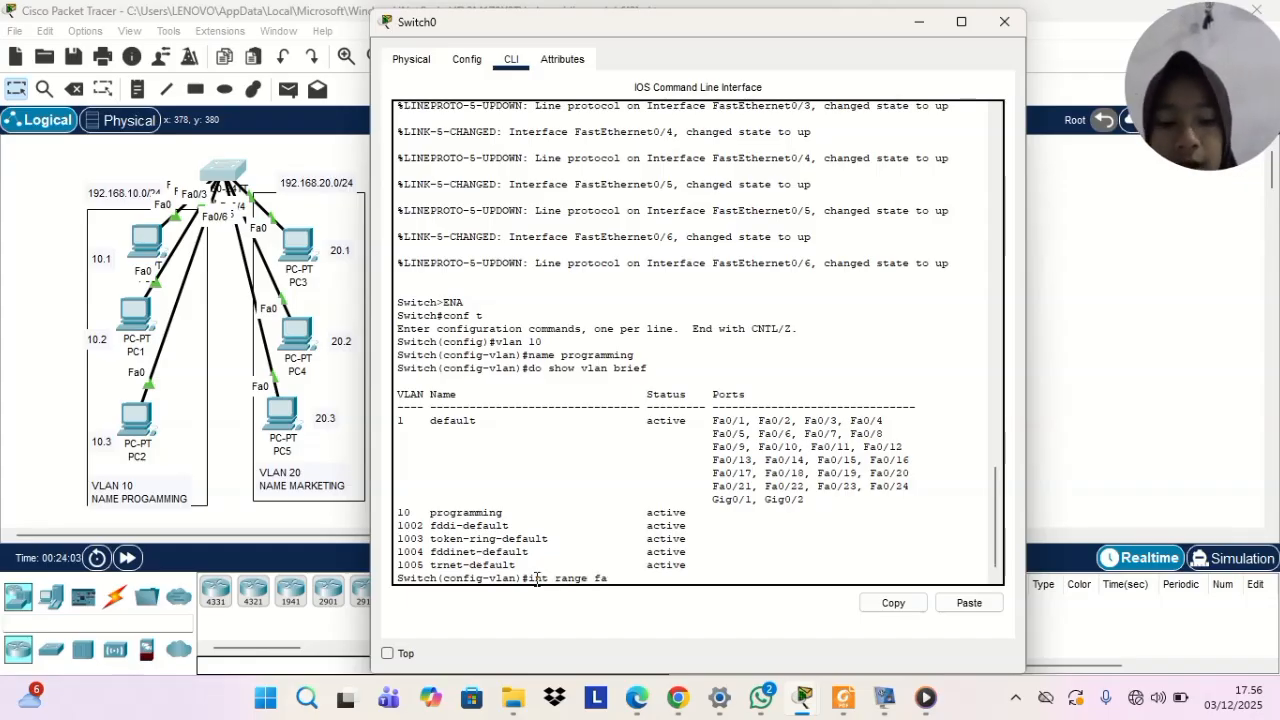
pyautogui.write('0/')
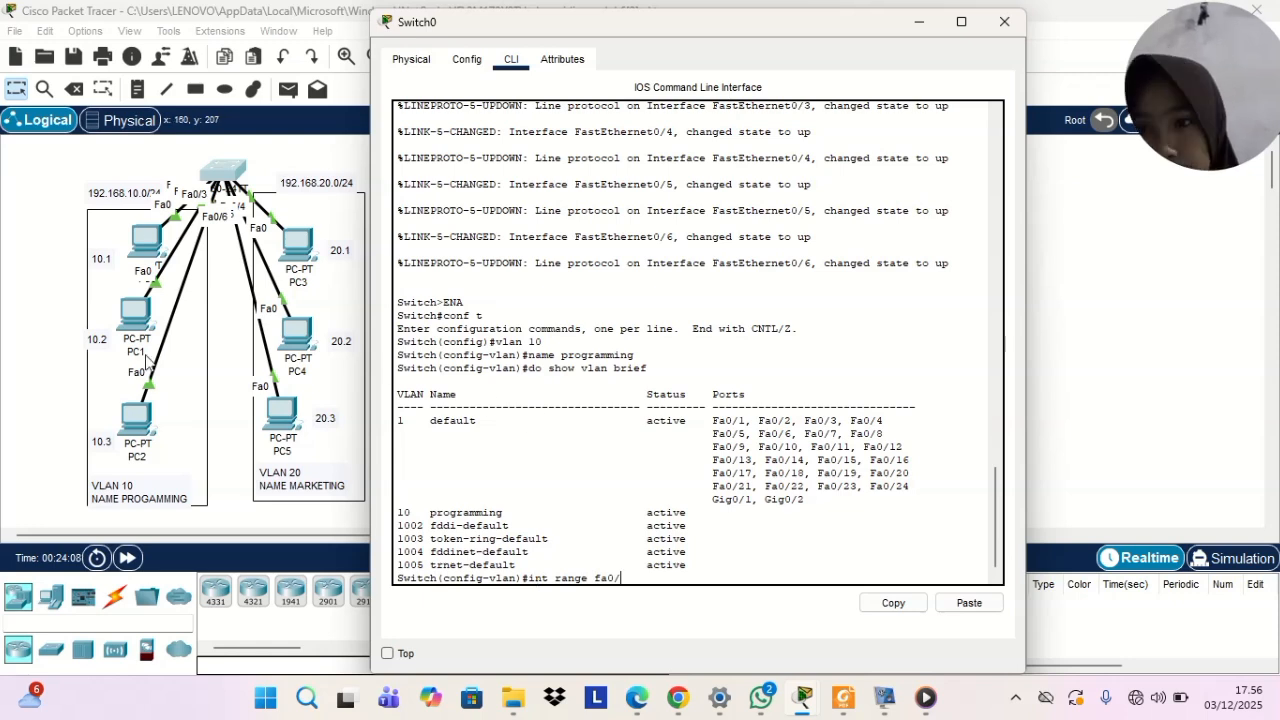
pyautogui.moveTo(833, 716)
pyautogui.write('1')
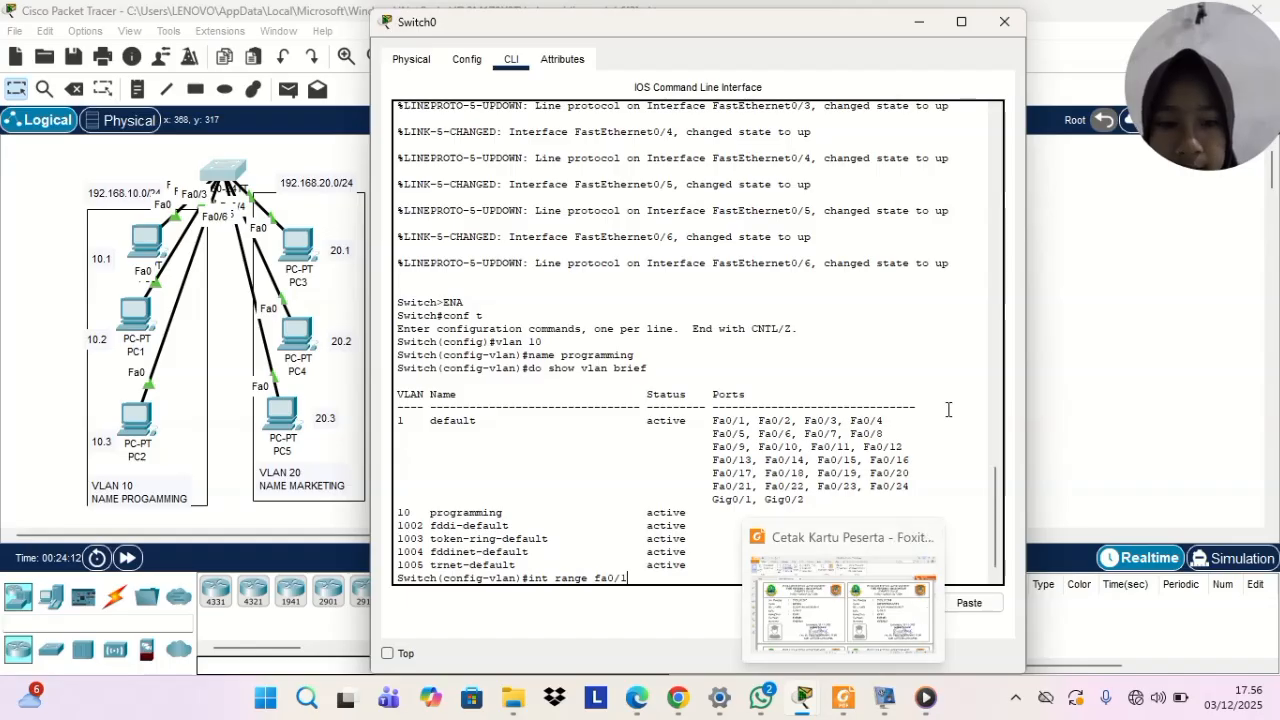
pyautogui.write('-3')
pyautogui.press('Return')
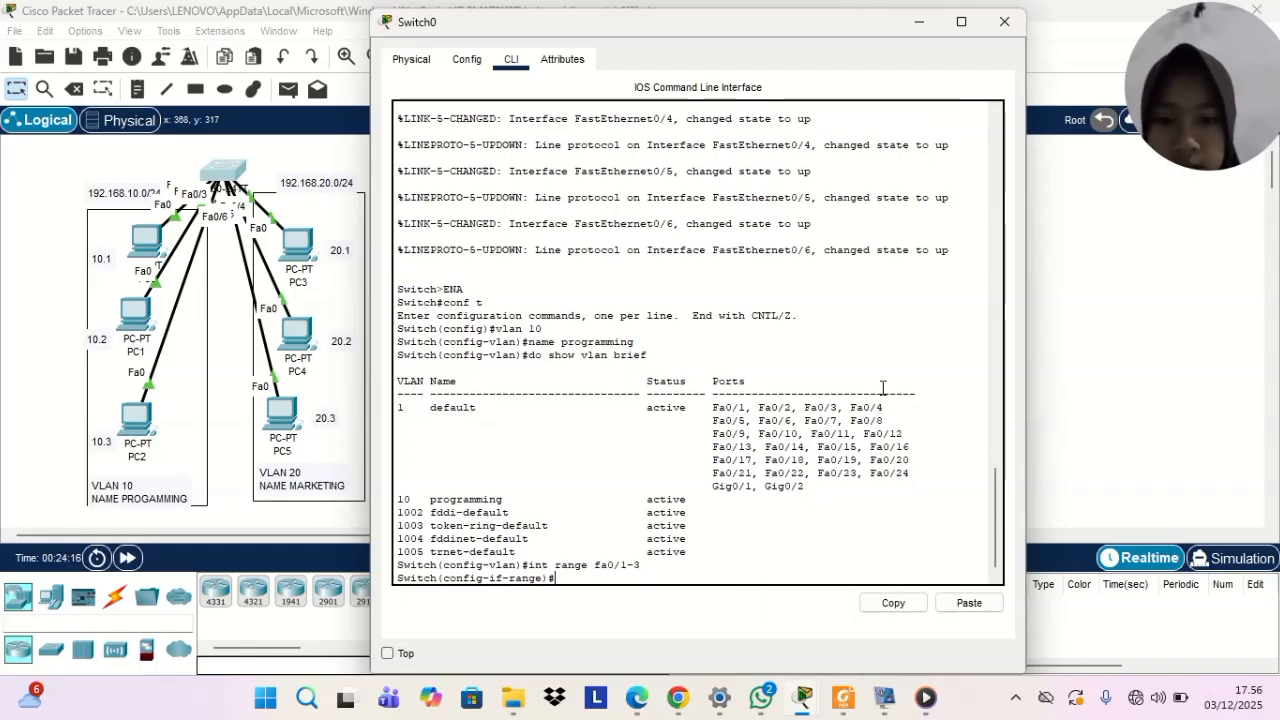
pyautogui.write('sw mode acc')
pyautogui.press('Return')
# Assign the selected interface range to access VLAN 10
pyautogui.write('sw a')
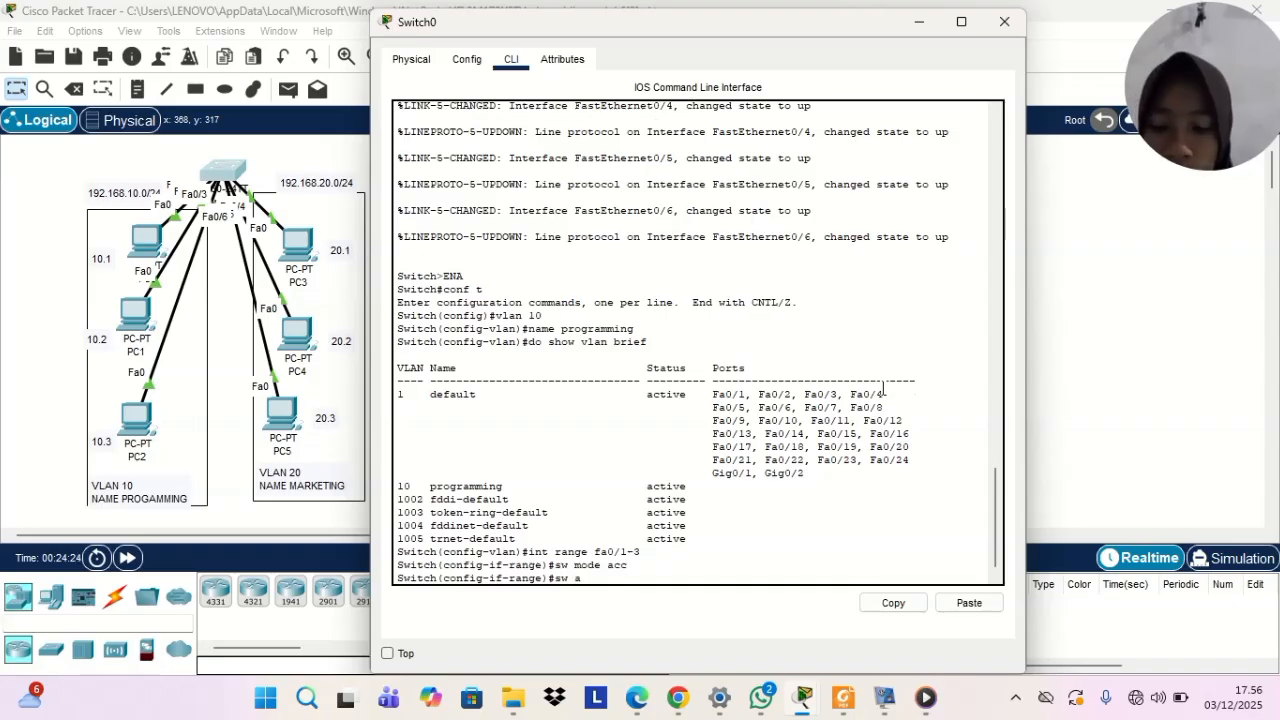
pyautogui.write('cc v')
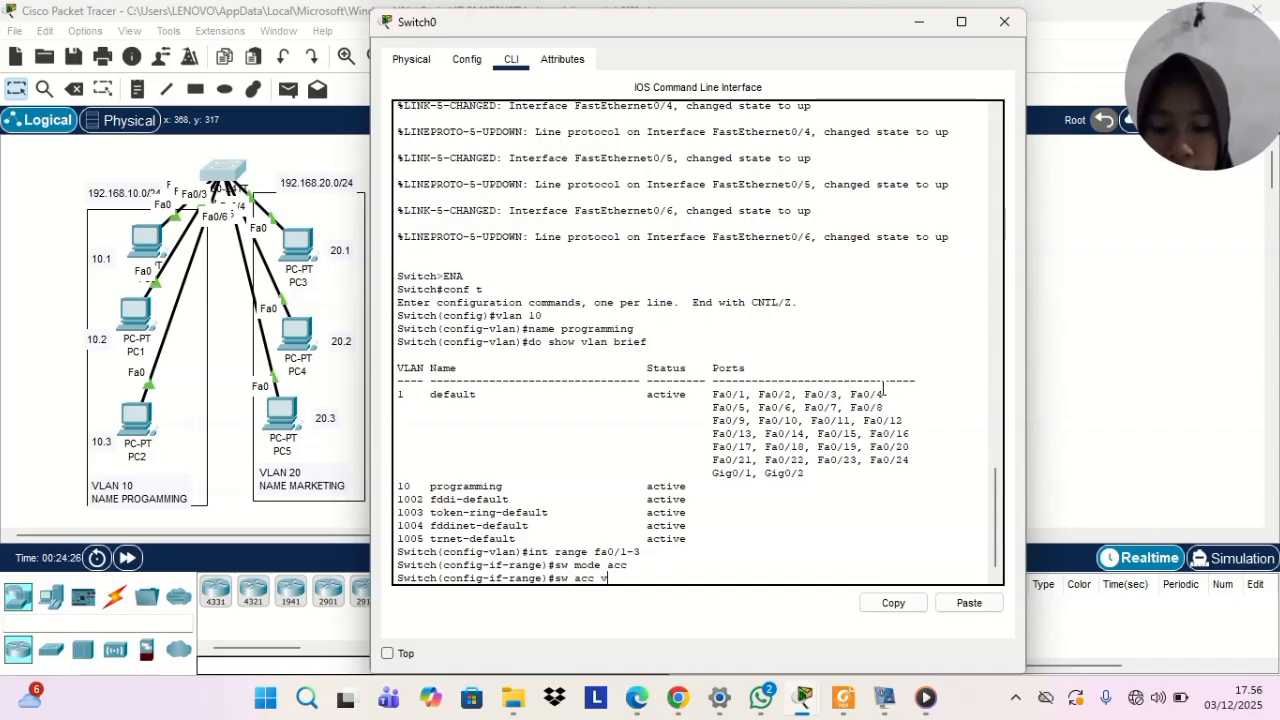
pyautogui.write('lan 10')
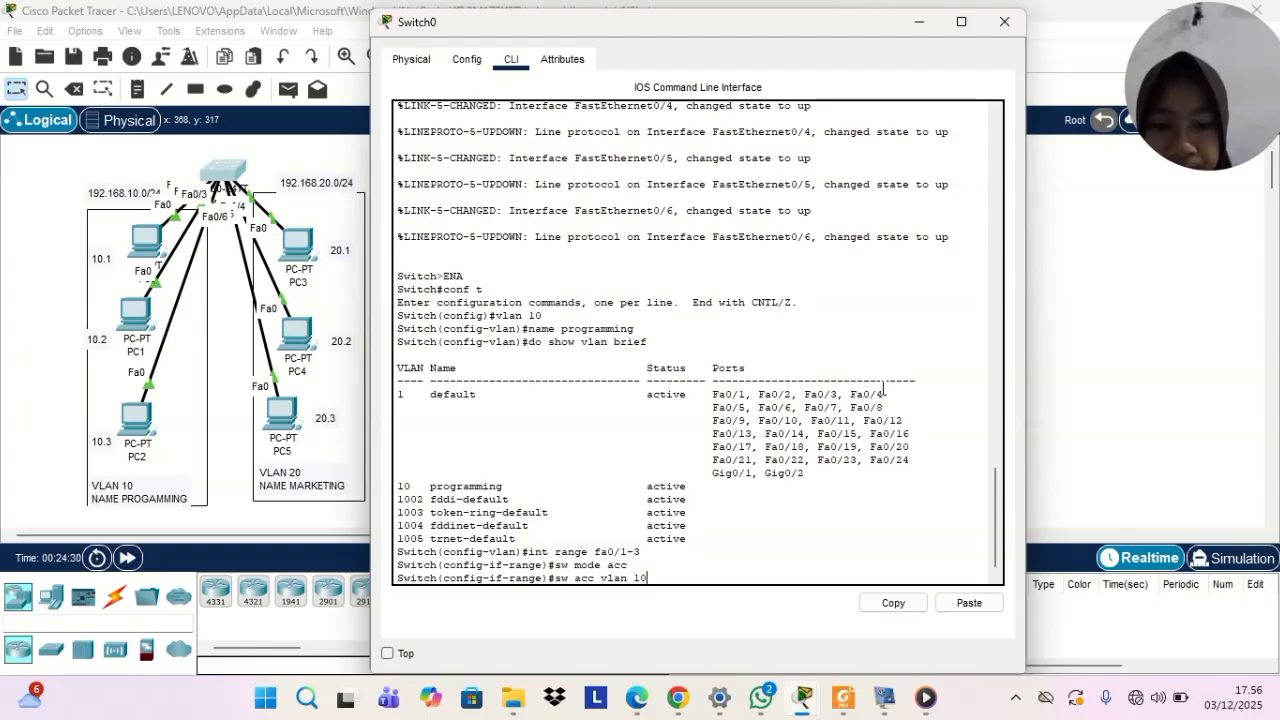
pyautogui.press('Return')
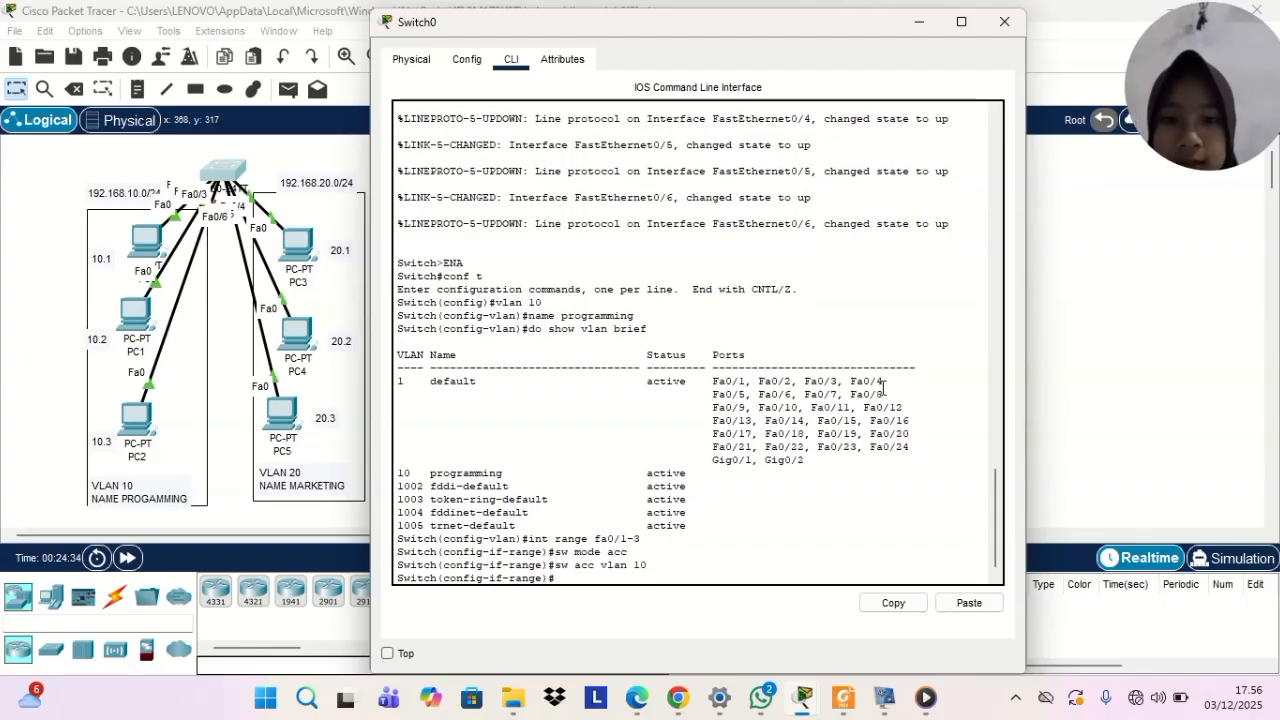
# Display the brief VLAN summary again to check the port assignments of VLAN 10
pyautogui.write('d')
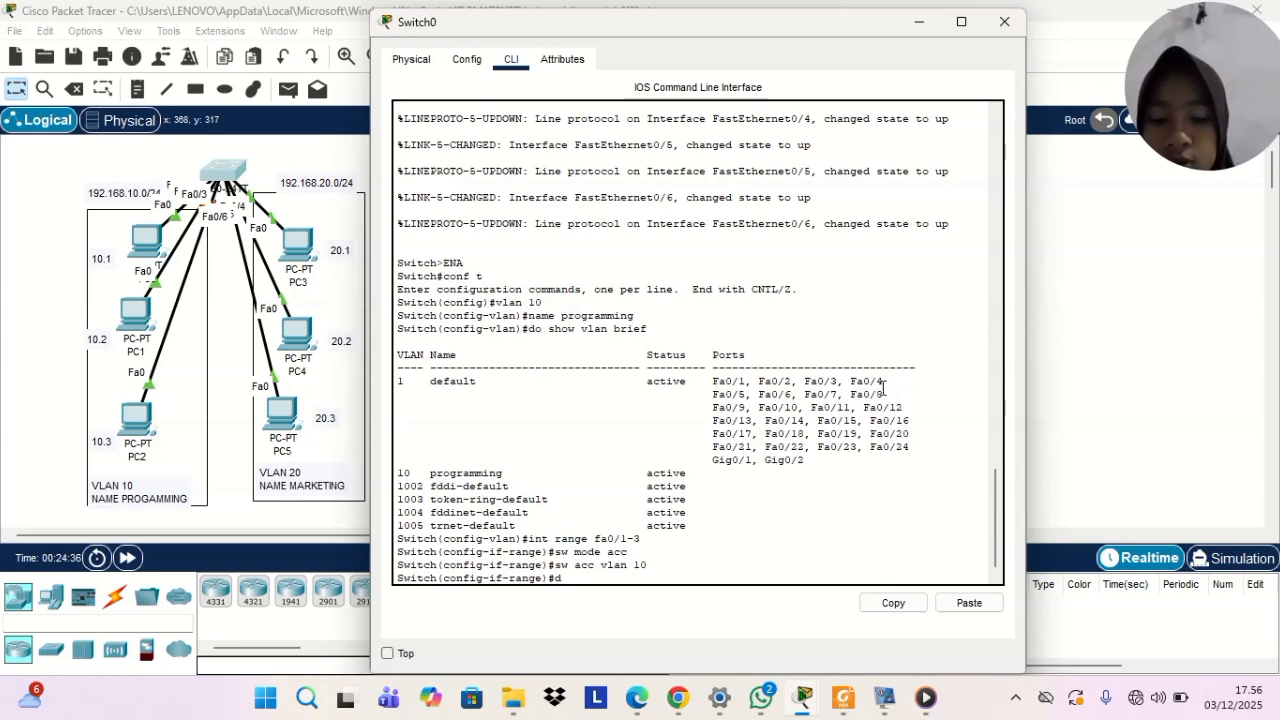
pyautogui.write('o sh vl br')
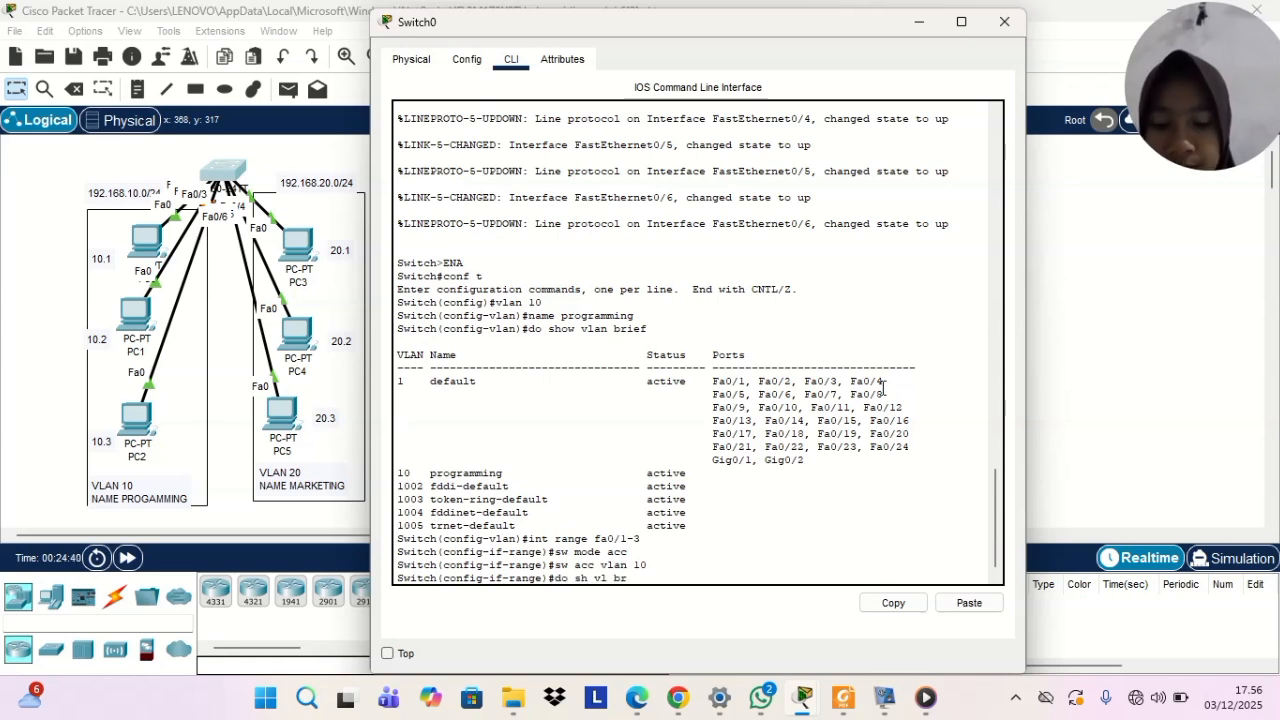
pyautogui.press('Return')
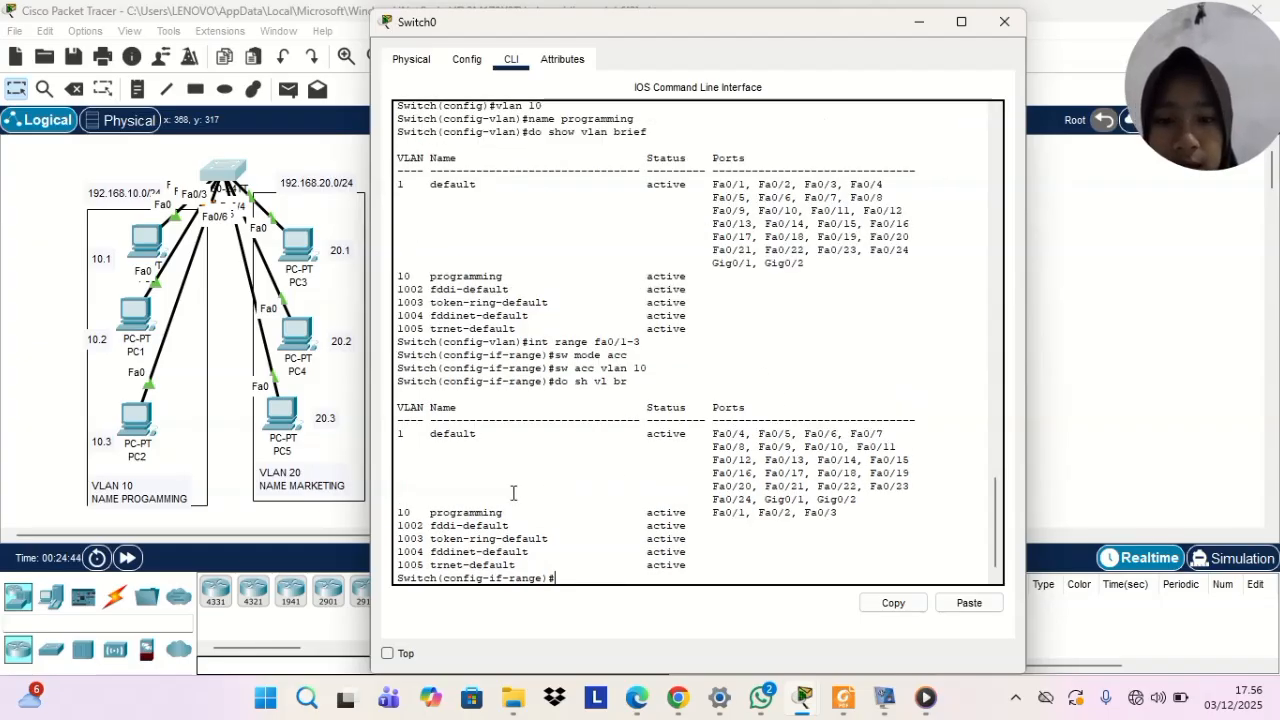
# Leave the current interface range and select the interface range fa0/4-6 for configuration
pyautogui.moveTo(426, 514); pyautogui.dragTo(838, 513)
pyautogui.click(712, 525)
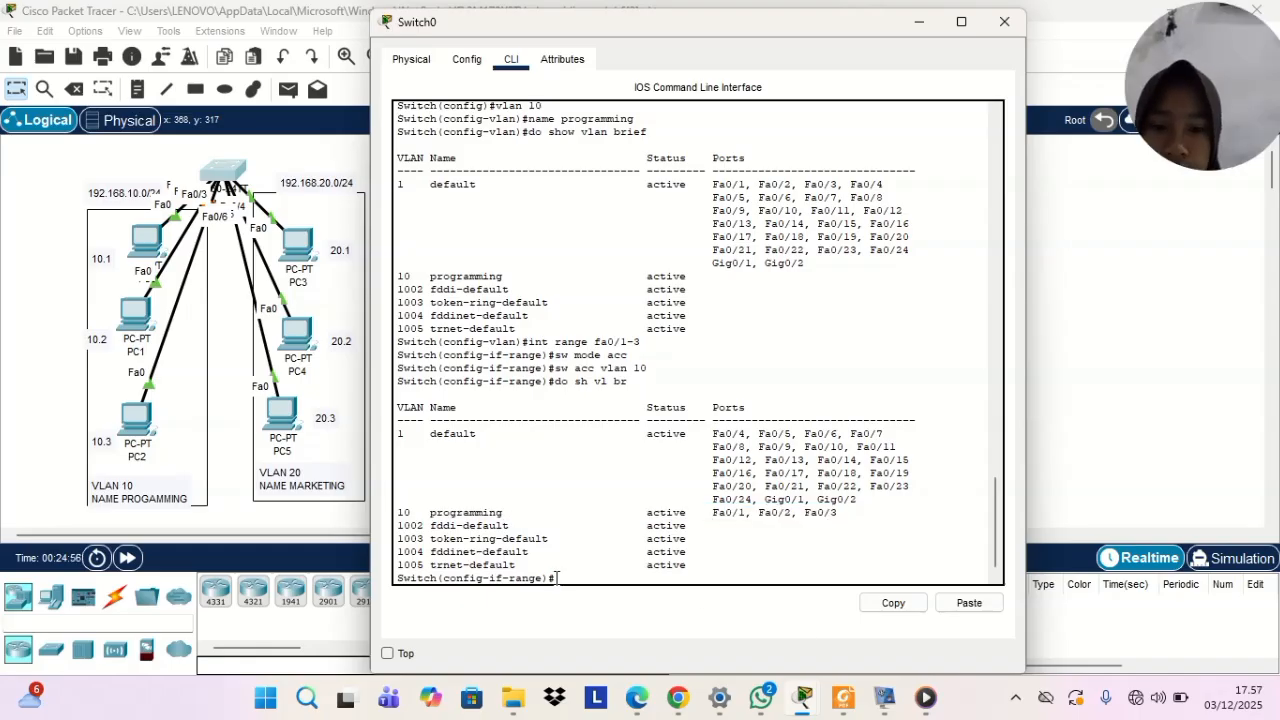
pyautogui.write('ex')
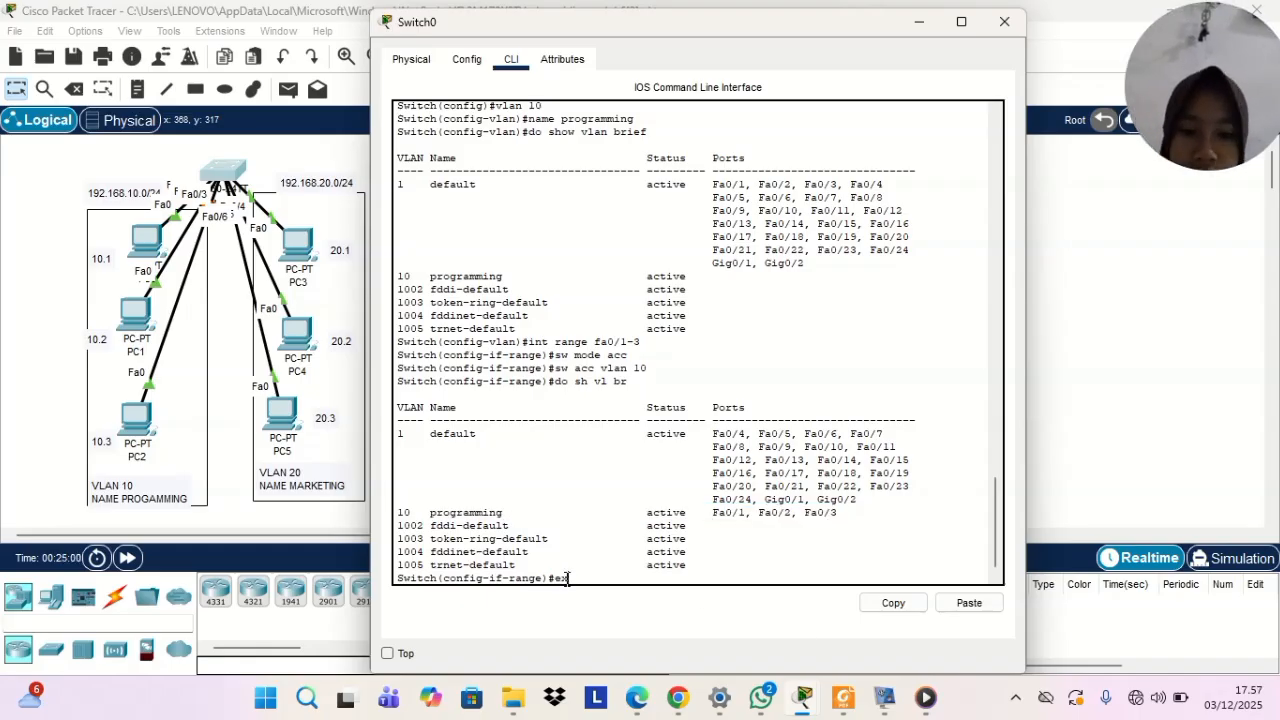
pyautogui.press('Return')
pyautogui.write('int')
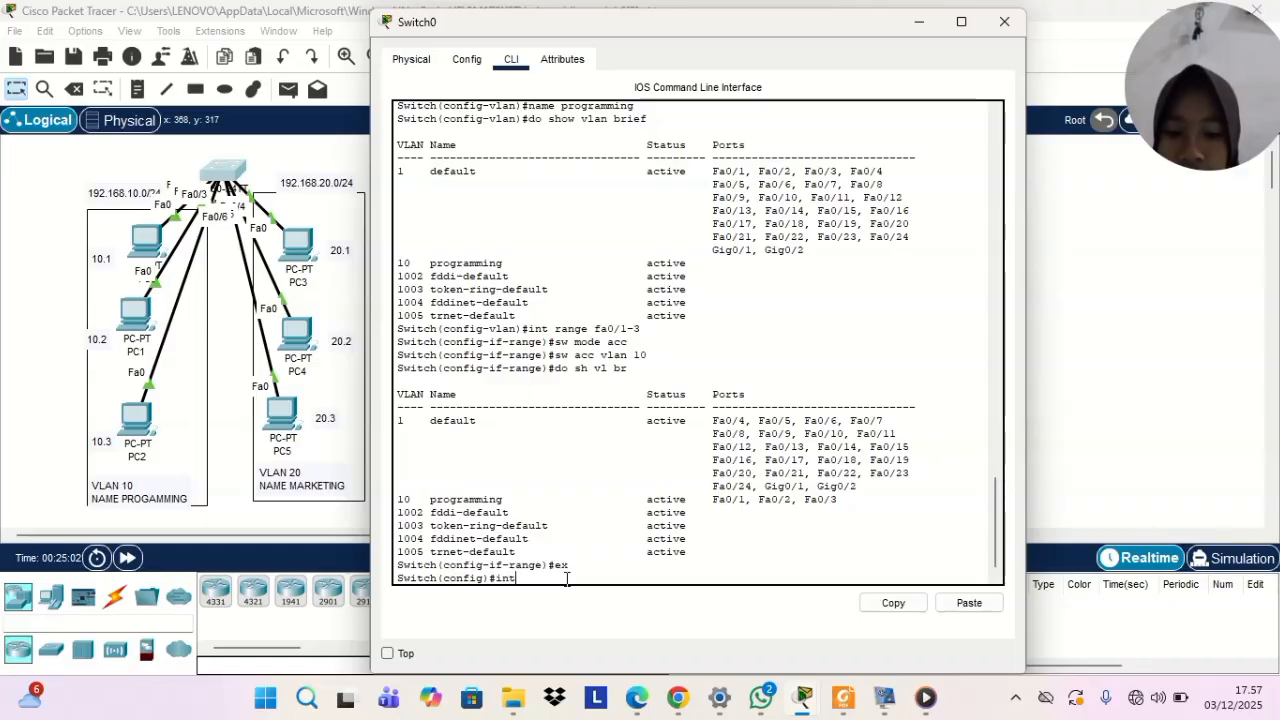
pyautogui.write(' rang')
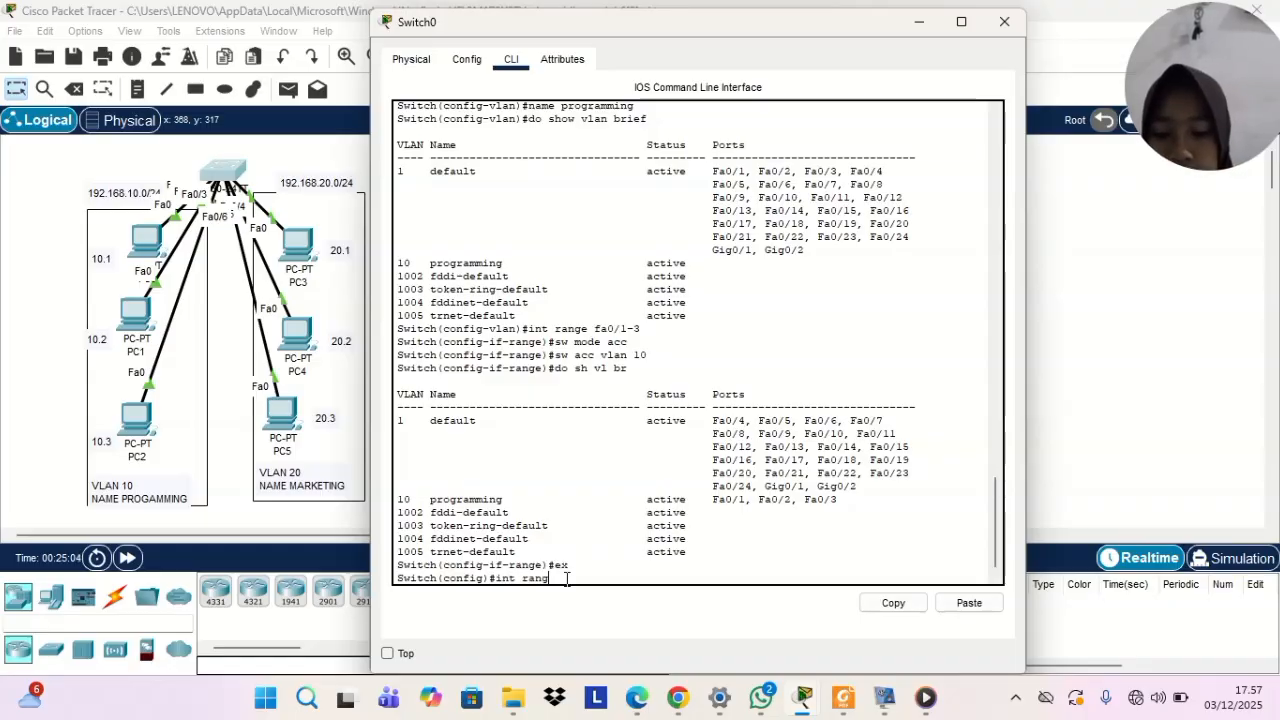
pyautogui.write('e fa')
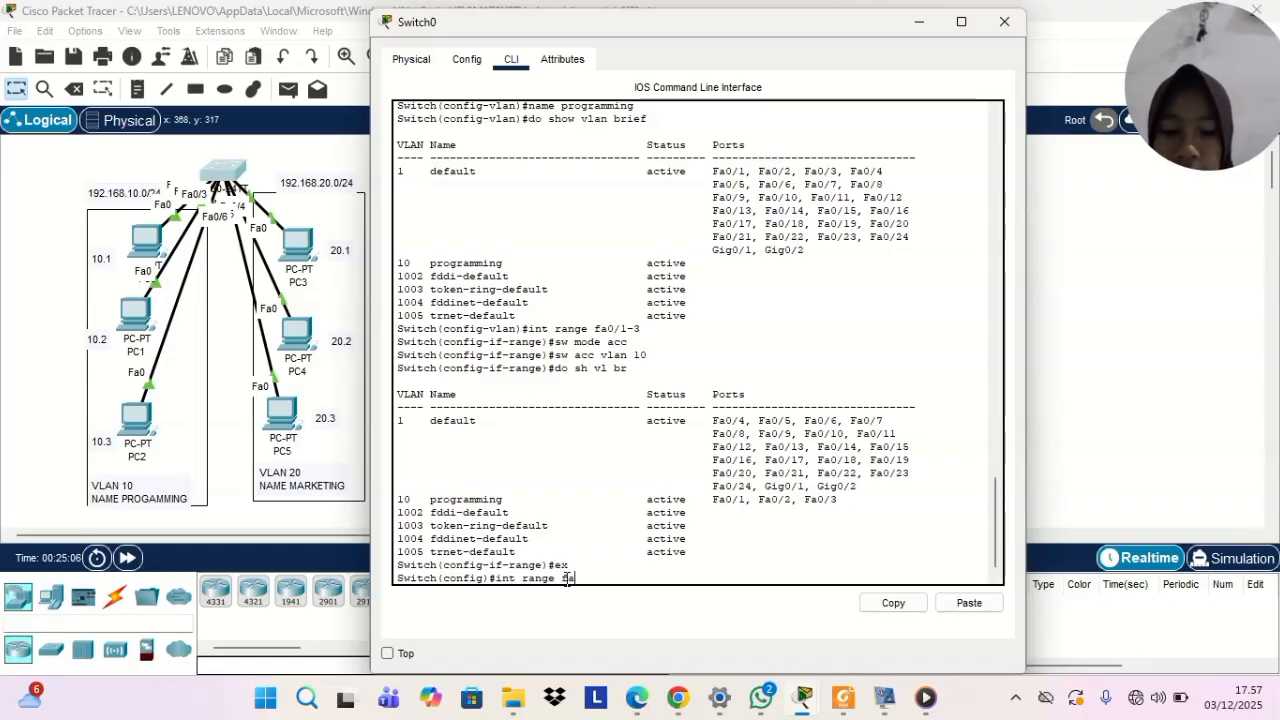
pyautogui.write('0/')
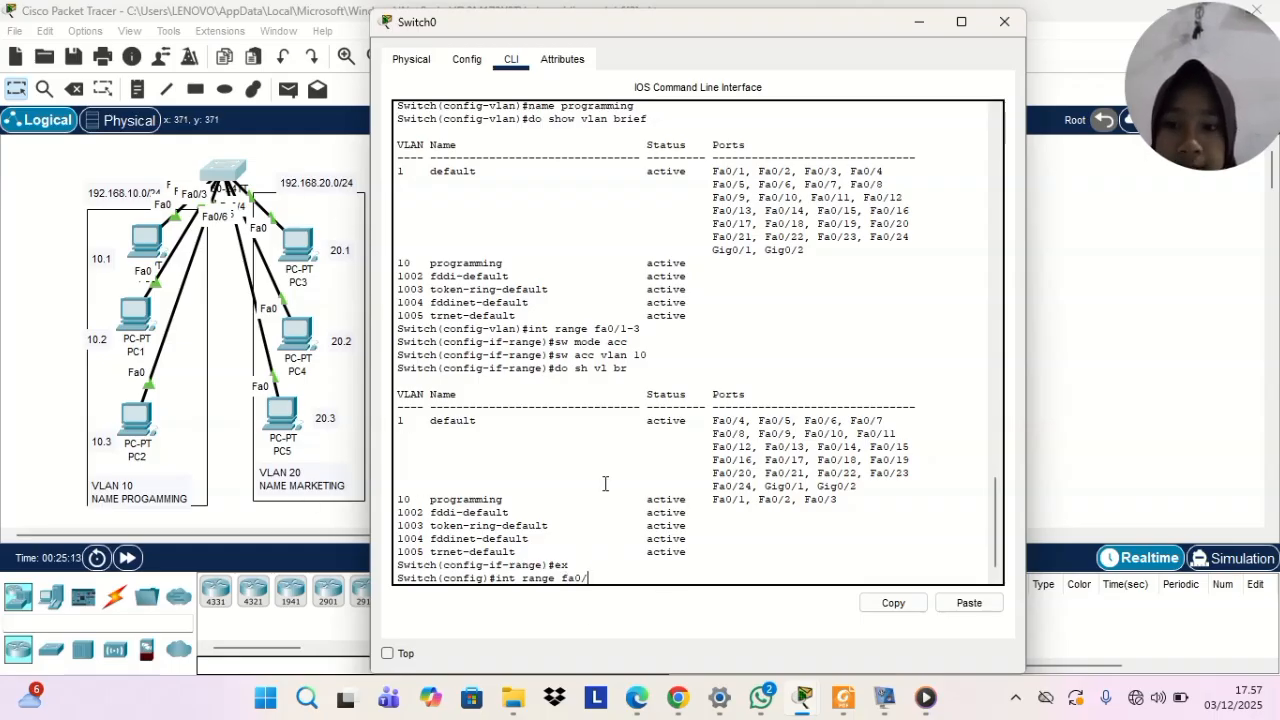
pyautogui.write('4')
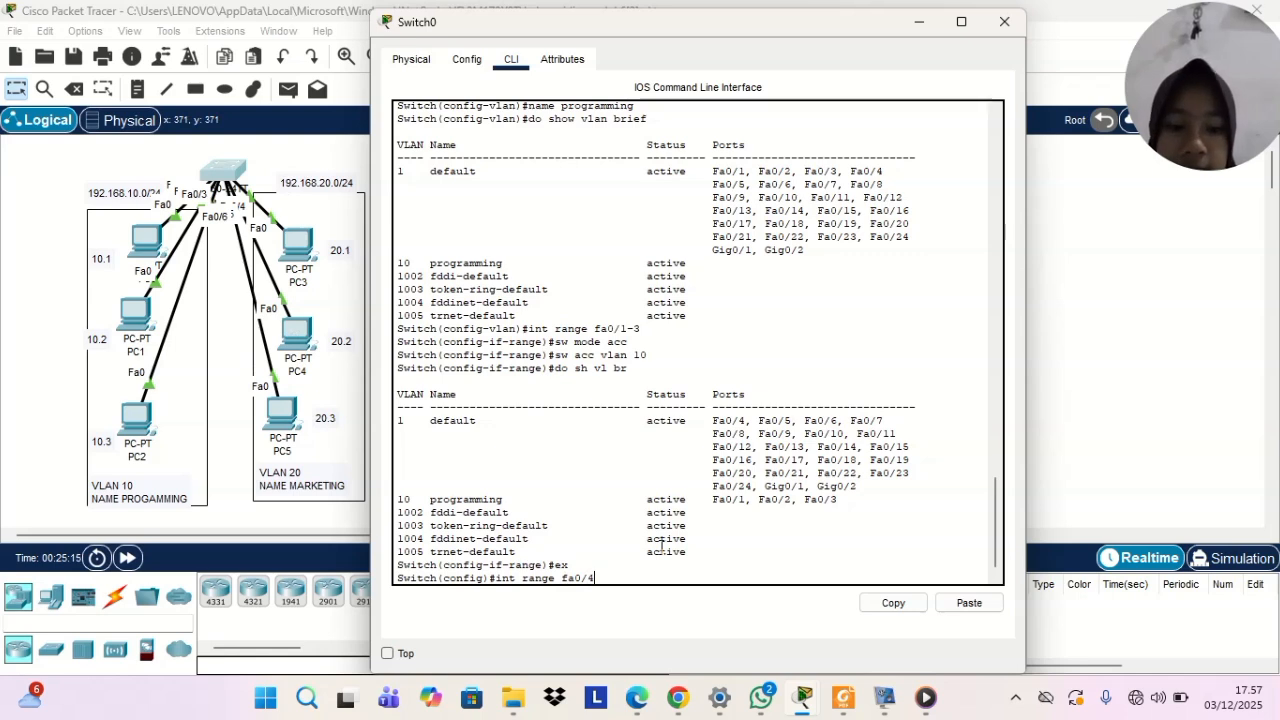
pyautogui.write('-6')
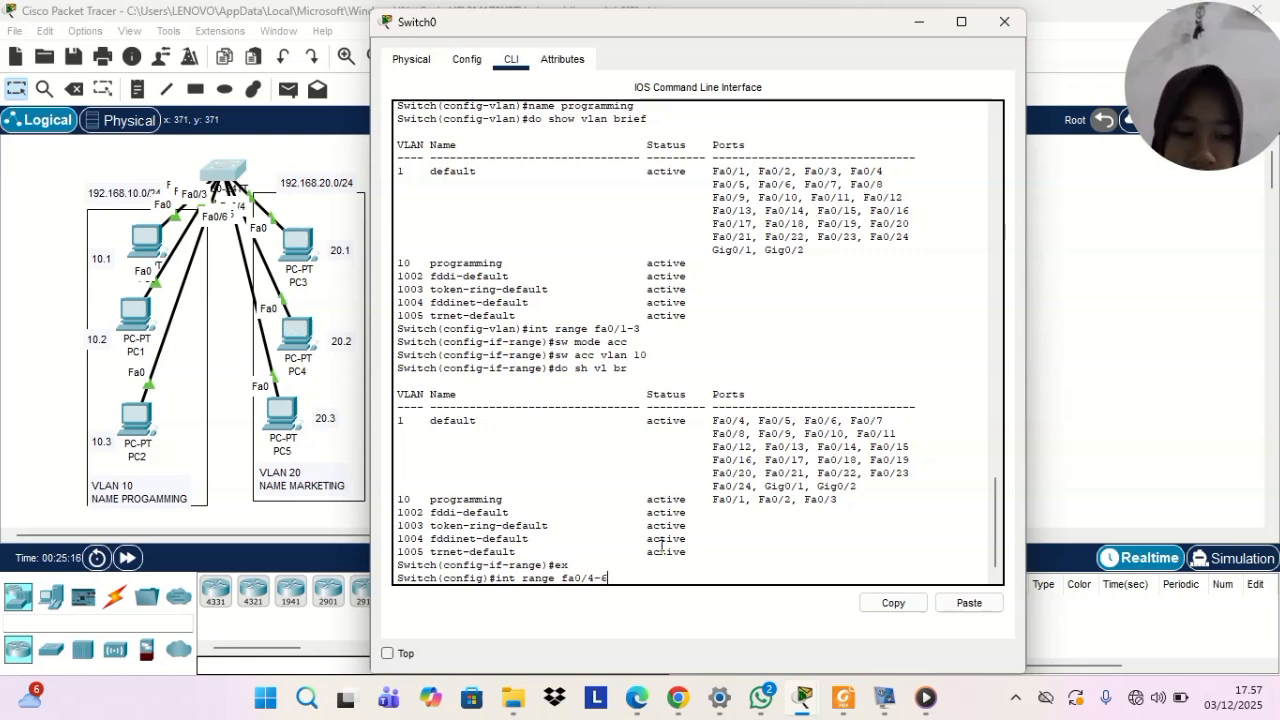
pyautogui.press('Return')
# Set the selected range's switchport mode to access and assign it to access VLAN 20
pyautogui.write('sw')
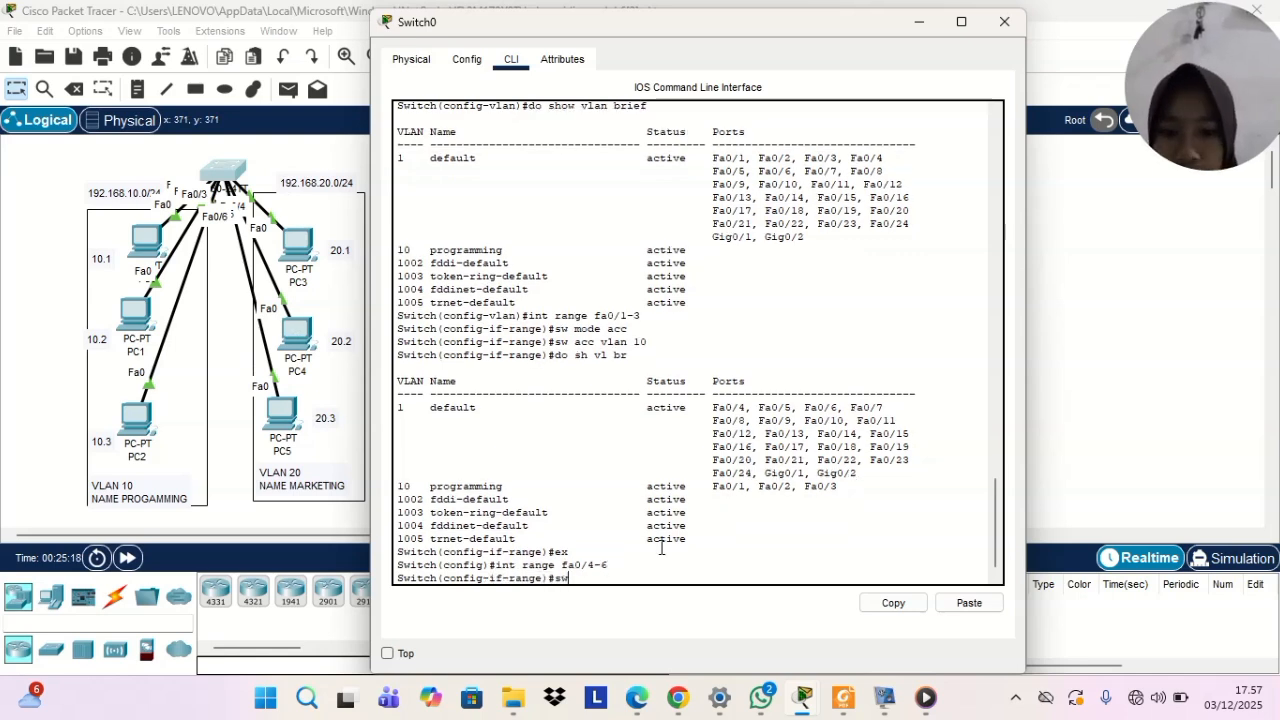
pyautogui.write(' mode acc')
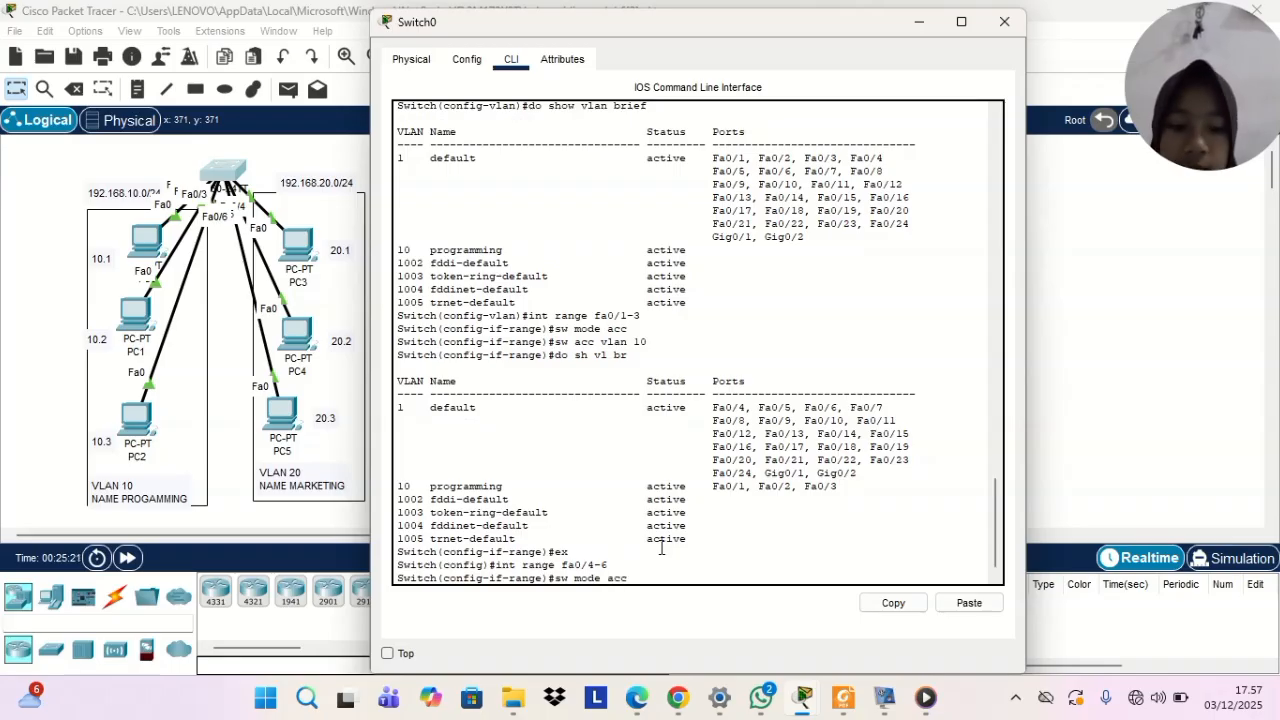
pyautogui.press('Return')
pyautogui.write('sw ac')
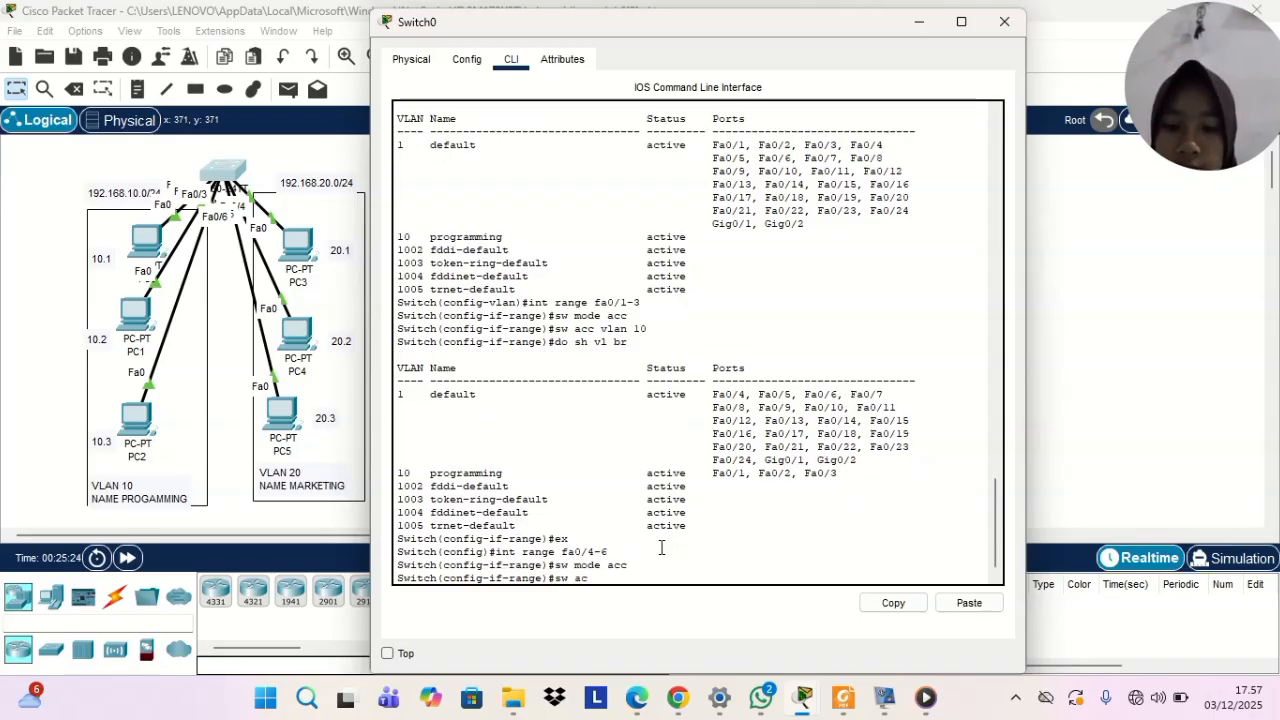
pyautogui.write('c vl')
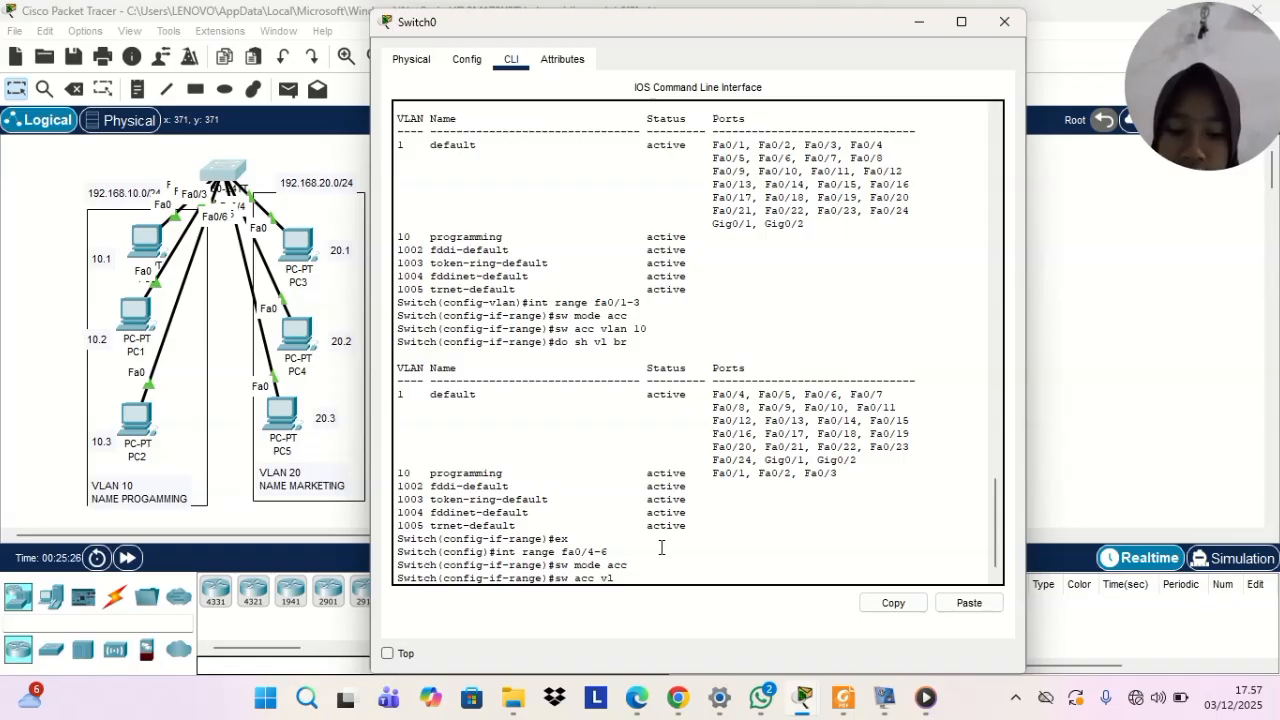
pyautogui.write('an 20')
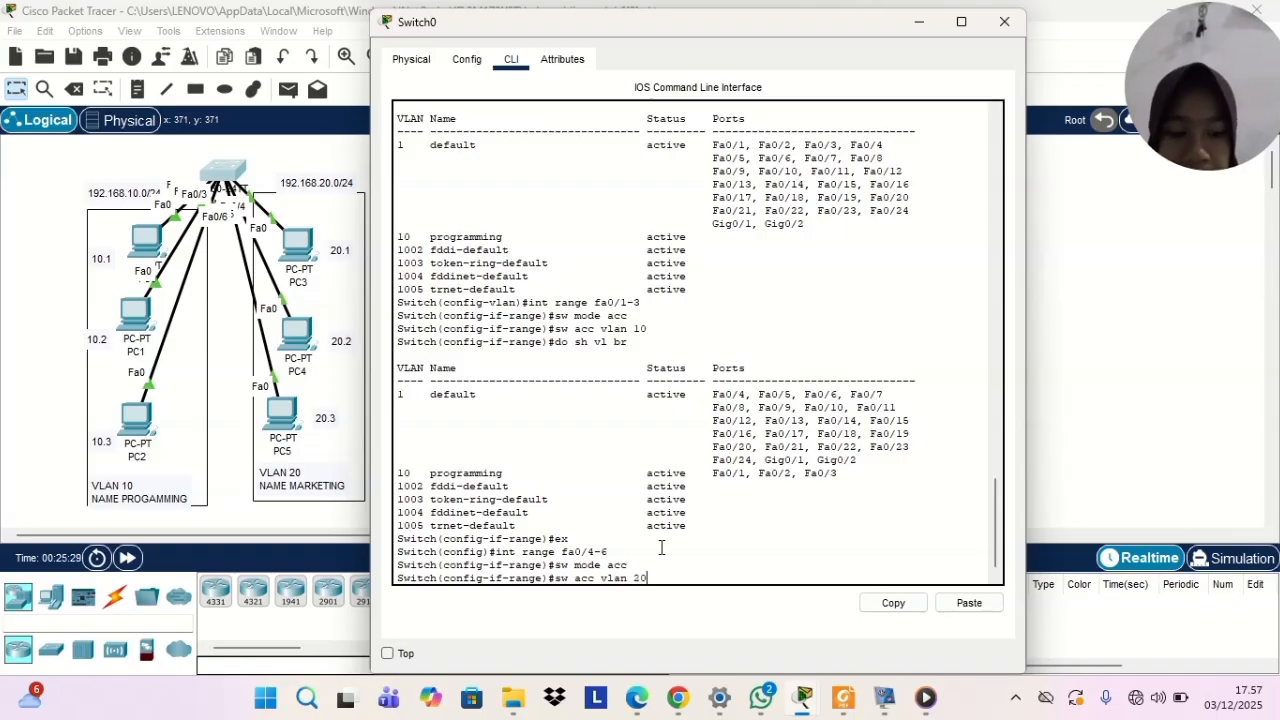
pyautogui.press('Return')
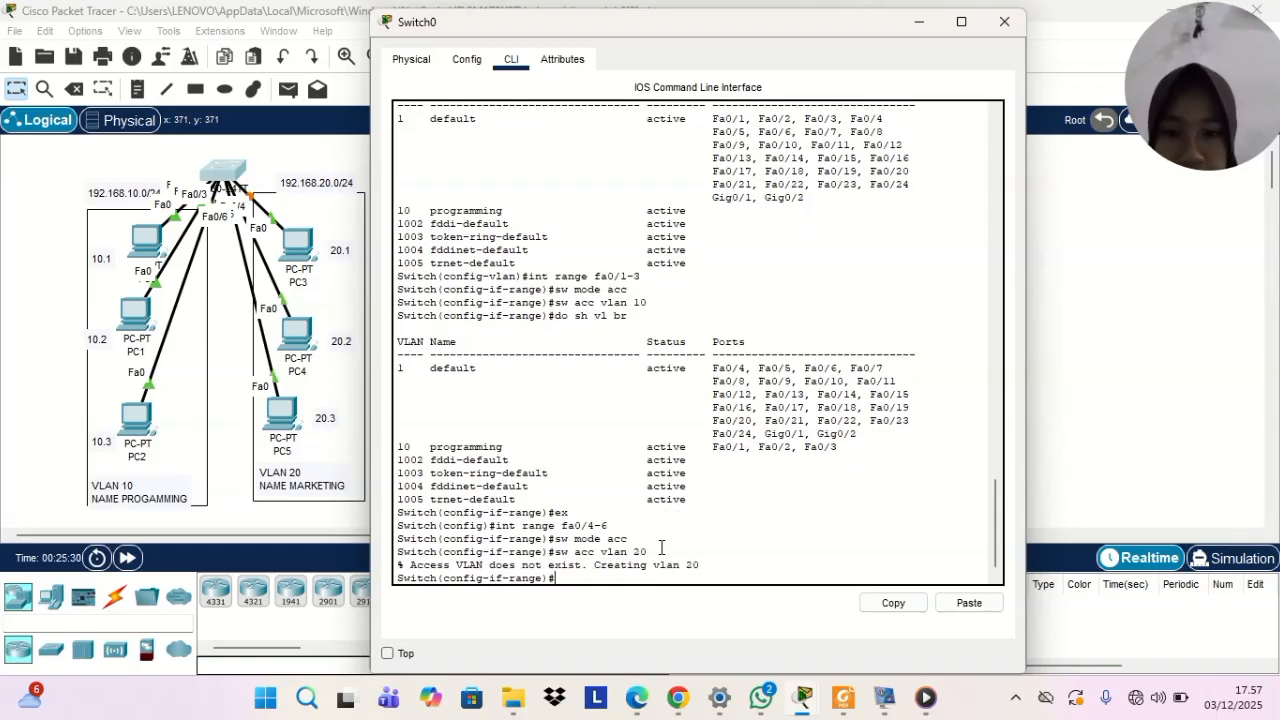
# Display the brief VLAN summary and check the name and ports of the VLAN 20 entry
pyautogui.write('do sh vl ')
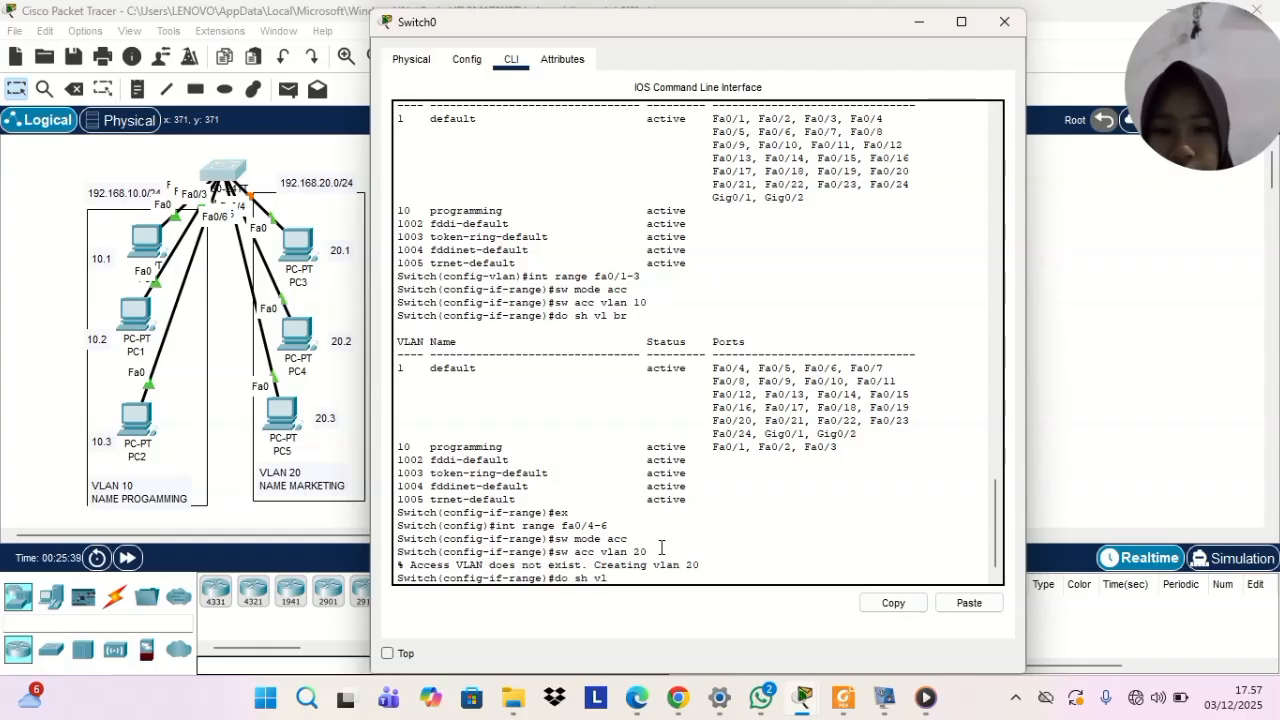
pyautogui.write('br')
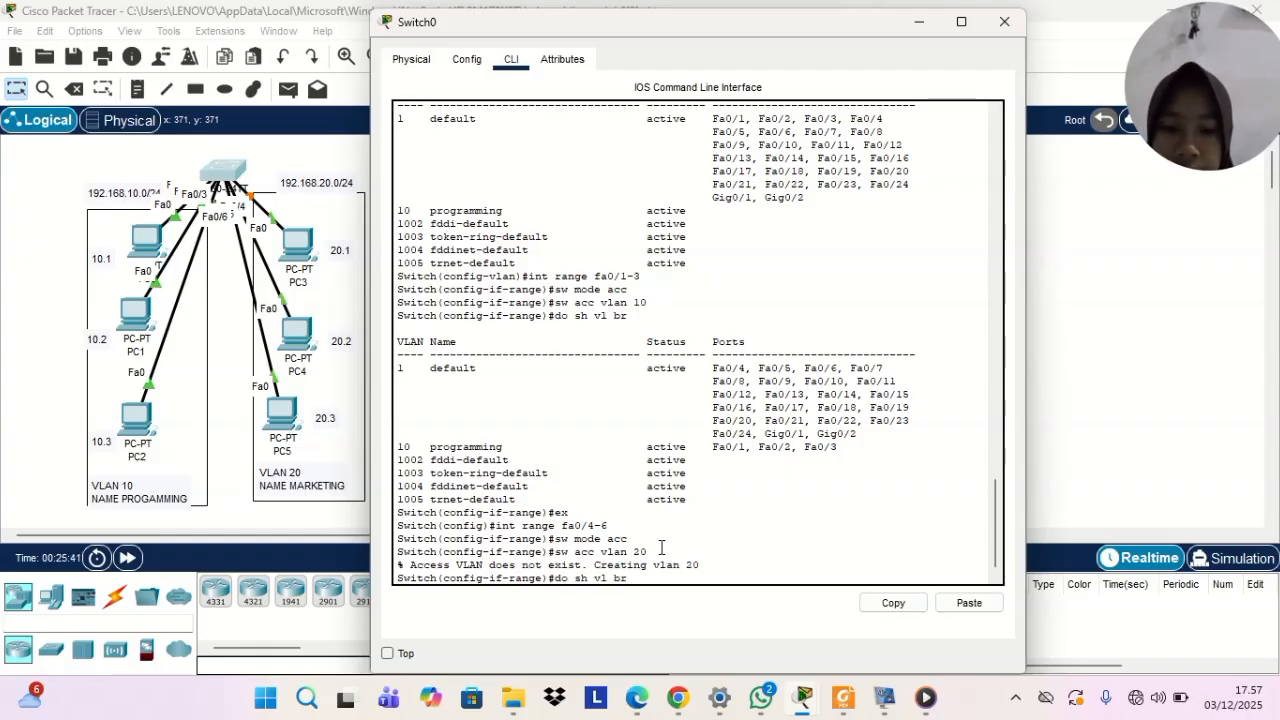
pyautogui.press('Return')
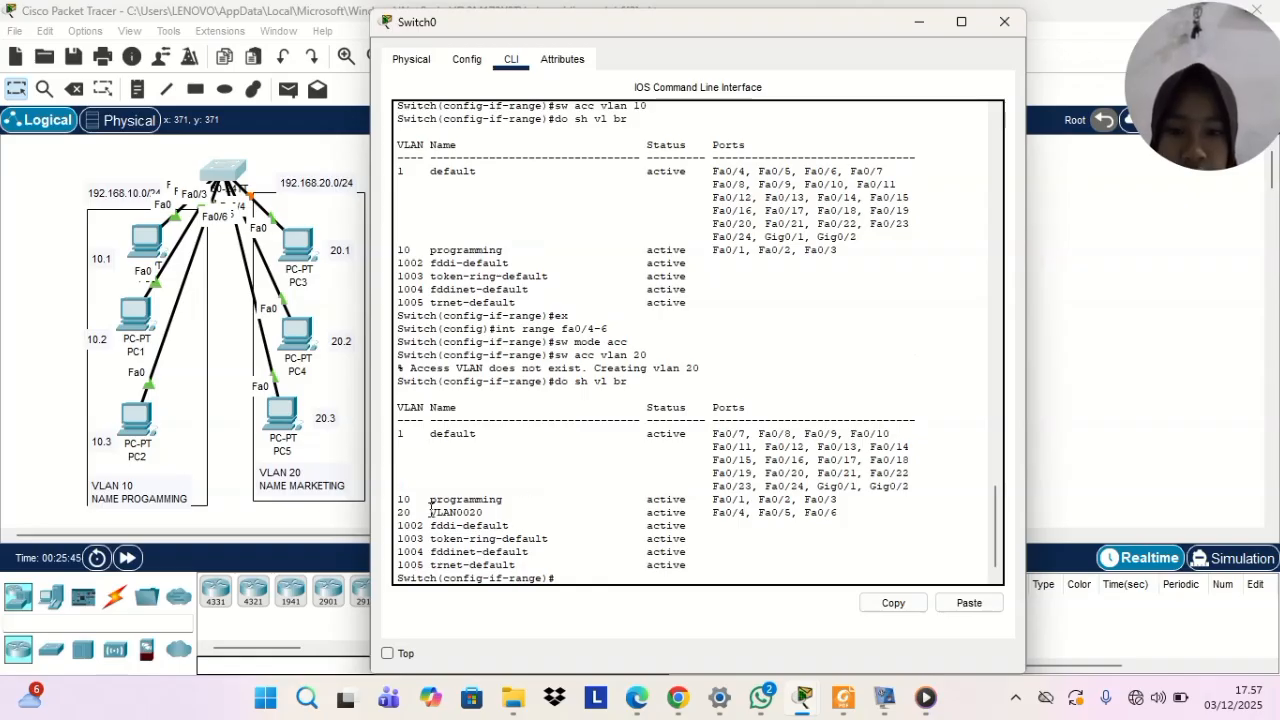
pyautogui.moveTo(431, 510); pyautogui.dragTo(505, 519)
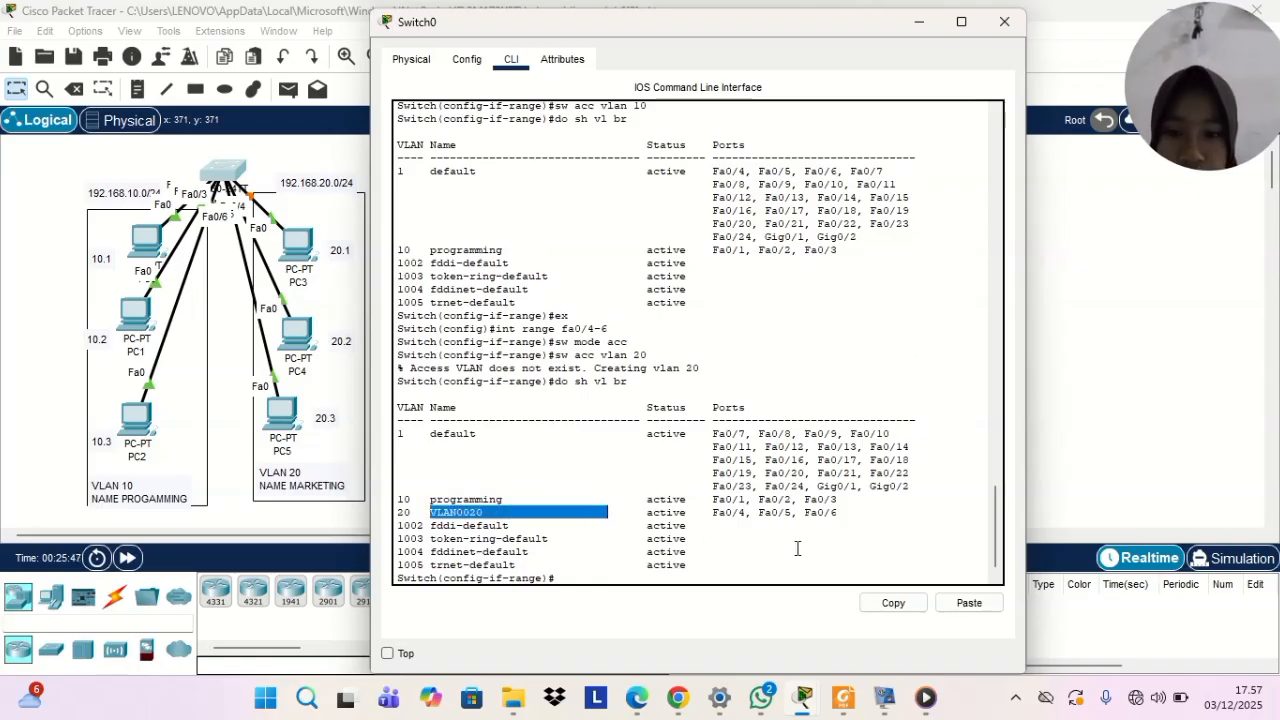
# Return to global configuration mode and enter the configuration of VLAN 20
pyautogui.click(594, 578)
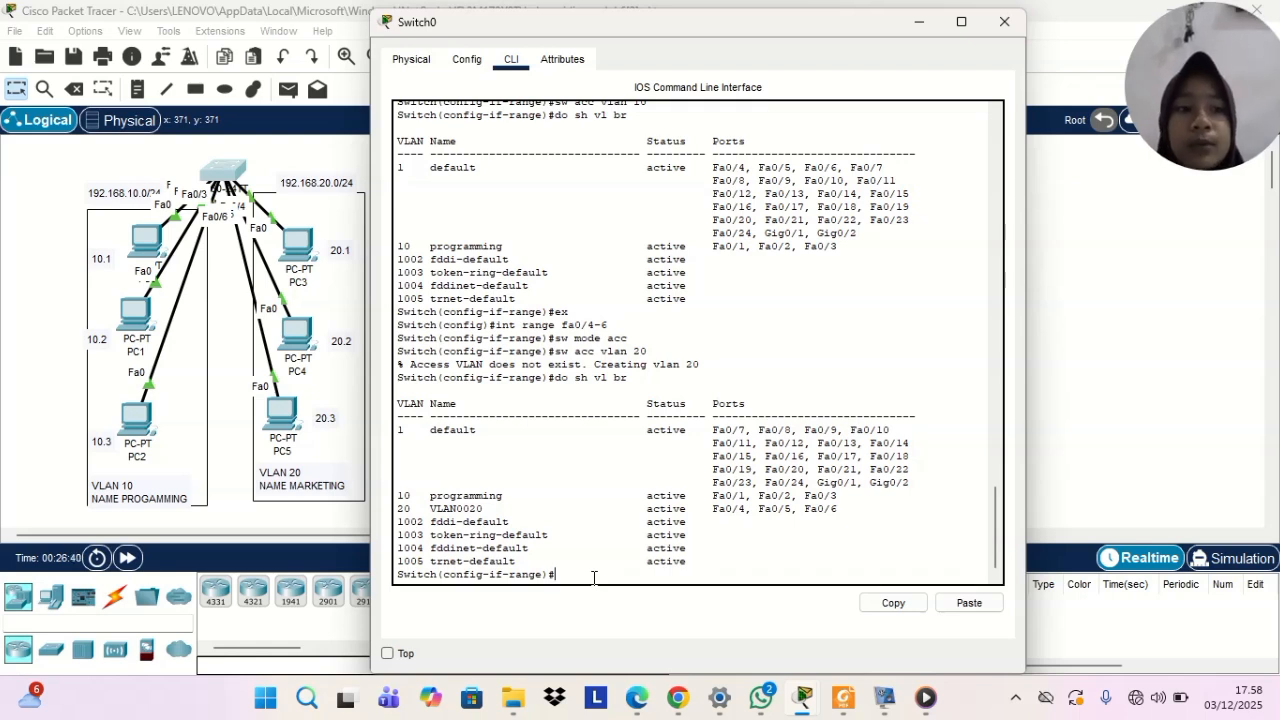
pyautogui.write('ex')
pyautogui.press('Return')
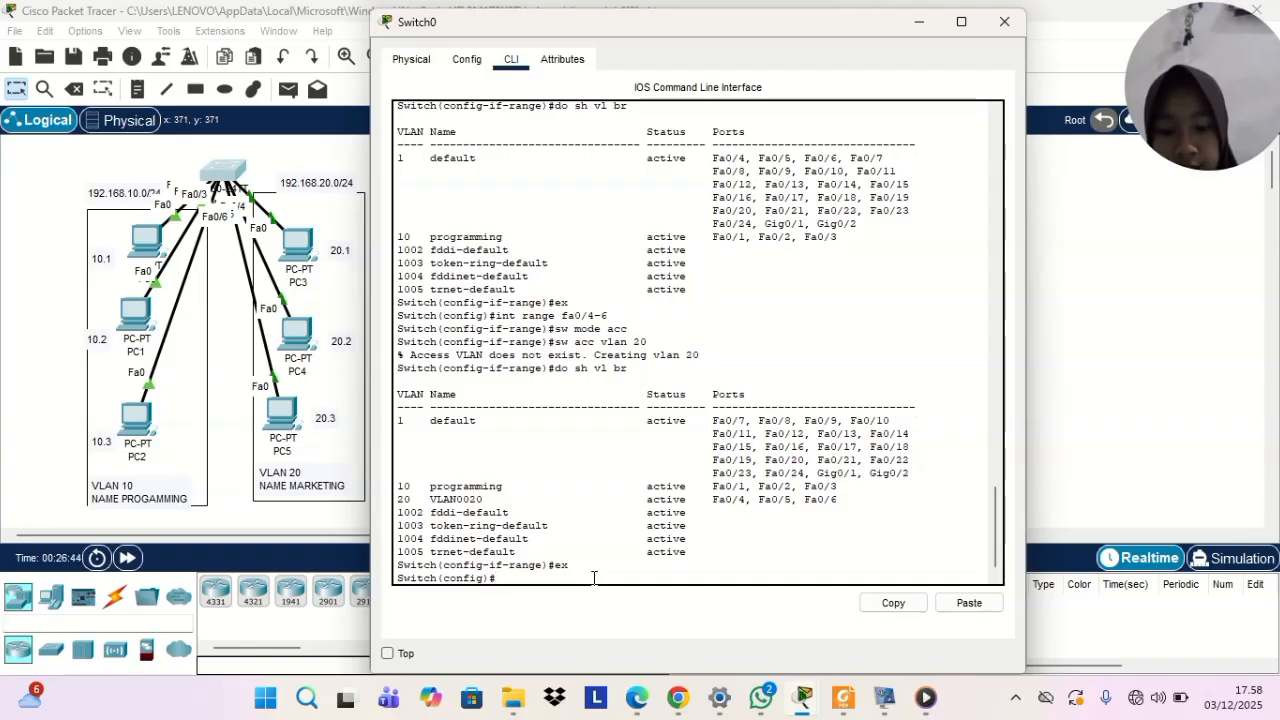
pyautogui.write('name')
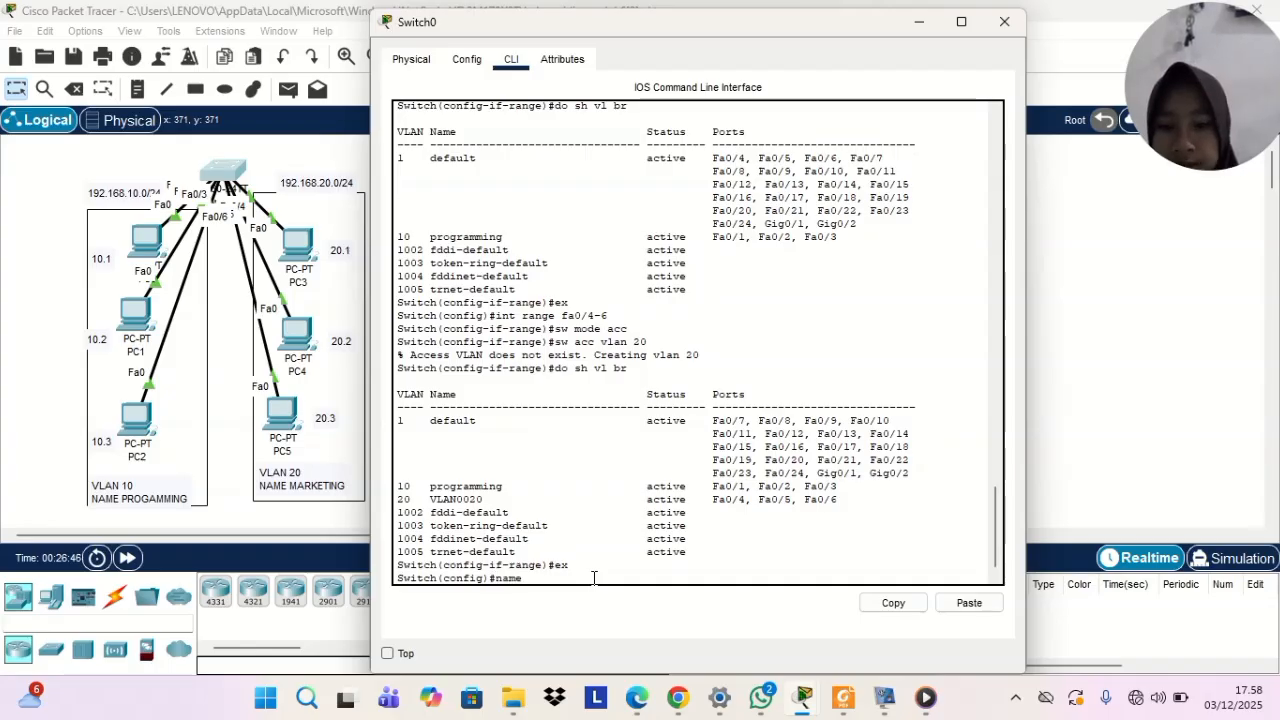
pyautogui.press('BackSpace')
pyautogui.press('BackSpace')
pyautogui.press('BackSpace')
pyautogui.press('BackSpace')
pyautogui.write('vlan 20')
pyautogui.press('Return')
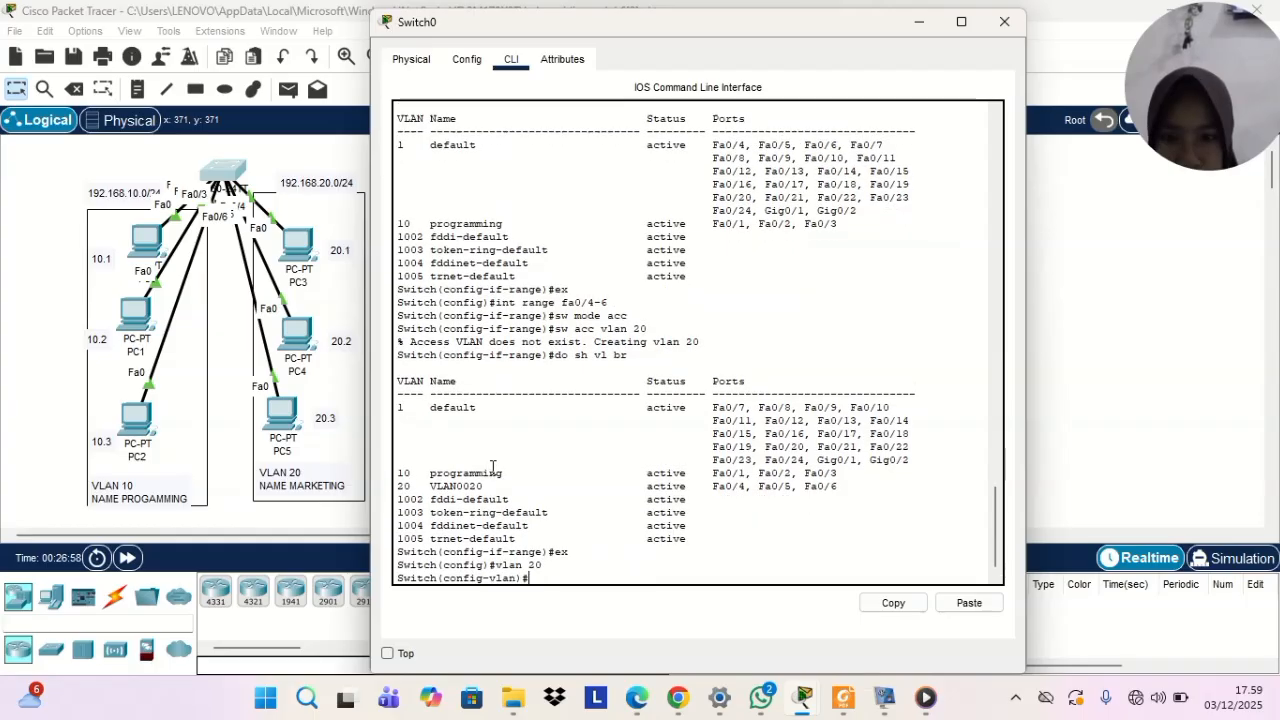
# Name VLAN 20 marketing
pyautogui.write('name')
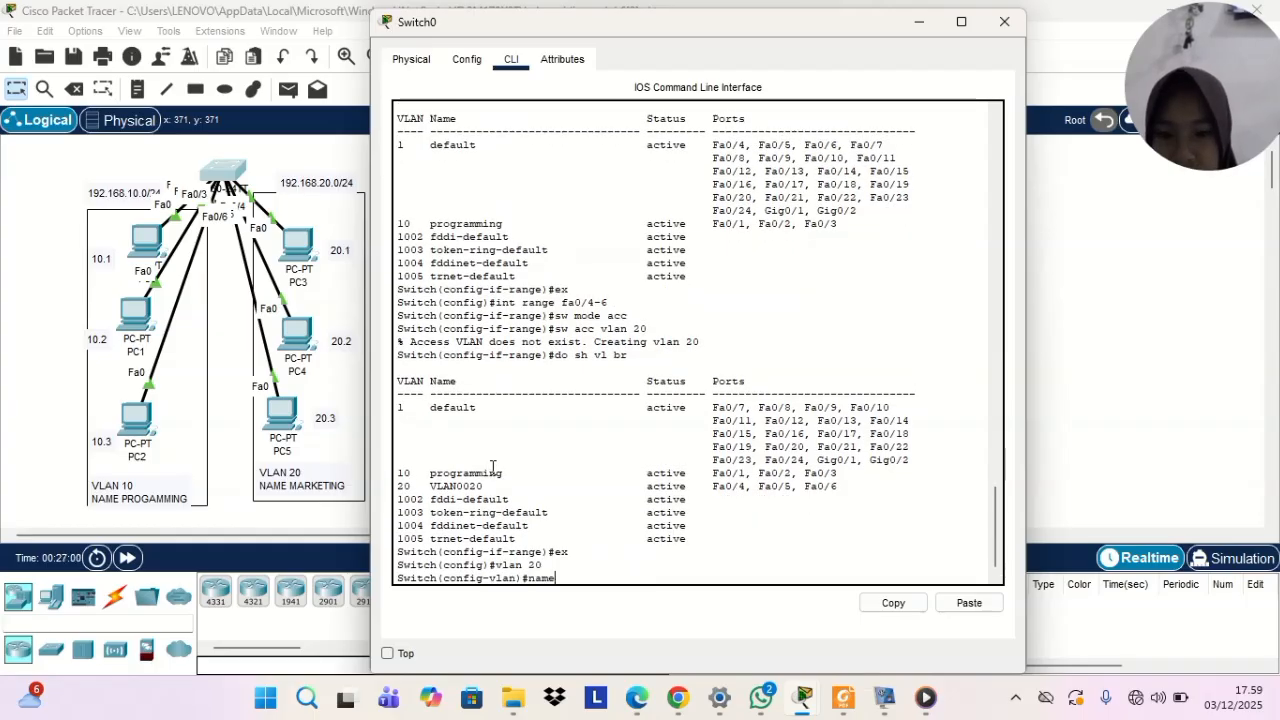
pyautogui.write(' marketing')
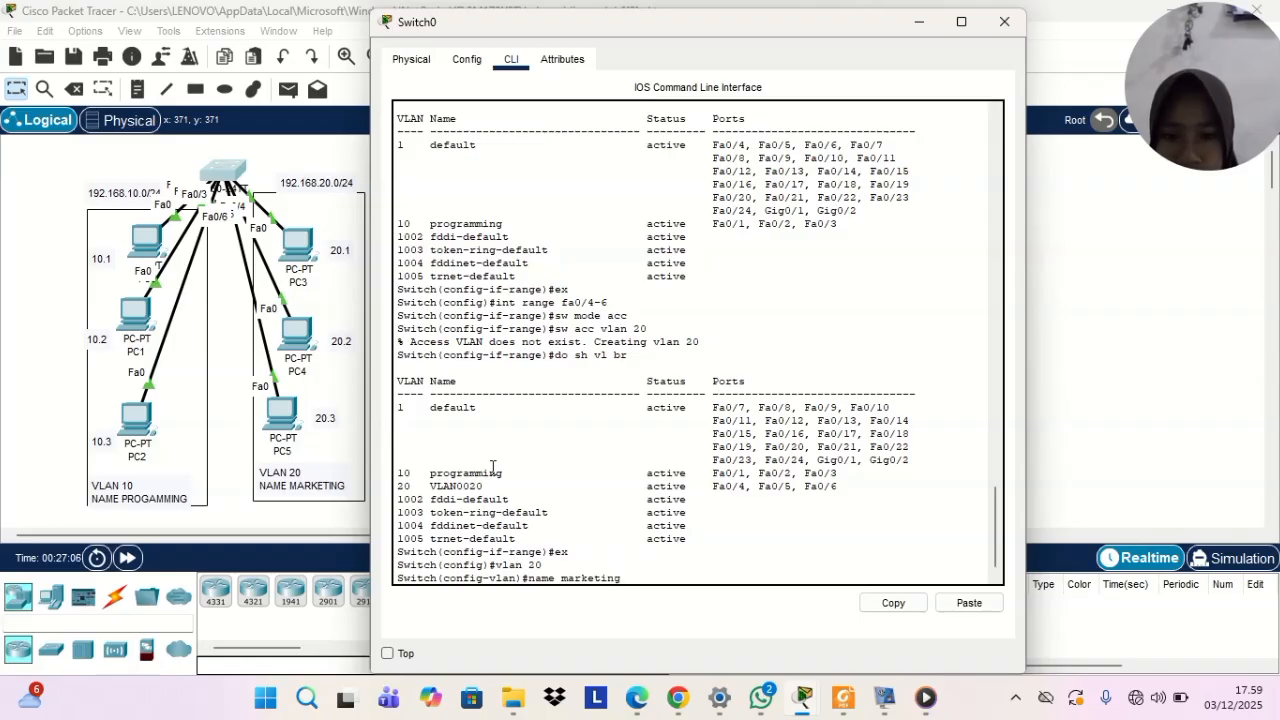
pyautogui.press('Return')
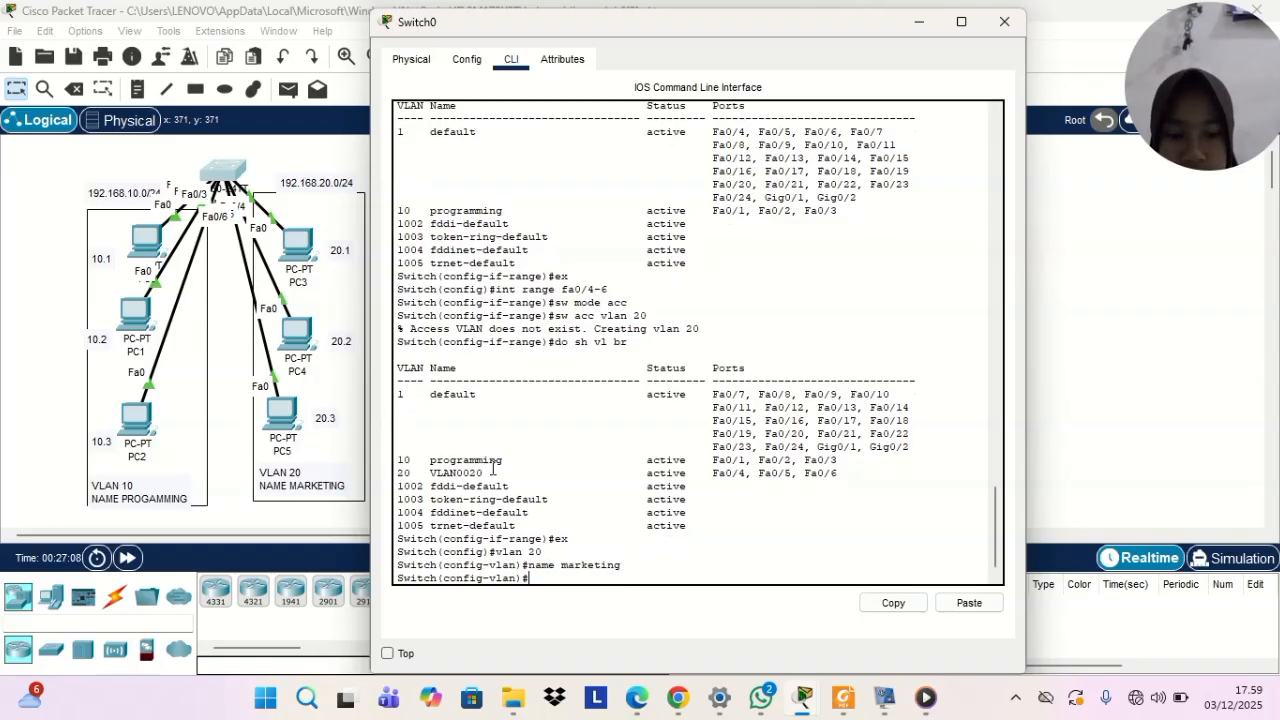
# Redisplay the brief VLAN summary to verify the renamed VLAN 20 entry, and minimize the switch window
pyautogui.write('do sh')
pyautogui.write(' vl')
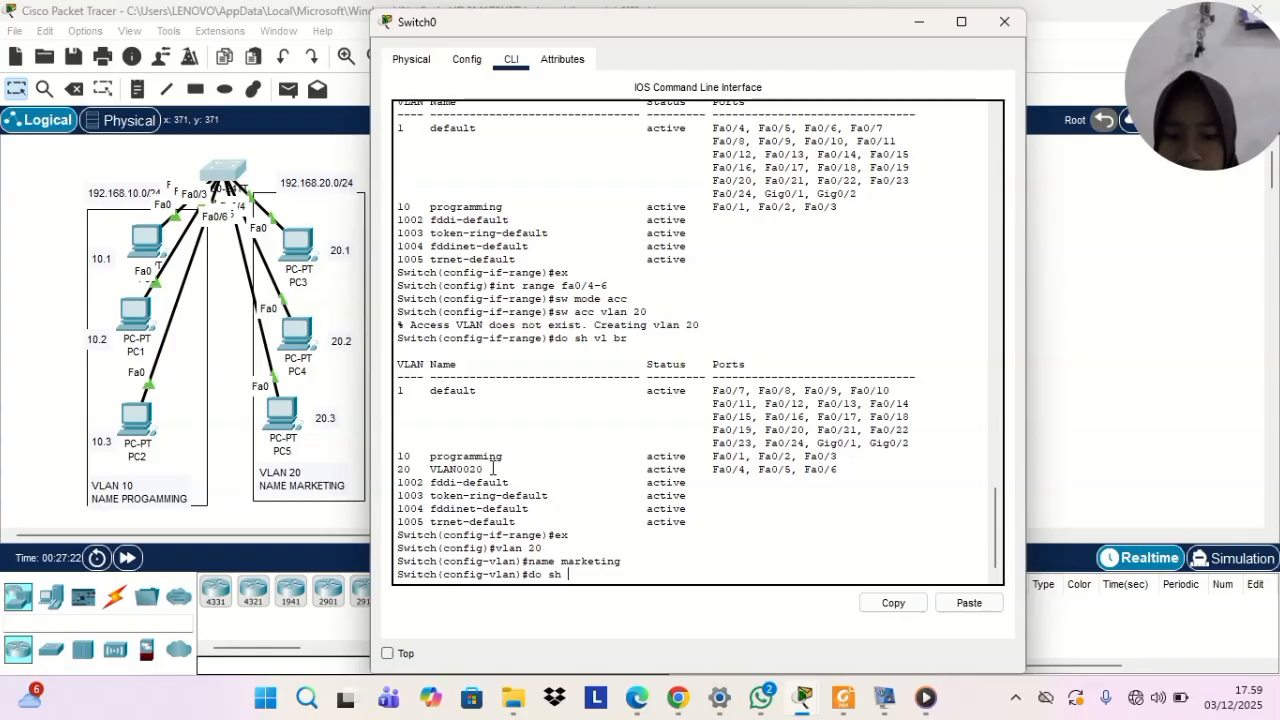
pyautogui.write(' br')
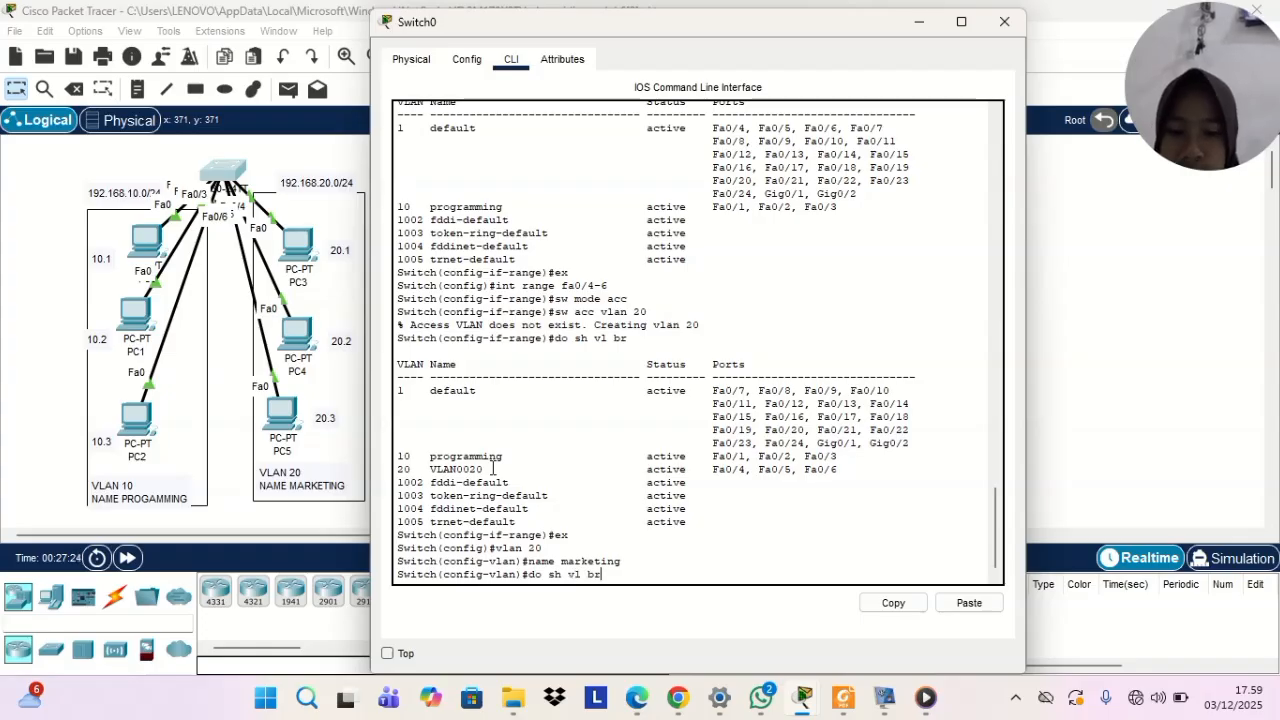
pyautogui.press('Return')
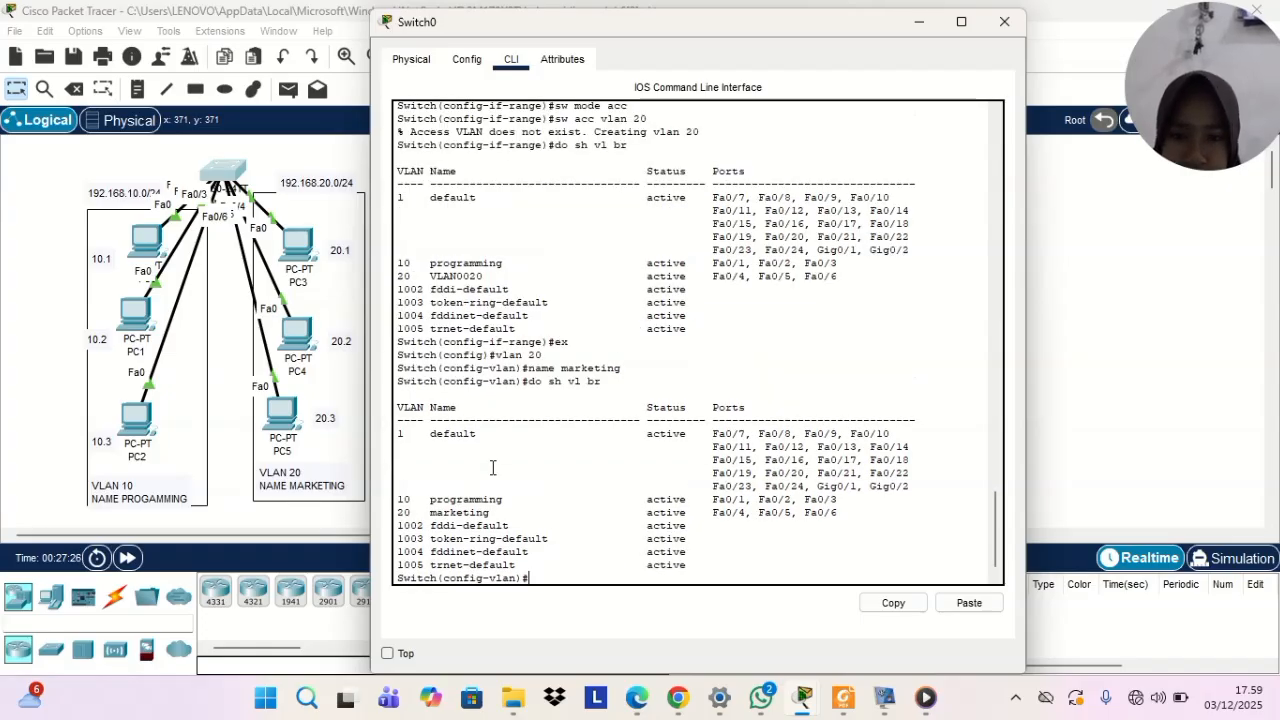
pyautogui.moveTo(399, 512); pyautogui.dragTo(560, 513)
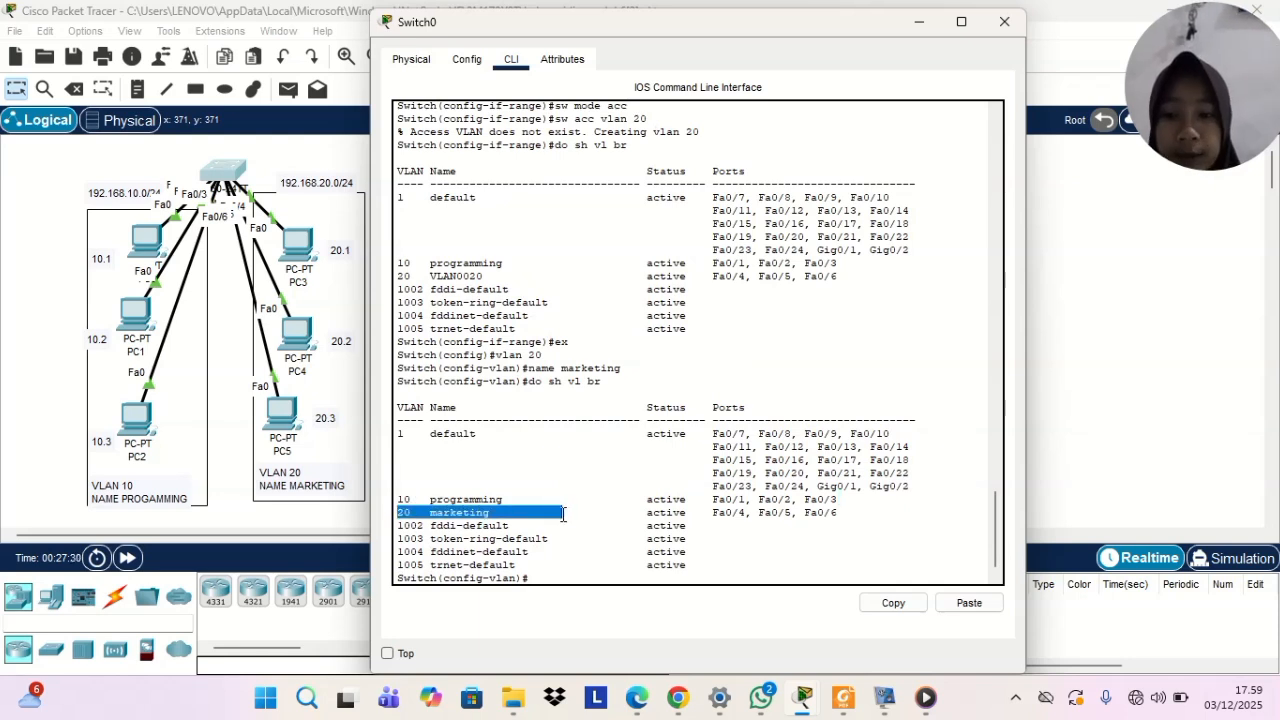
pyautogui.click(566, 512)
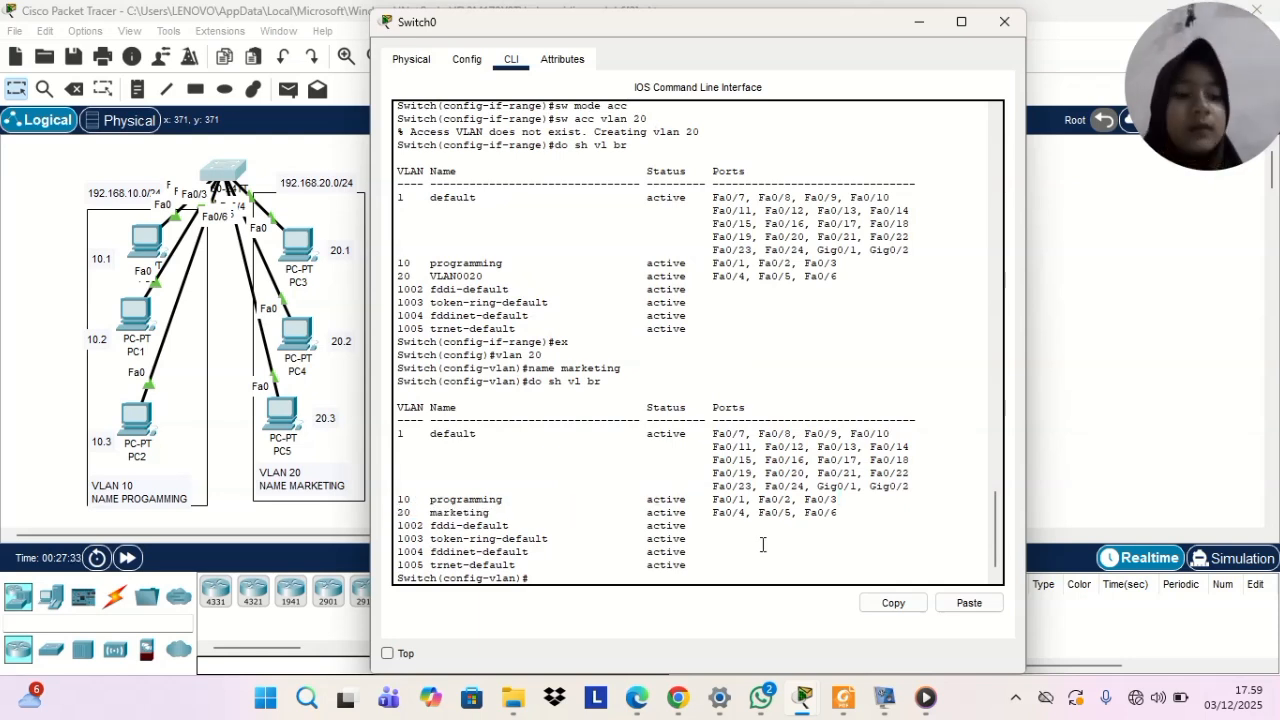
pyautogui.click(920, 28)
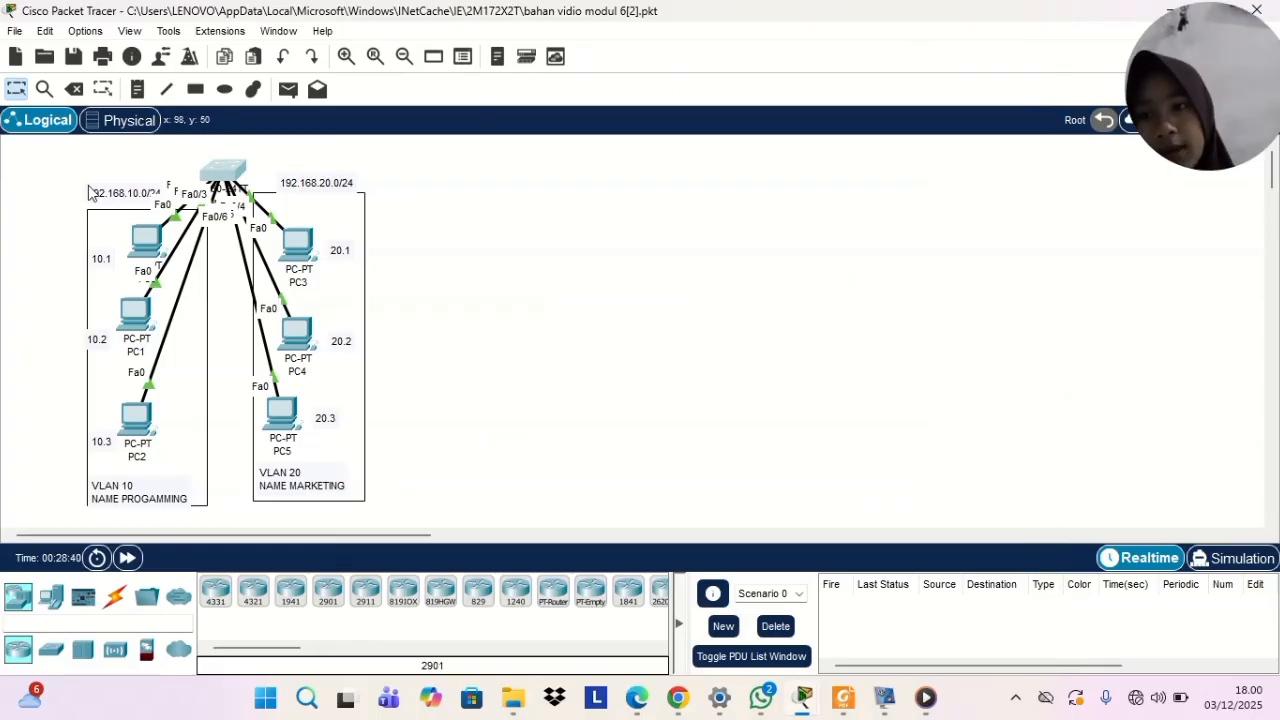
# Set PC0's static IPv4 address to 192.168.10.1 with subnet mask 255.255.255.0 in its IP configuration
pyautogui.click(146, 240)
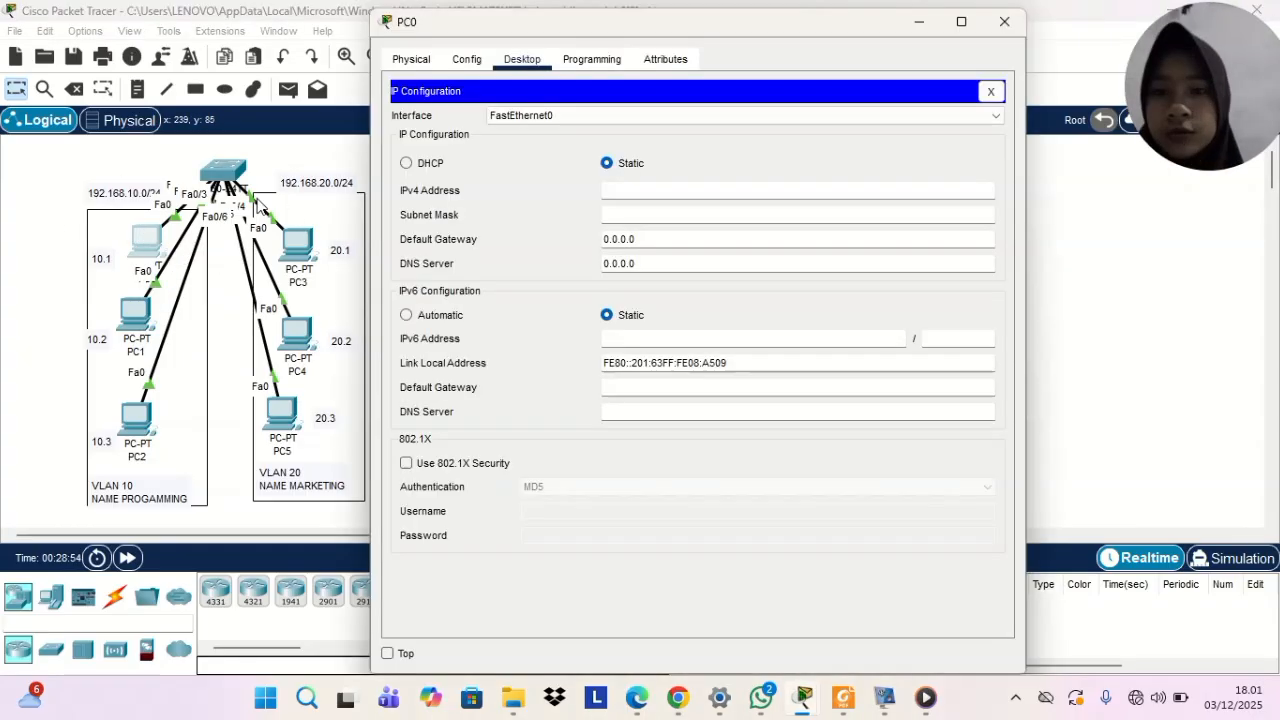
pyautogui.click(662, 193)
pyautogui.write('192.168.10.0/24')
pyautogui.press('BackSpace')
pyautogui.press('BackSpace')
pyautogui.press('BackSpace')
pyautogui.press('BackSpace')
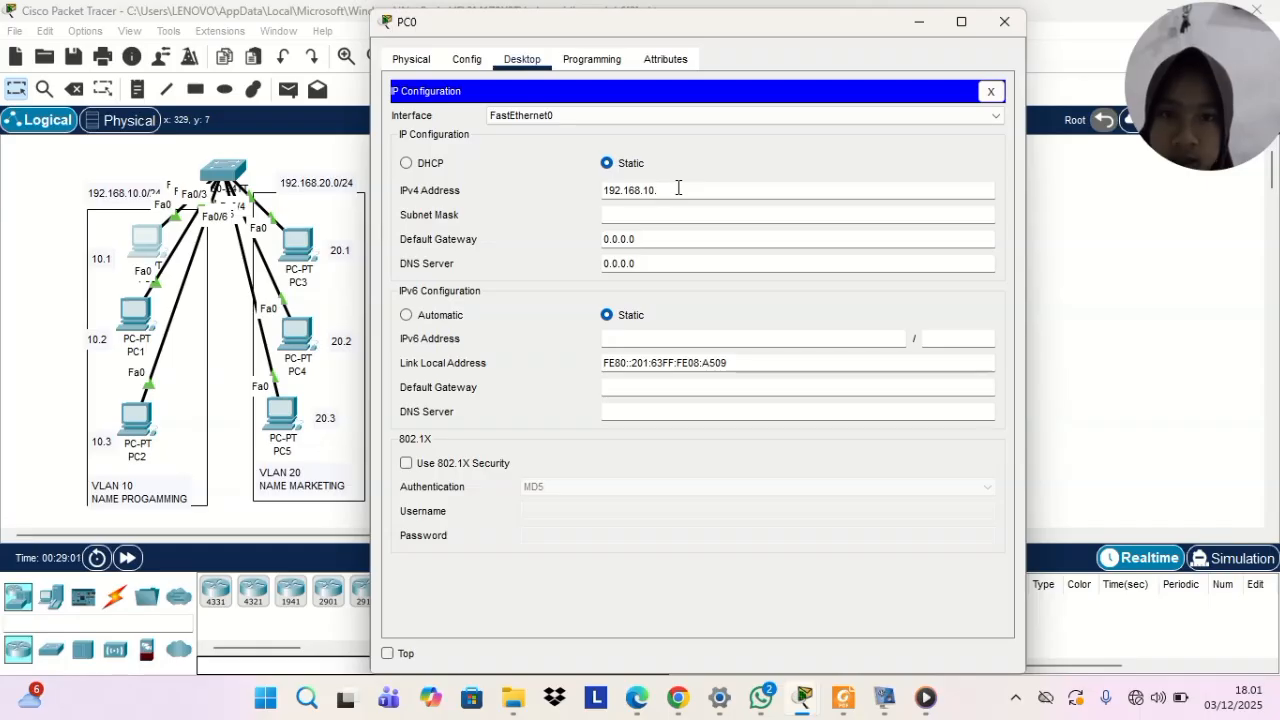
pyautogui.write('1')
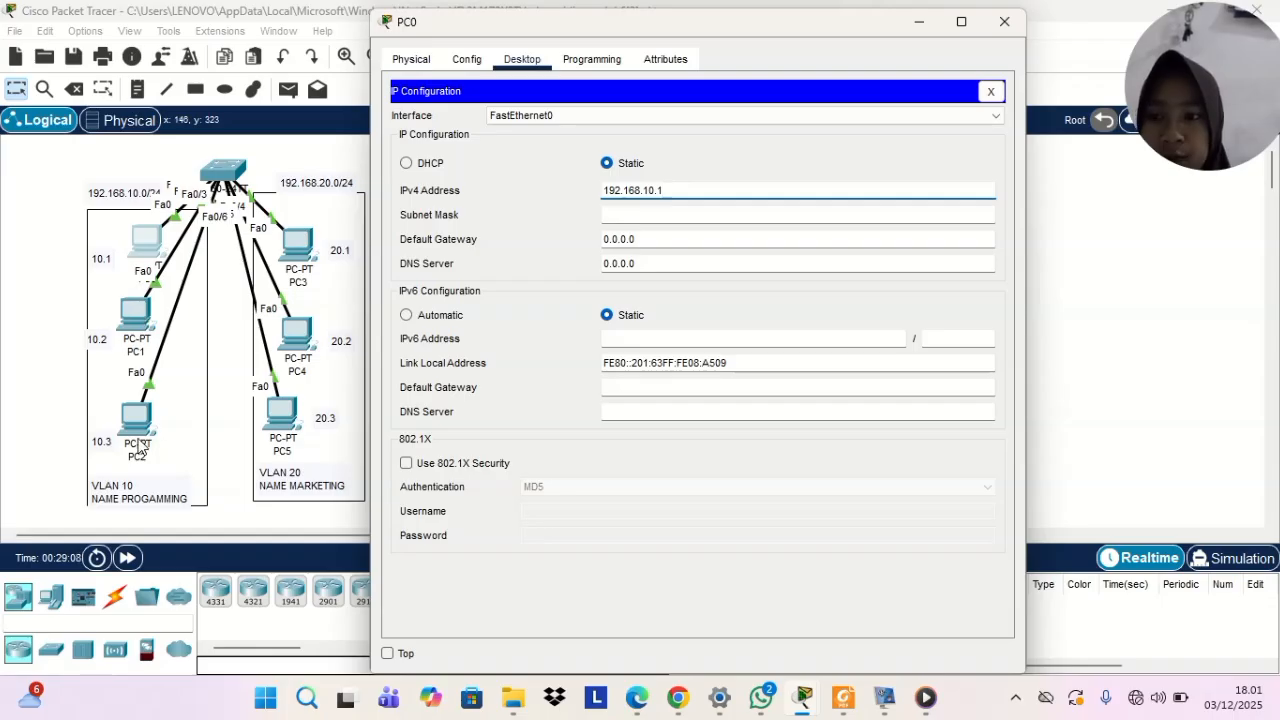
pyautogui.press('Tab')
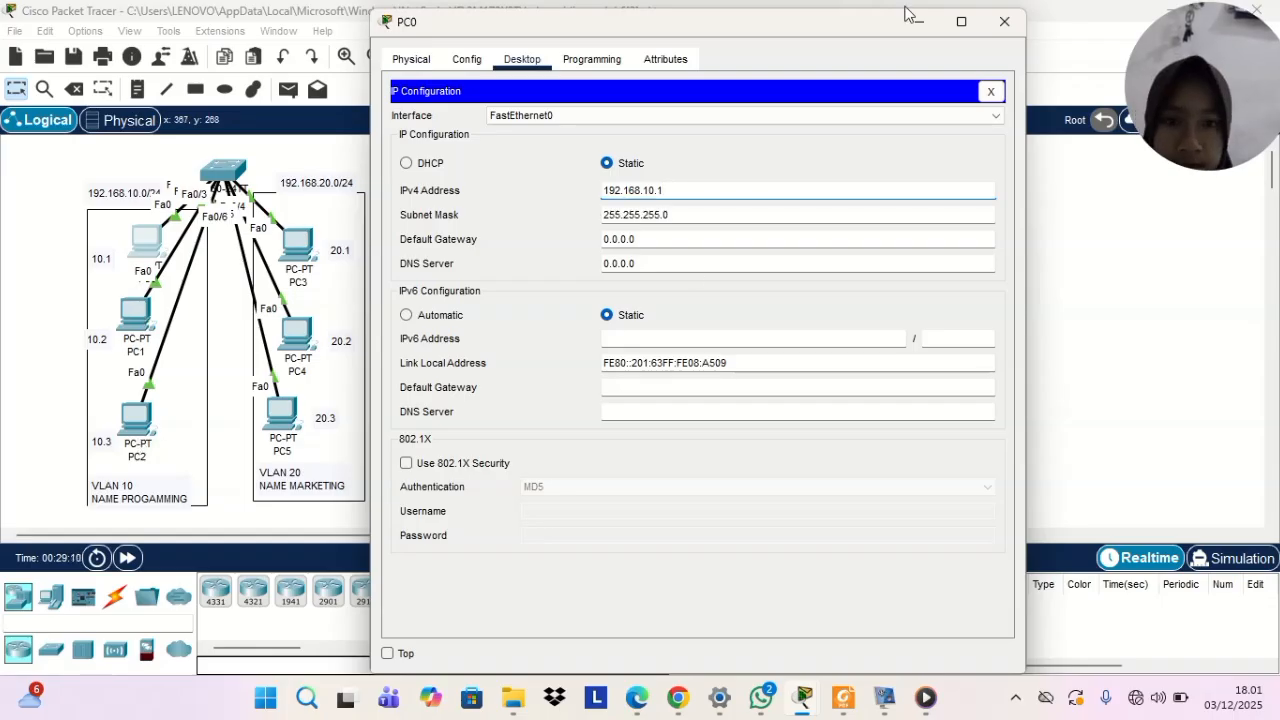
# Set PC1's static IPv4 address to 192.168.10.2 with subnet mask 255.255.255.0 in its IP configuration, and close its window
pyautogui.click(1003, 22)
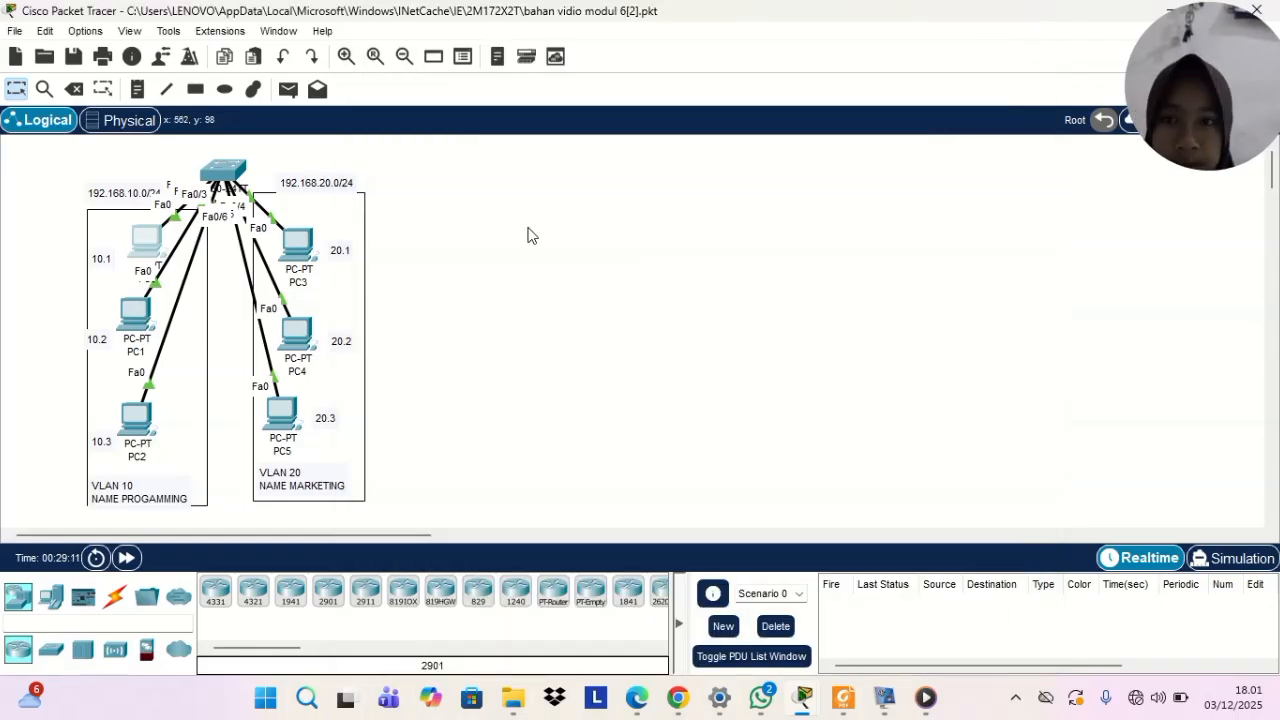
pyautogui.click(135, 316)
pyautogui.click(518, 106)
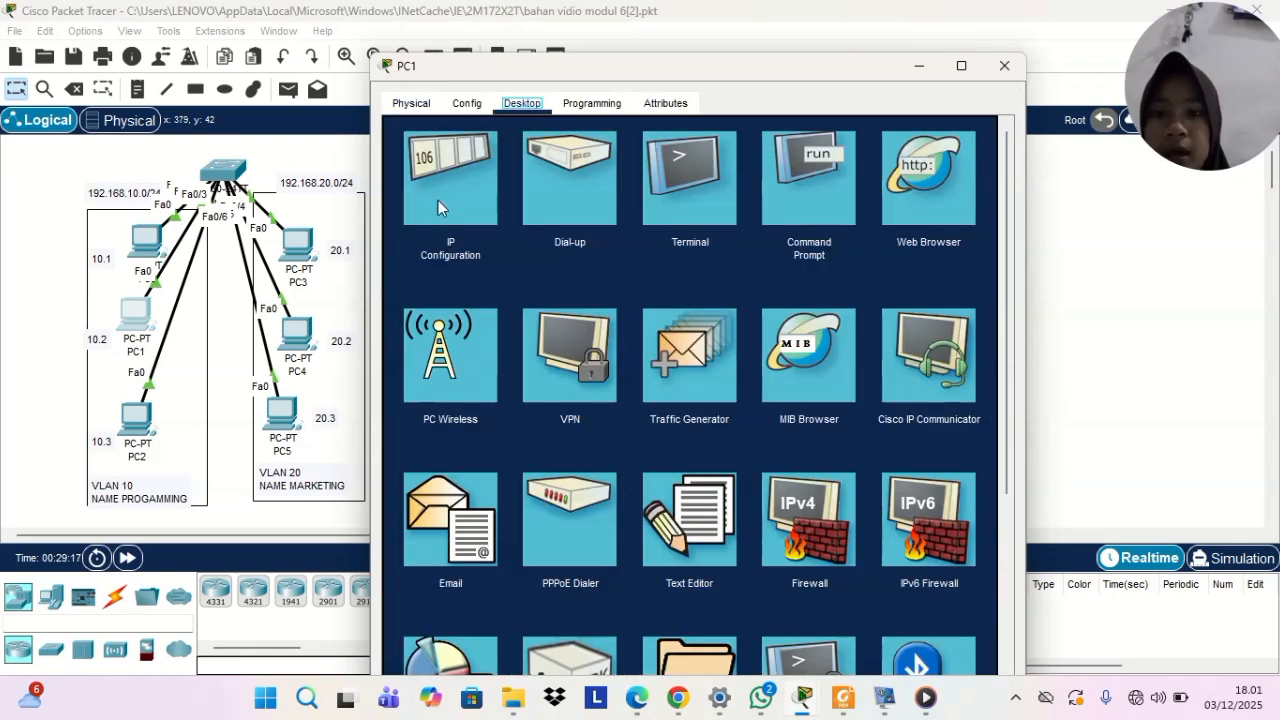
pyautogui.click(438, 207)
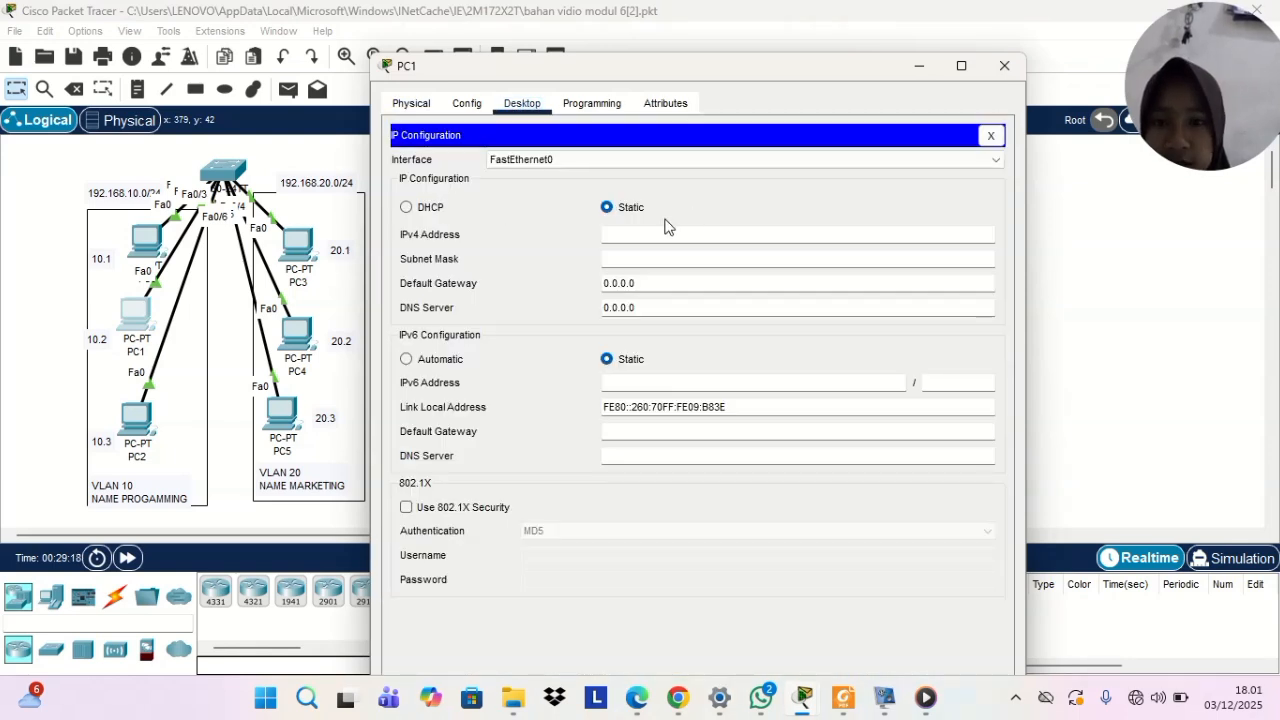
pyautogui.write('192.168.10.0/24')
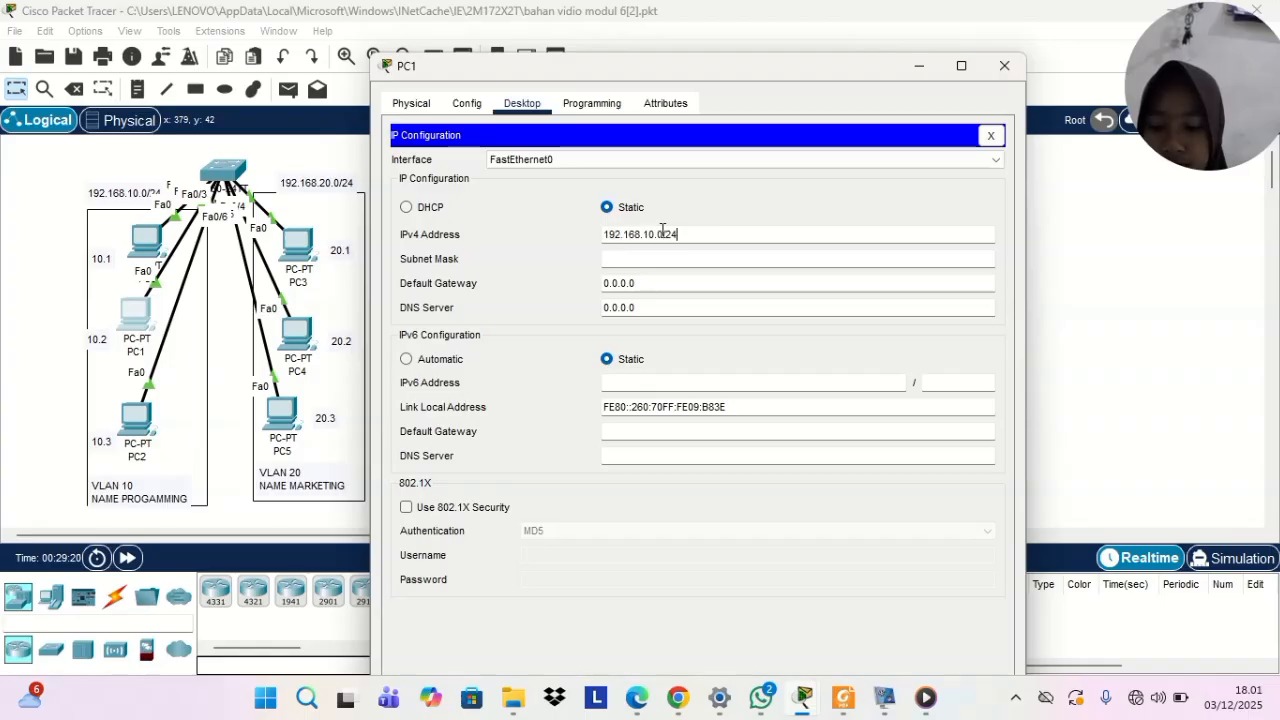
pyautogui.press('BackSpace')
pyautogui.press('BackSpace')
pyautogui.press('BackSpace')
pyautogui.press('BackSpace')
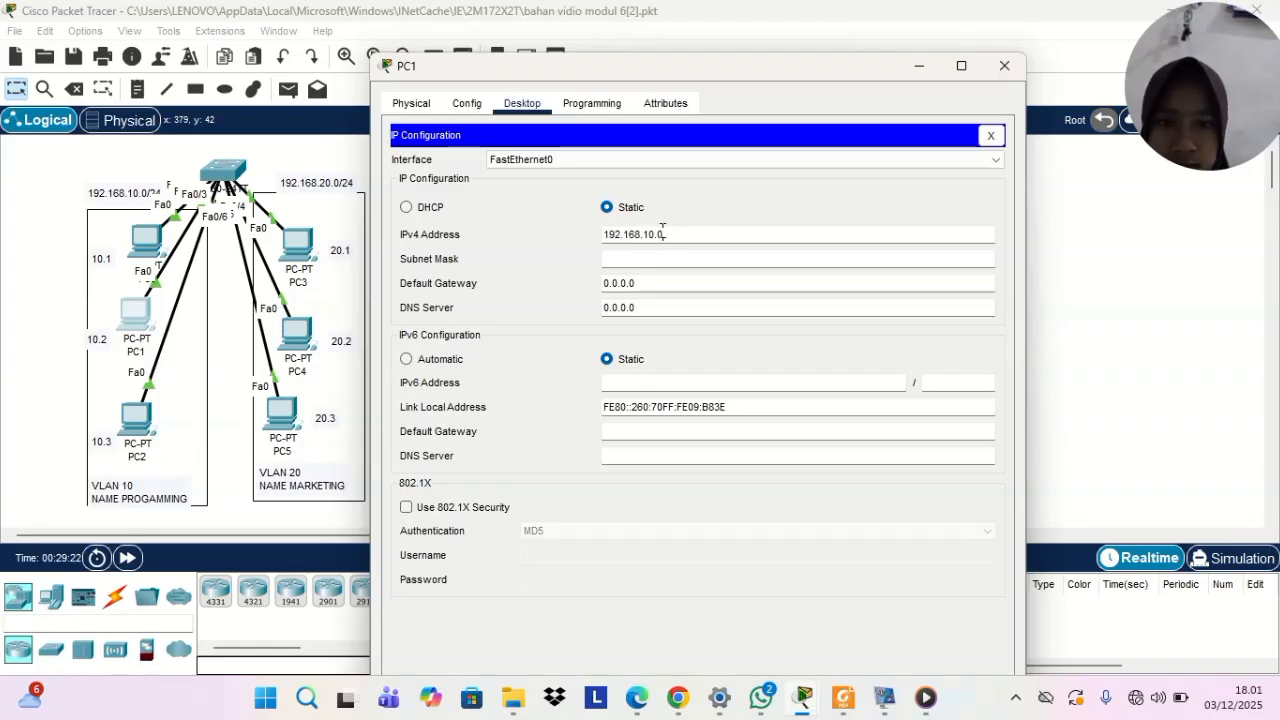
pyautogui.write('2')
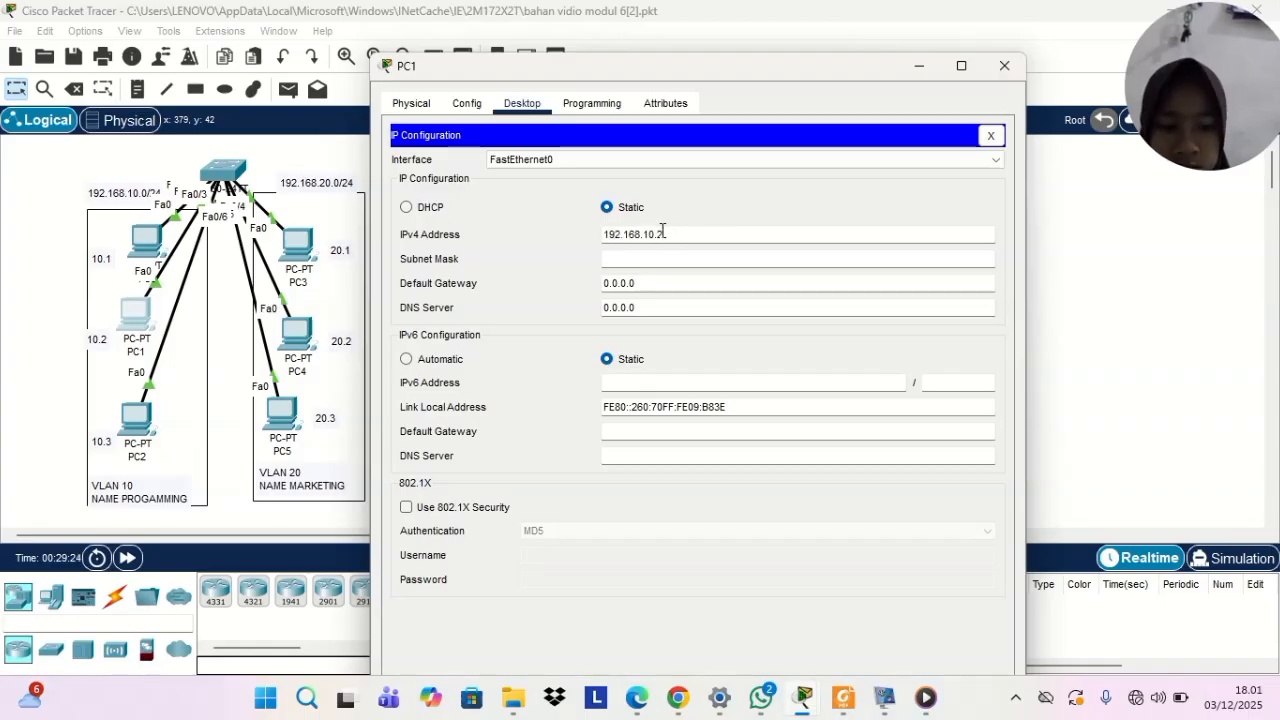
pyautogui.click(660, 258)
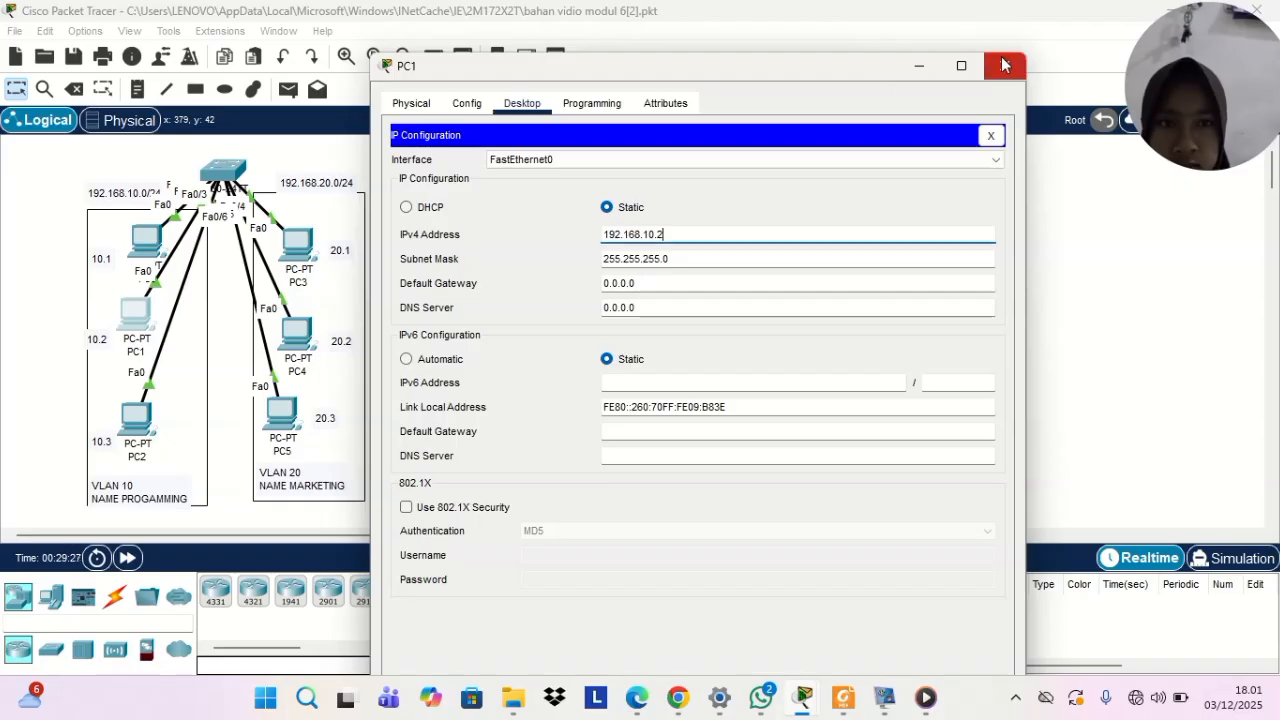
pyautogui.click(1004, 65)
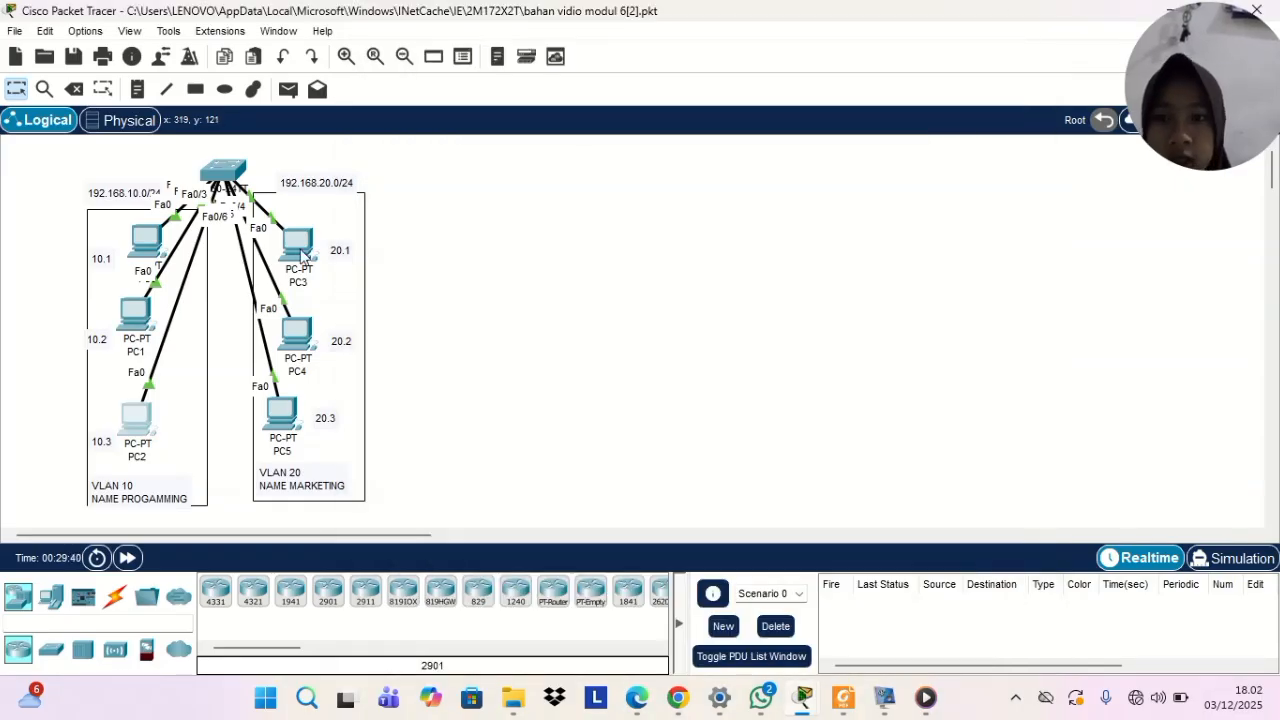
# Give PC3 the static IPv4 address 192.168.20.1 with subnet mask 255.255.255.0, and close its window
pyautogui.click(302, 252)
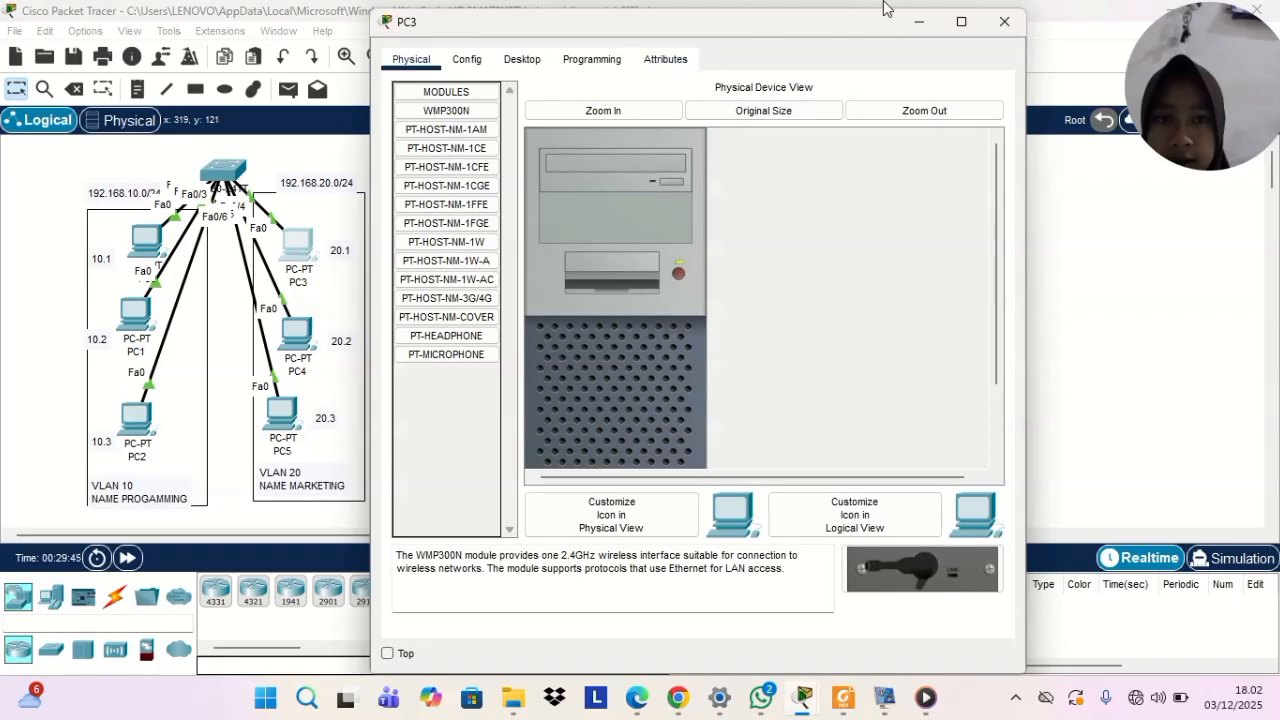
pyautogui.click(520, 60)
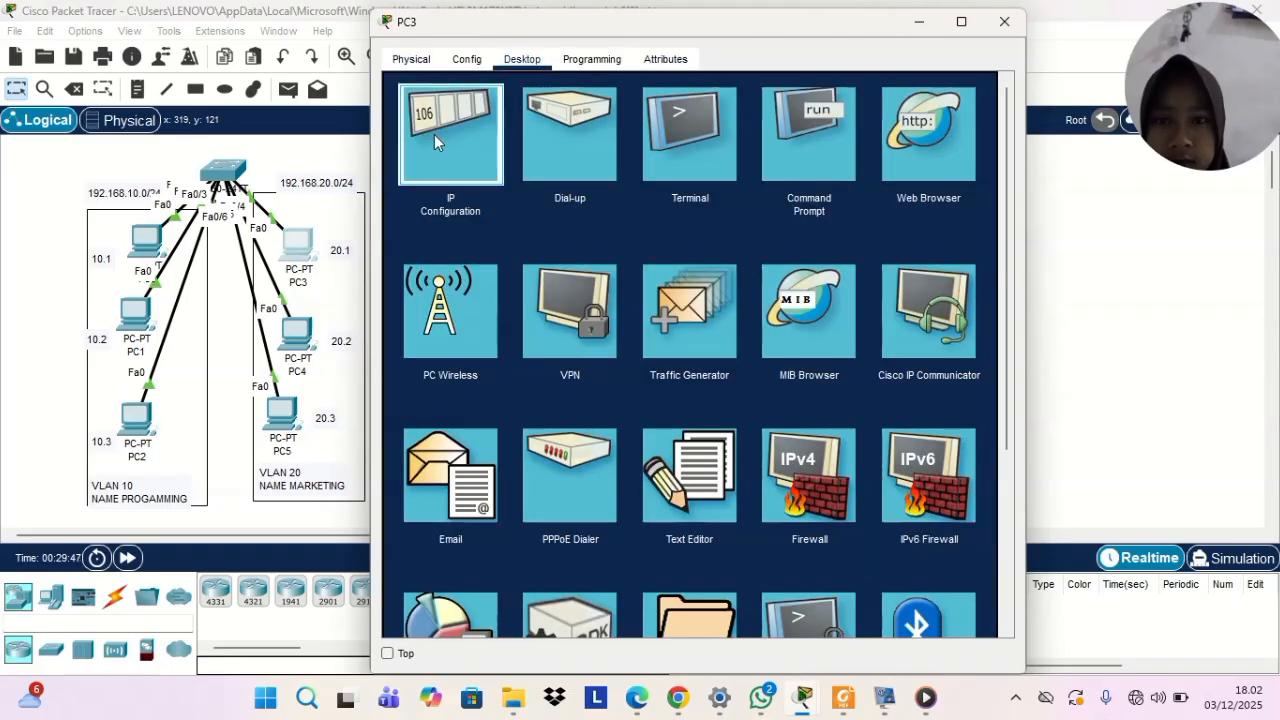
pyautogui.click(434, 134)
pyautogui.click(624, 191)
pyautogui.write('192.16')
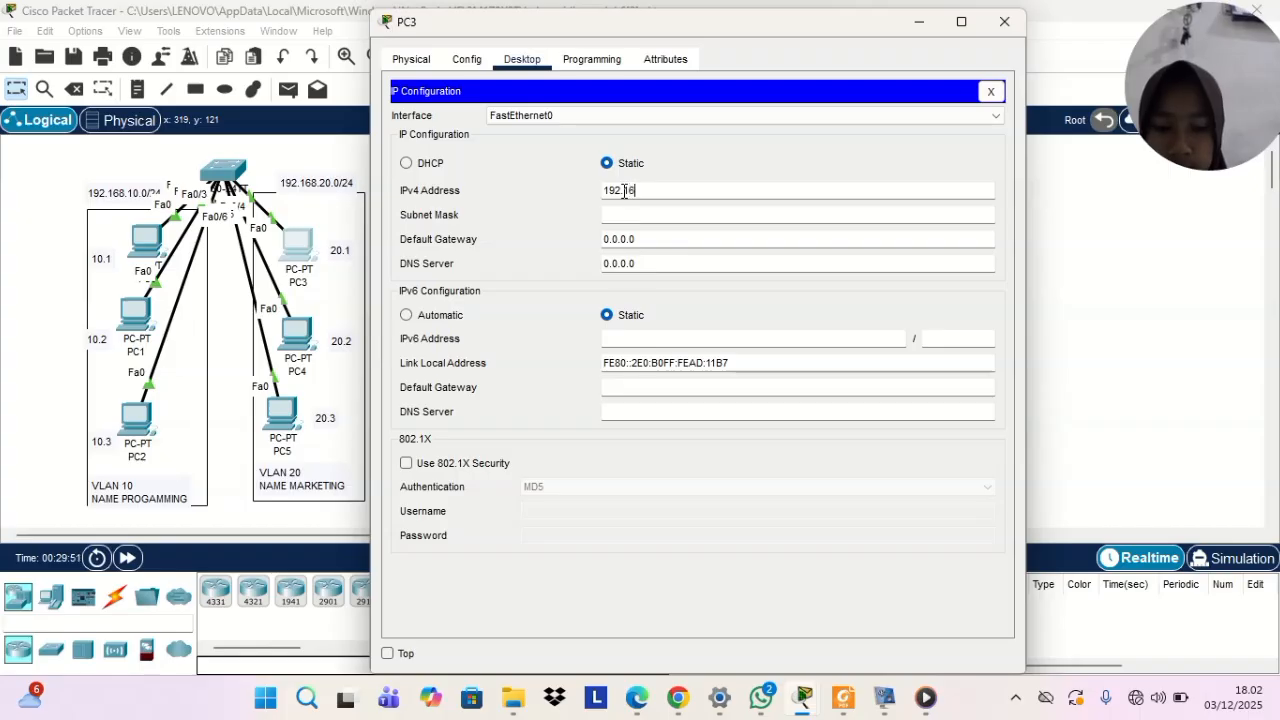
pyautogui.write('8.20.1')
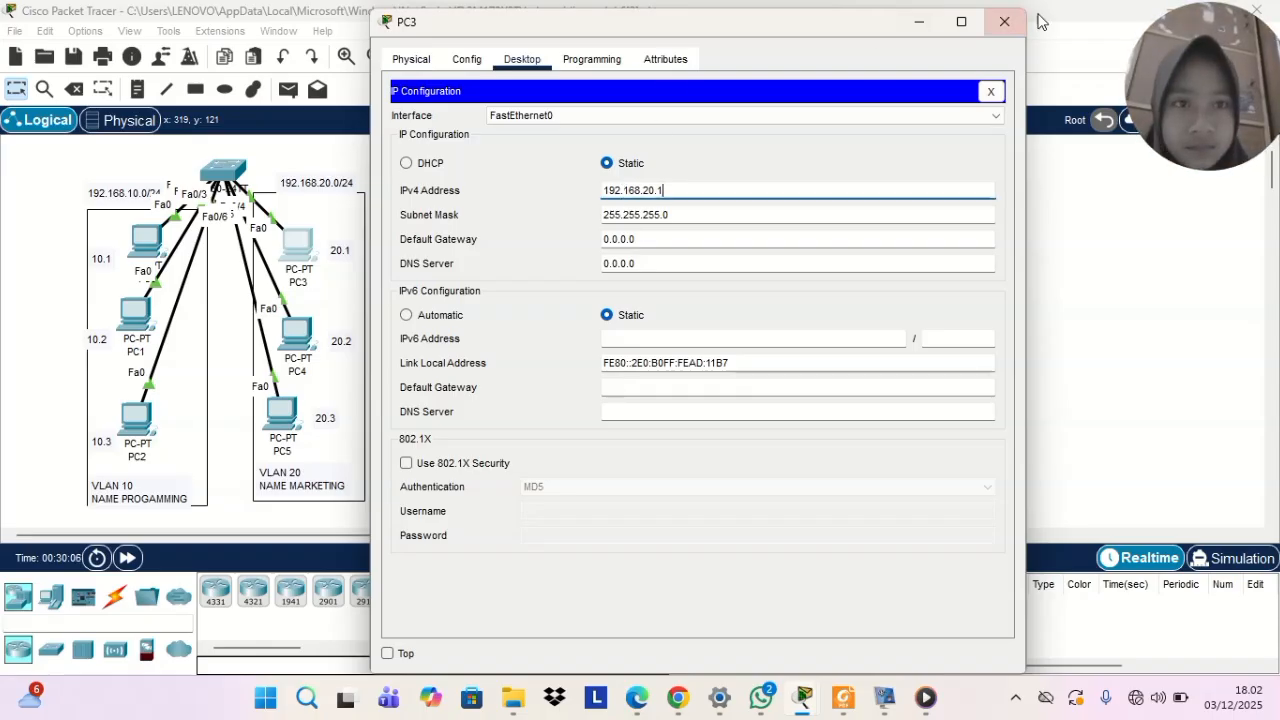
pyautogui.click(1005, 22)
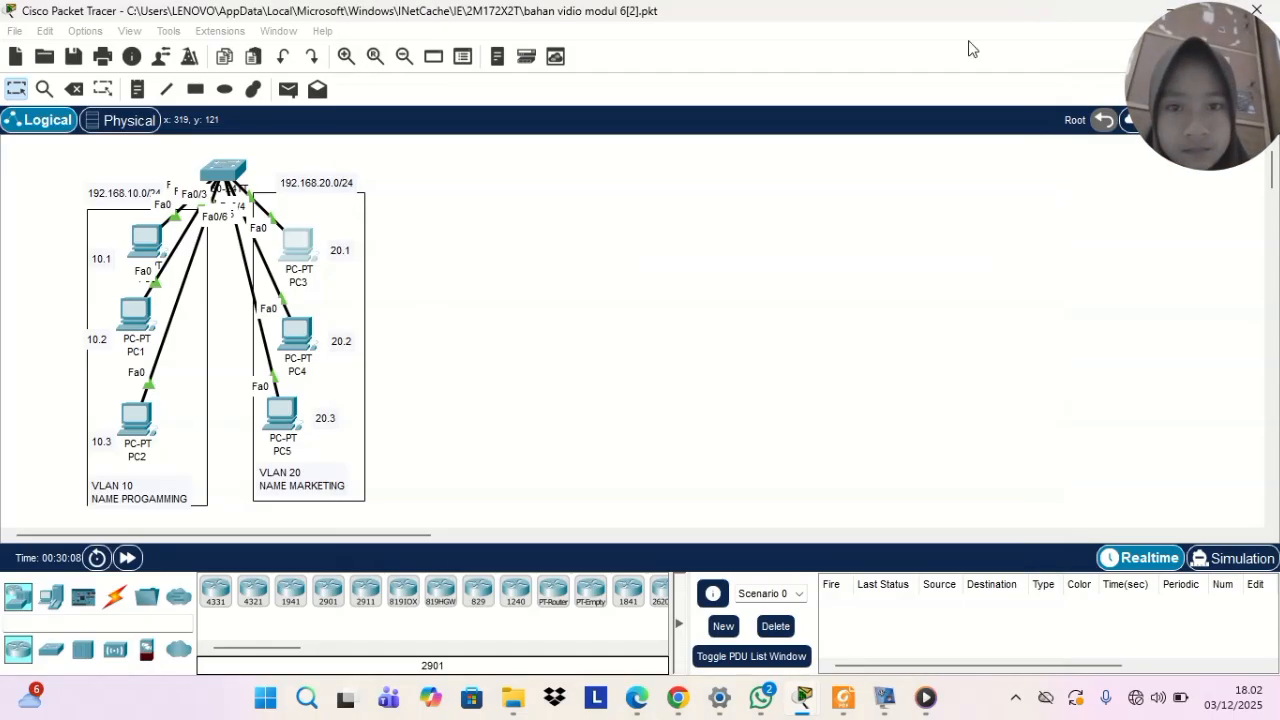
# Copy the 192.168.20.0/24 network label and reuse it to set PC4's static IPv4 address to 192.168.20.2 with subnet mask 255.255.255.0
pyautogui.moveTo(281, 184); pyautogui.dragTo(386, 186)
pyautogui.hotkey('ctrl', 'c')
pyautogui.click(283, 181)
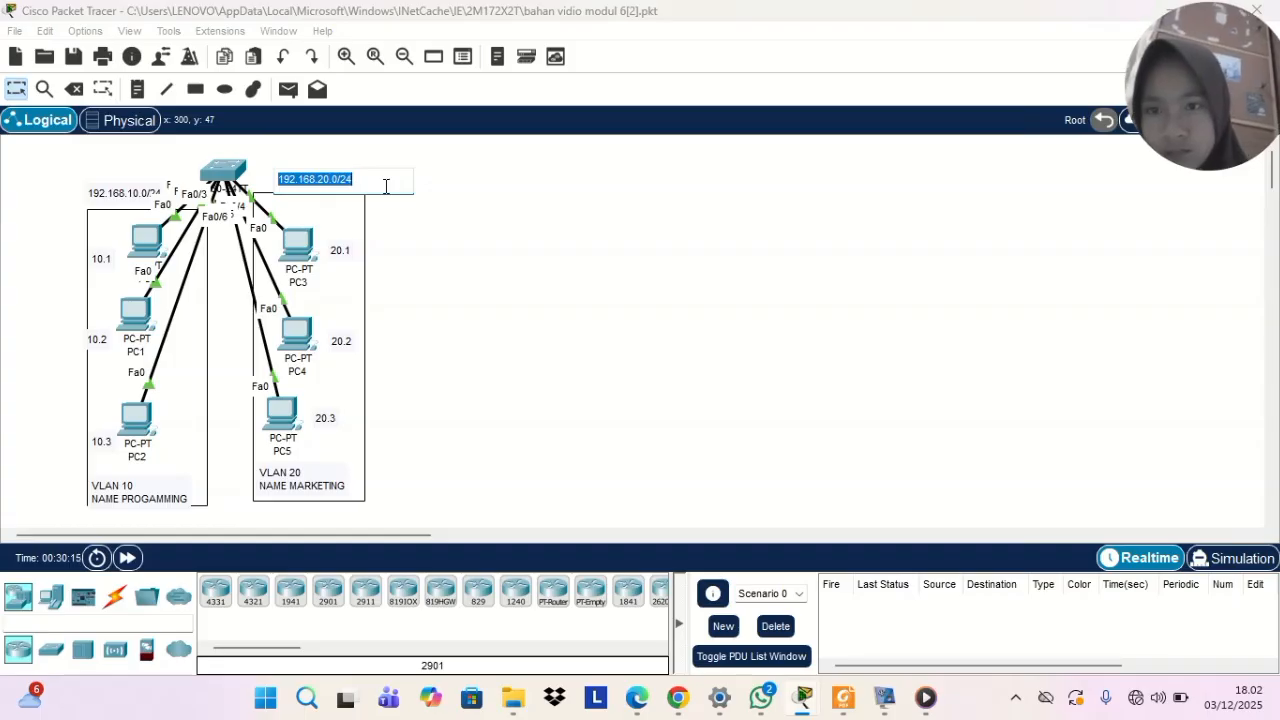
pyautogui.click(297, 333)
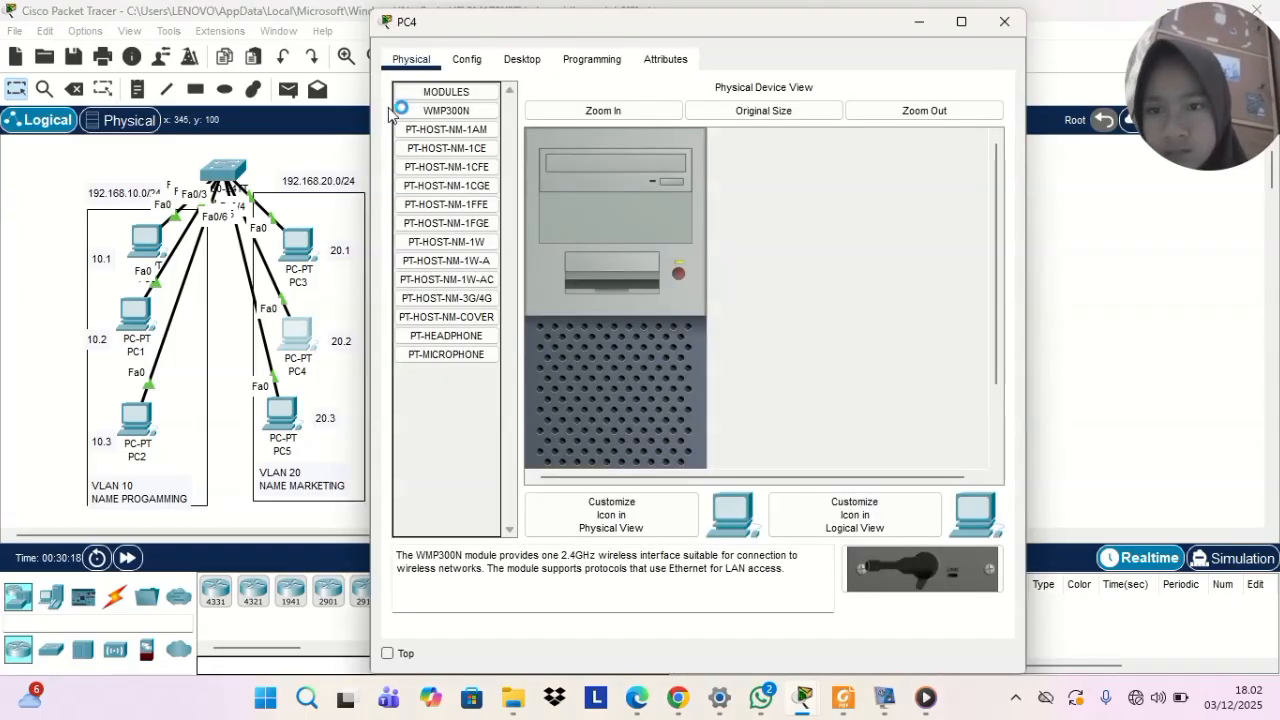
pyautogui.click(535, 62)
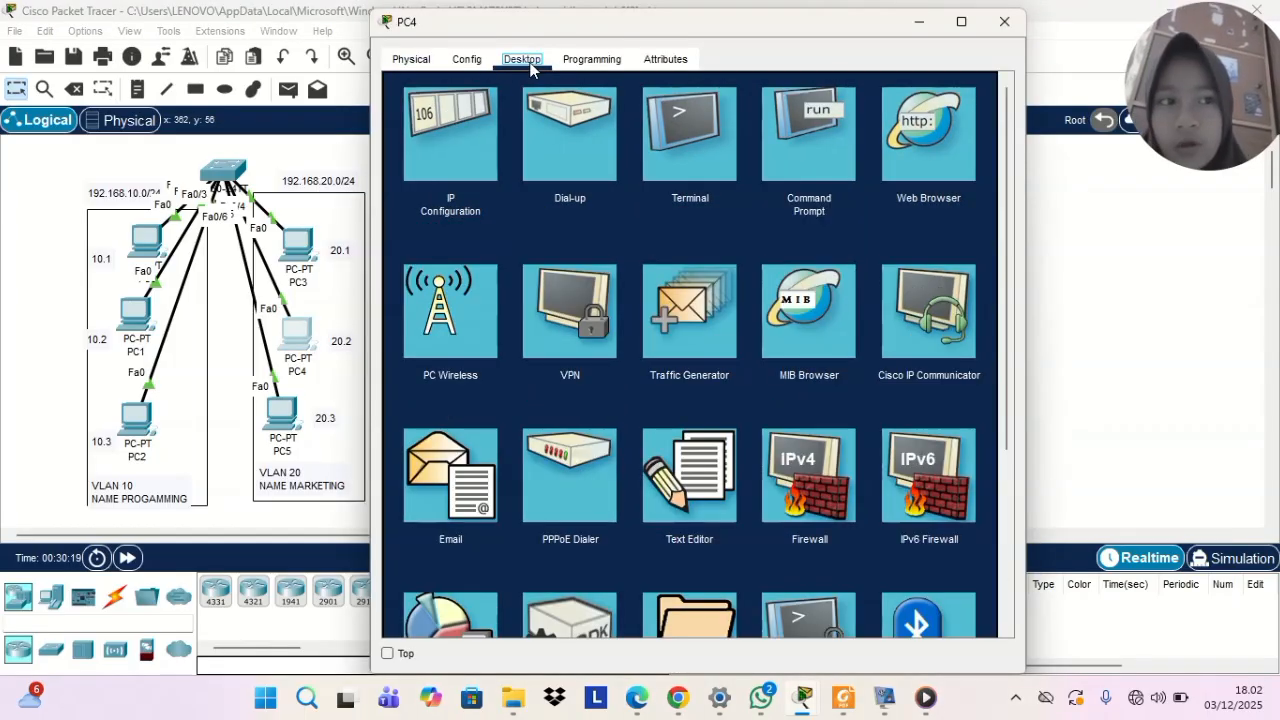
pyautogui.click(470, 133)
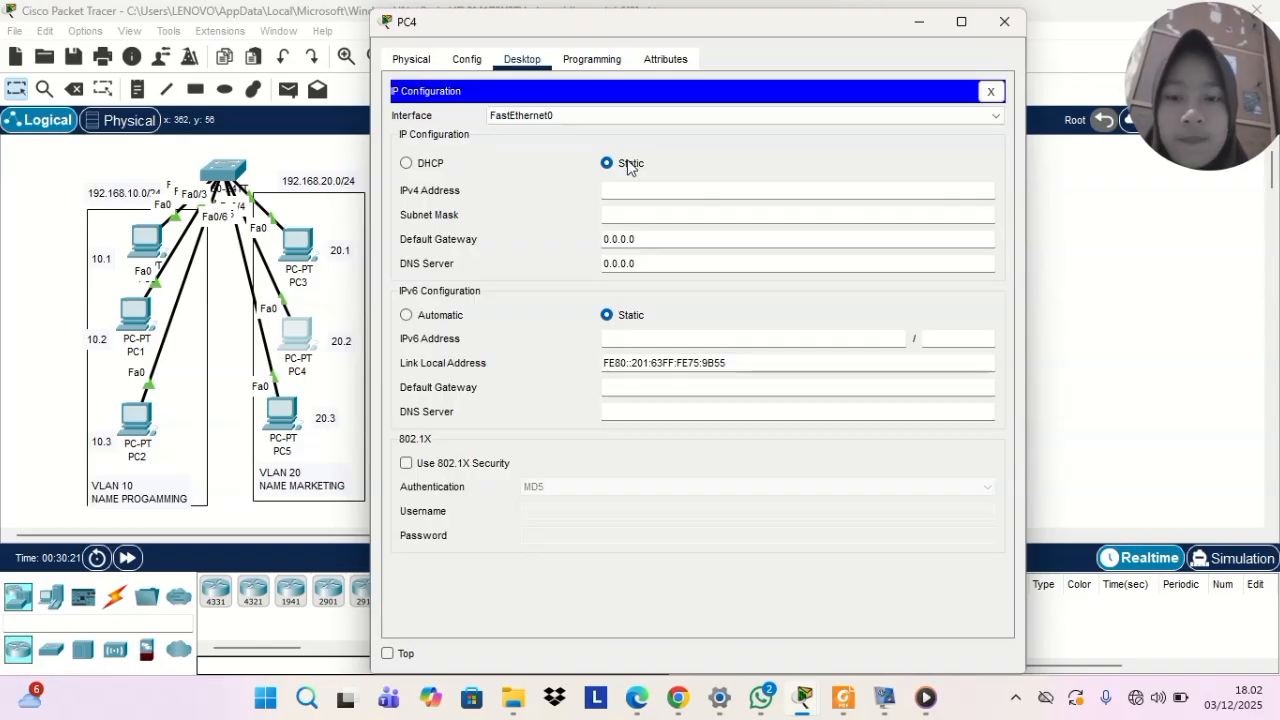
pyautogui.click(608, 197)
pyautogui.hotkey('ctrl', 'v')
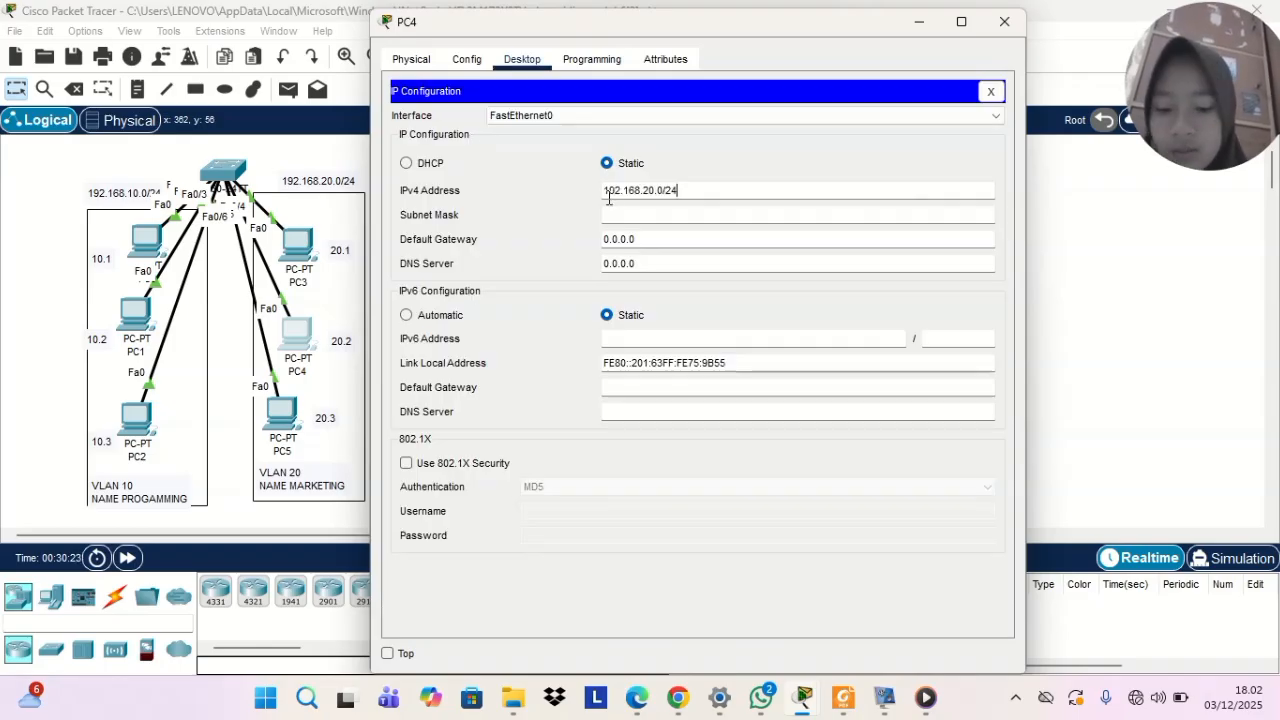
pyautogui.press('BackSpace')
pyautogui.press('BackSpace')
pyautogui.press('BackSpace')
pyautogui.press('BackSpace')
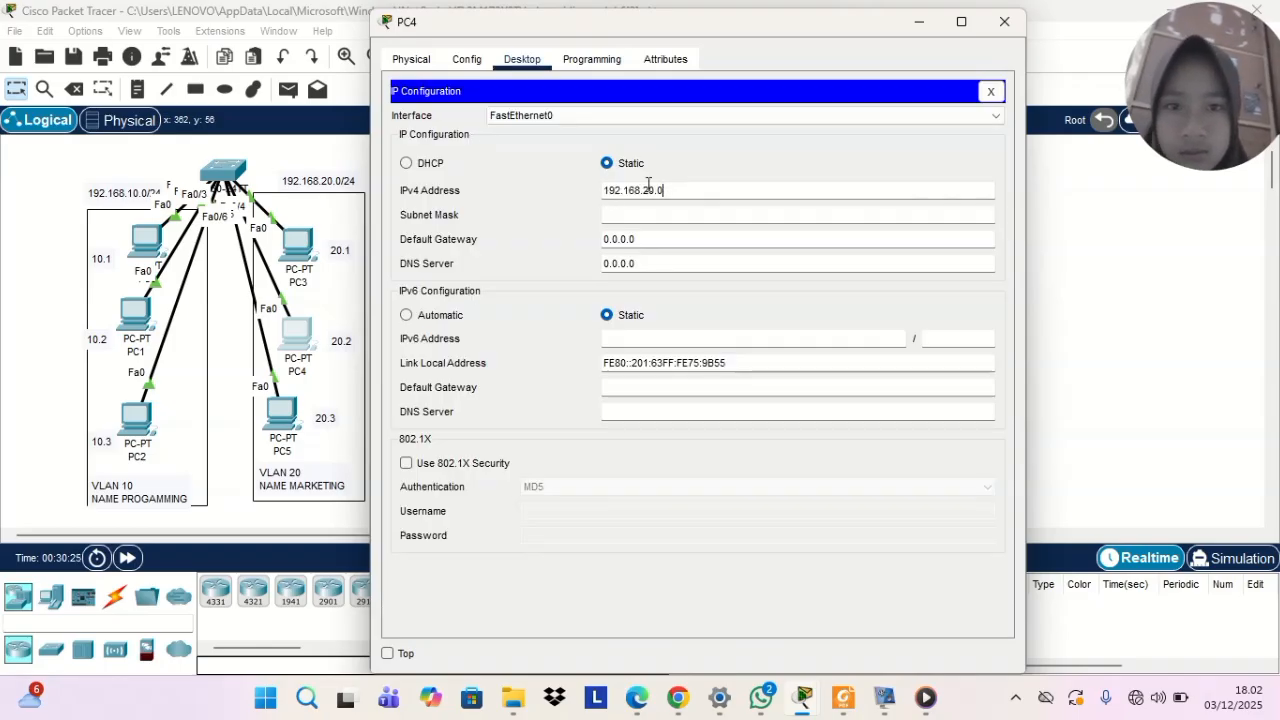
pyautogui.write('2')
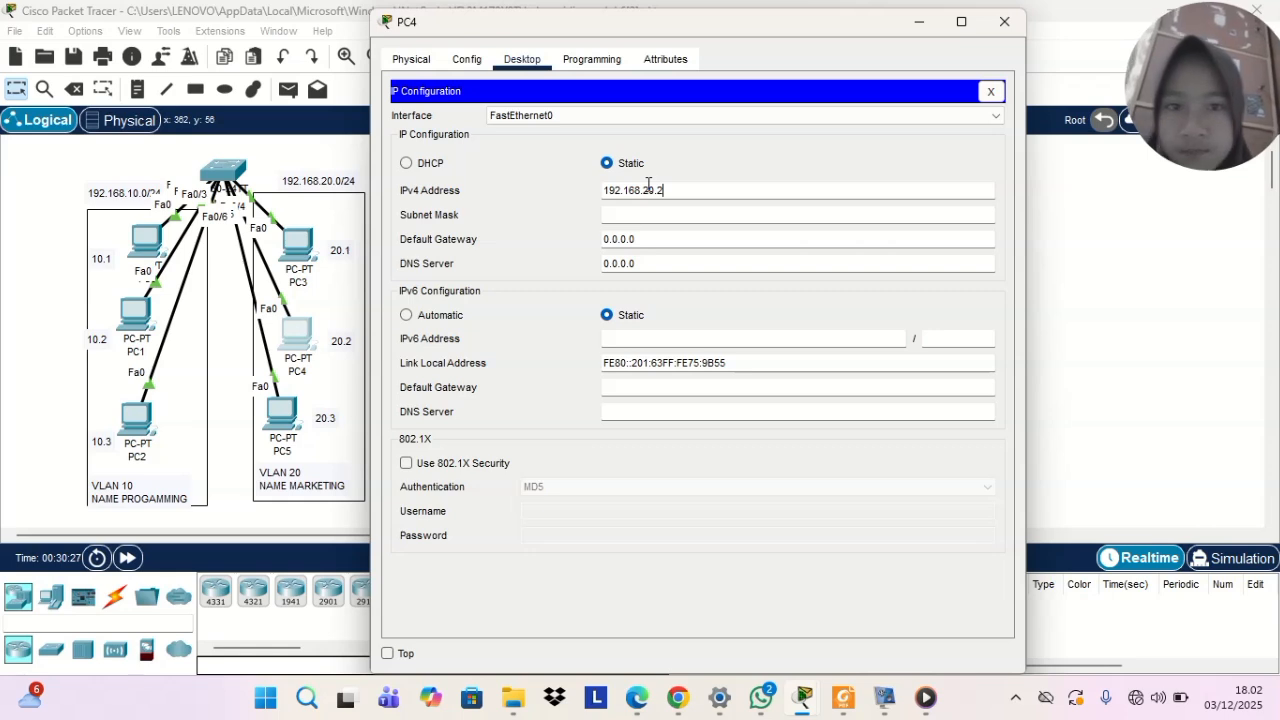
pyautogui.click(1004, 21)
# Assign PC5 the static IPv4 address 192.168.20.3 with subnet mask 255.255.255.0, reusing the copied network address
pyautogui.click(282, 410)
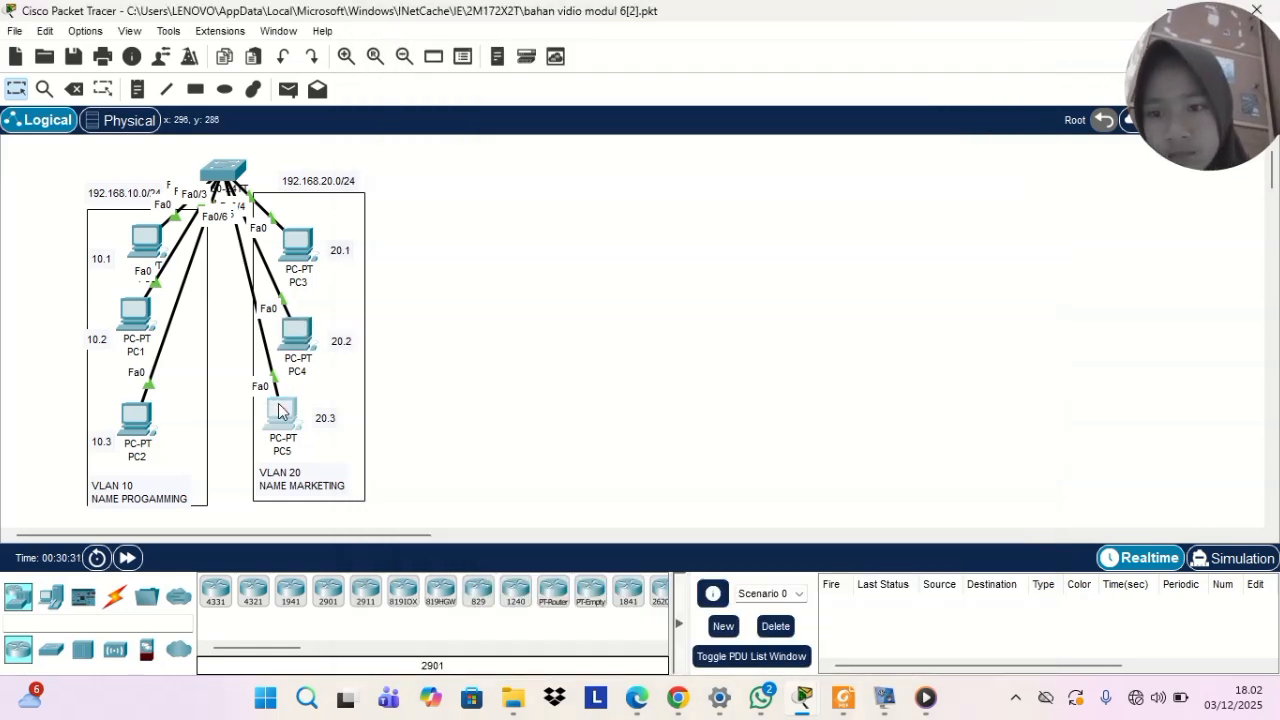
pyautogui.click(522, 59)
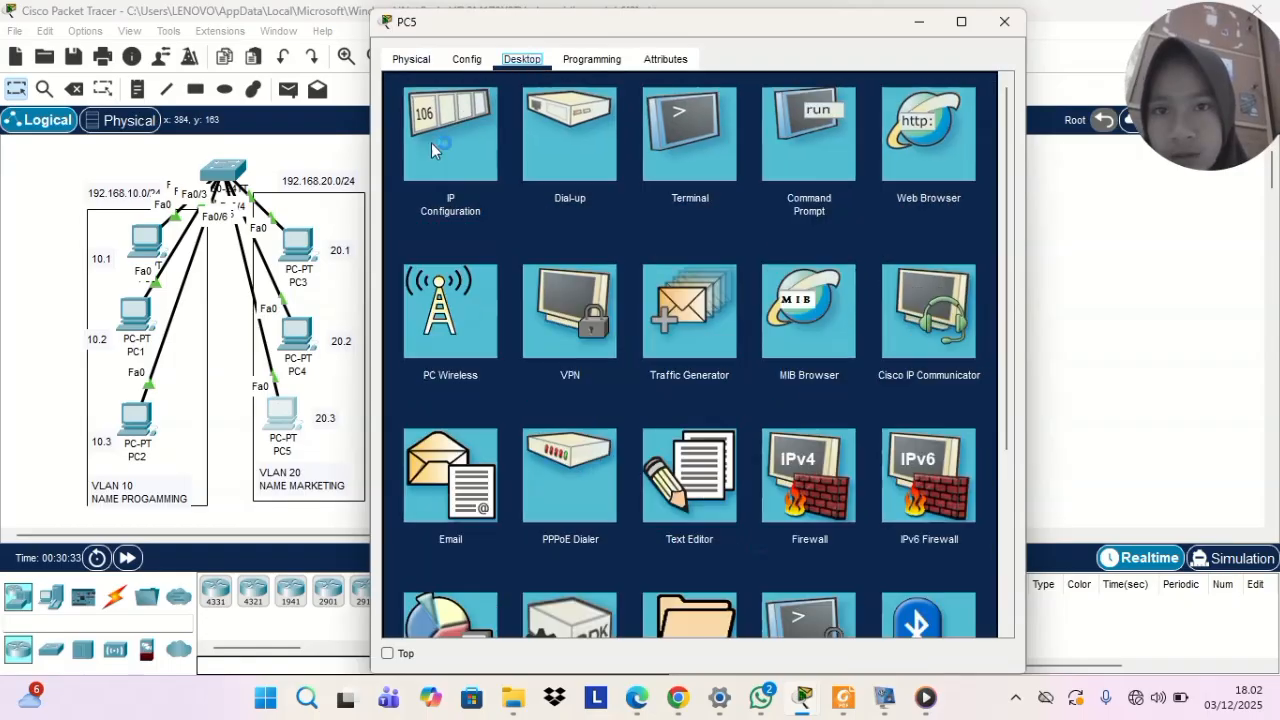
pyautogui.click(407, 147)
pyautogui.click(660, 191)
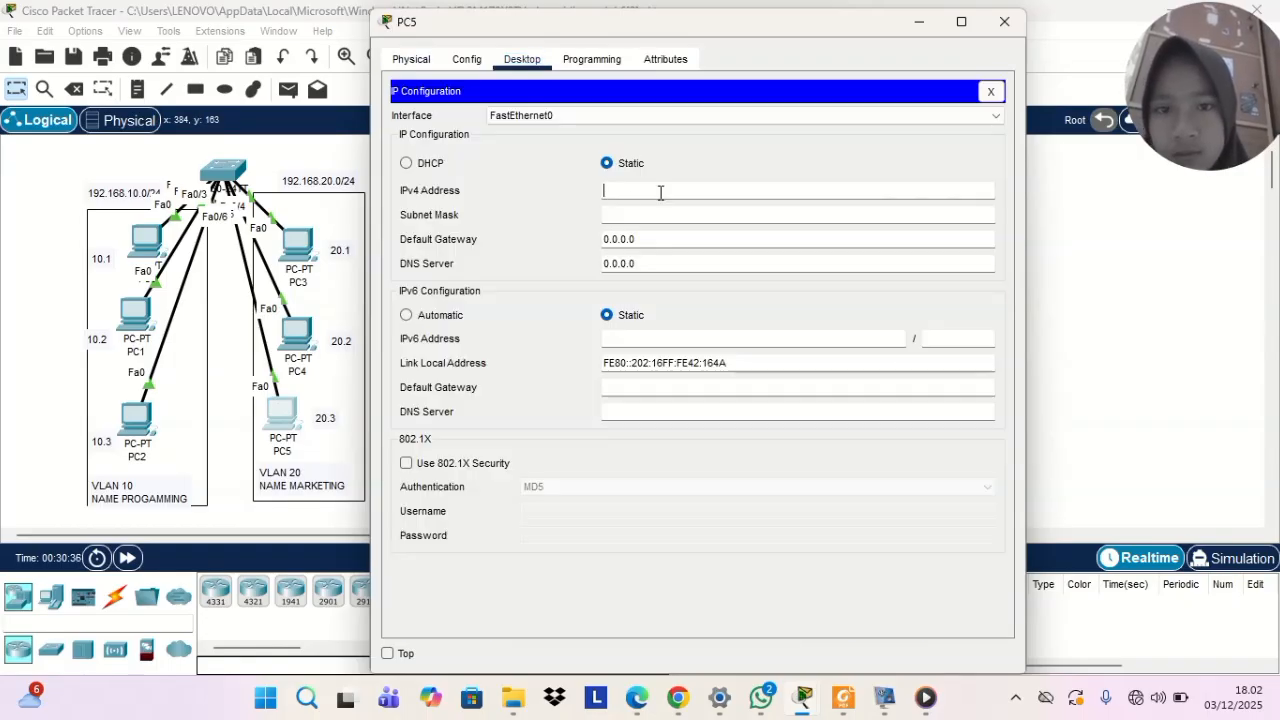
pyautogui.hotkey('ctrl', 'v')
pyautogui.press('BackSpace')
pyautogui.press('BackSpace')
pyautogui.press('BackSpace')
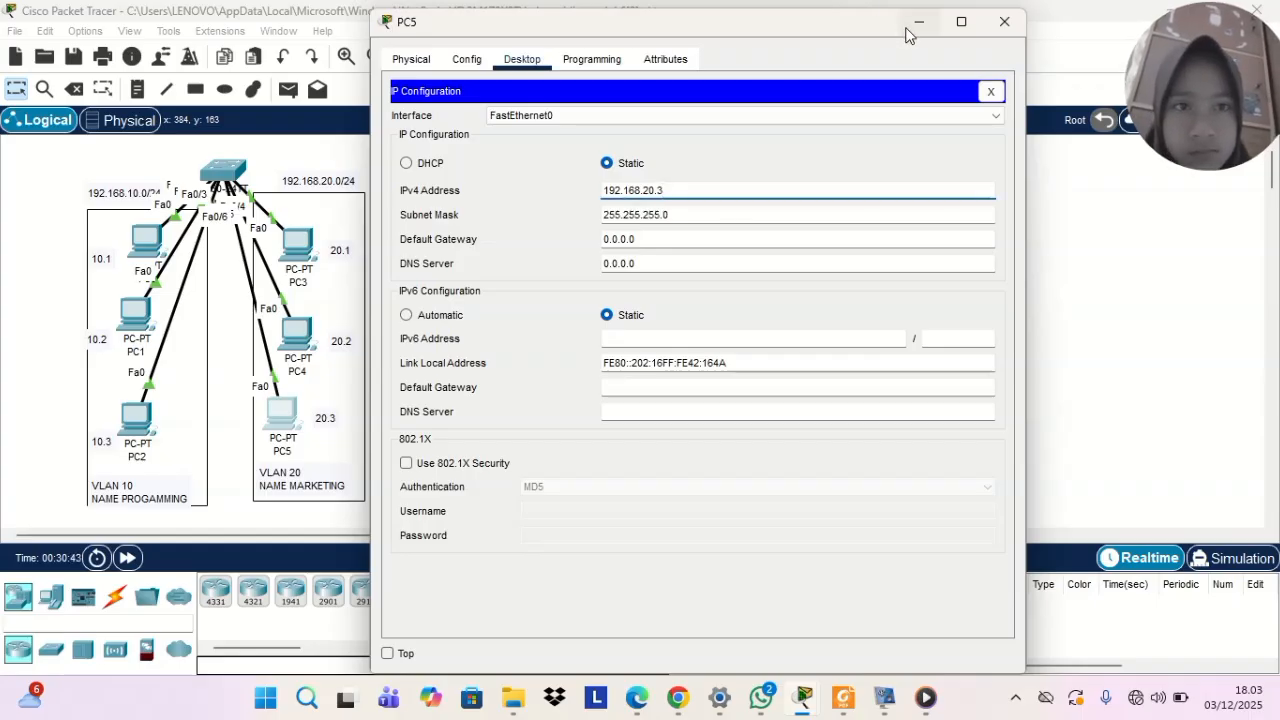
pyautogui.click(1004, 22)
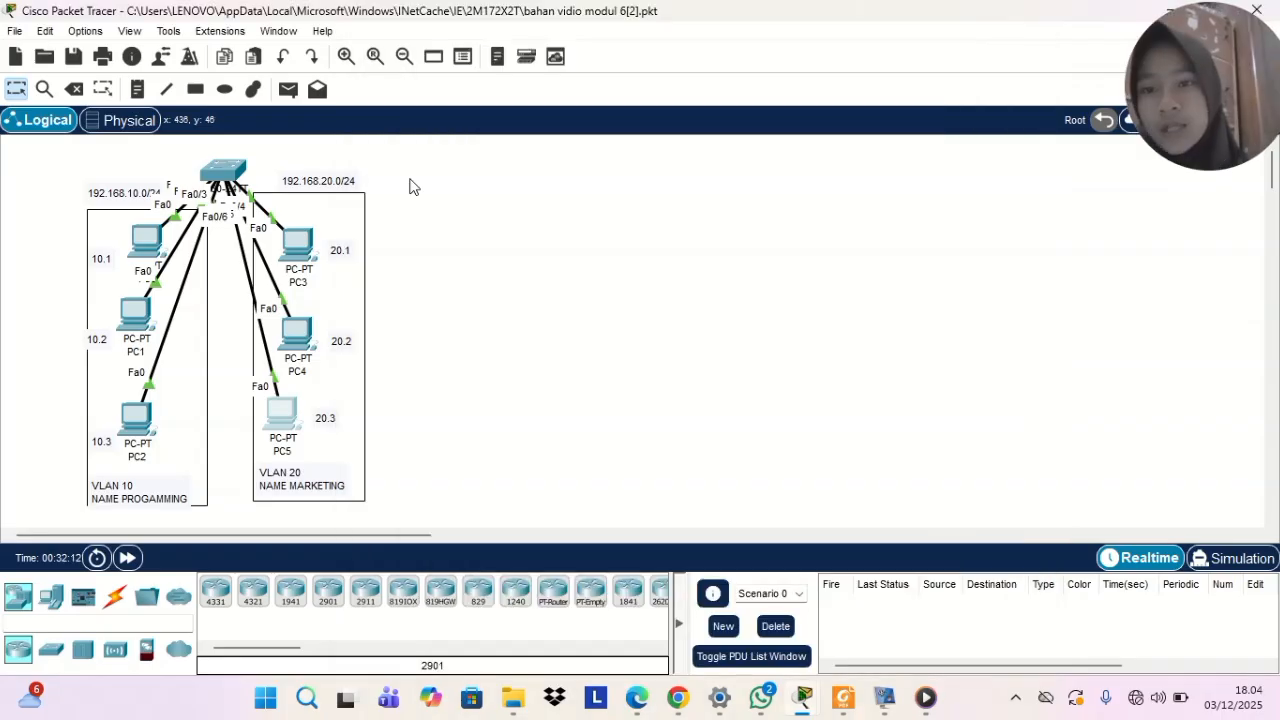
# Try to list PC0's ARP table by running arp-a in its command prompt, and minimize the window
pyautogui.click(152, 240)
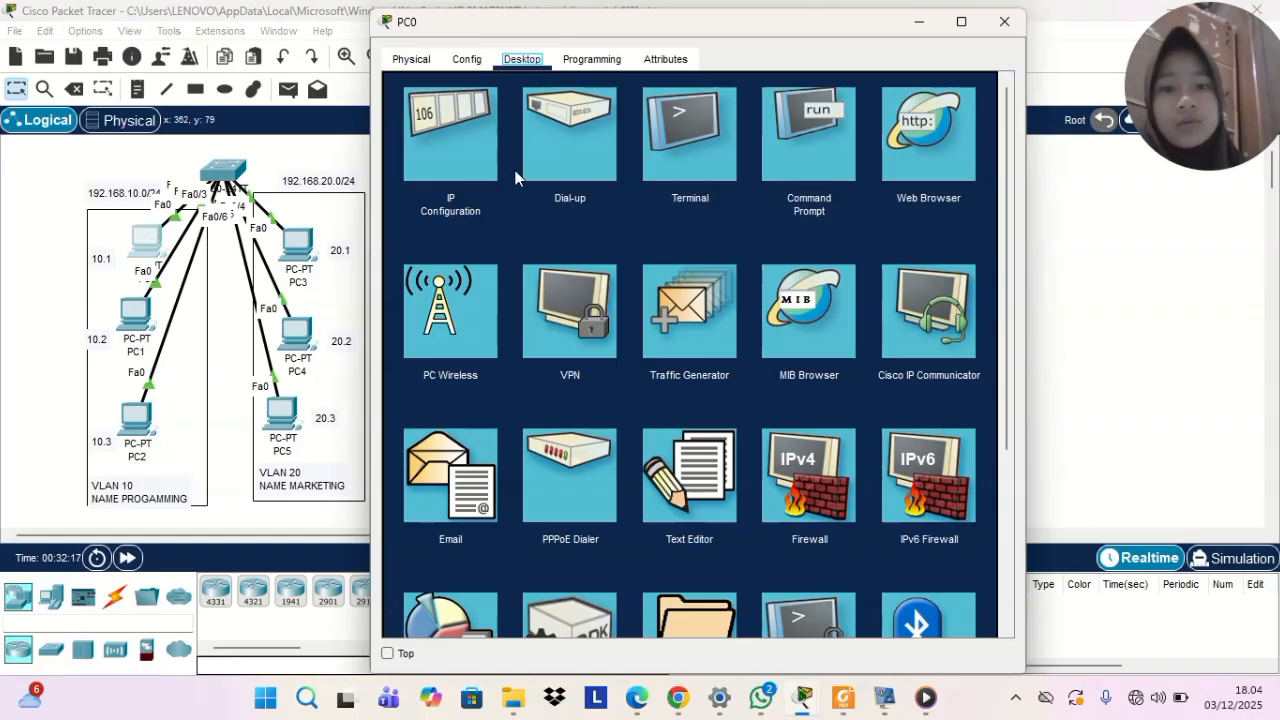
pyautogui.click(805, 108)
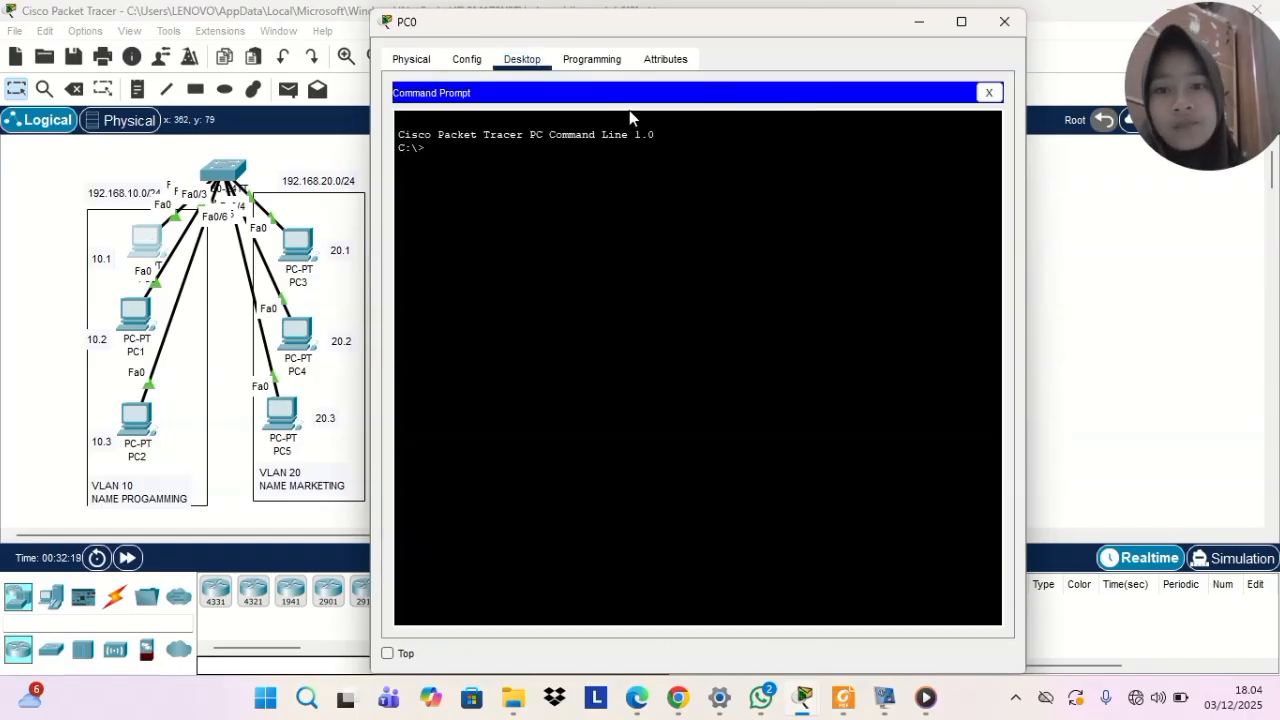
pyautogui.write('arp')
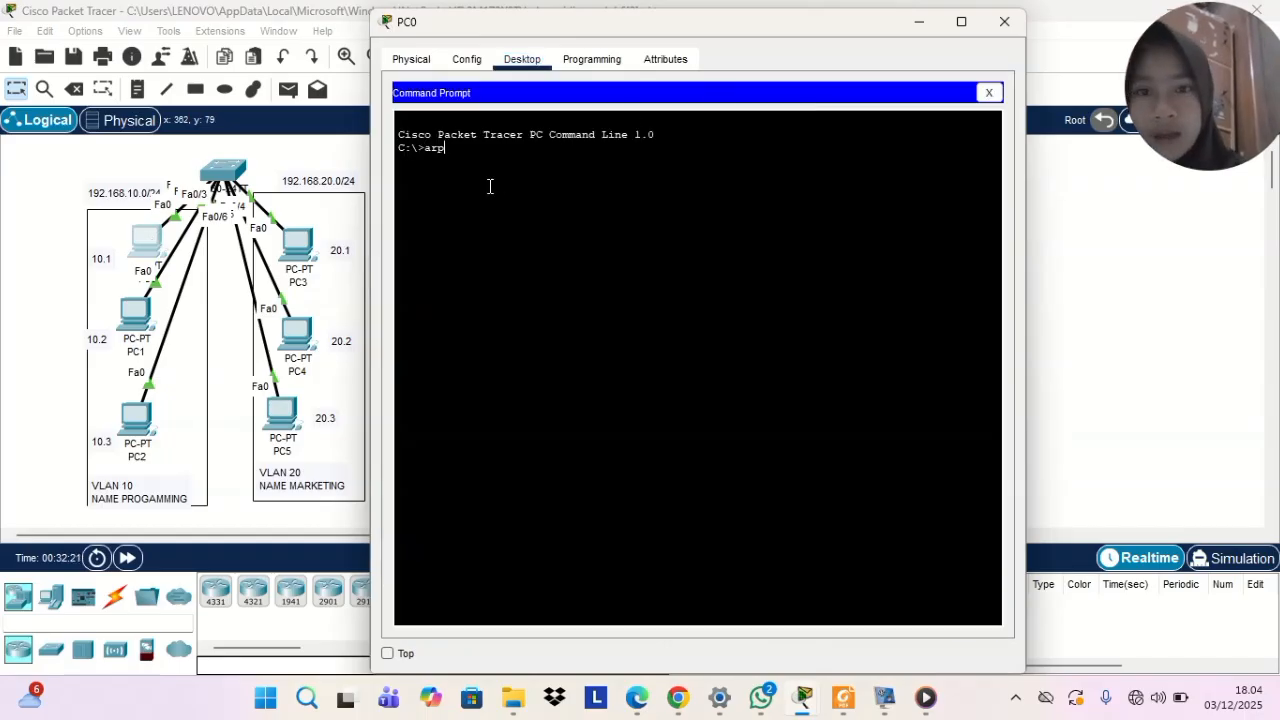
pyautogui.write('-a')
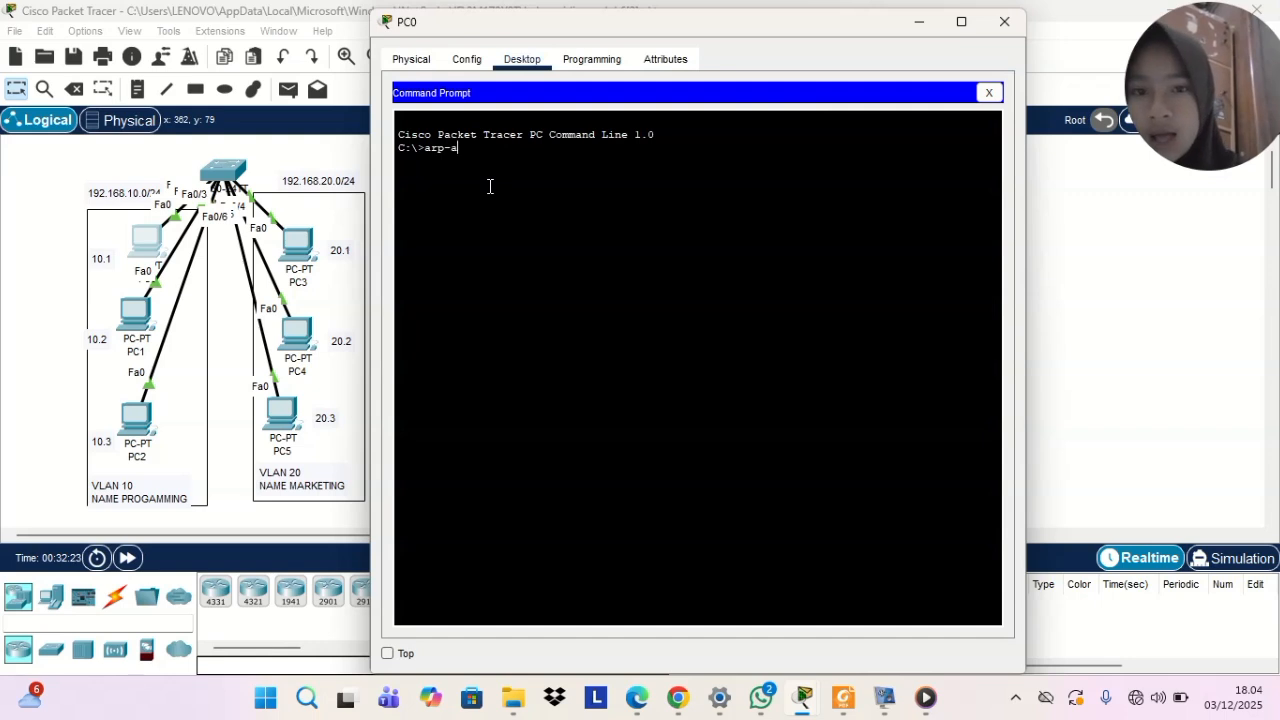
pyautogui.press('Return')
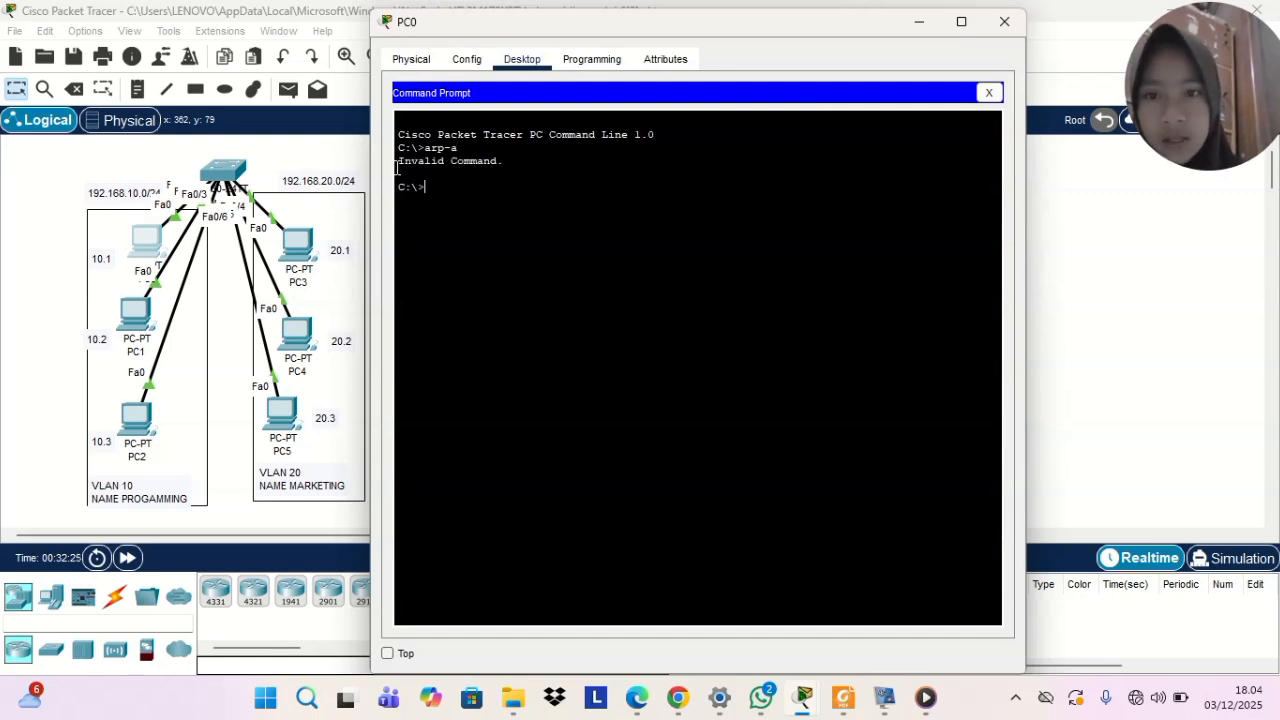
pyautogui.click(920, 21)
# Try the same arp-a command in PC1's command prompt, and minimize the window
pyautogui.click(135, 315)
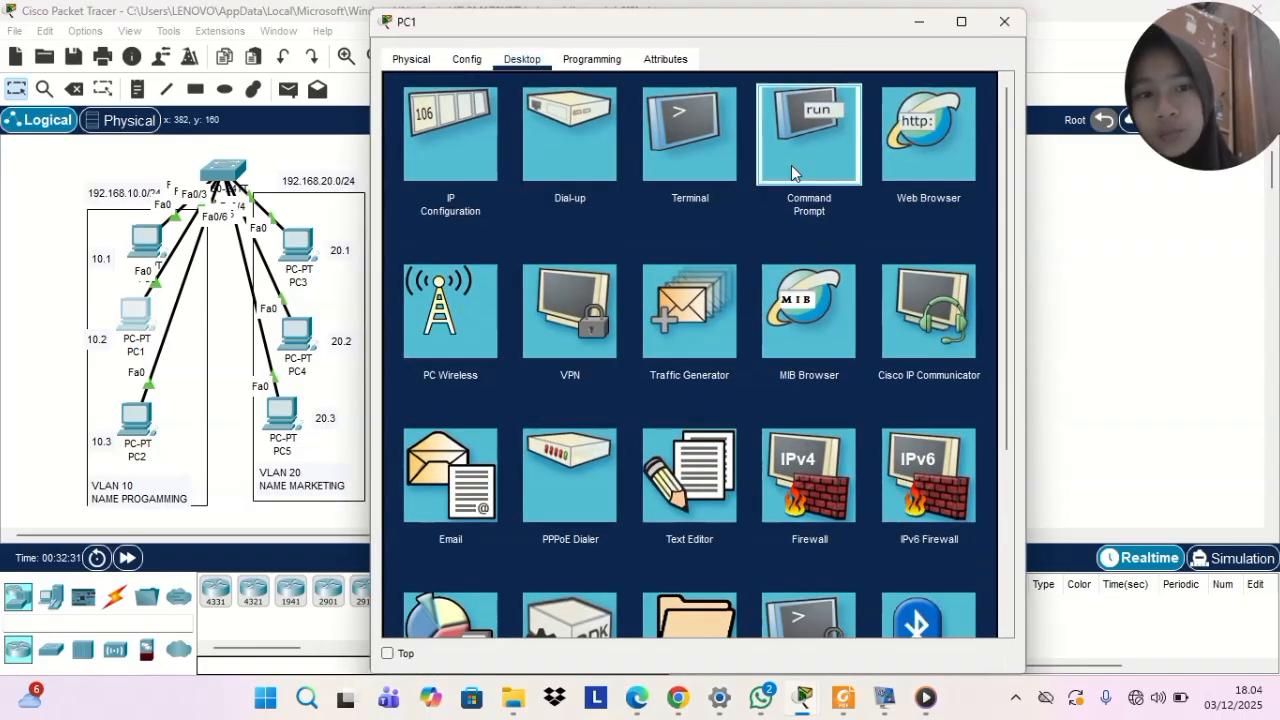
pyautogui.click(791, 165)
pyautogui.write('arp')
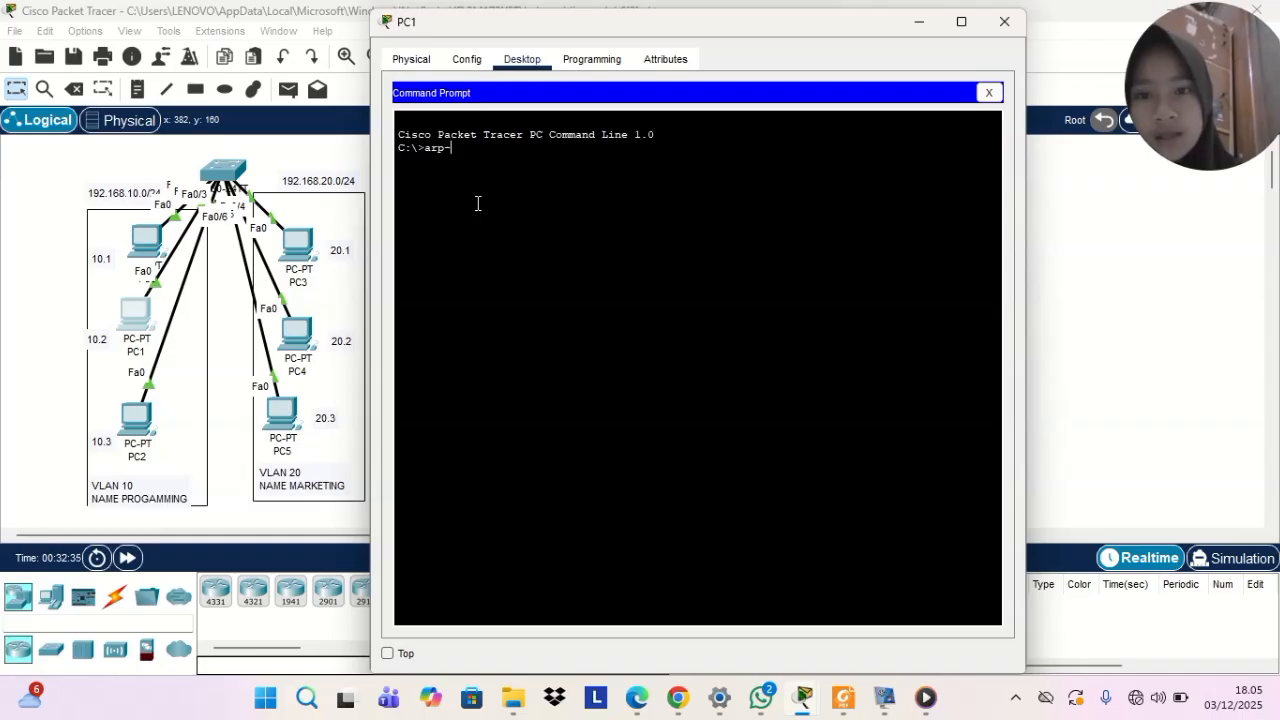
pyautogui.write('-a')
pyautogui.press('Return')
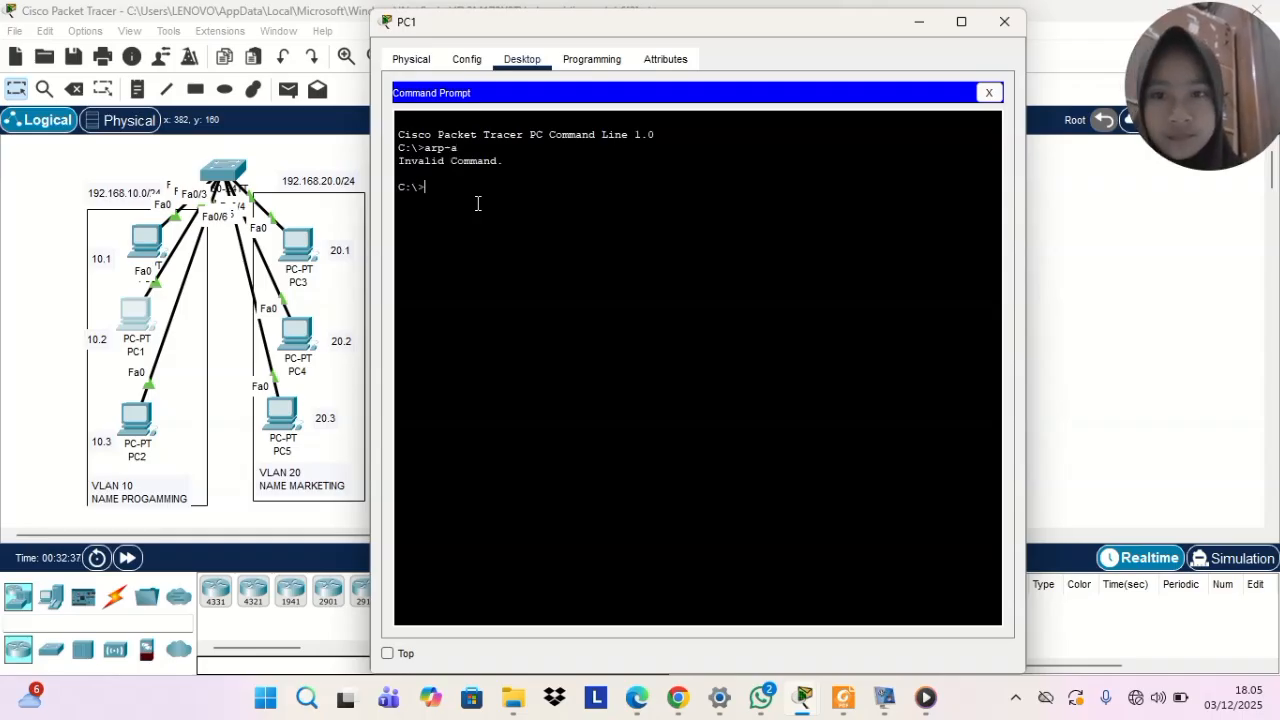
pyautogui.click(917, 26)
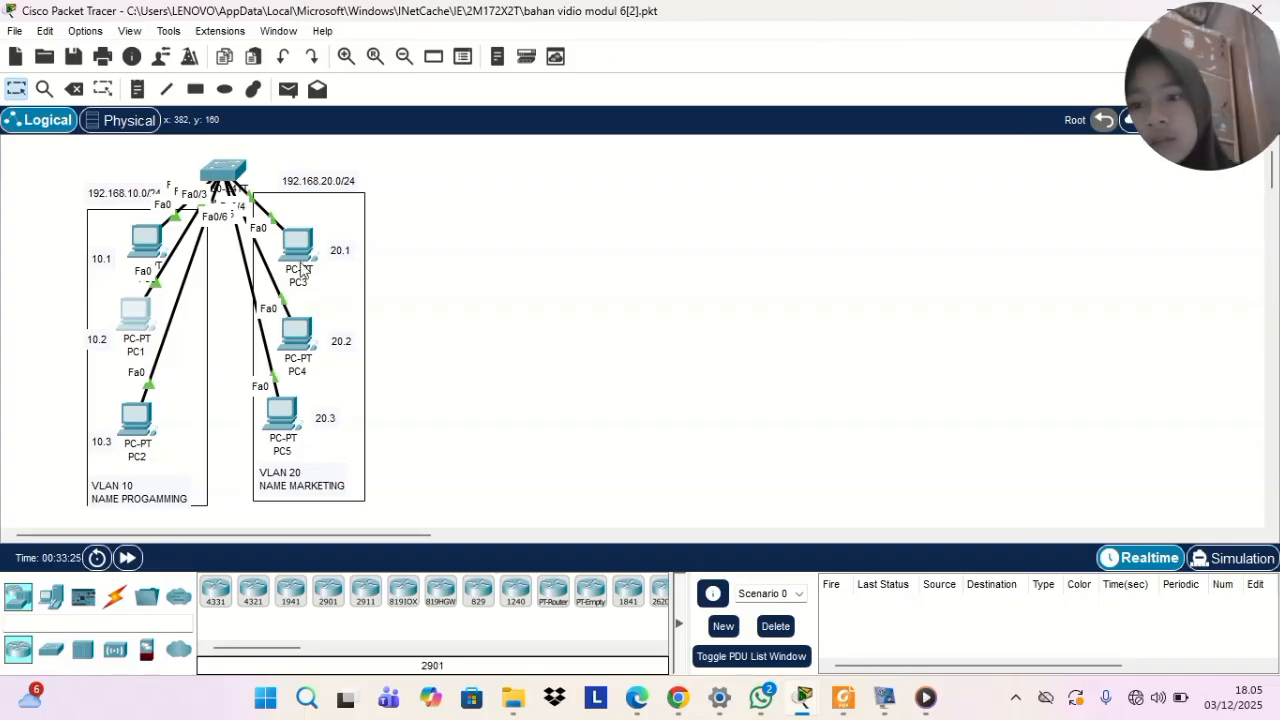
# Exit configuration mode on Switch0, display its MAC address table with show mac-address-table, and minimize the window
pyautogui.click(222, 175)
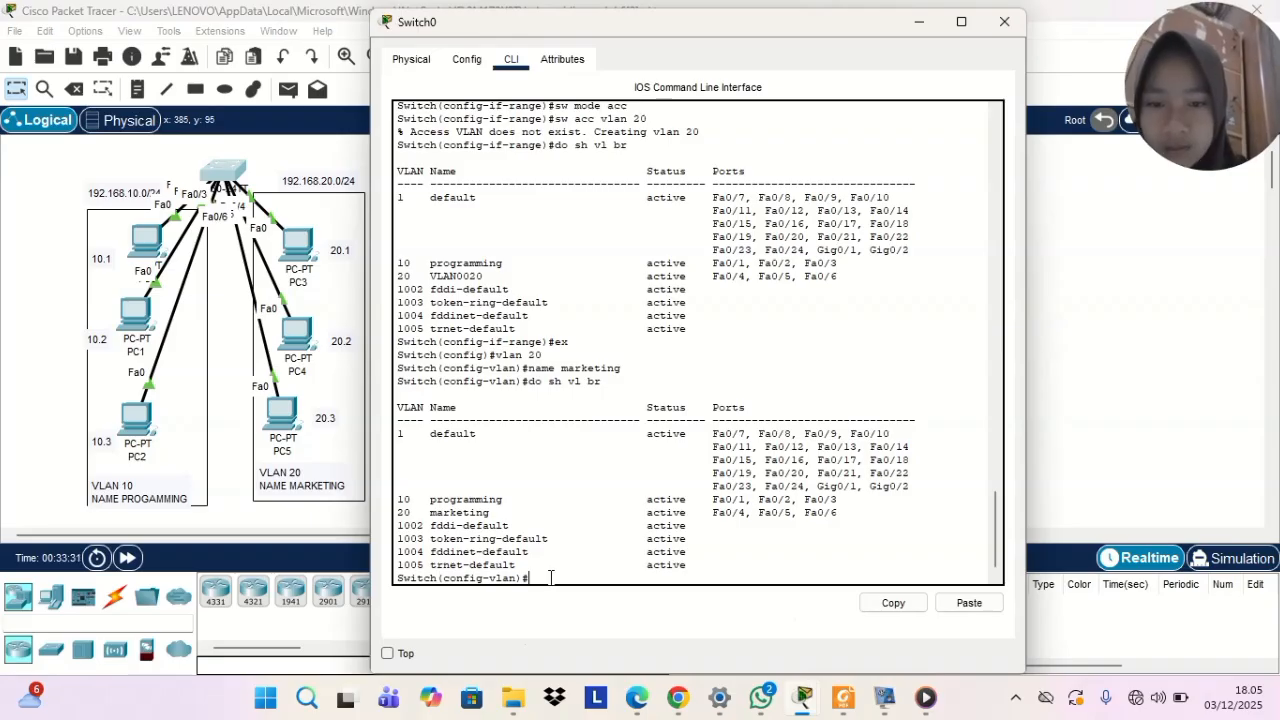
pyautogui.write('ex')
pyautogui.press('Return')
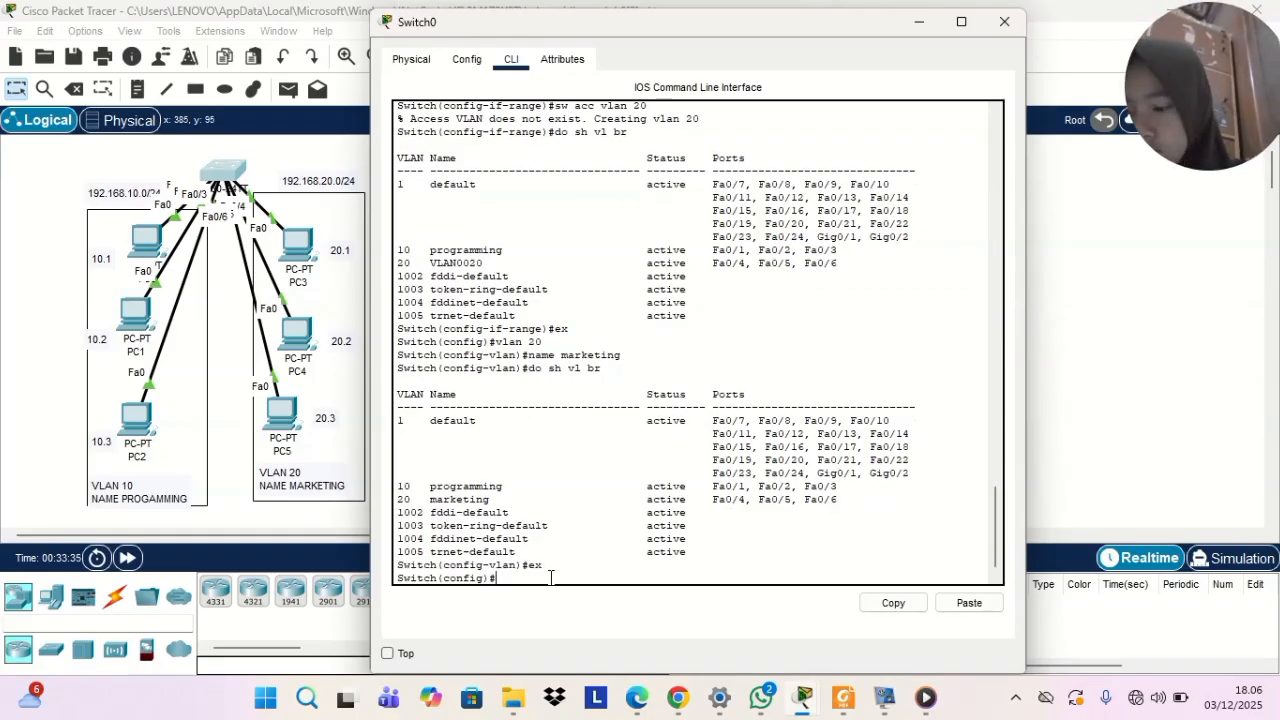
pyautogui.write('ex')
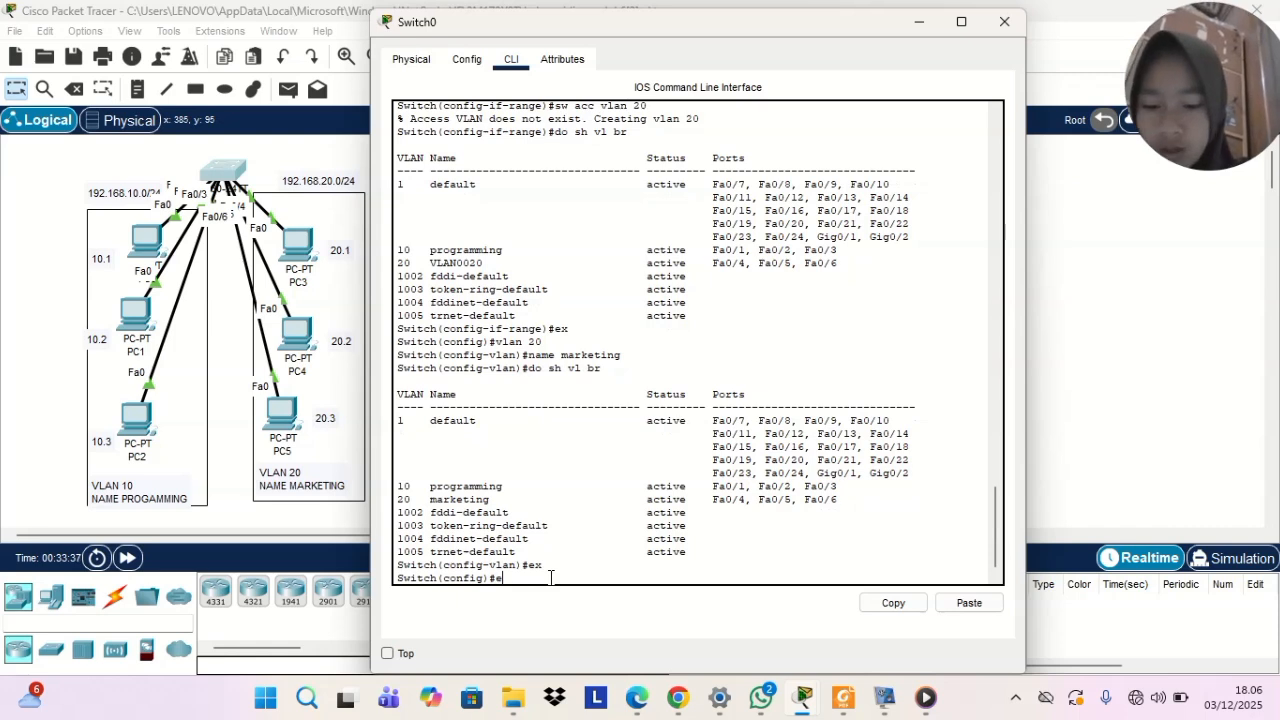
pyautogui.press('Return')
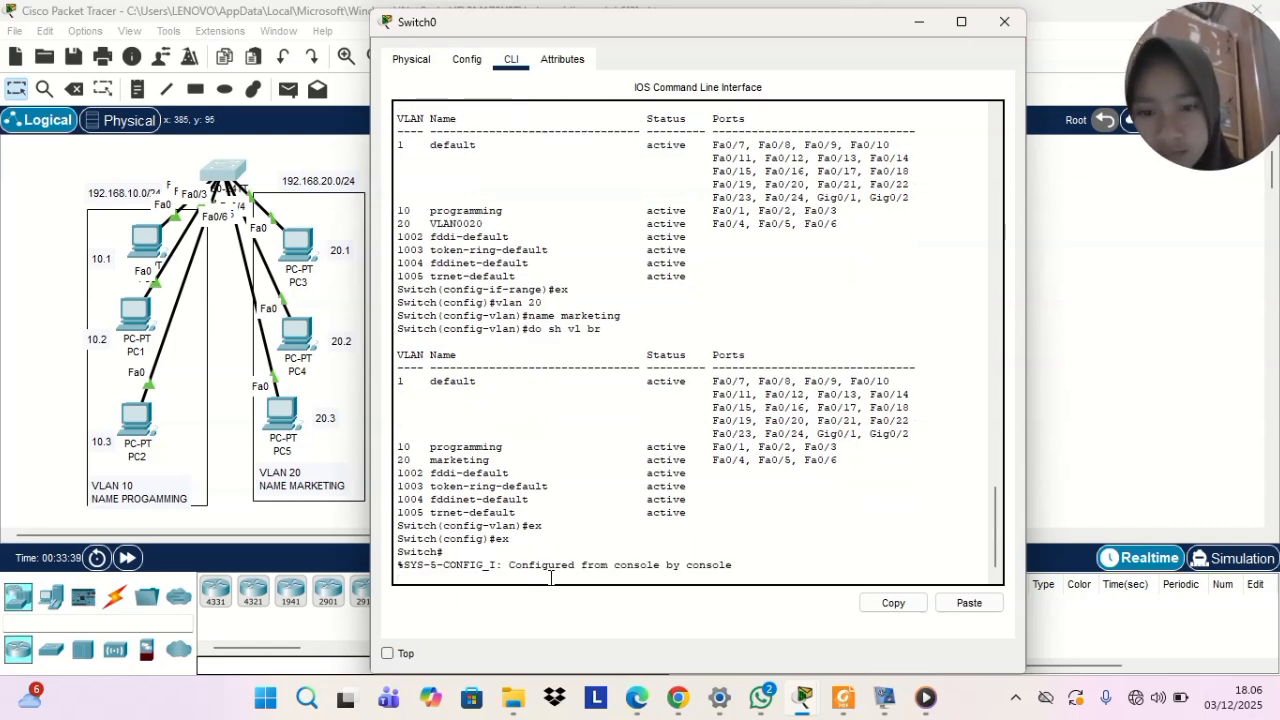
pyautogui.press('Return')
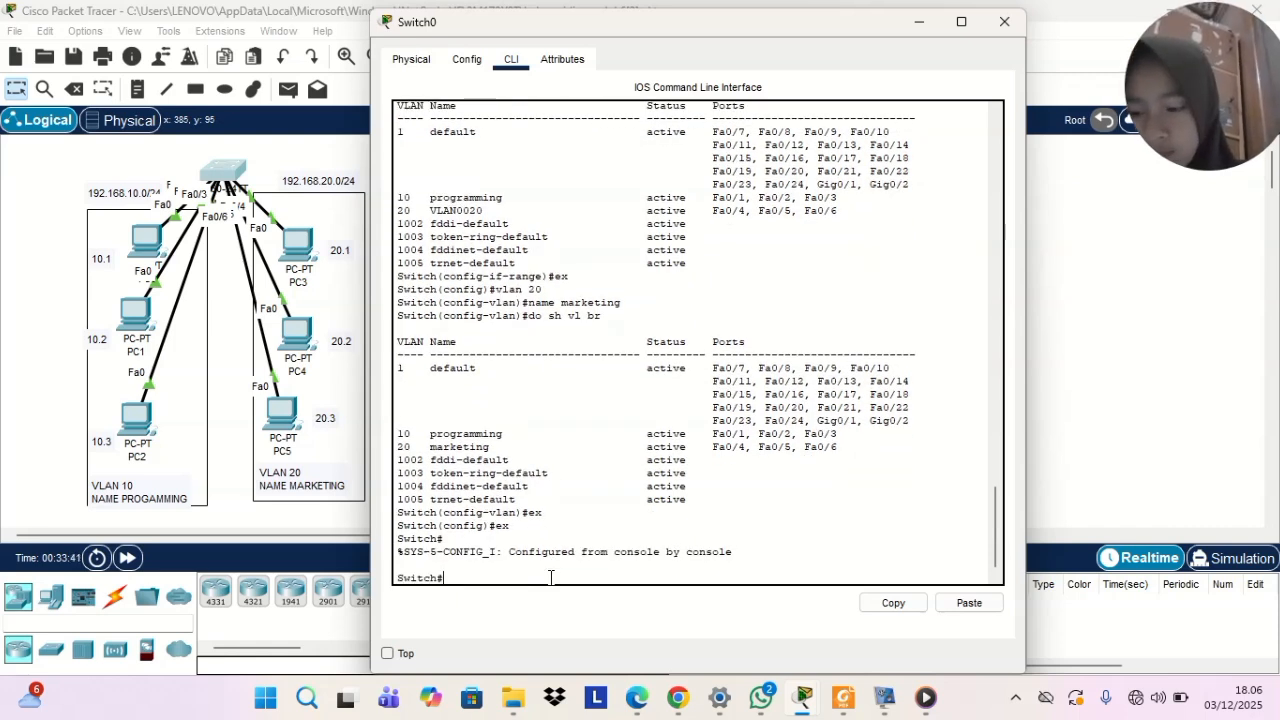
pyautogui.write('show')
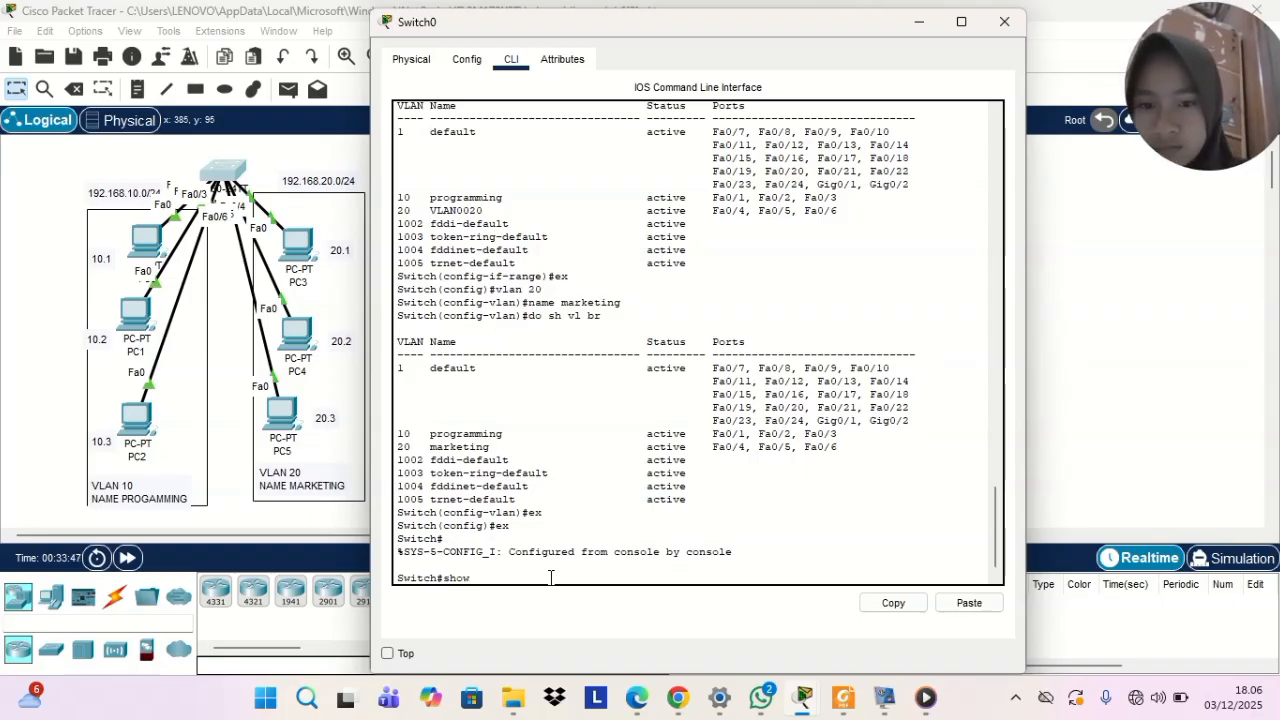
pyautogui.write('ma')
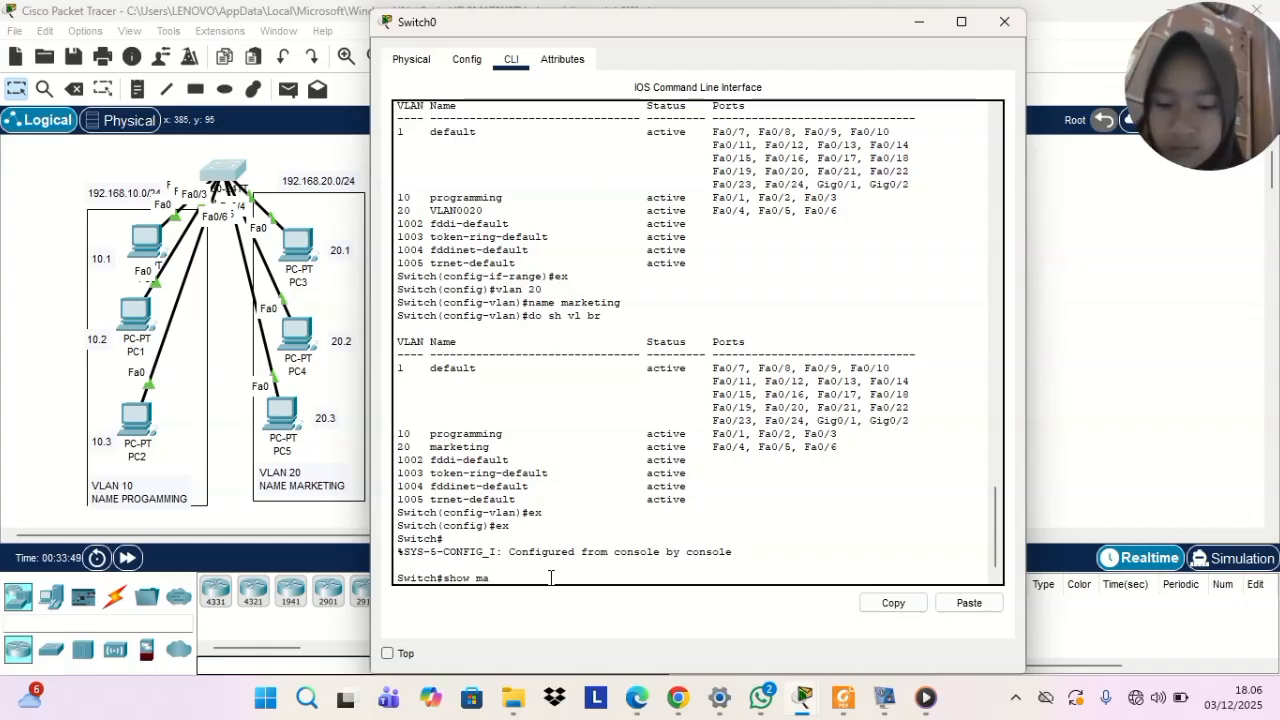
pyautogui.write('c')
pyautogui.press('Tab')
pyautogui.press('Return')
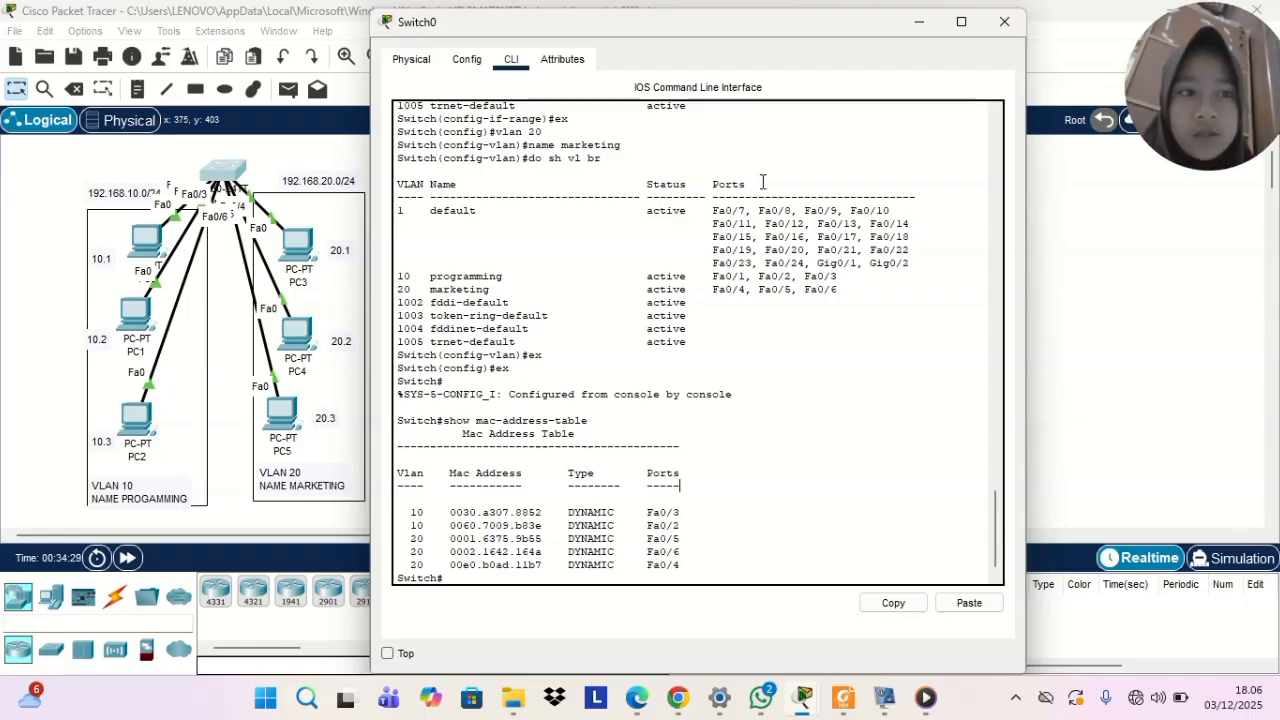
pyautogui.click(917, 22)
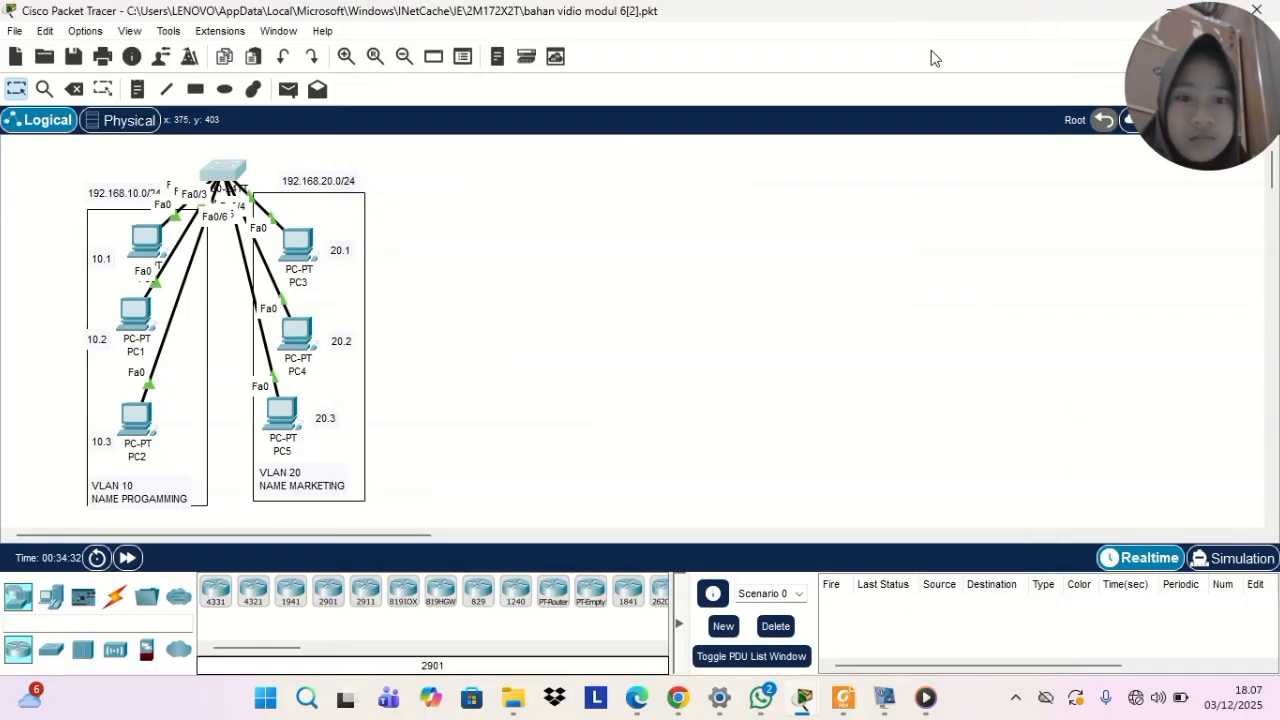
# Send a simple PDU from PC0 to PC1 in Simulation mode and play the simulation
pyautogui.click(1230, 562)
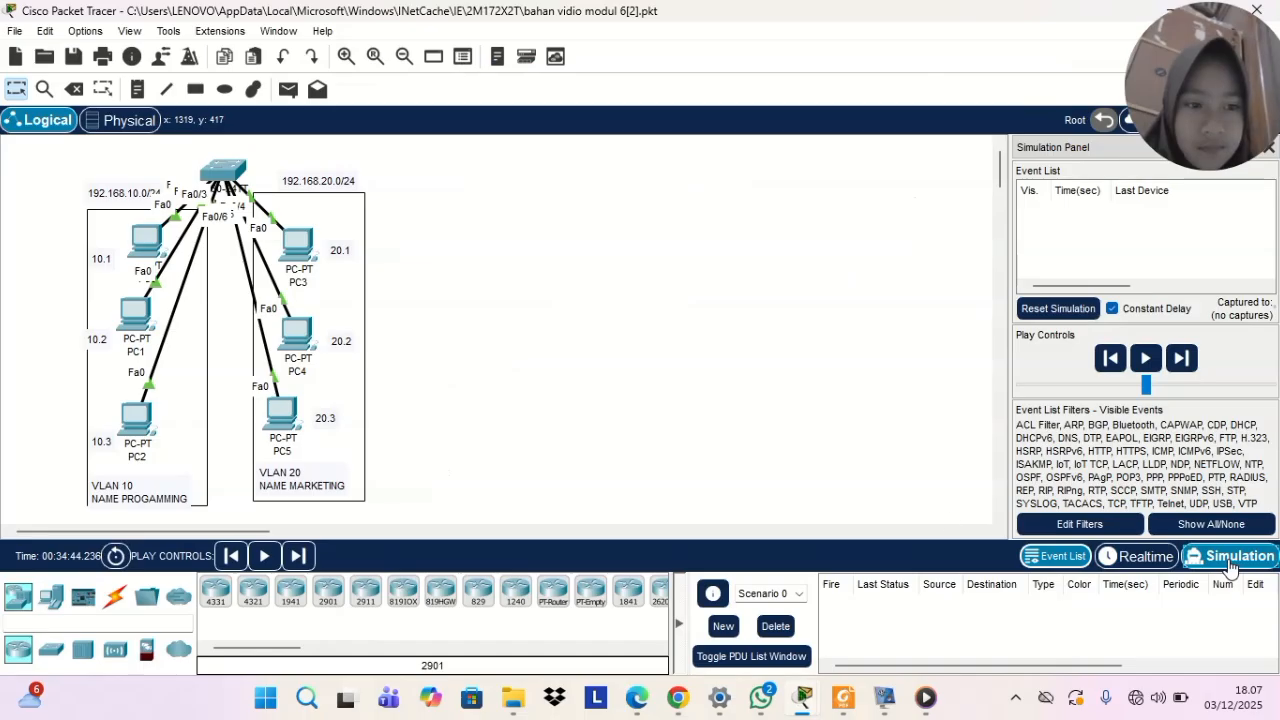
pyautogui.click(288, 90)
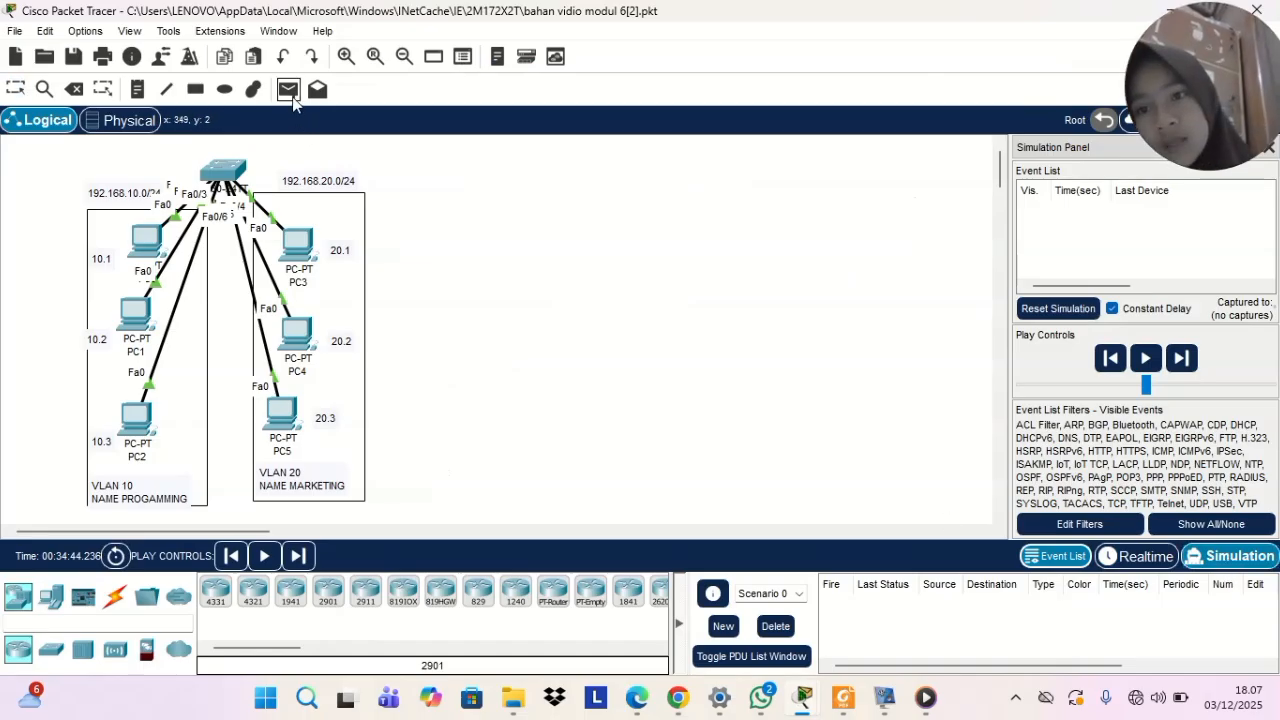
pyautogui.click(135, 232)
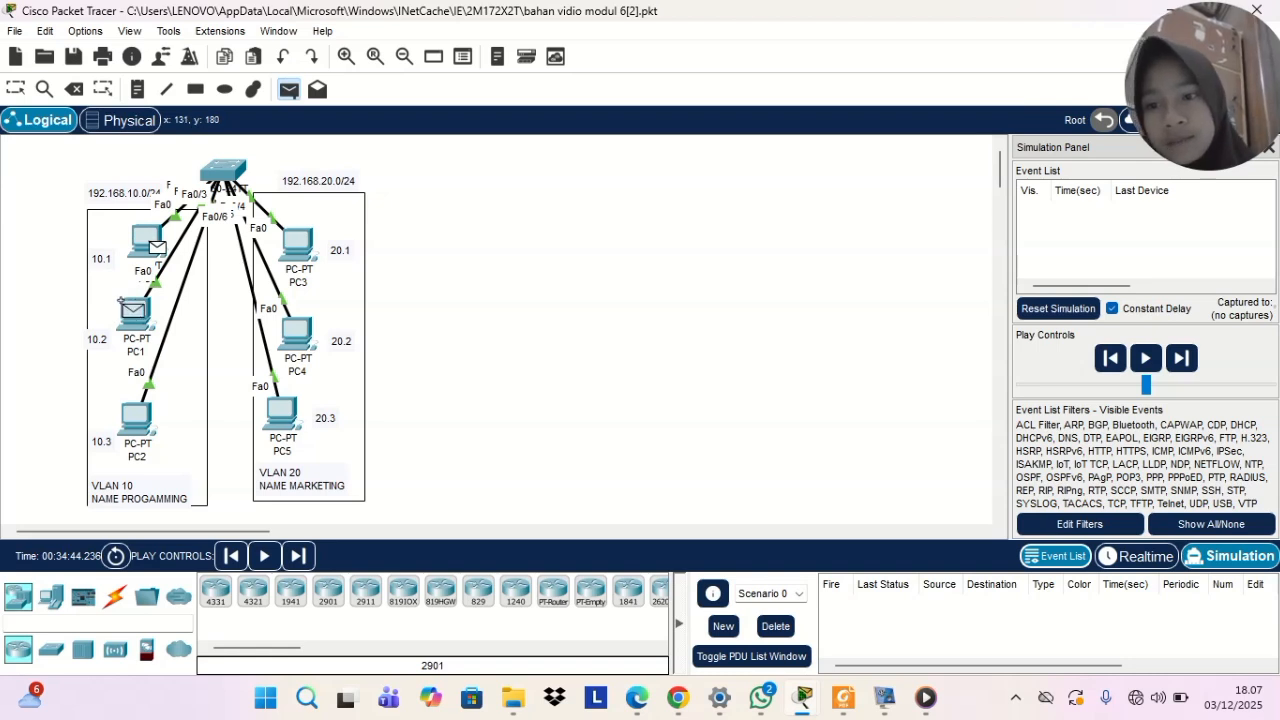
pyautogui.click(133, 312)
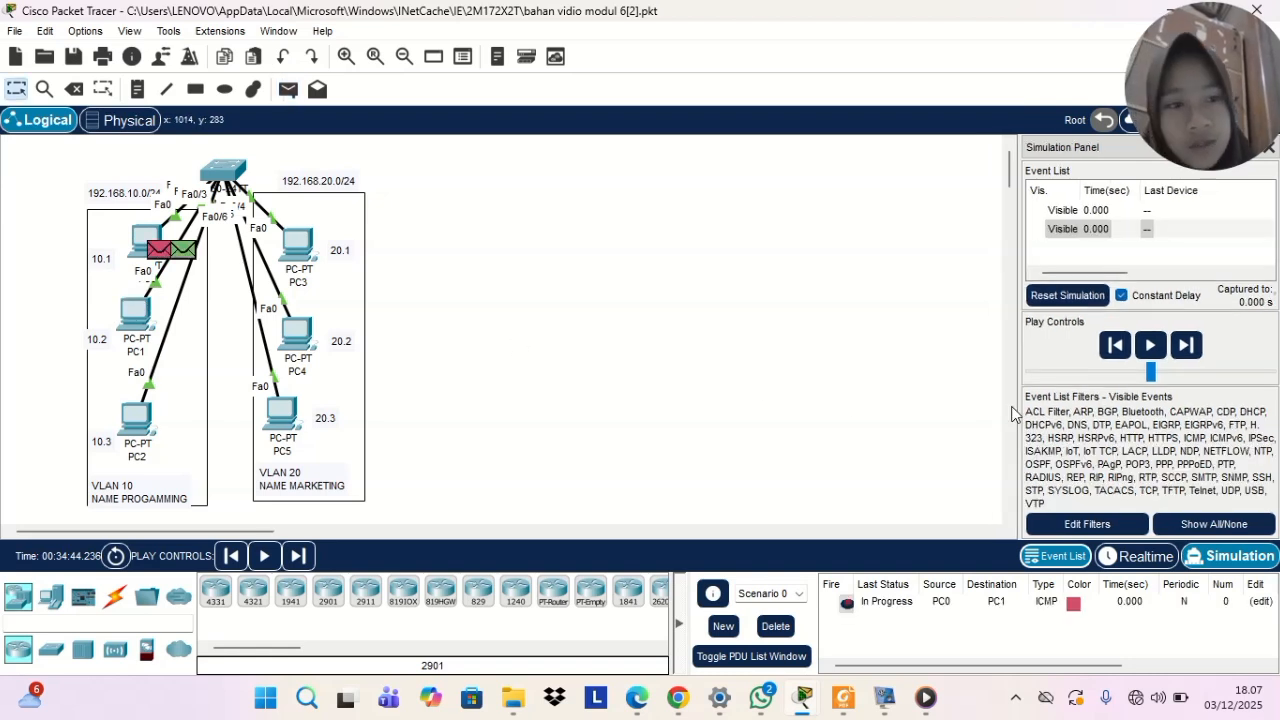
pyautogui.click(1151, 346)
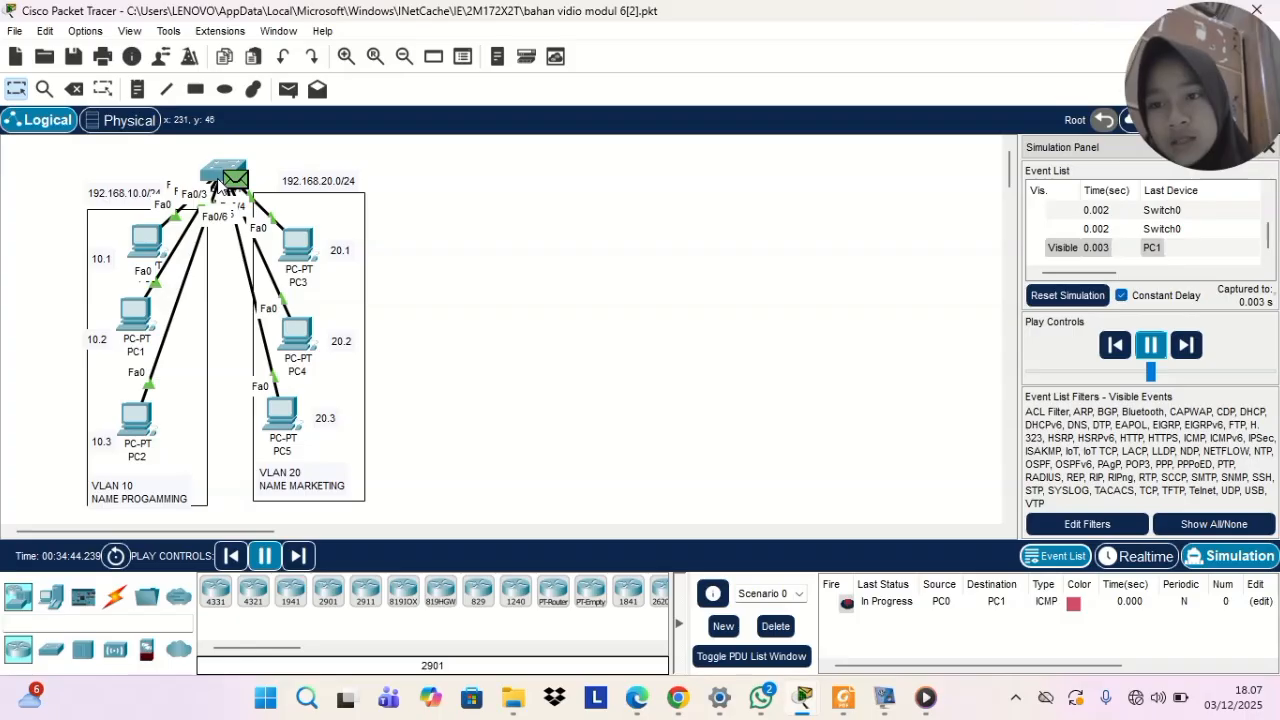
pyautogui.moveTo(214, 186)
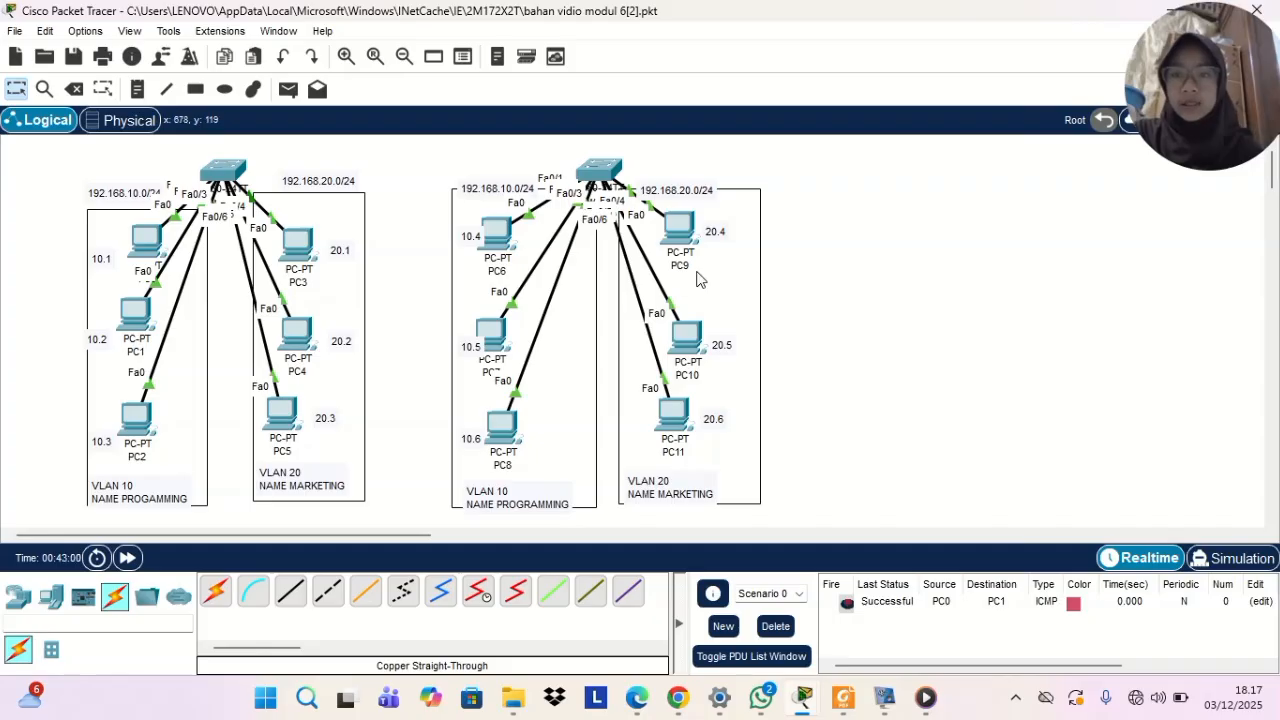
# Connect Switch0 to Switch1 with an automatically chosen cable, and shift PC6 slightly right and down
pyautogui.click(216, 593)
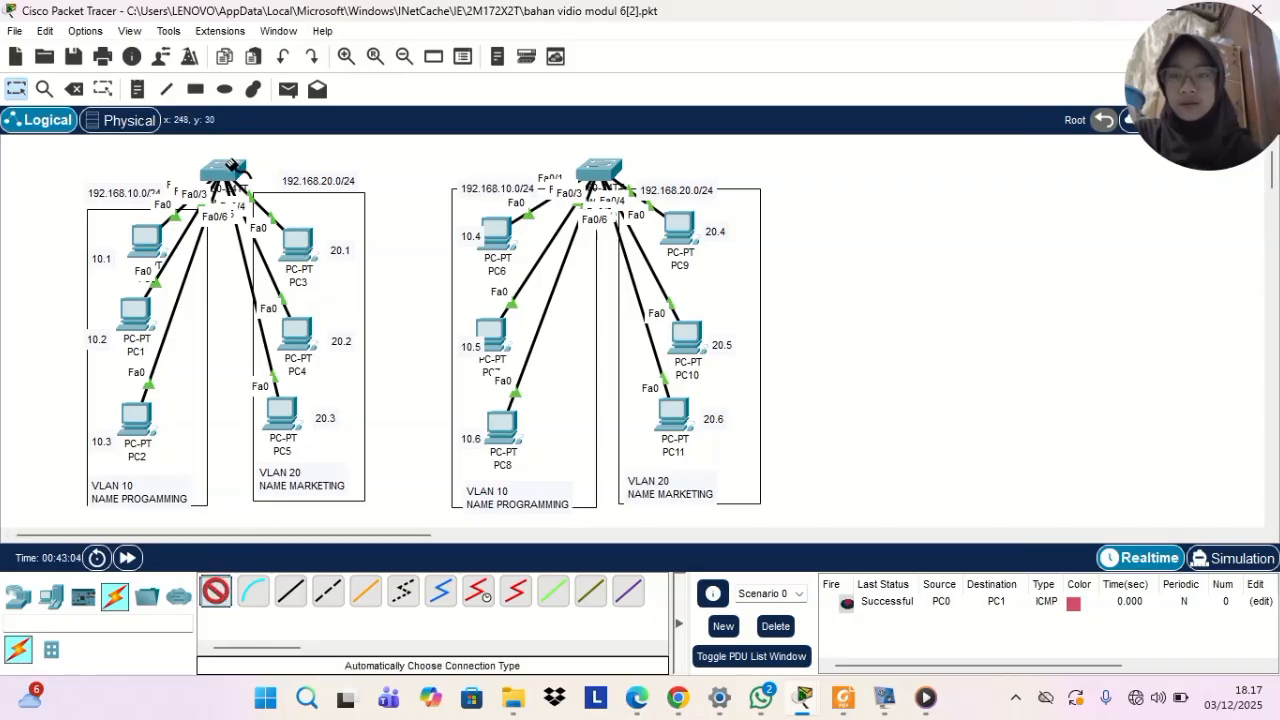
pyautogui.click(231, 165)
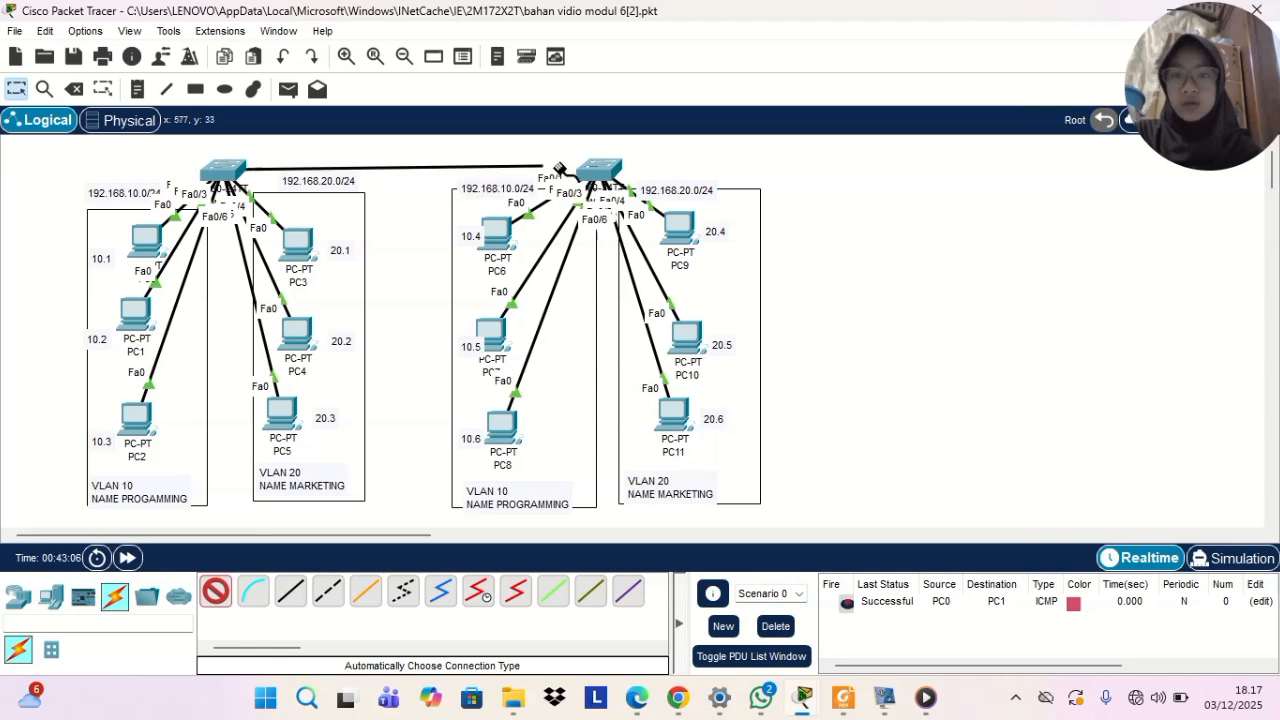
pyautogui.click(610, 176)
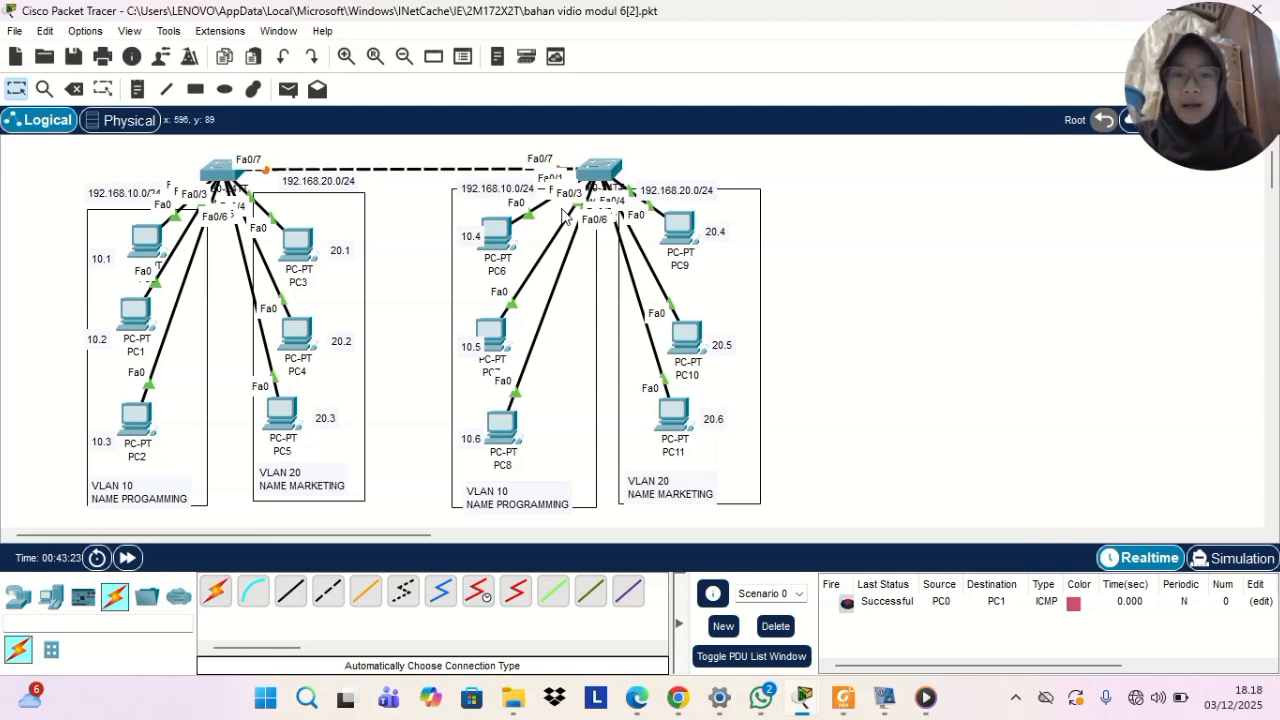
pyautogui.moveTo(505, 228)
pyautogui.mouseDown()
pyautogui.moveTo(475, 172)
pyautogui.moveTo(372, 240)
pyautogui.moveTo(505, 270)
pyautogui.moveTo(540, 218)
pyautogui.moveTo(508, 238)
pyautogui.mouseUp()
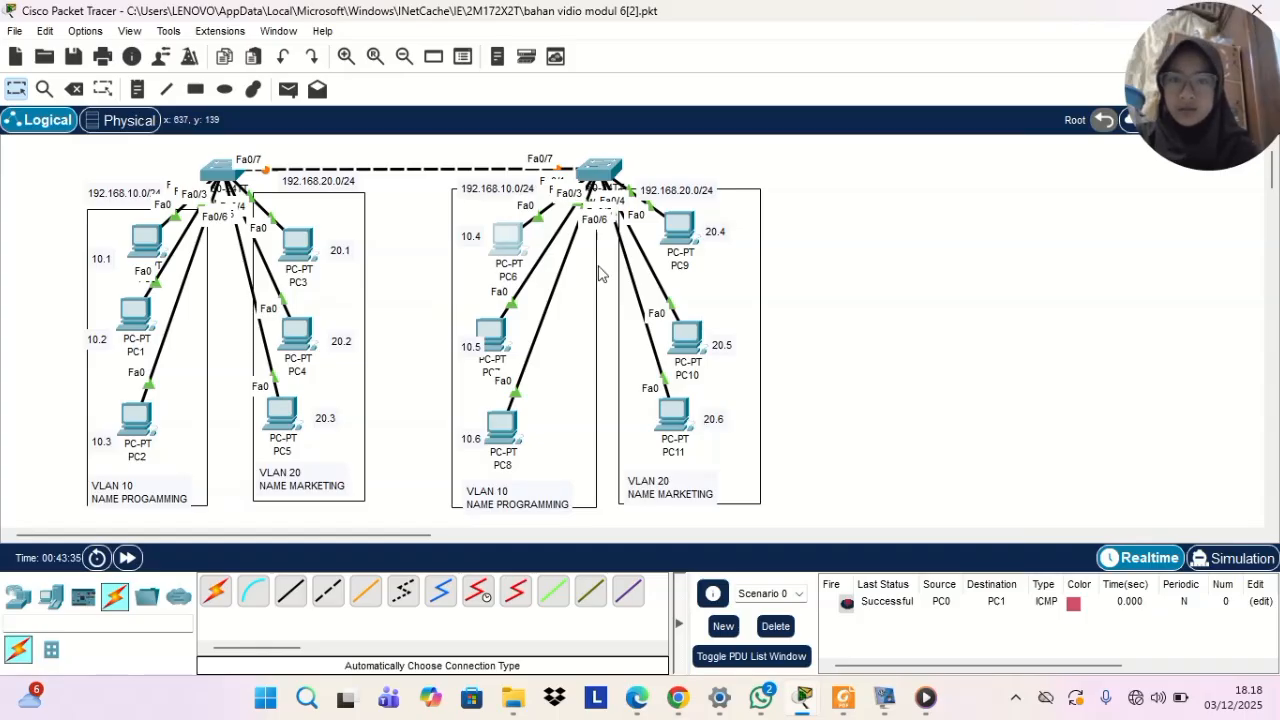
pyautogui.click(955, 280)
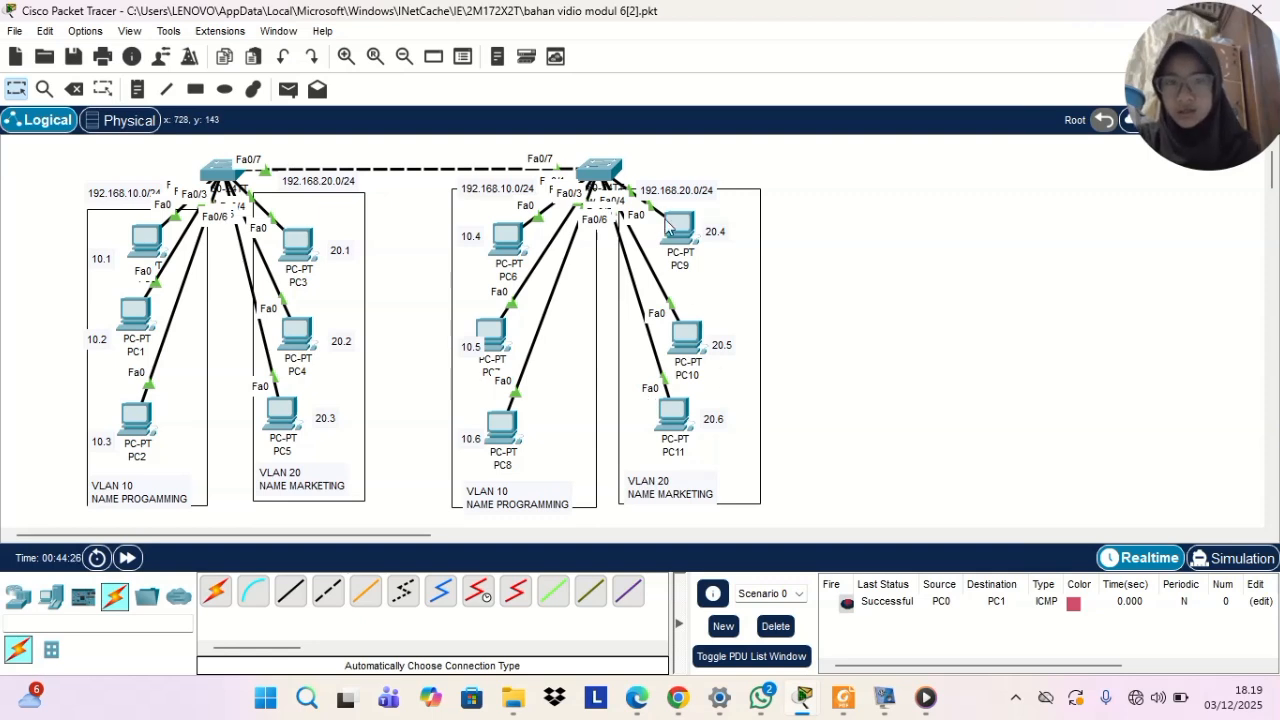
# Open Switch1's command line and enter global configuration mode using ENA and conf t
pyautogui.click(598, 170)
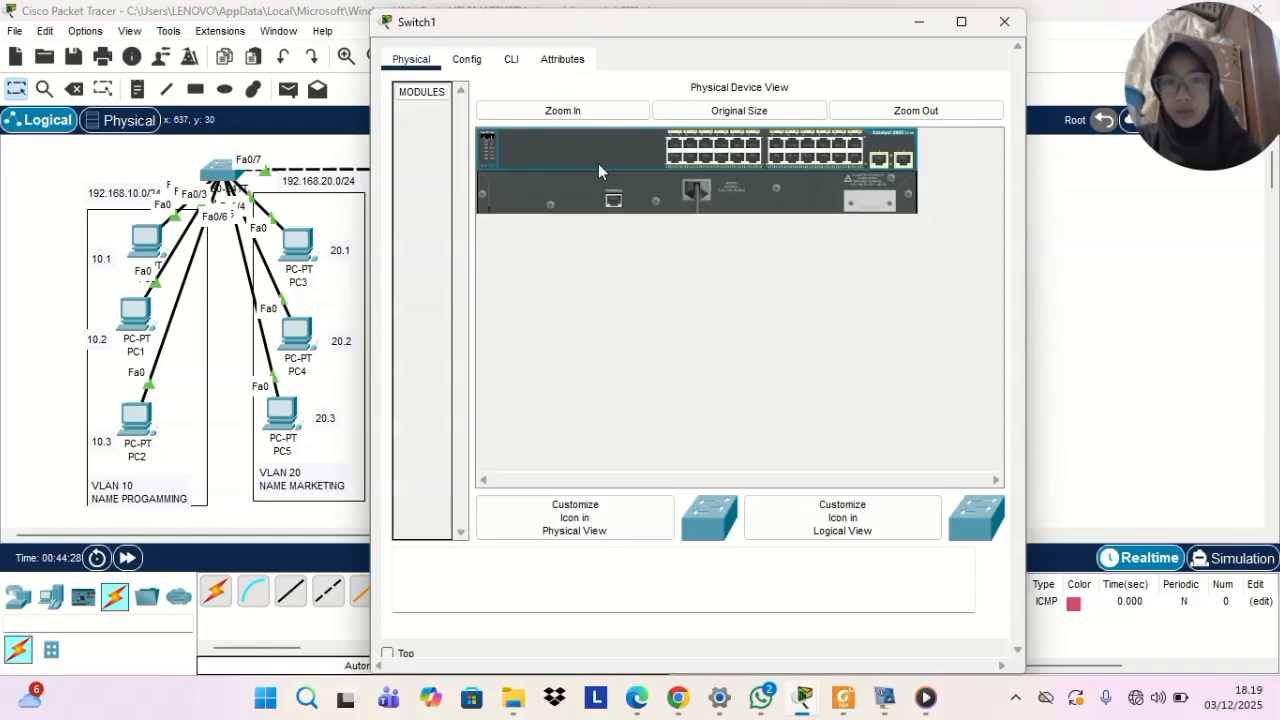
pyautogui.click(511, 60)
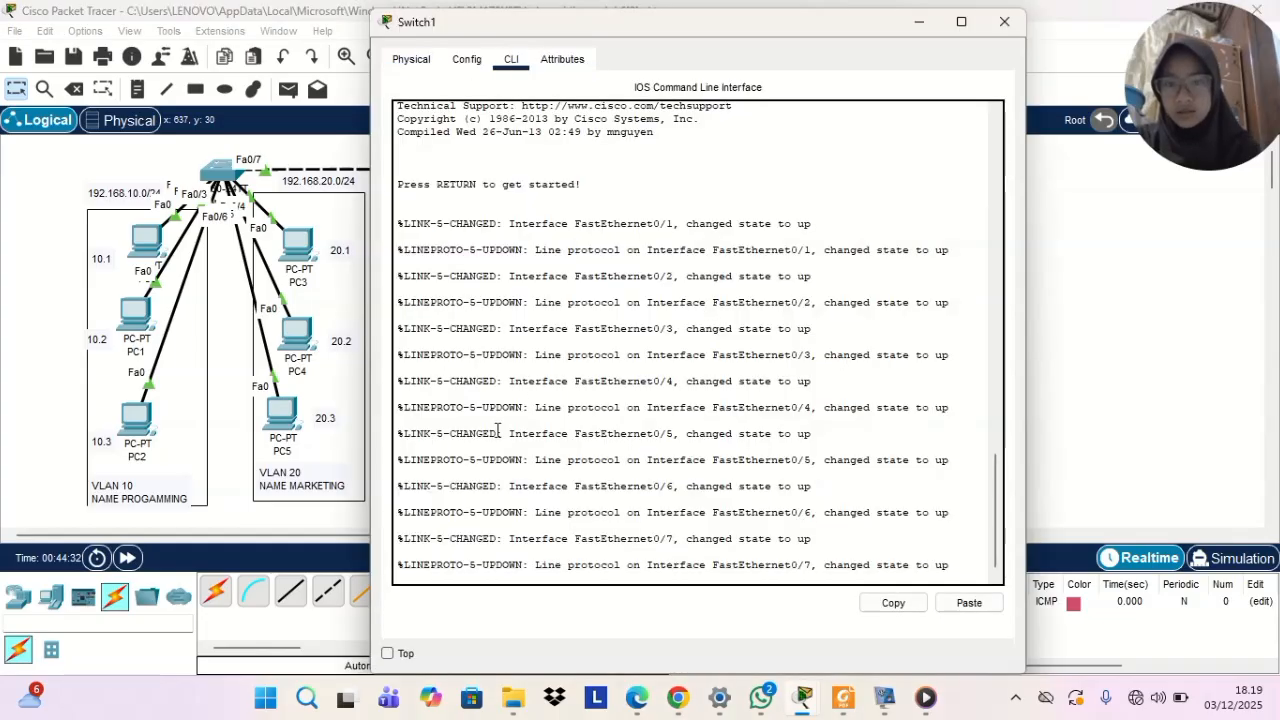
pyautogui.press('Return')
pyautogui.write('ENA')
pyautogui.press('Return')
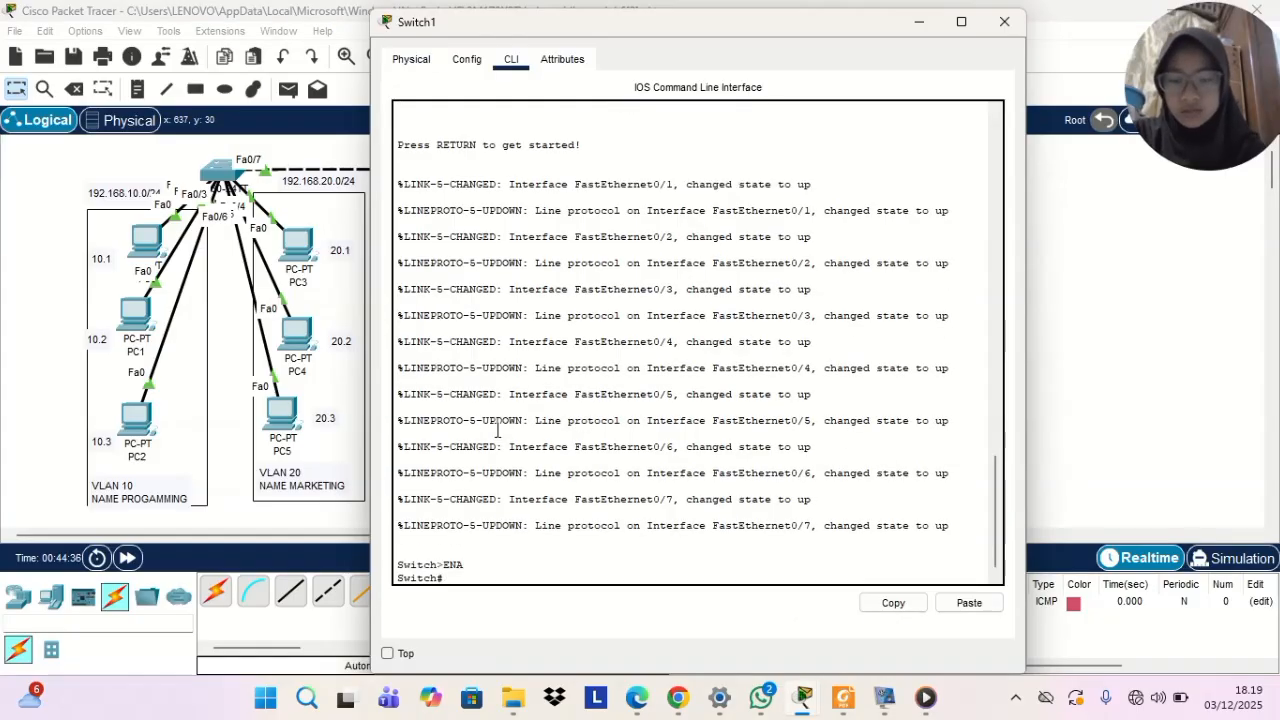
pyautogui.write('cong')
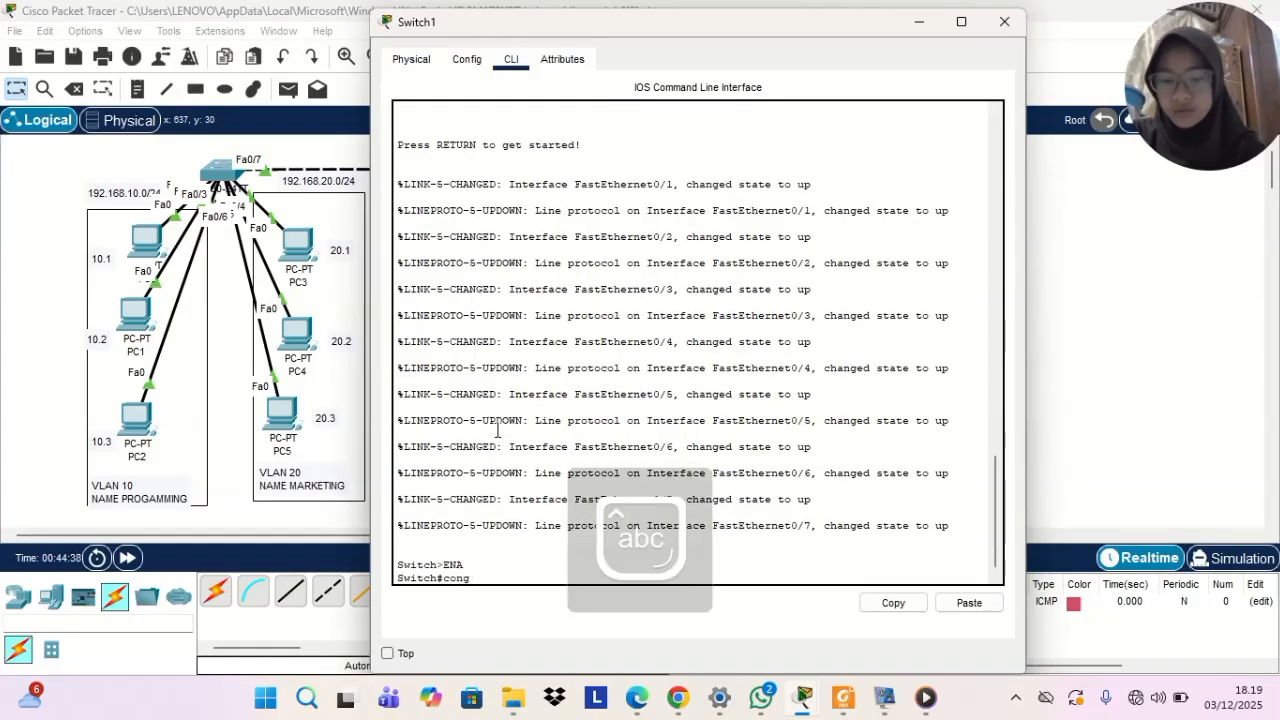
pyautogui.write('f')
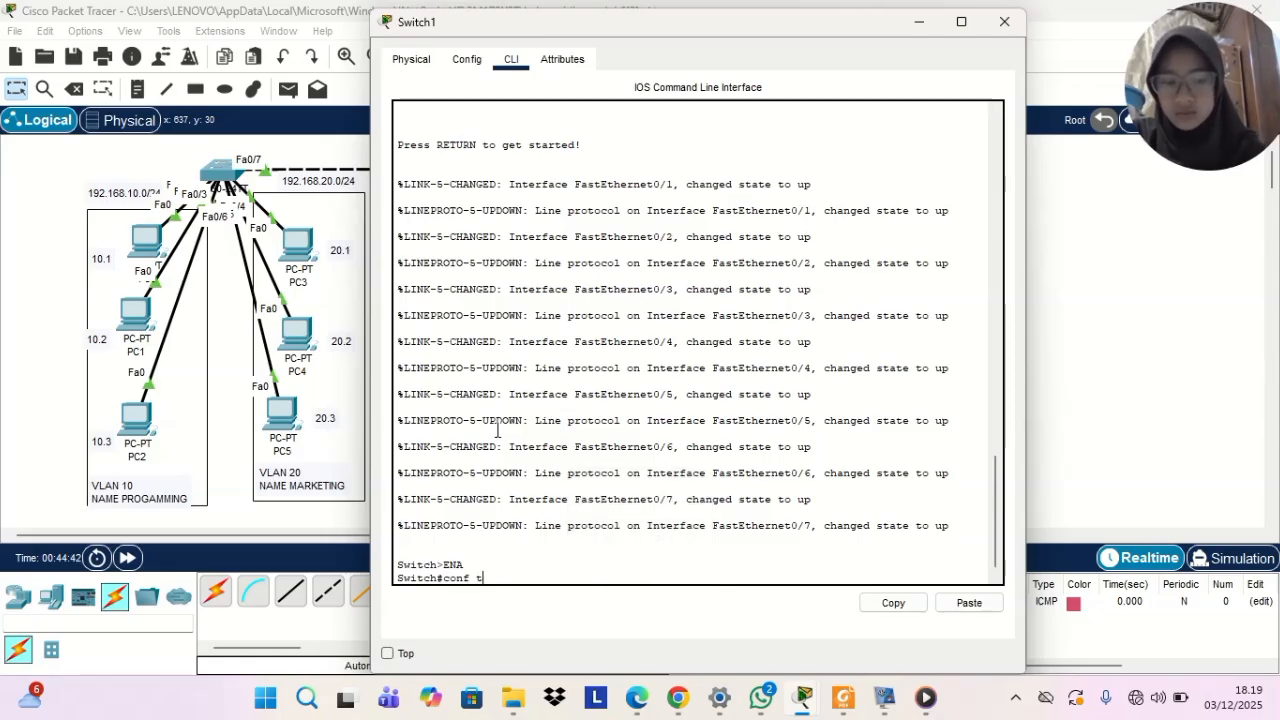
pyautogui.write(' t')
pyautogui.press('Return')
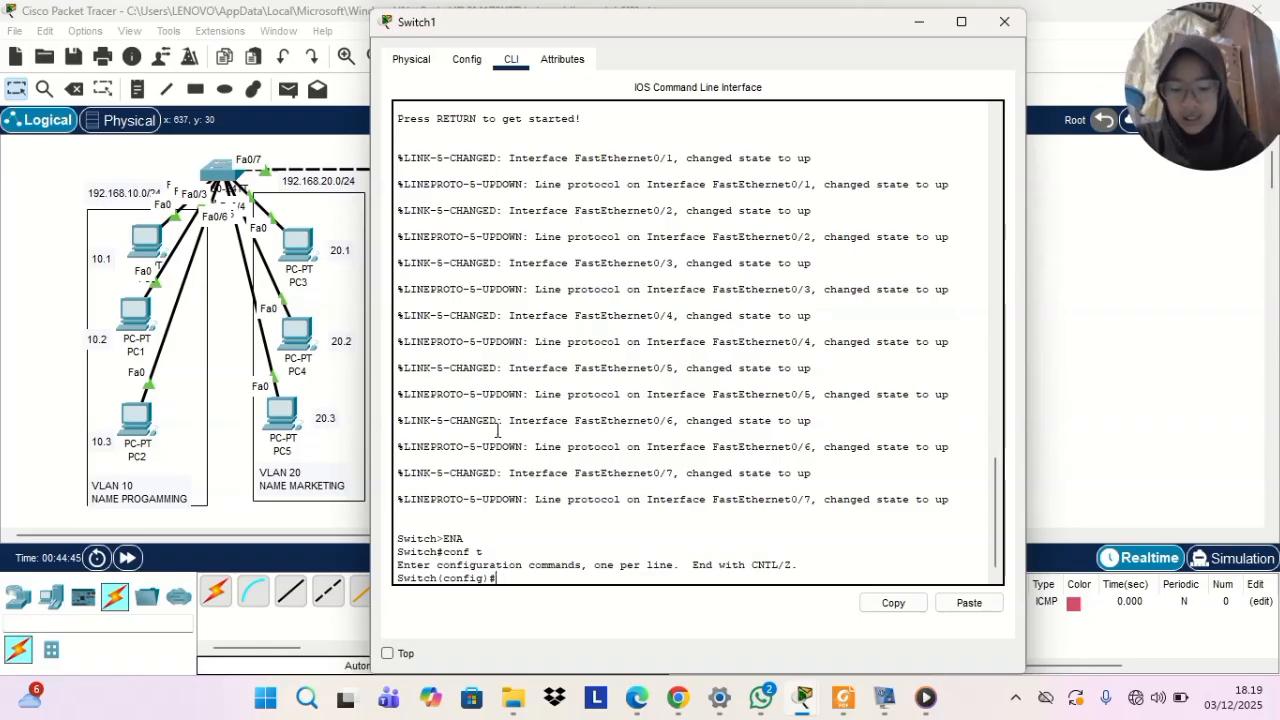
# Create VLAN 10 on Switch1 with the name programming, and exit VLAN configuration
pyautogui.write('vlan 10')
pyautogui.press('Return')
pyautogui.write('name p')
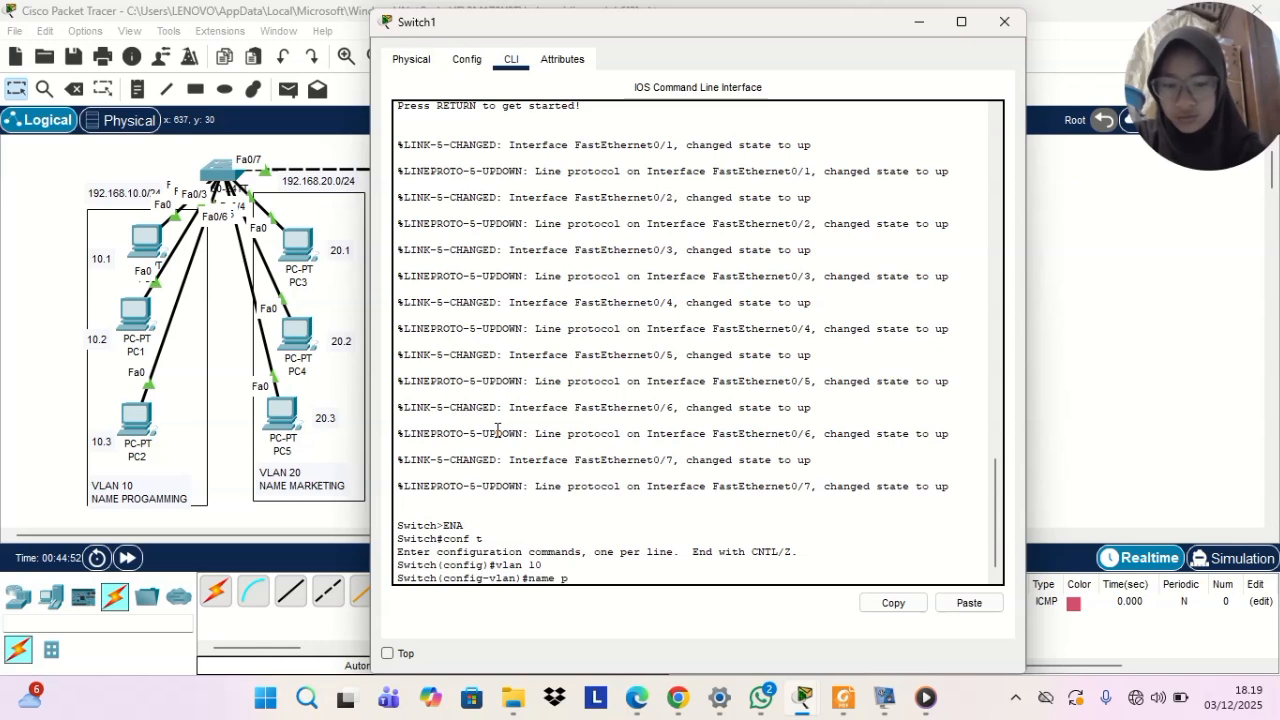
pyautogui.write('rogramming')
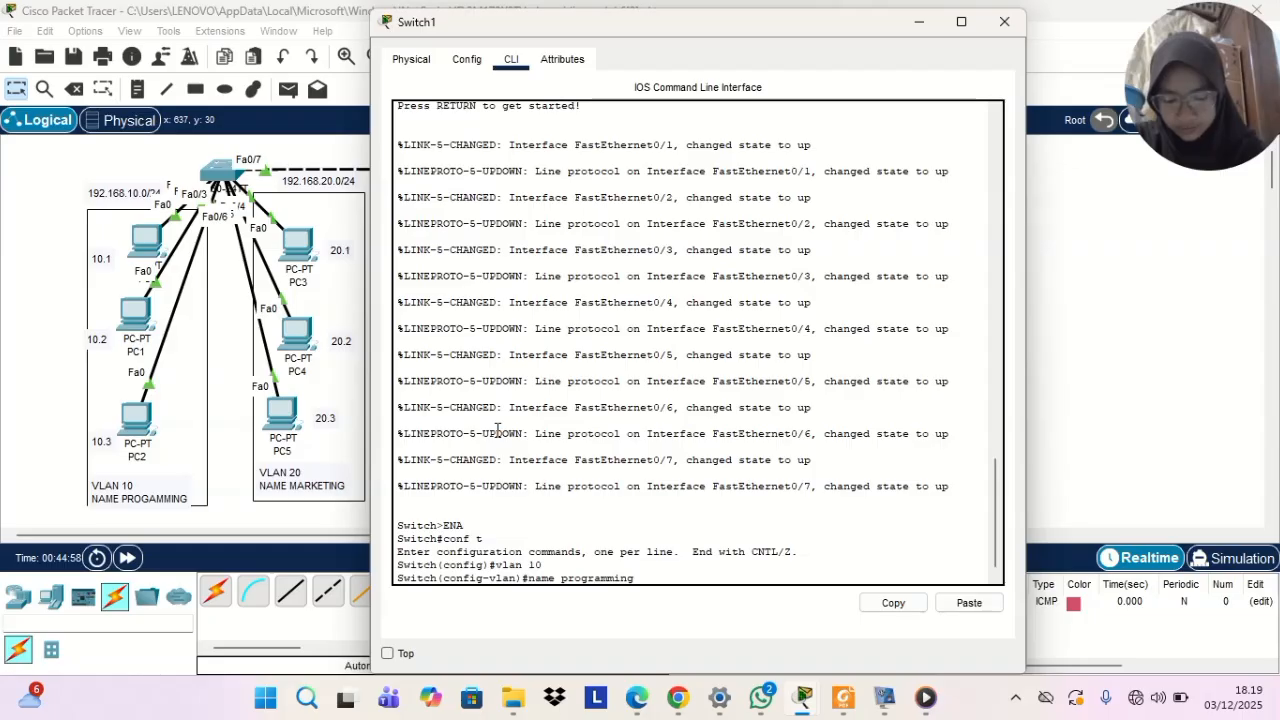
pyautogui.press('Return')
pyautogui.write('ex')
pyautogui.press('Return')
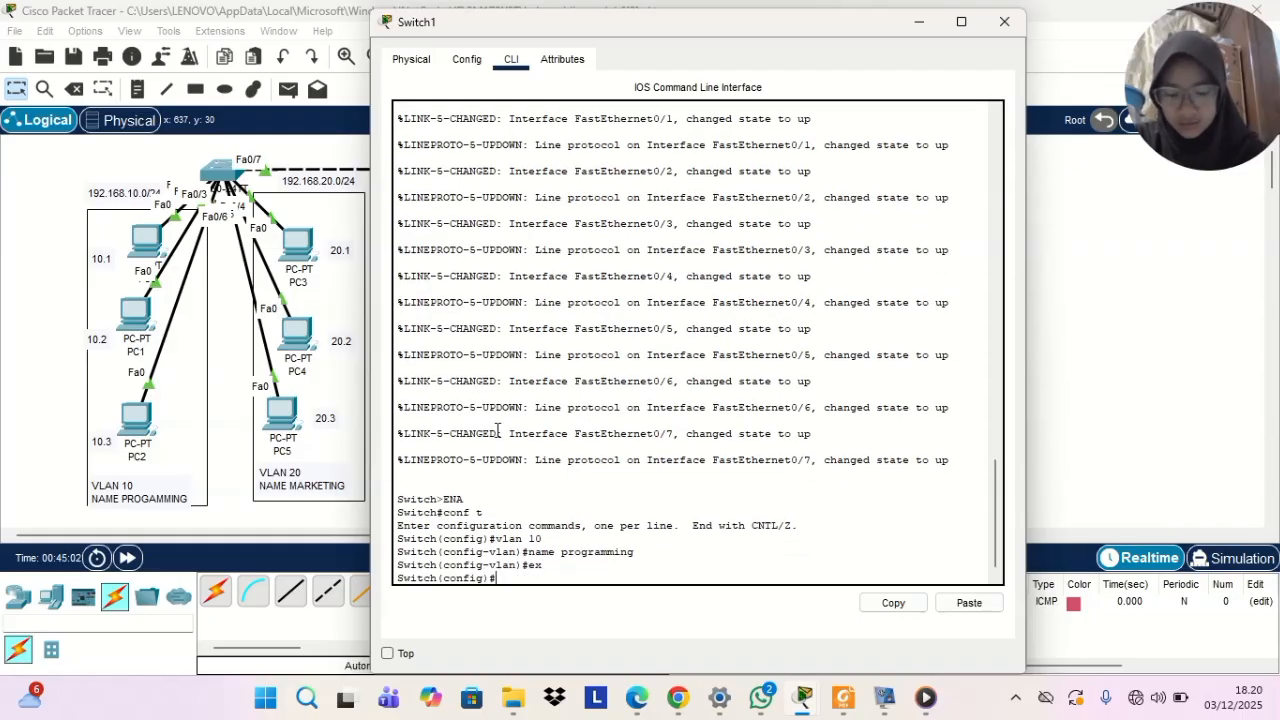
# Create VLAN 20 on Switch1 with the name marketing
pyautogui.write('vlan ')
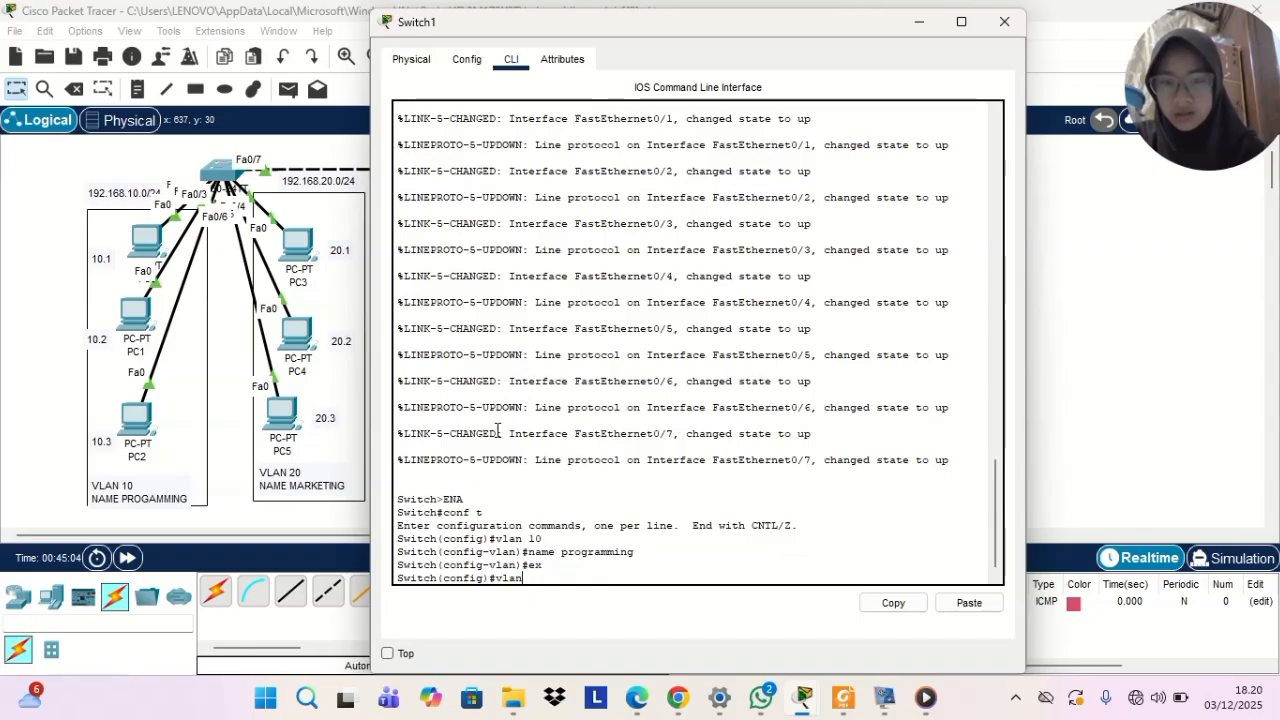
pyautogui.write('20')
pyautogui.press('BackSpace')
pyautogui.press('BackSpace')
pyautogui.write('20')
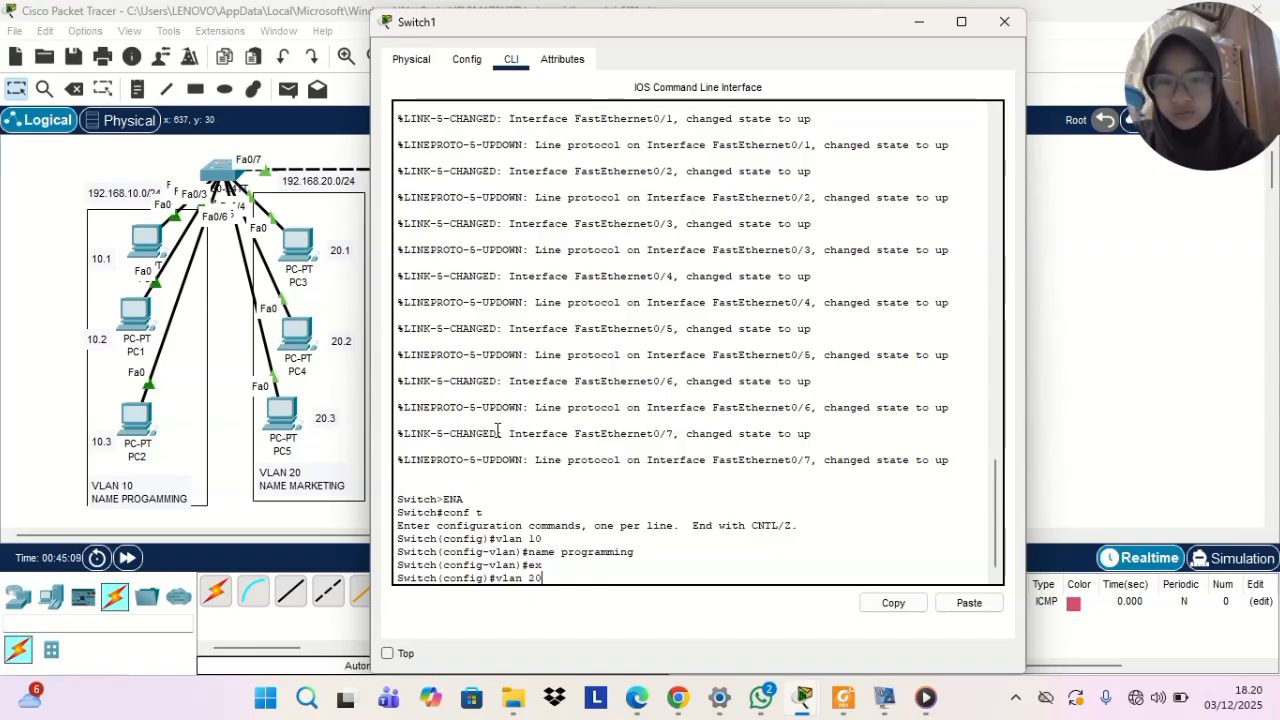
pyautogui.press('Return')
pyautogui.write('name')
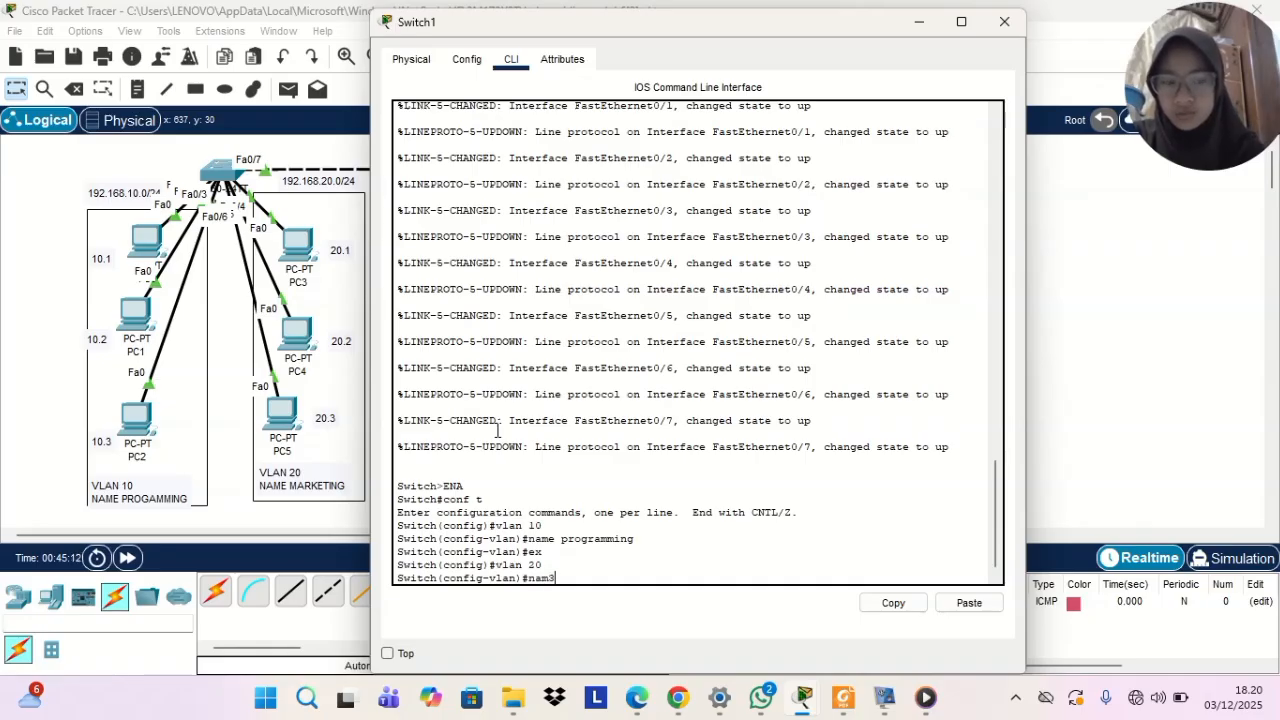
pyautogui.write(' ma')
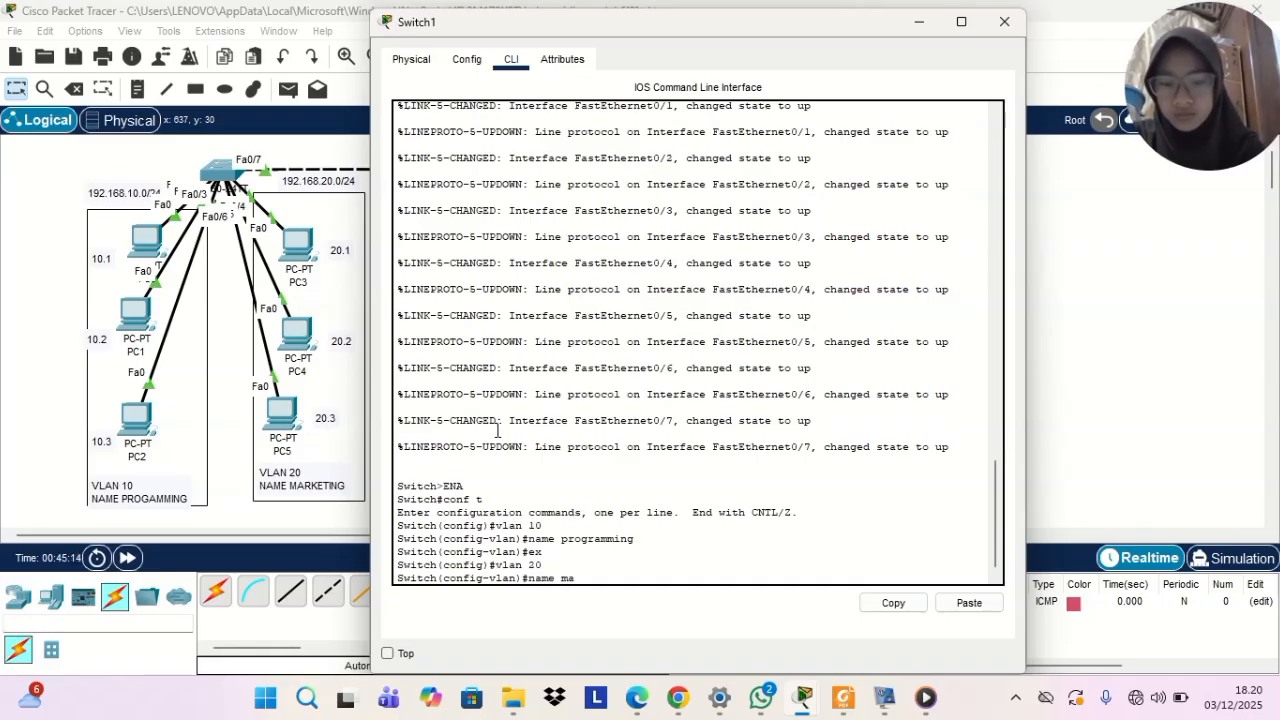
pyautogui.write('rketing')
pyautogui.press('Return')
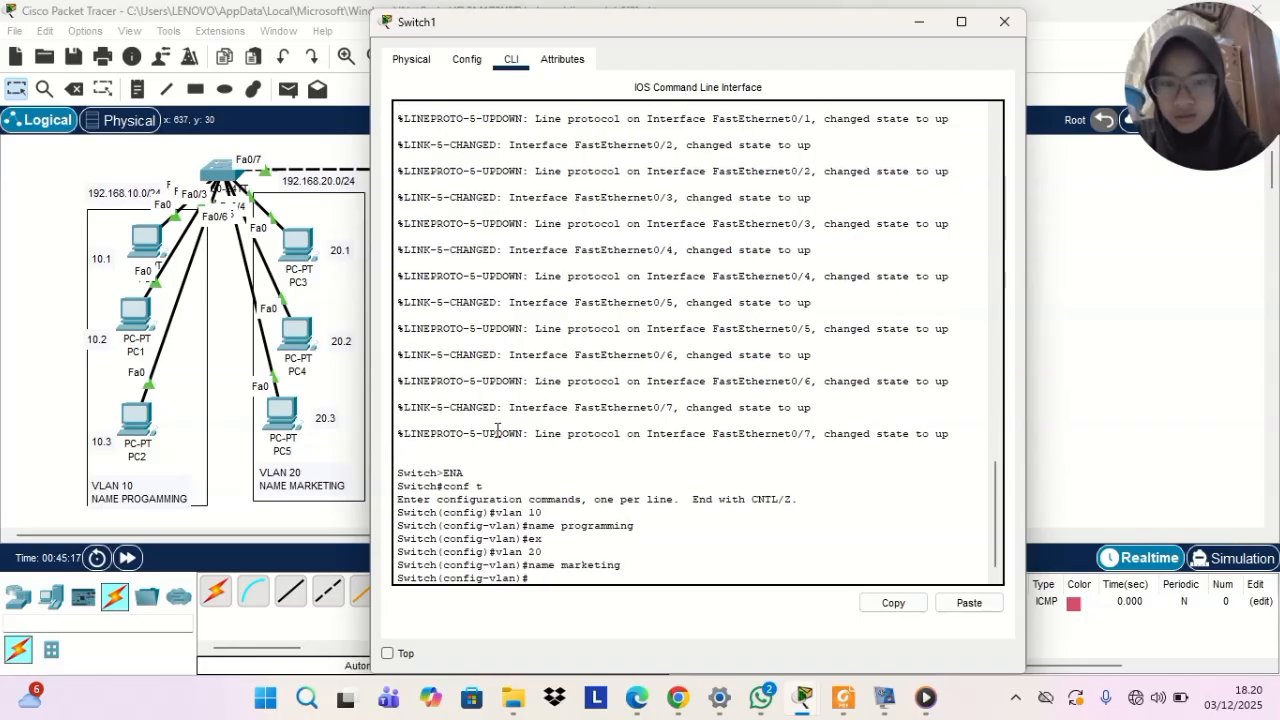
# Display the brief VLAN list on Switch1 with do sh vl br to check both new VLANs
pyautogui.write('do sh vl br')
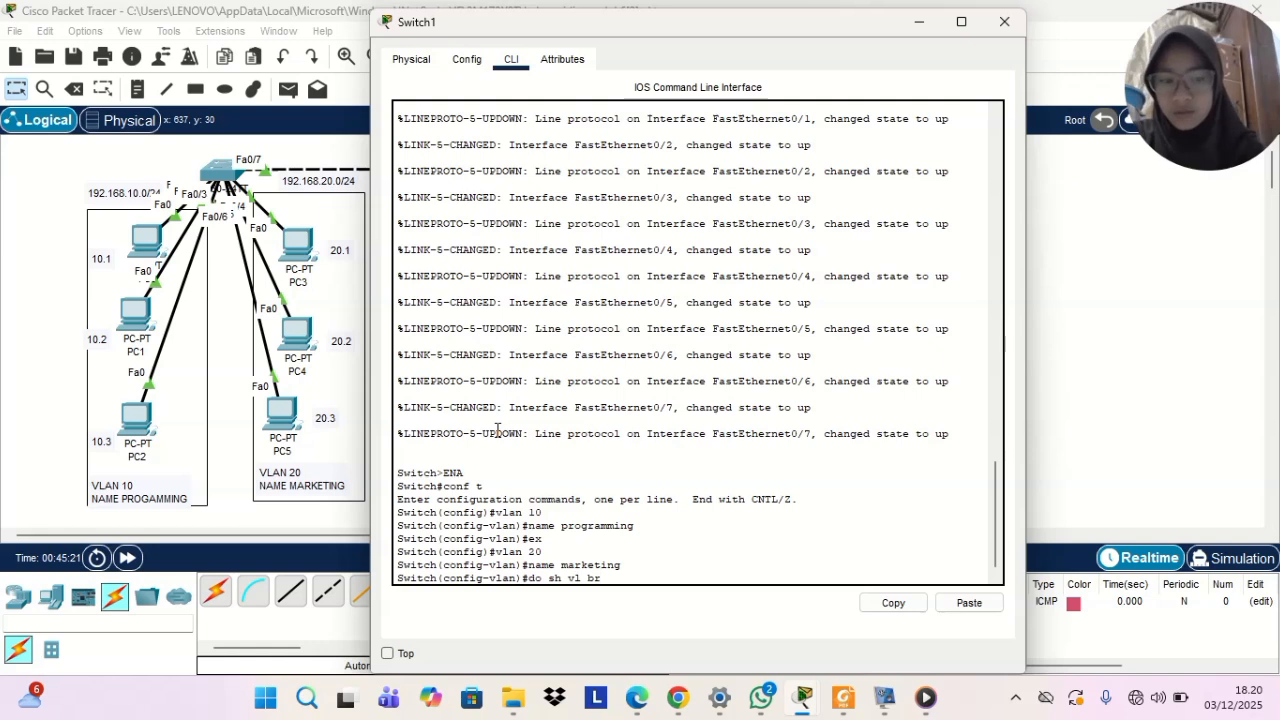
pyautogui.press('Return')
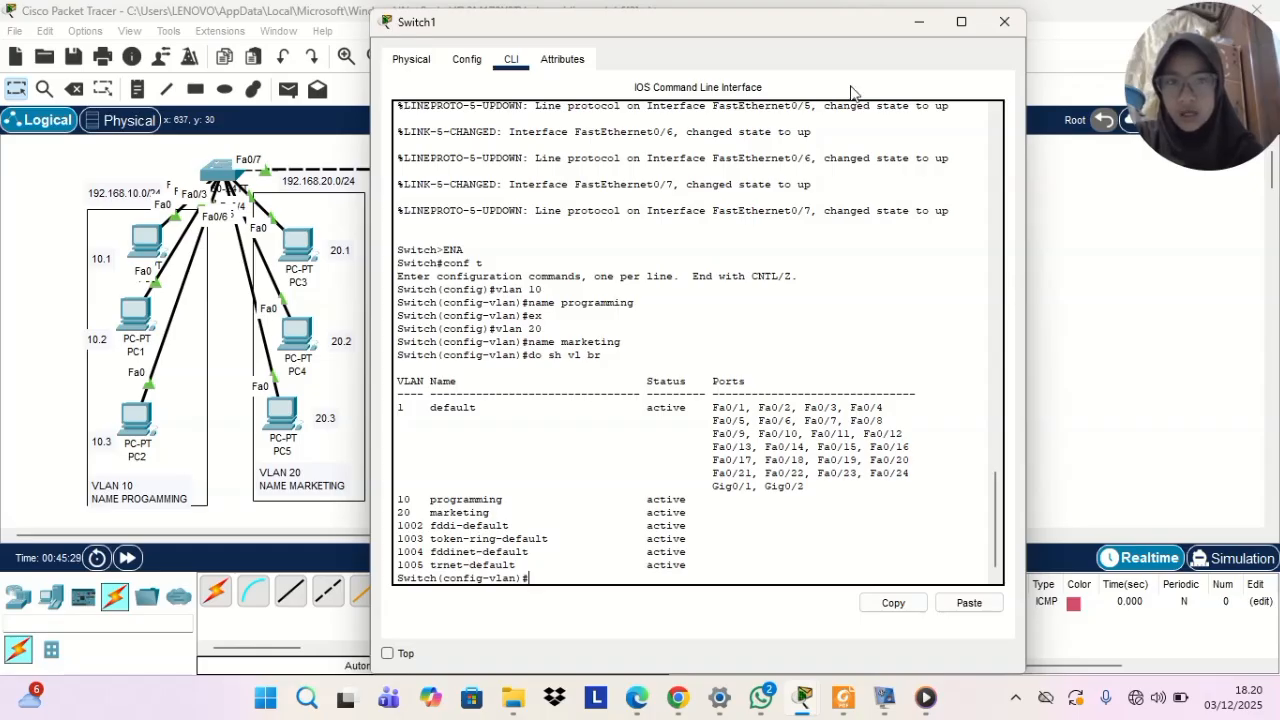
# Select interface range fa0/1-3 on Switch1 and set those ports to access mode with sw mode acc
pyautogui.moveTo(746, 28); pyautogui.dragTo(983, 103)
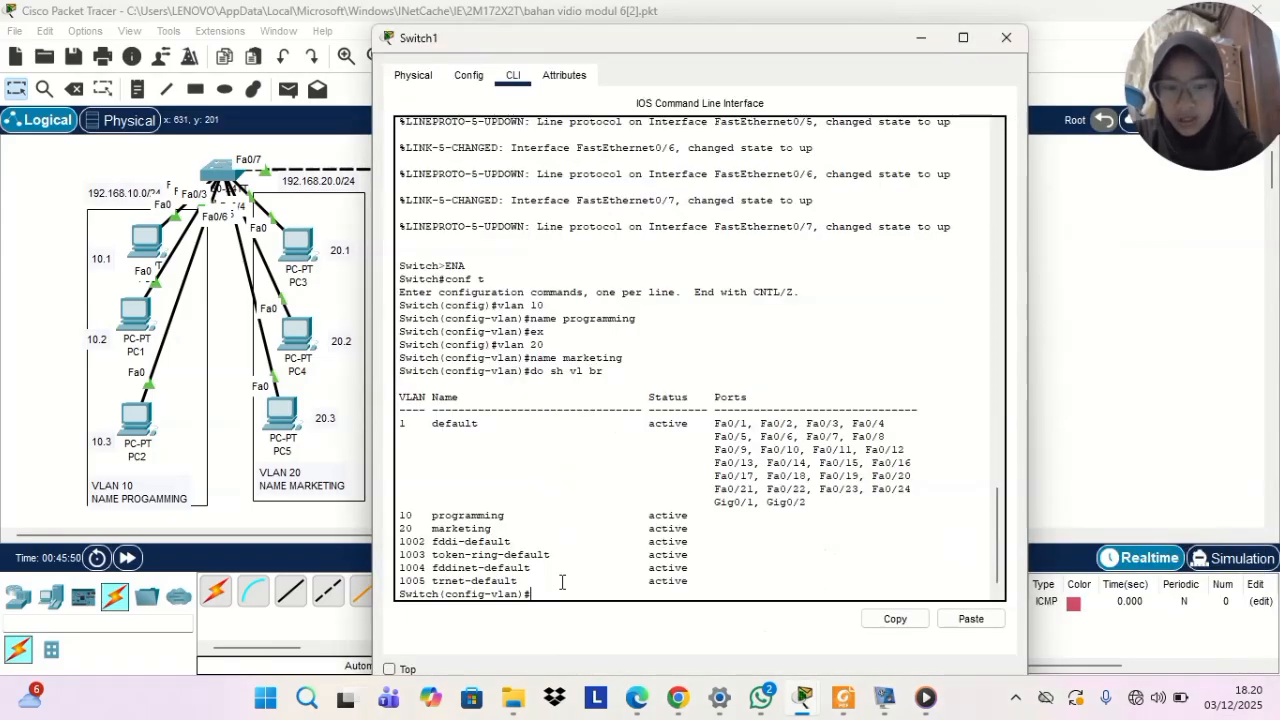
pyautogui.write('in')
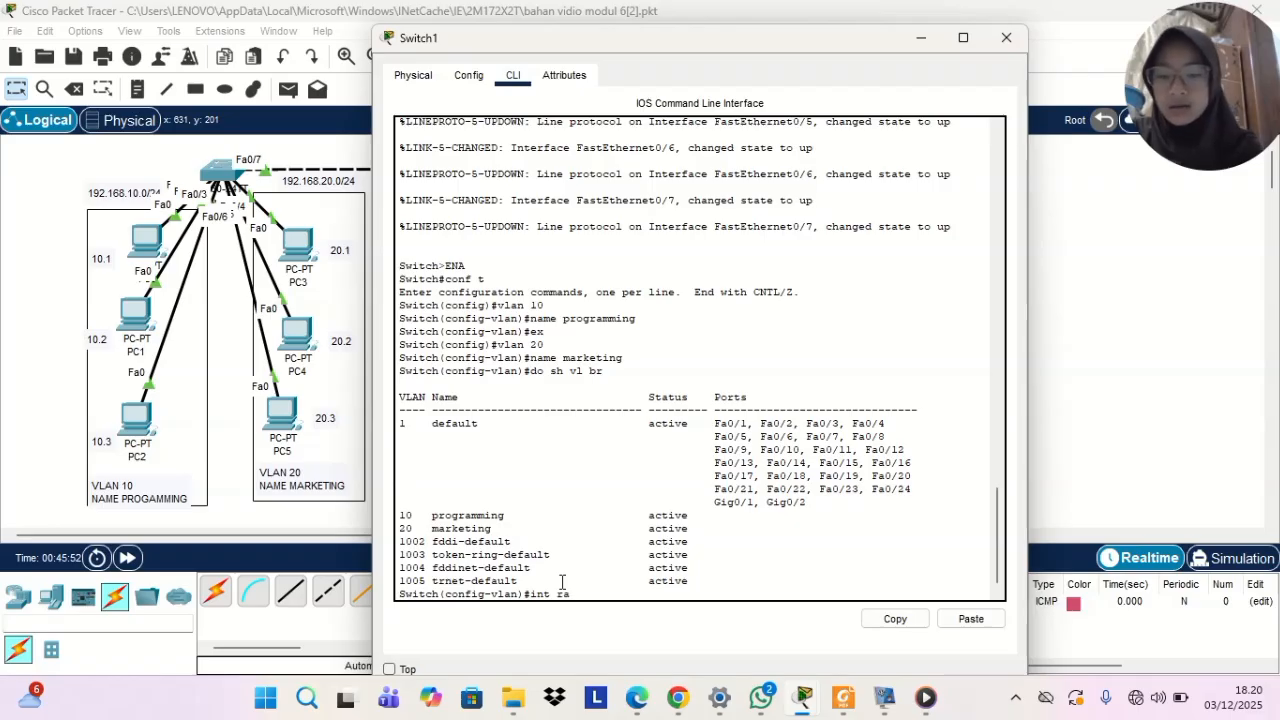
pyautogui.write('t range')
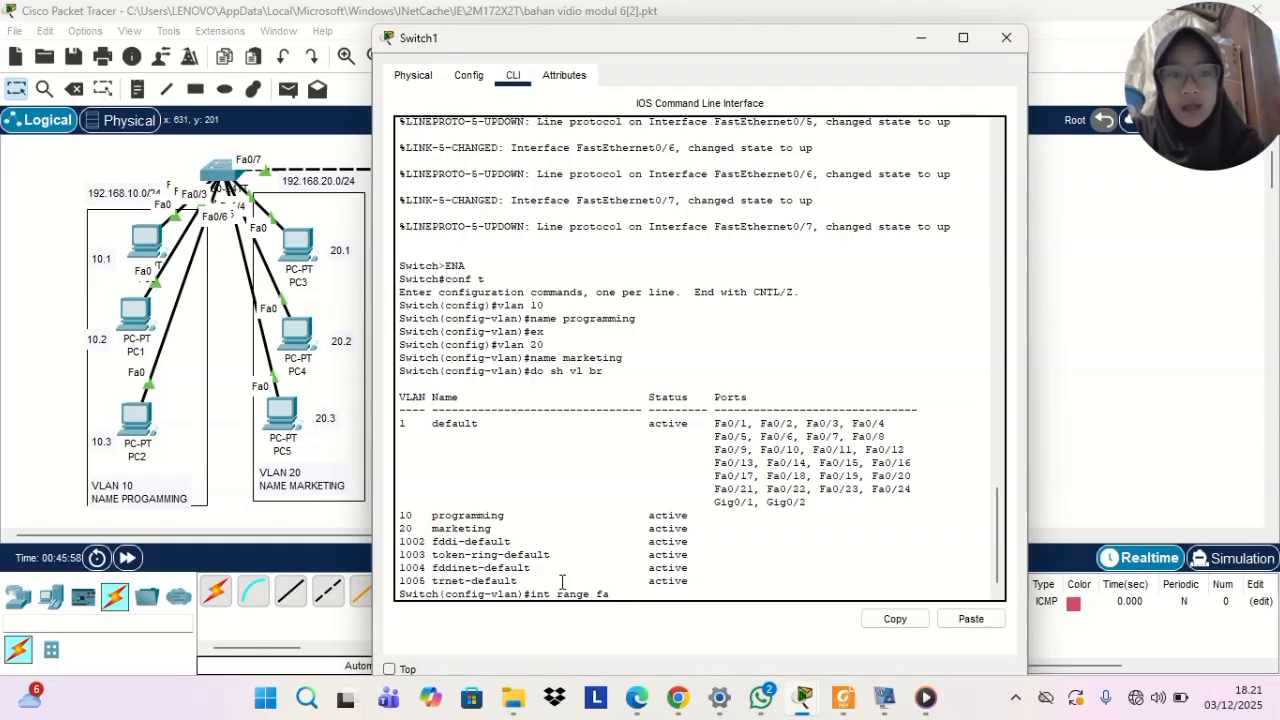
pyautogui.write('fa0/1')
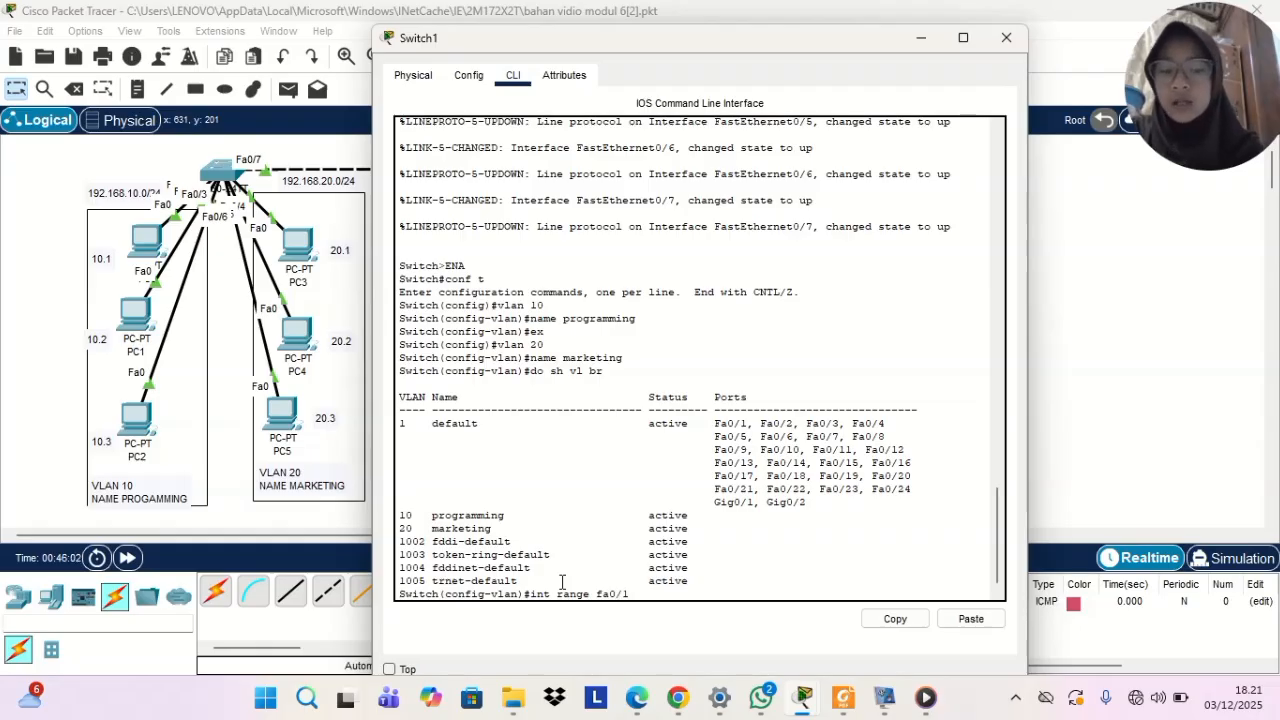
pyautogui.write('-3')
pyautogui.press('Return')
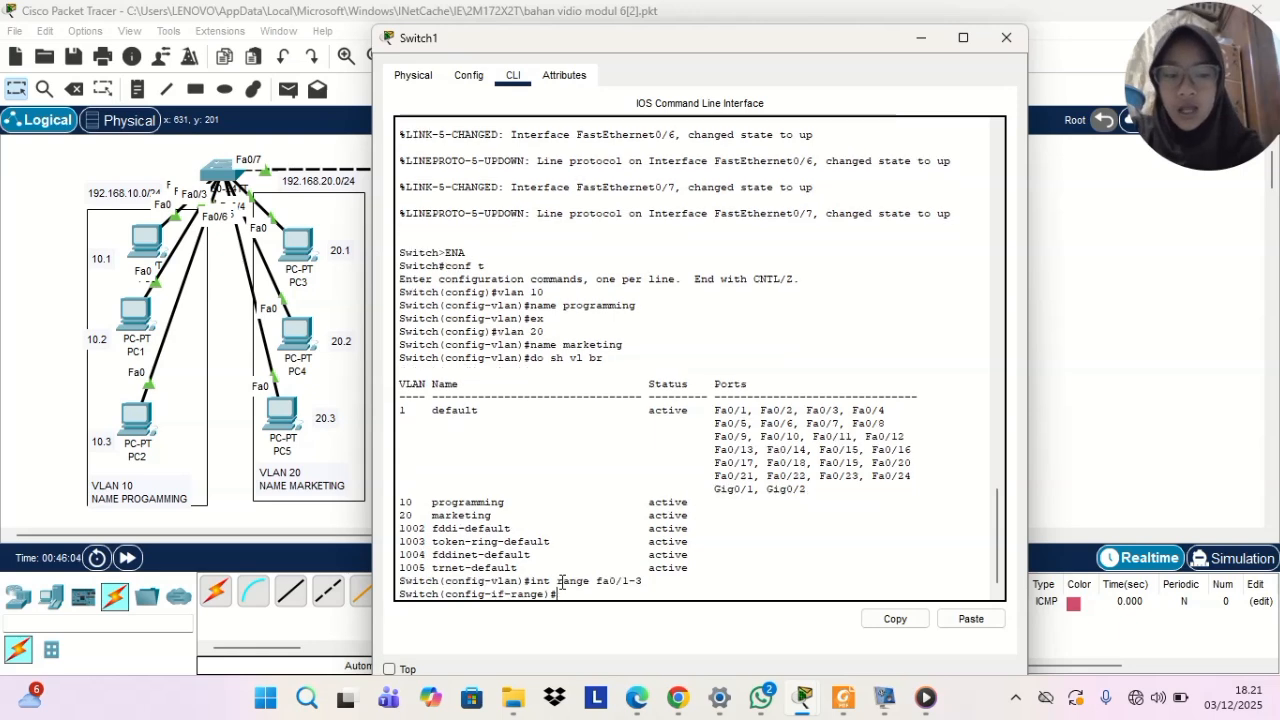
pyautogui.write('sw mode acc')
pyautogui.press('Return')
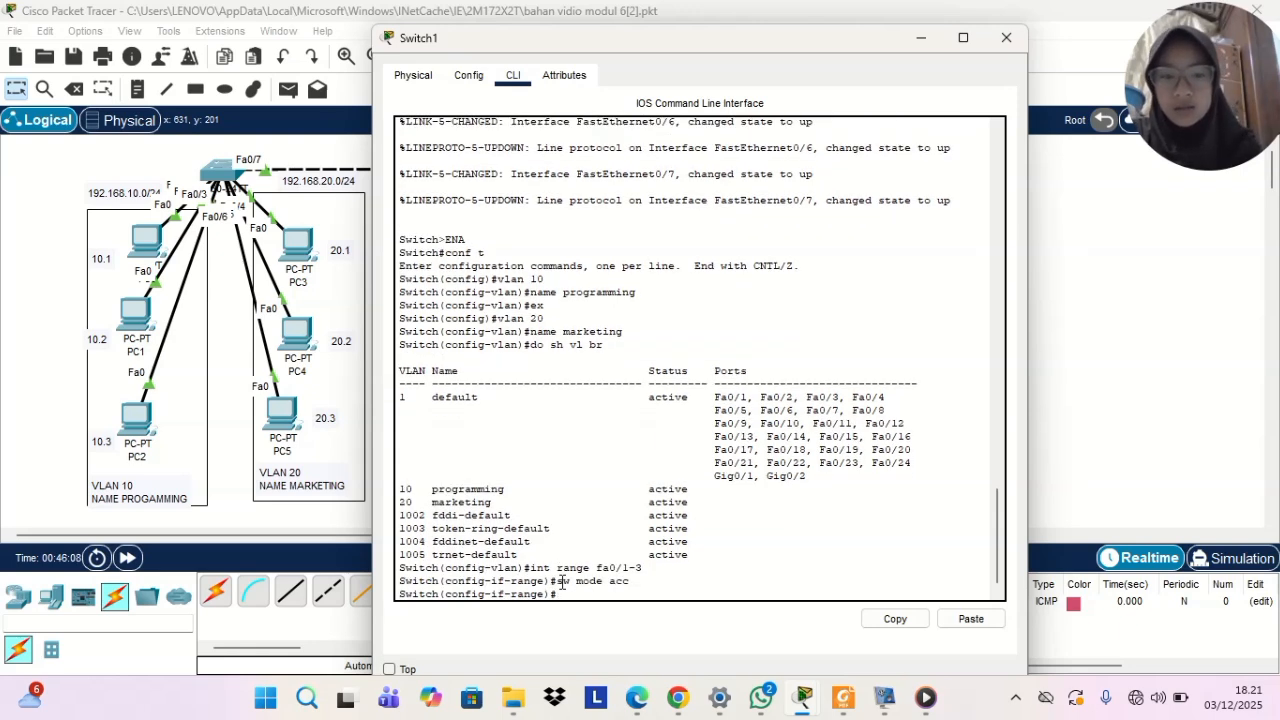
# Assign the fa0/1-3 range on Switch1 to VLAN 10 with sw acc vlan 10, and exit range configuration
pyautogui.write('sw acc vlan')
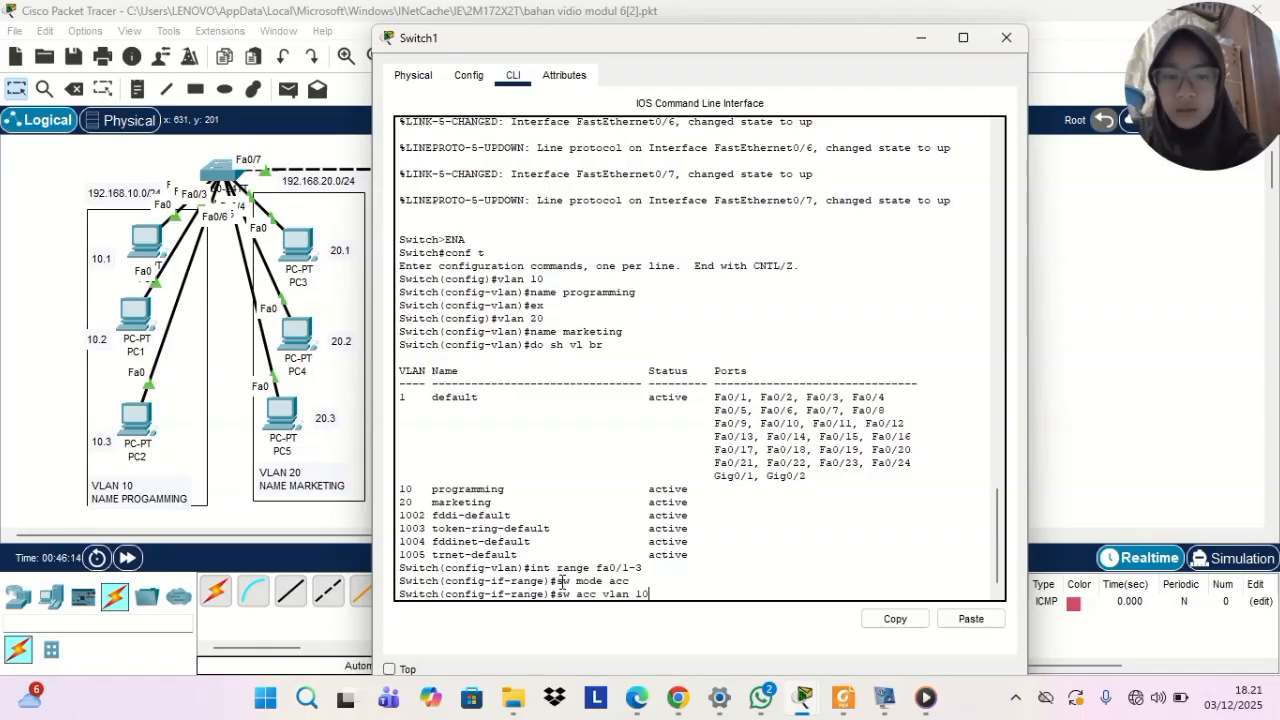
pyautogui.write(' 10')
pyautogui.press('Return')
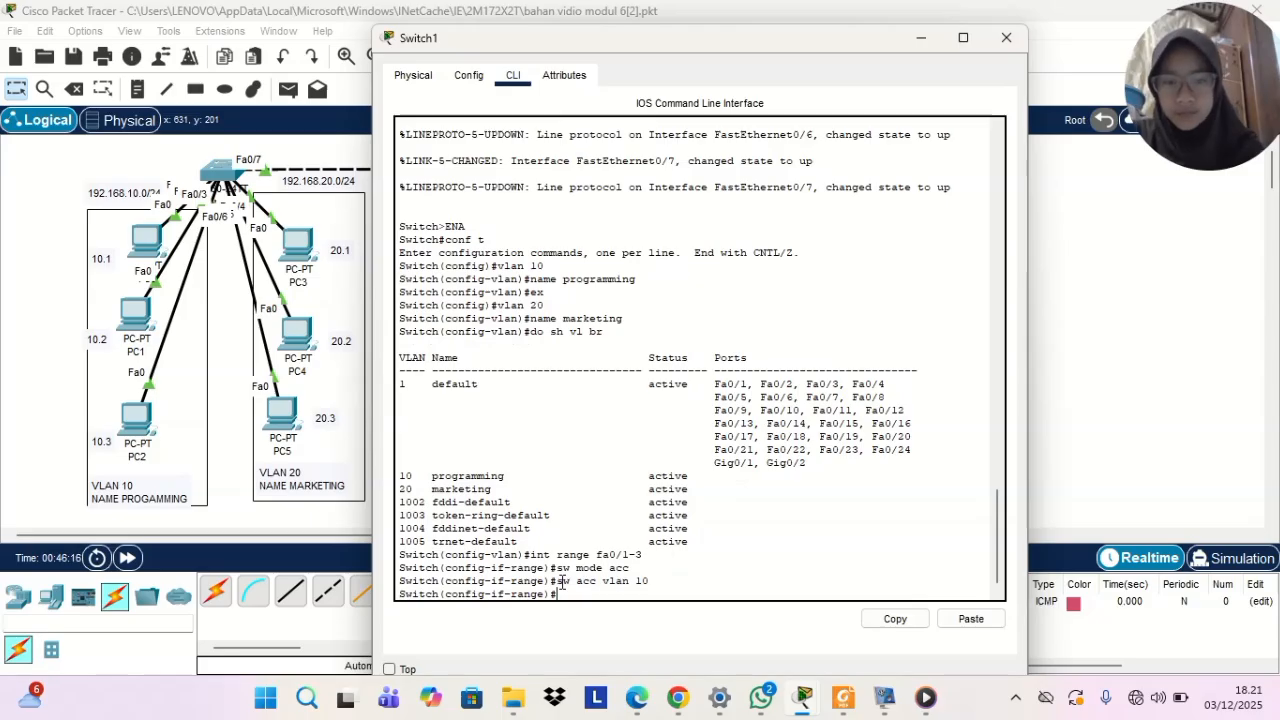
pyautogui.write('ex')
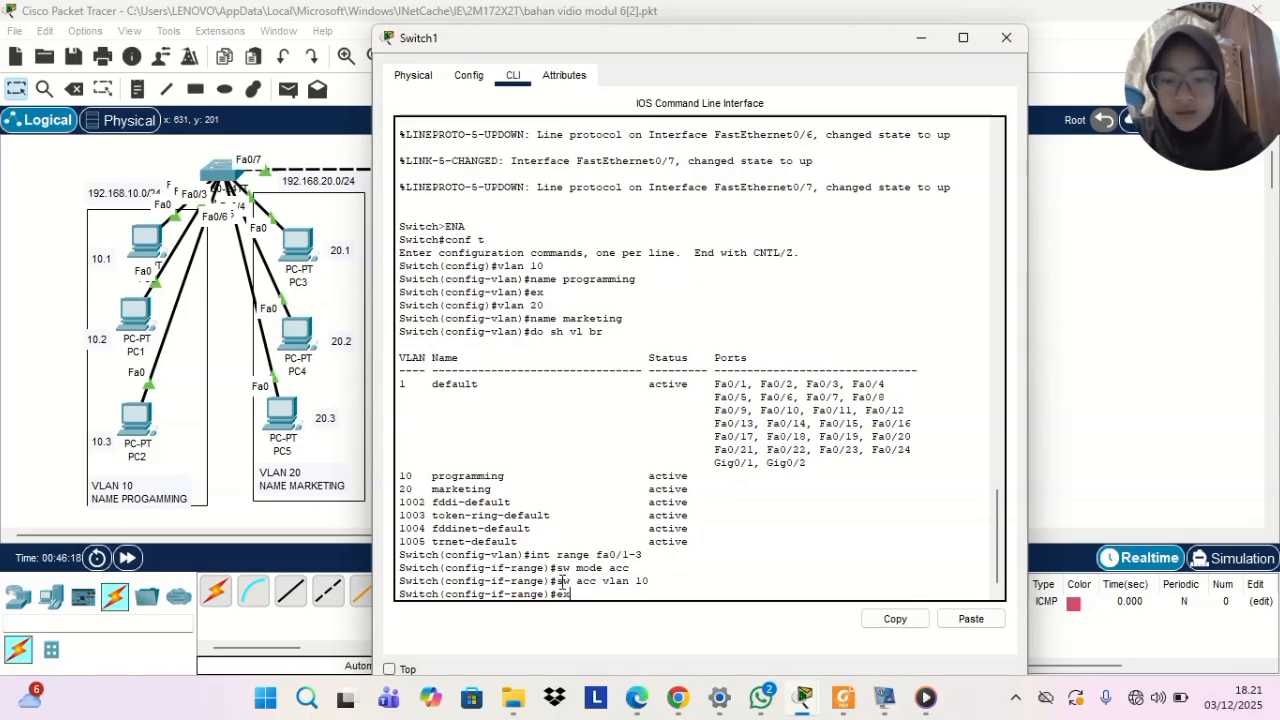
pyautogui.press('Return')
# Select interface range fa0/4-6 on Switch1 and set those ports to access mode with sw mode acc
pyautogui.write('int rage')
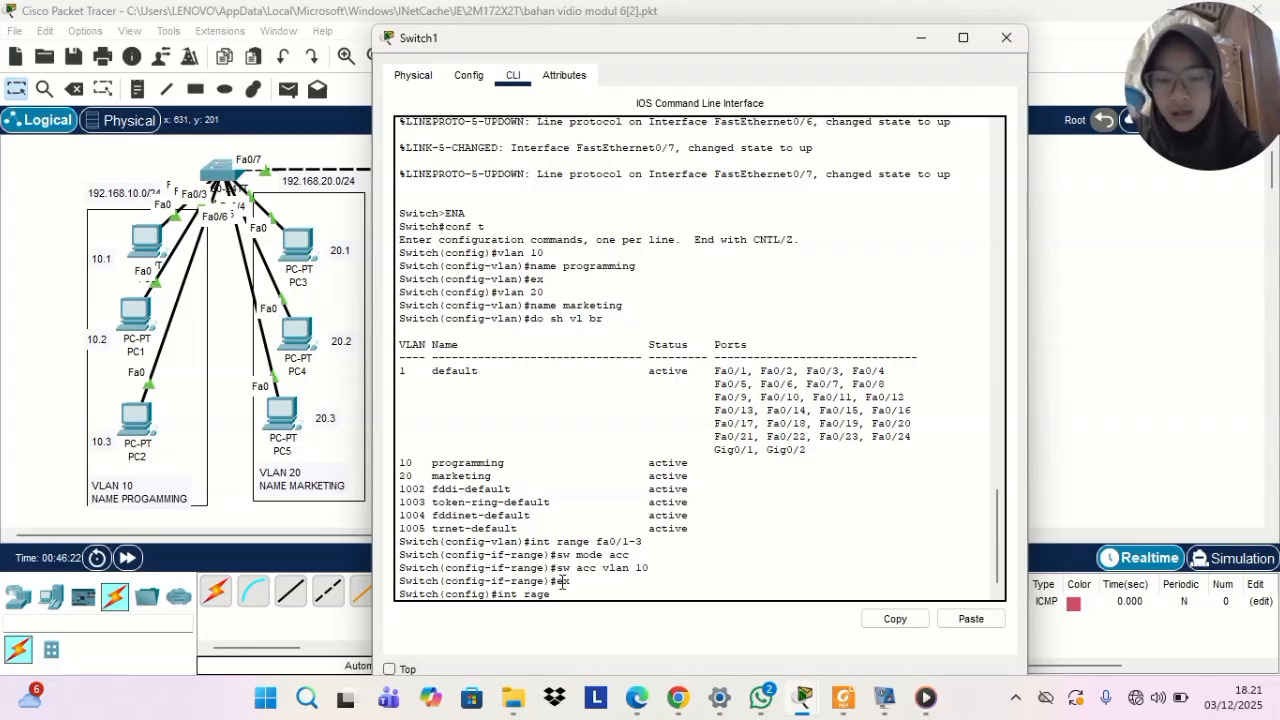
pyautogui.press('BackSpace')
pyautogui.press('BackSpace')
pyautogui.write('nge fa0/')
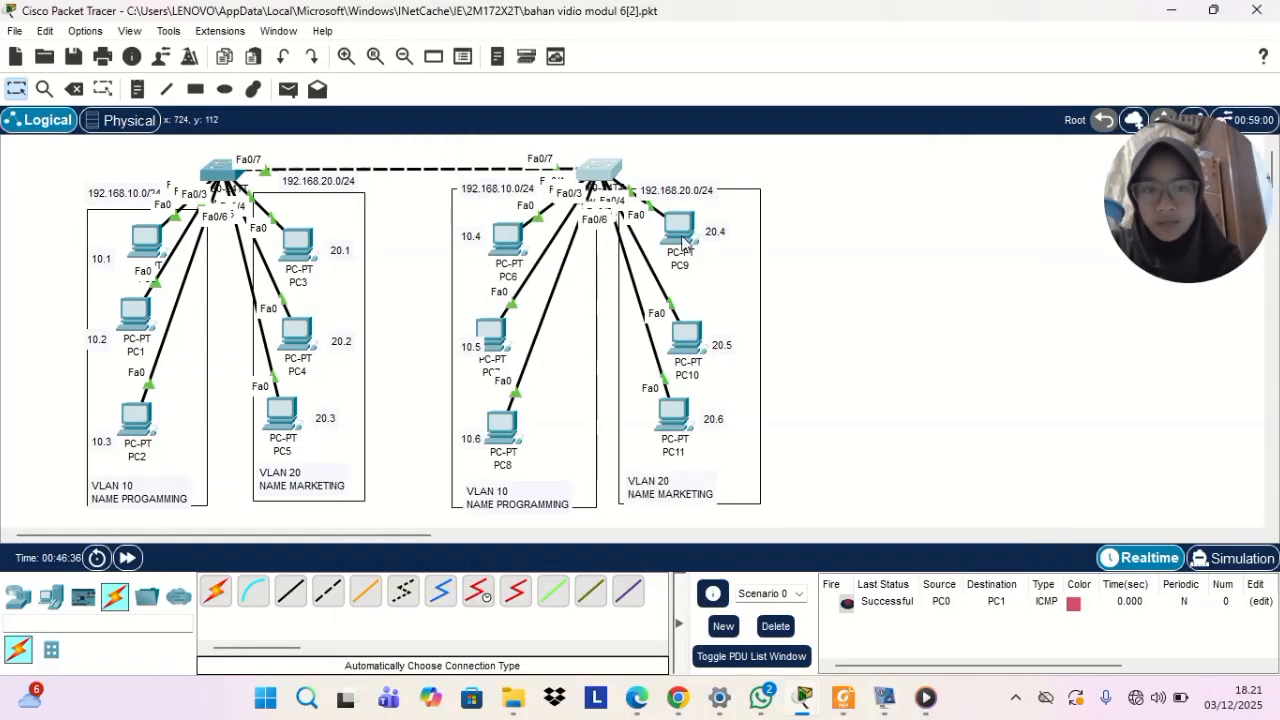
pyautogui.moveTo(683, 240); pyautogui.dragTo(684, 244)
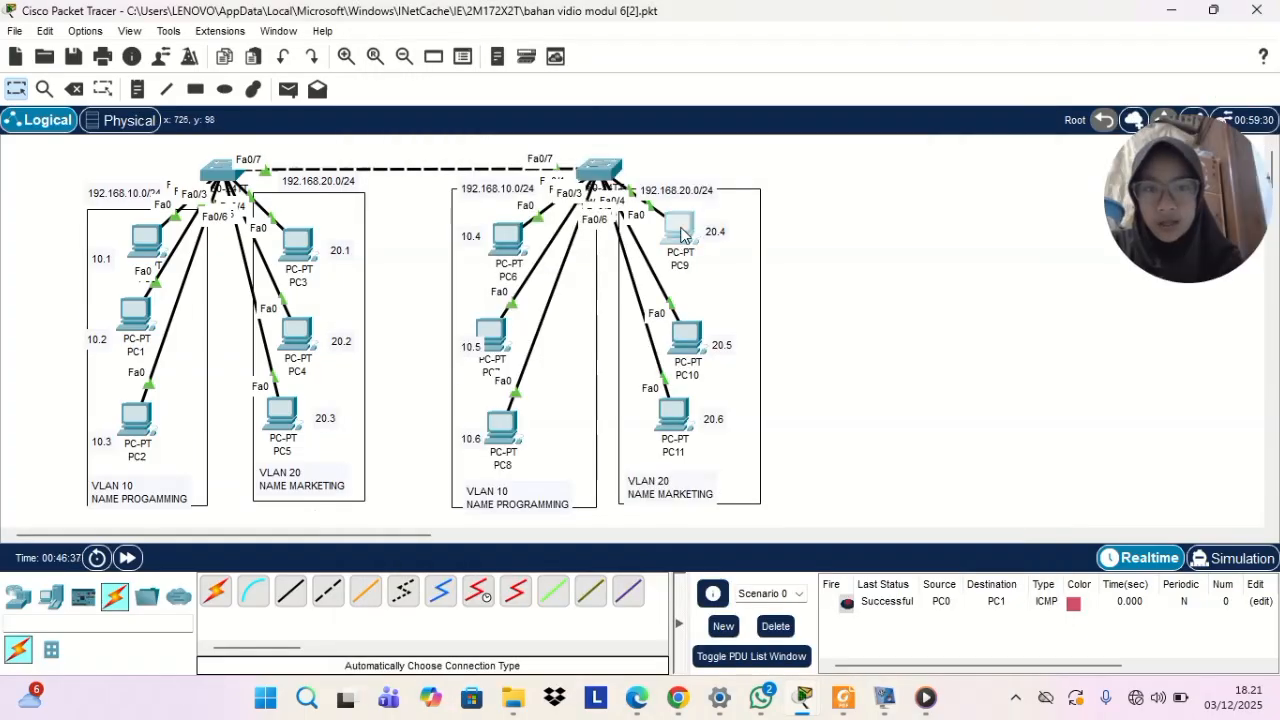
pyautogui.click(601, 172)
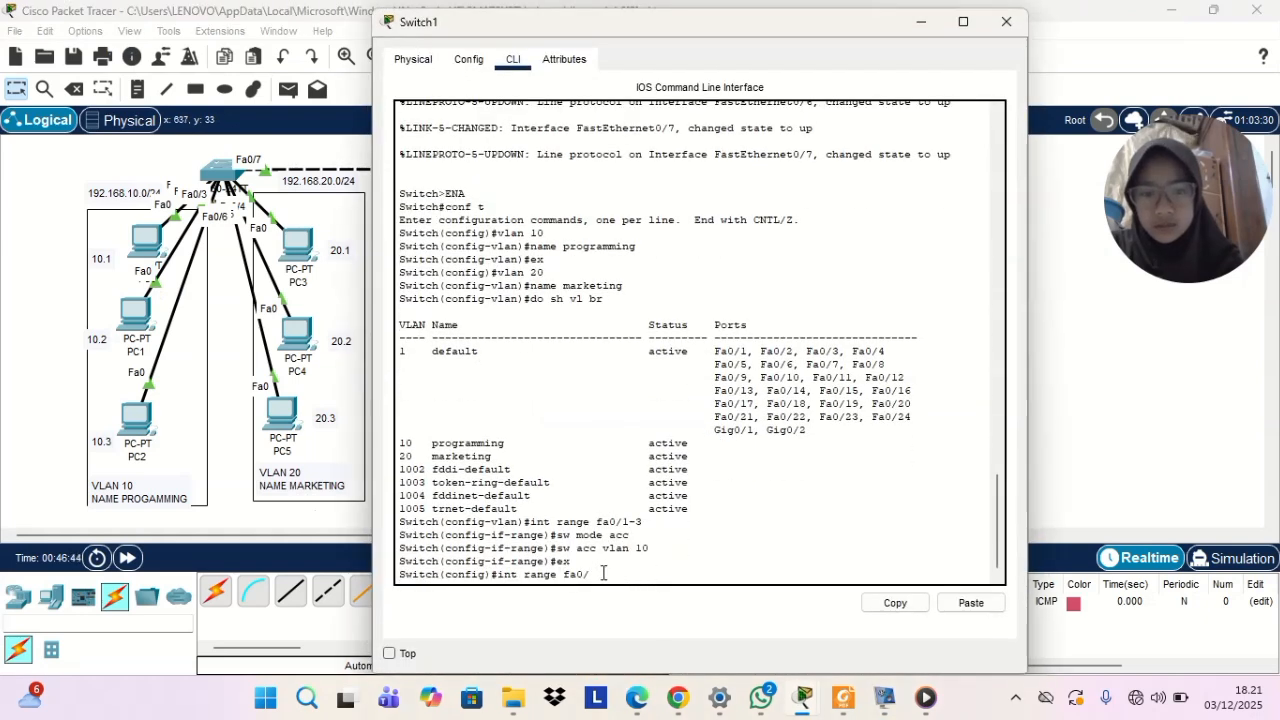
pyautogui.write('4')
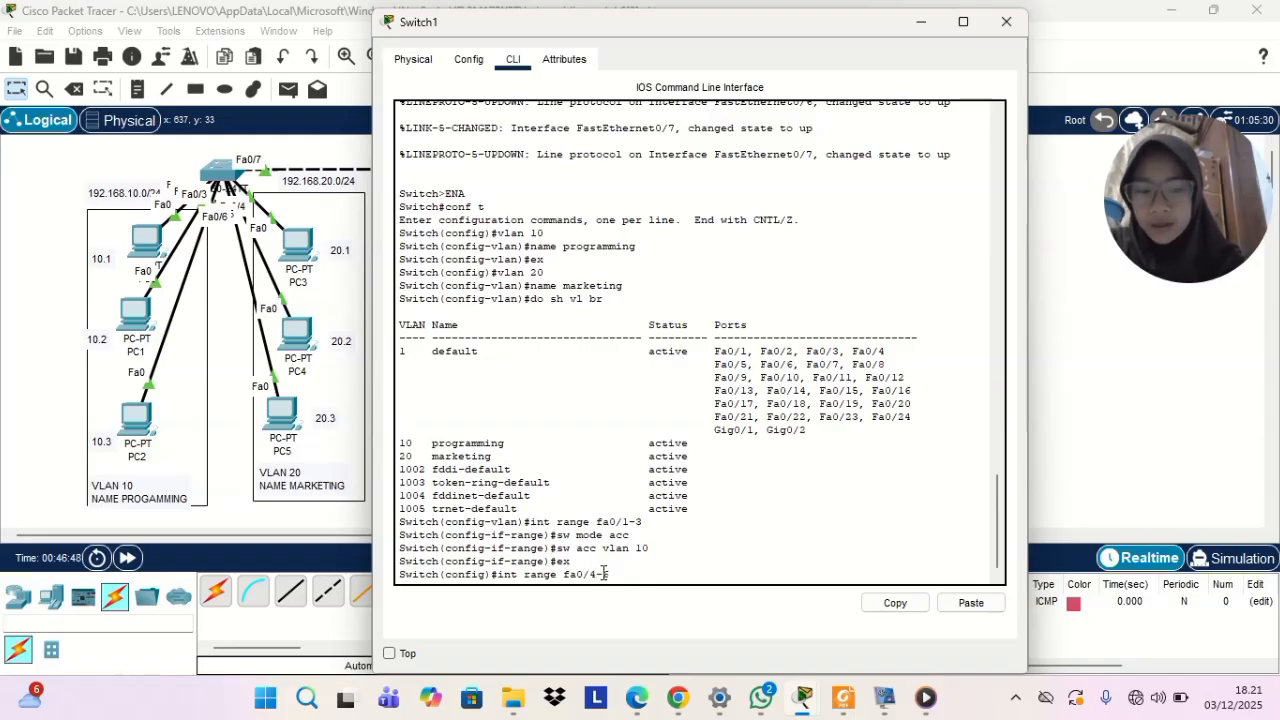
pyautogui.write('-6')
pyautogui.press('Return')
pyautogui.write('sw mode')
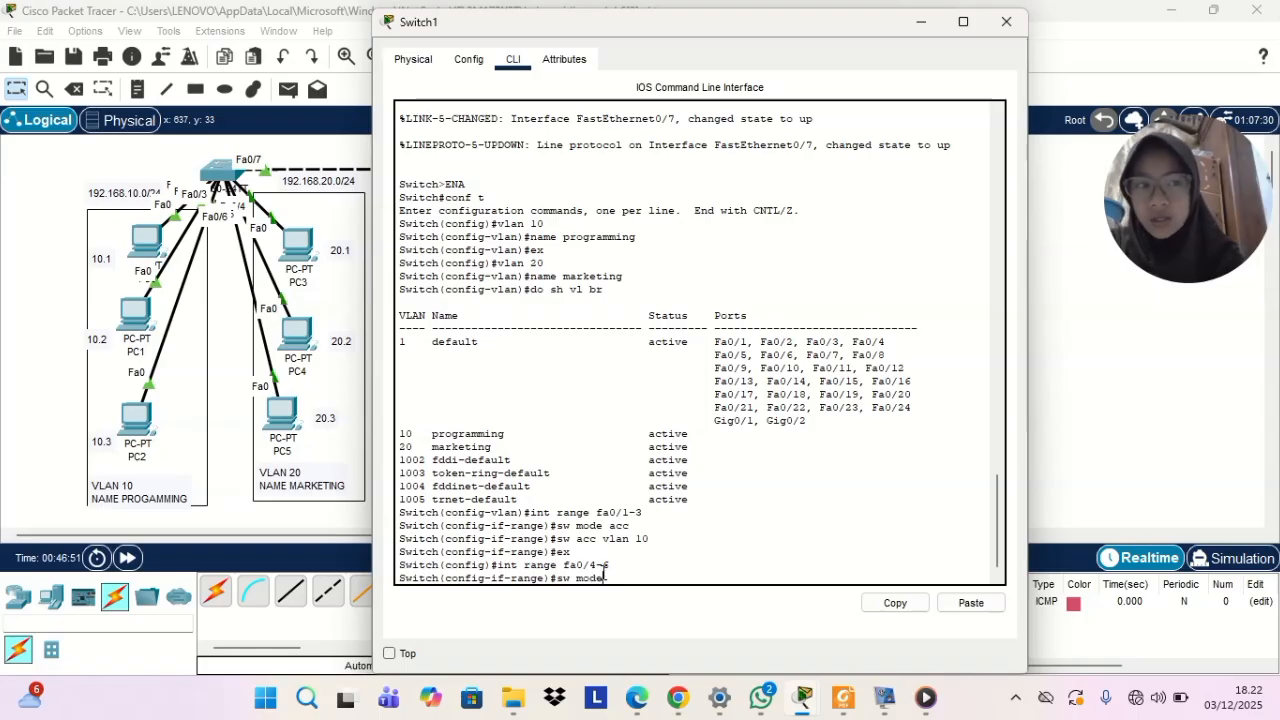
pyautogui.write(' acc')
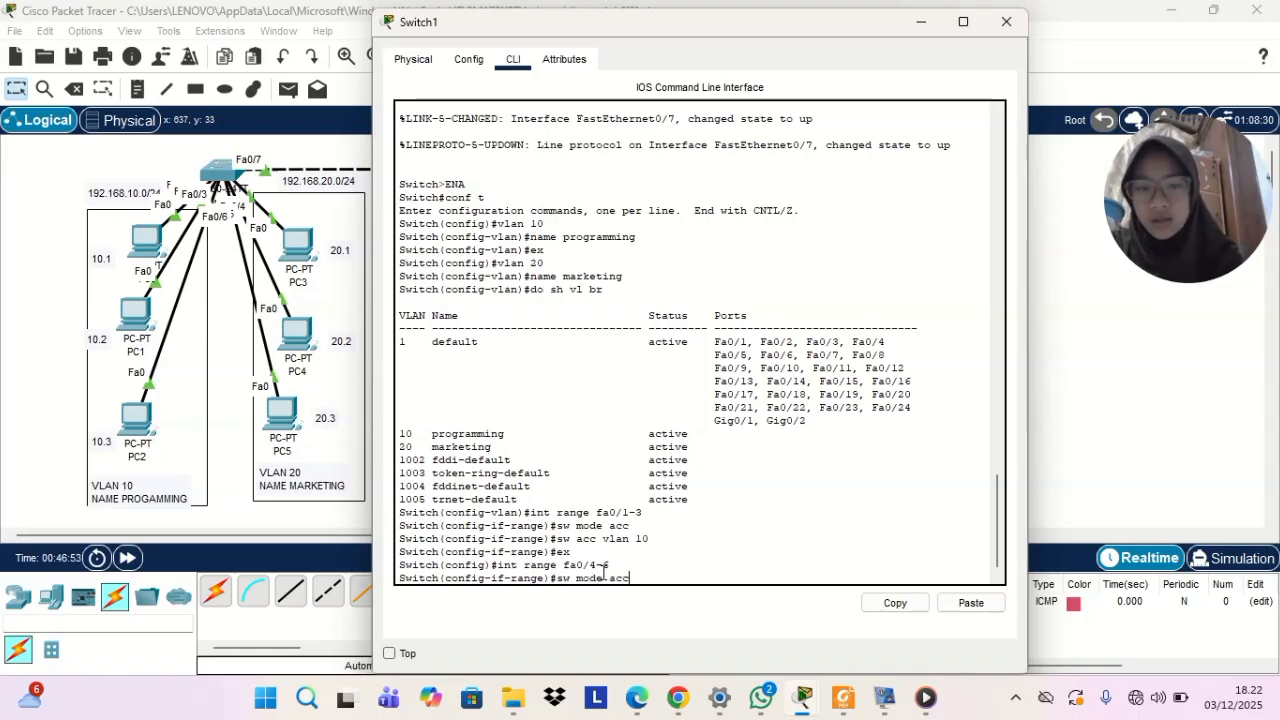
pyautogui.press('Return')
# Assign the fa0/4-6 range on Switch1 to VLAN 20 with sw acc vlan 20, and exit range configuration
pyautogui.write('sw a')
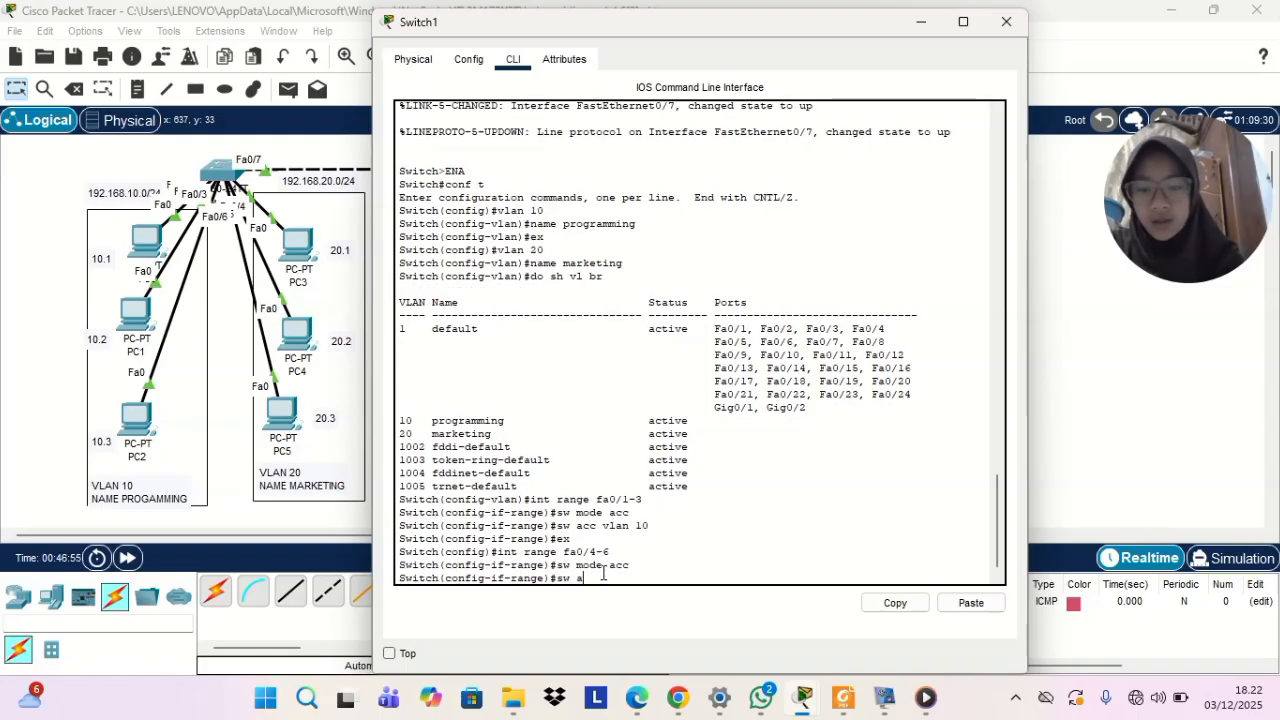
pyautogui.write('cc vl')
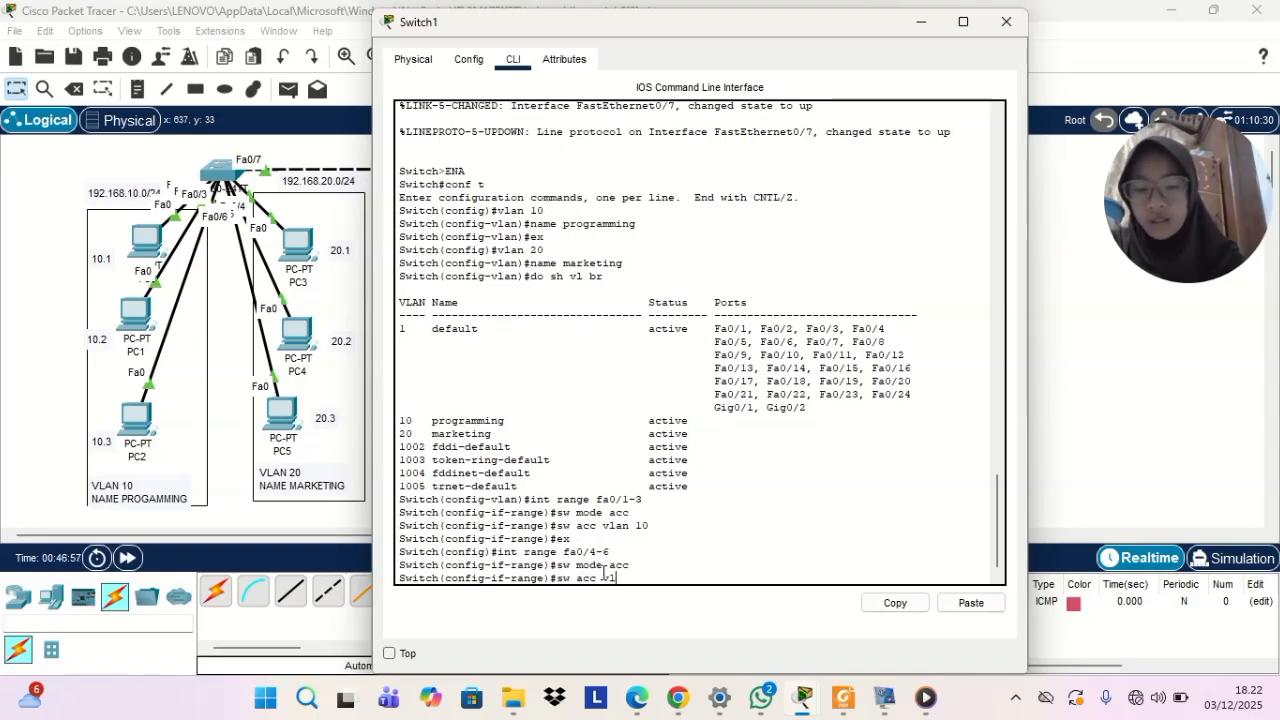
pyautogui.write('an 20')
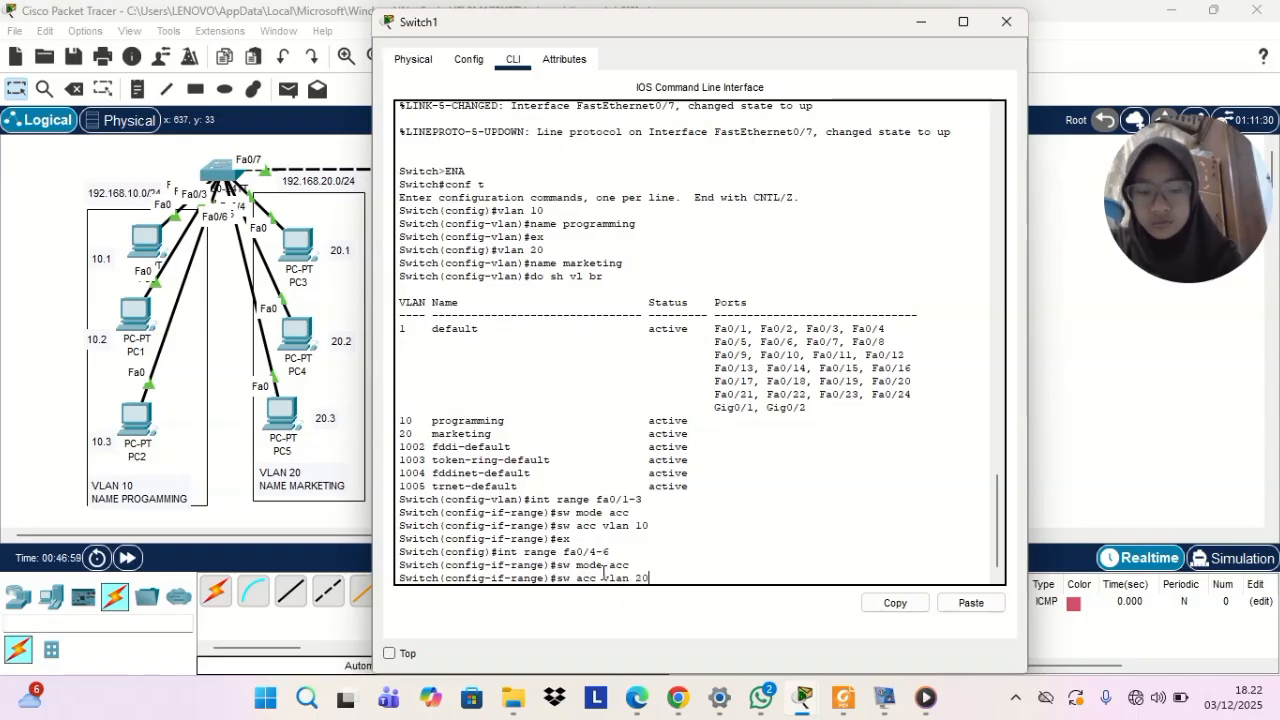
pyautogui.press('Return')
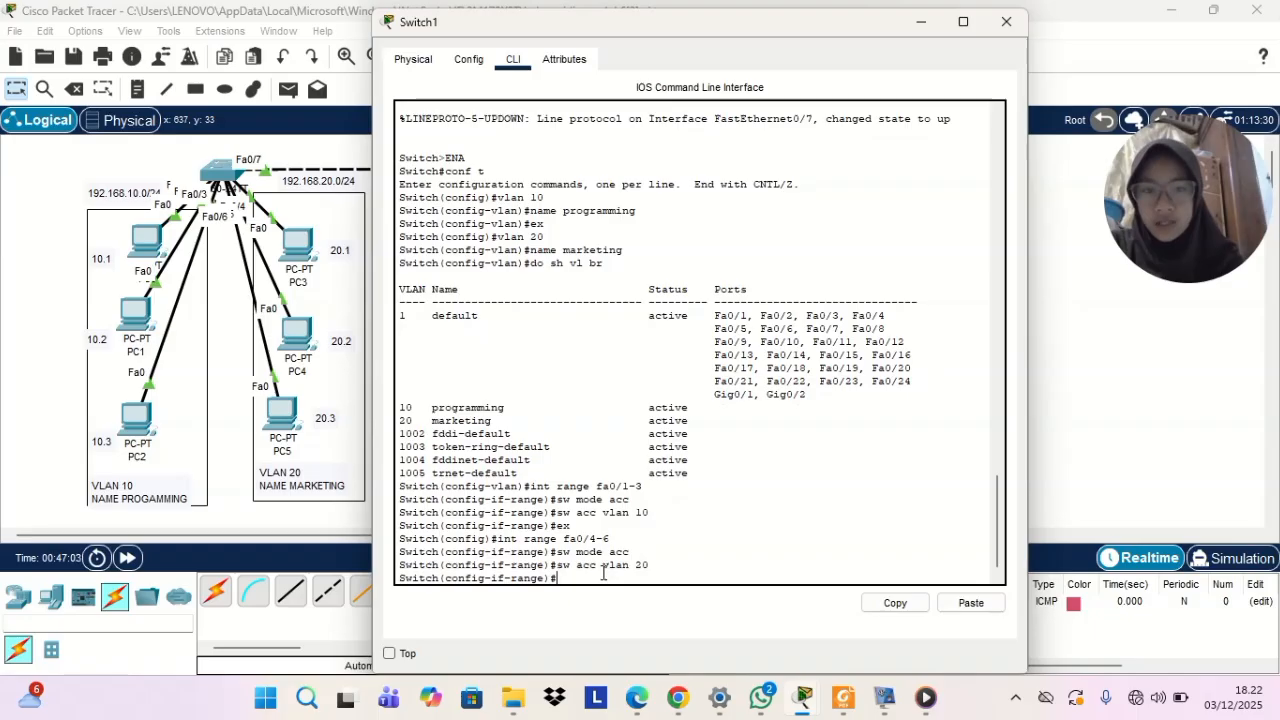
pyautogui.write('ex')
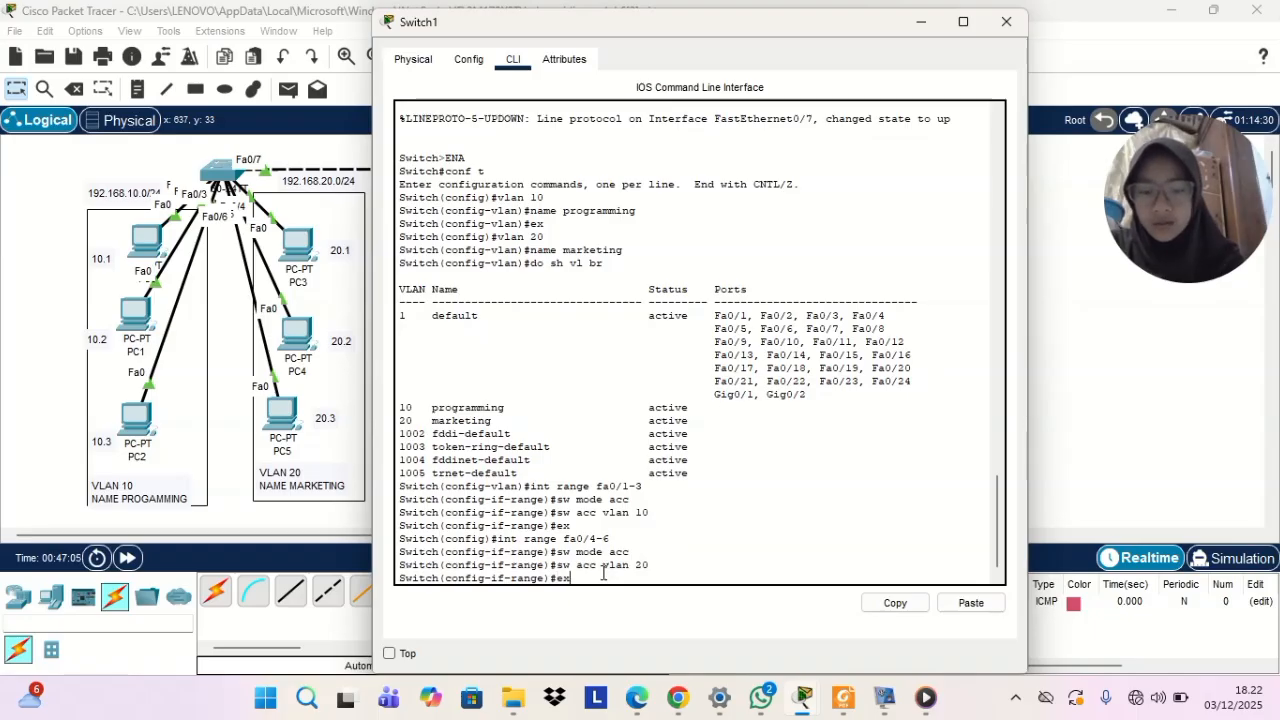
pyautogui.press('Return')
# Run do sh vl br on Switch1 and examine the port assignments in the programming and marketing VLAN rows
pyautogui.write('d')
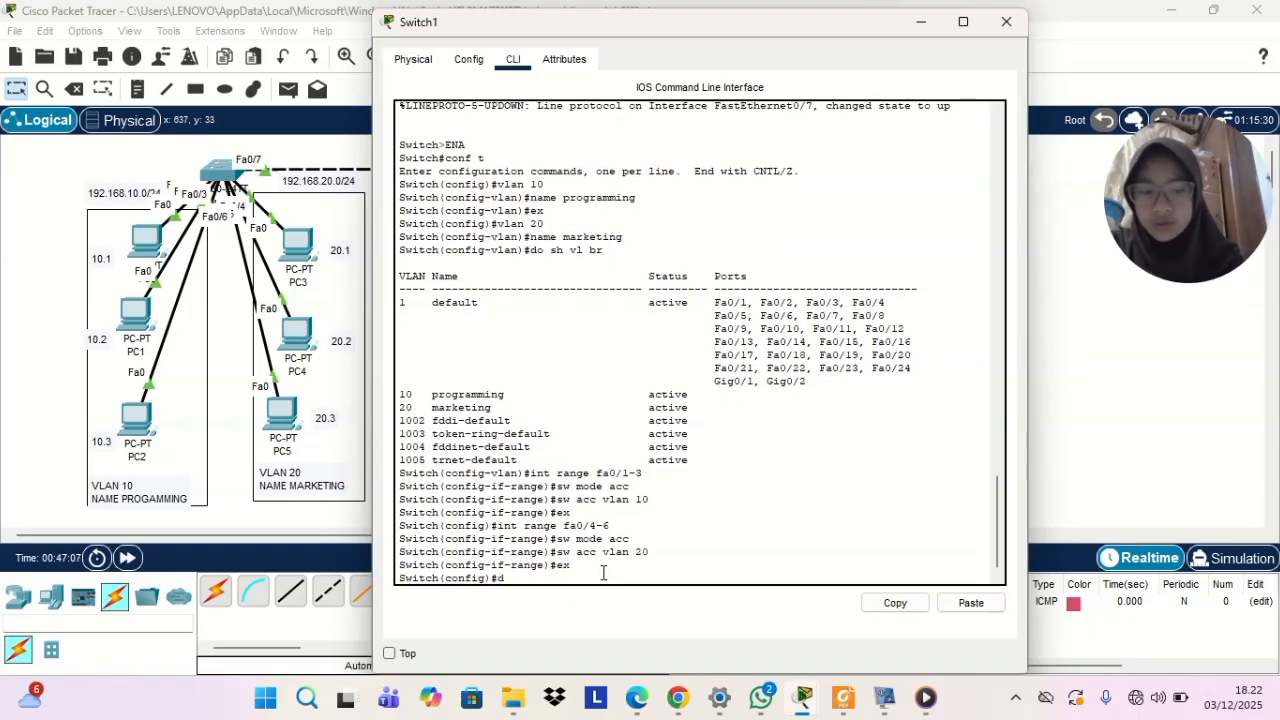
pyautogui.write('o sh')
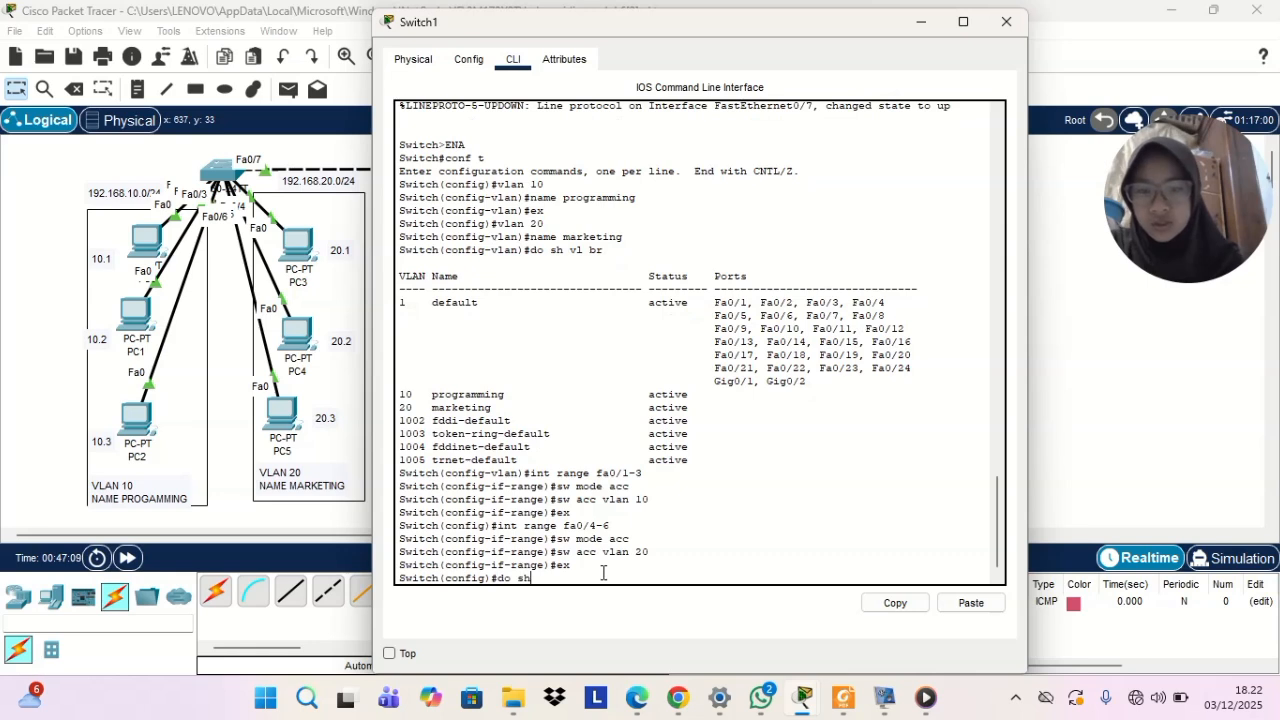
pyautogui.write(' vl br')
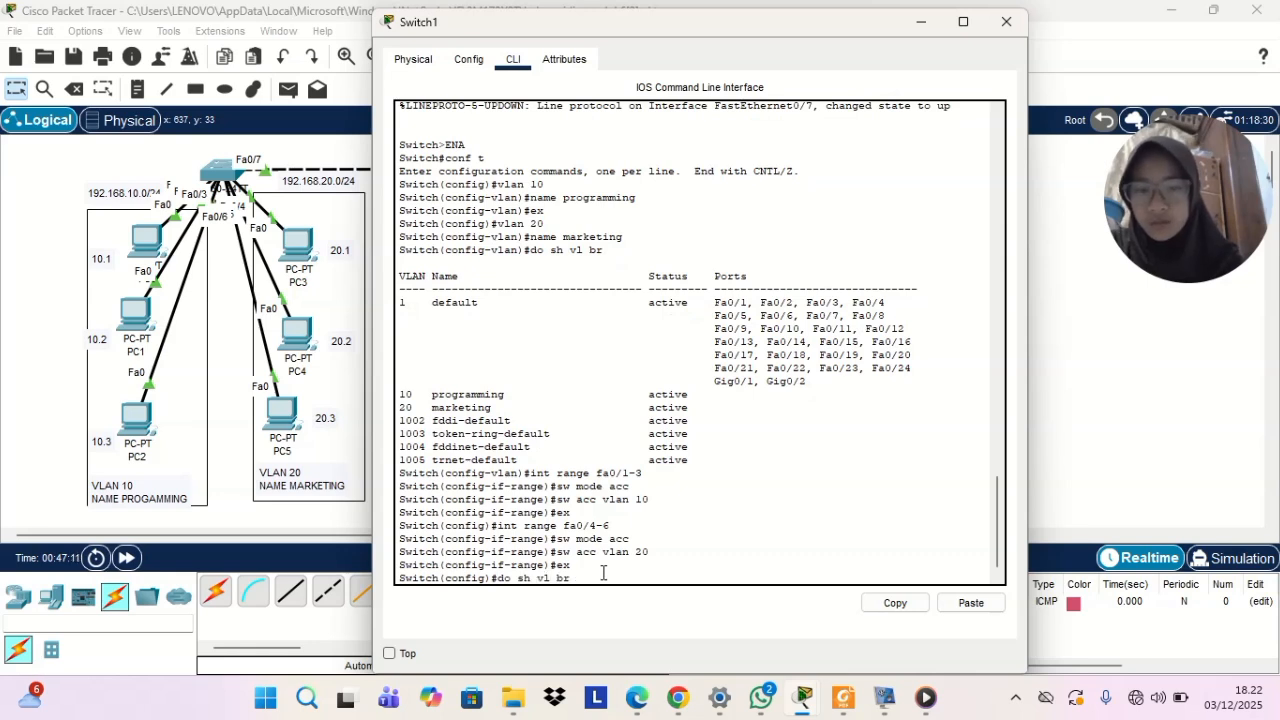
pyautogui.press('Return')
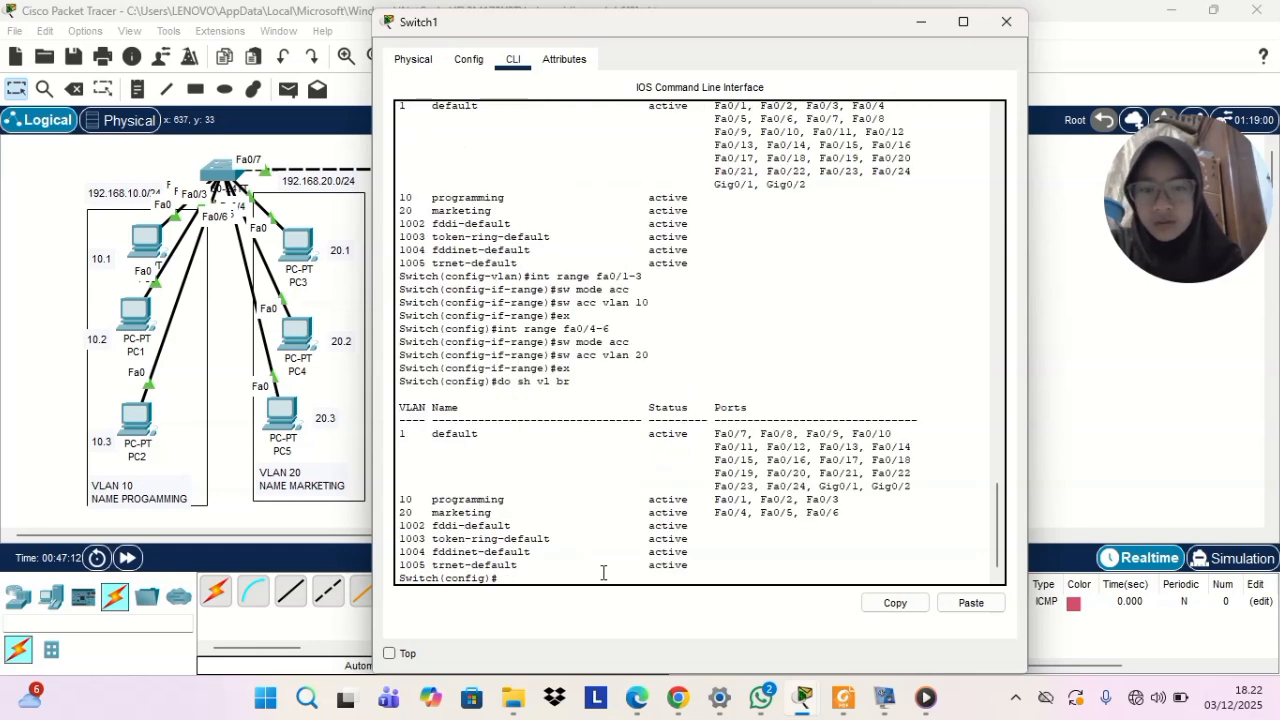
pyautogui.doubleClick(405, 499)
pyautogui.moveTo(468, 507); pyautogui.dragTo(851, 503)
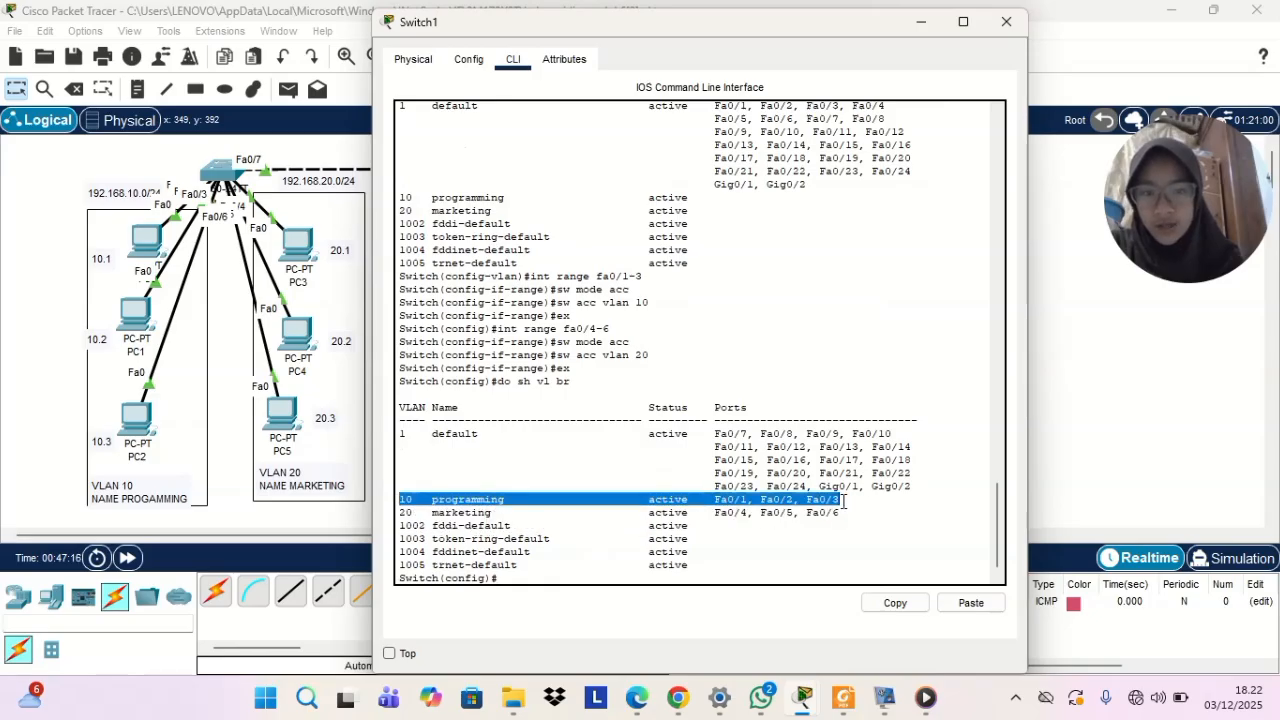
pyautogui.click(774, 544)
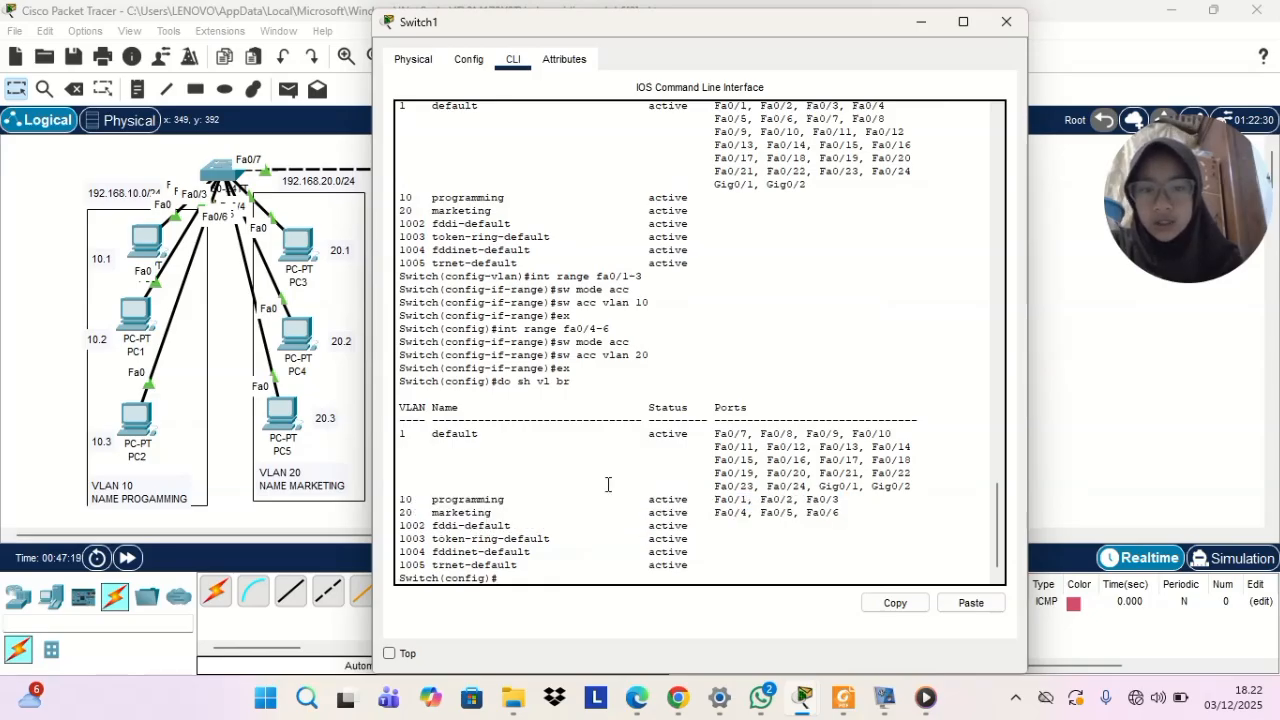
pyautogui.doubleClick(405, 512)
pyautogui.moveTo(493, 517); pyautogui.dragTo(505, 515)
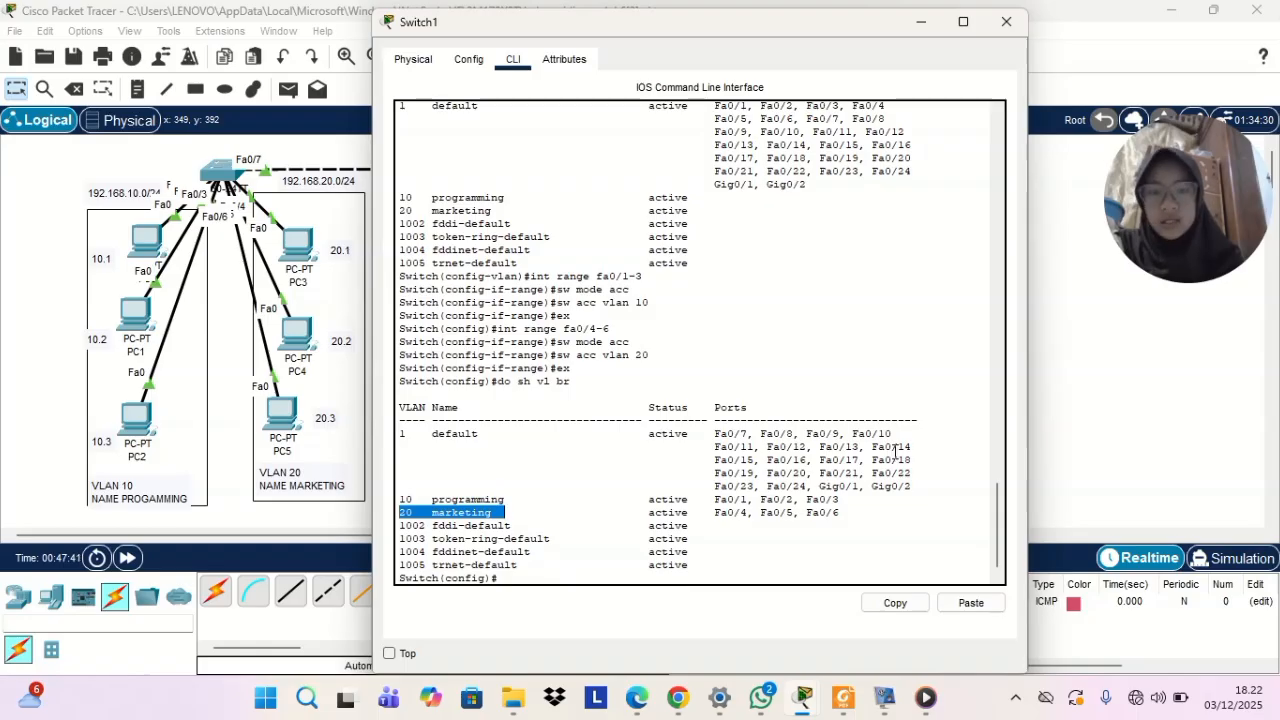
# Switch from the Switch1 console to Switch0's CLI and enter global configuration mode with ena and conf t
pyautogui.click(922, 28)
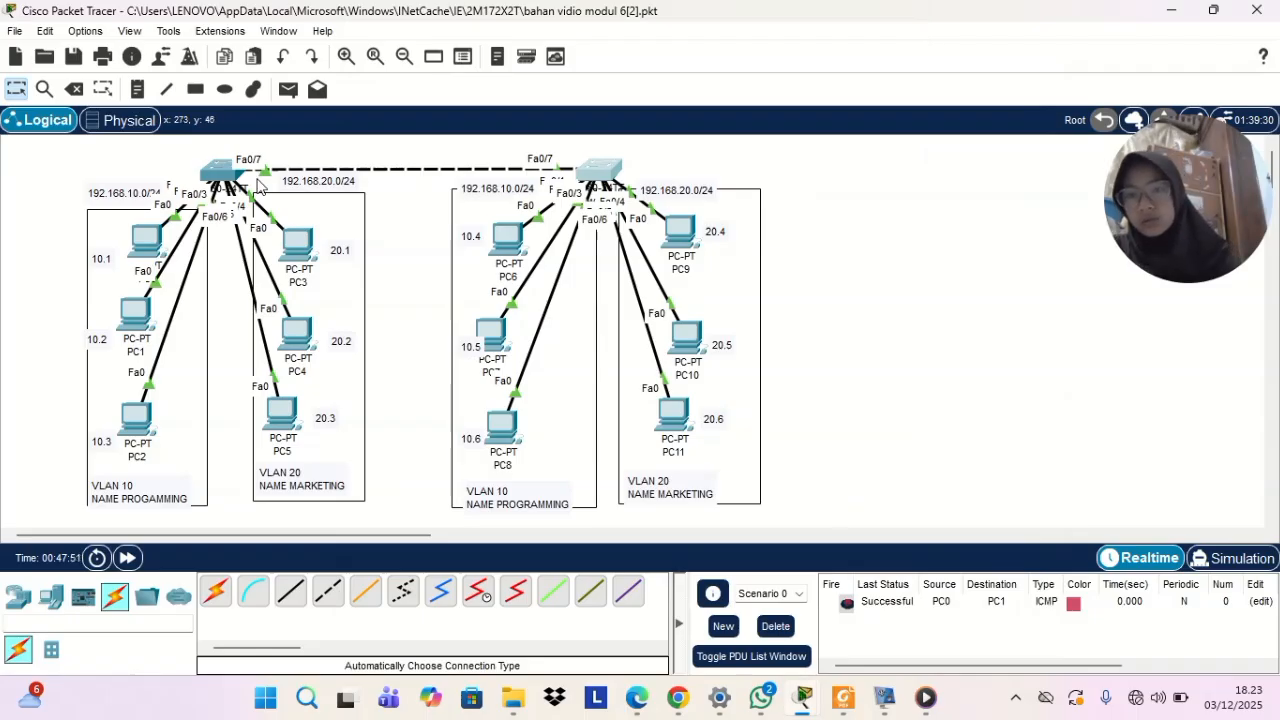
pyautogui.click(218, 174)
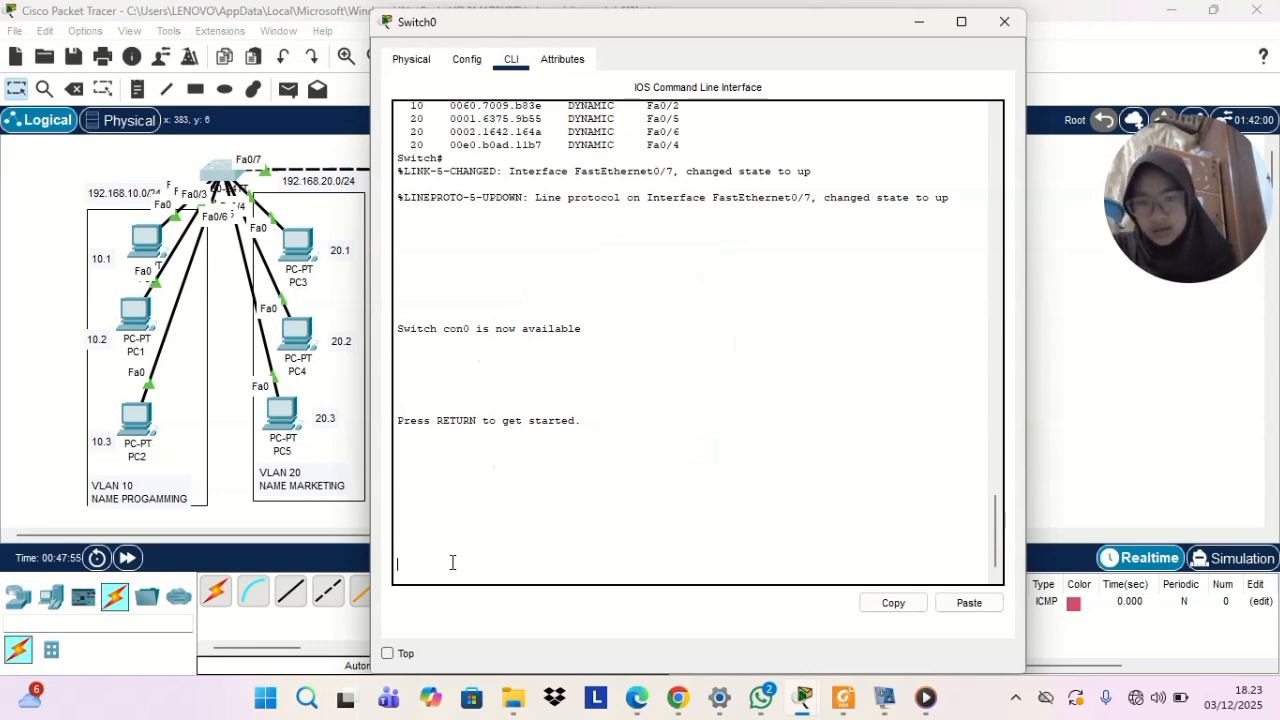
pyautogui.press('Return')
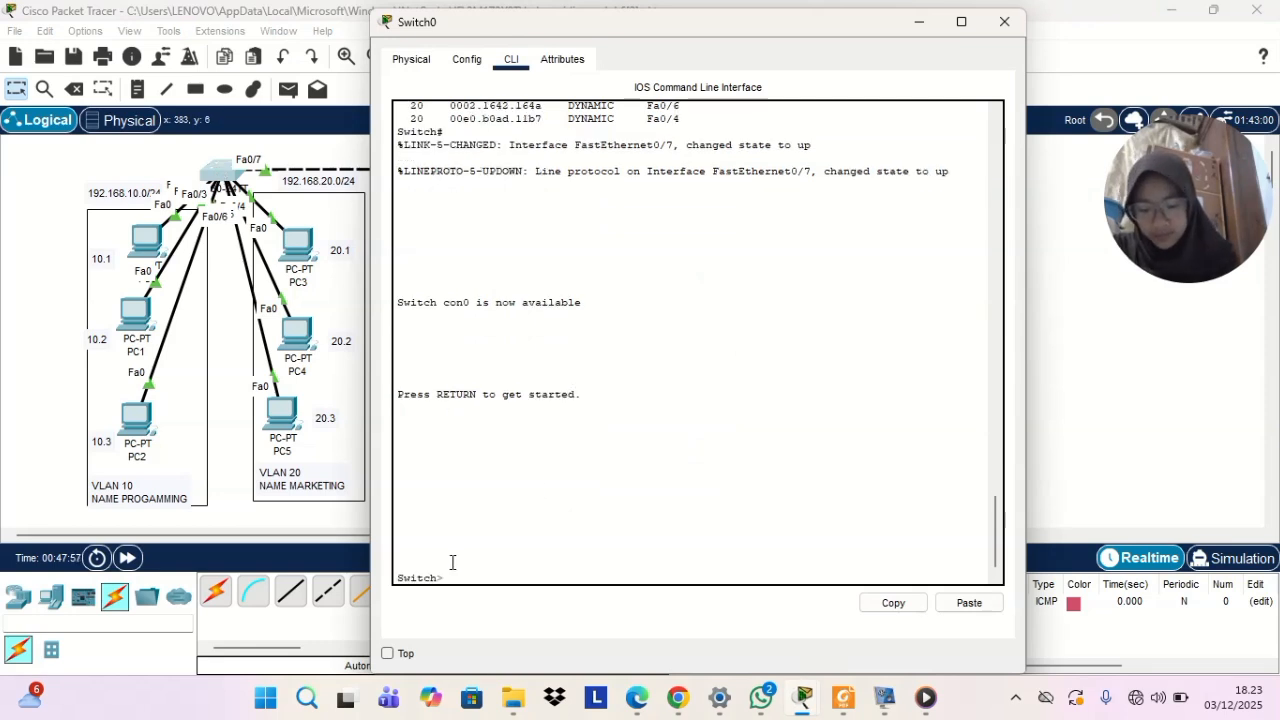
pyautogui.write('ena')
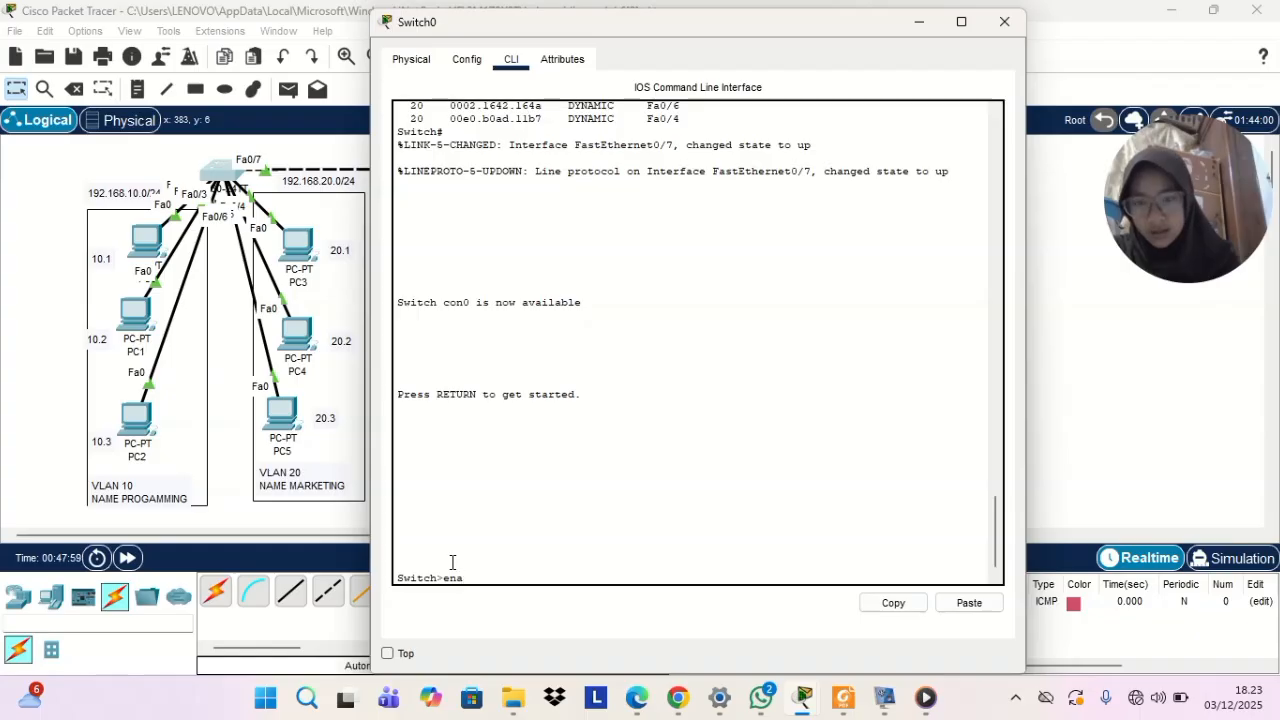
pyautogui.press('Return')
pyautogui.write('ch#c')
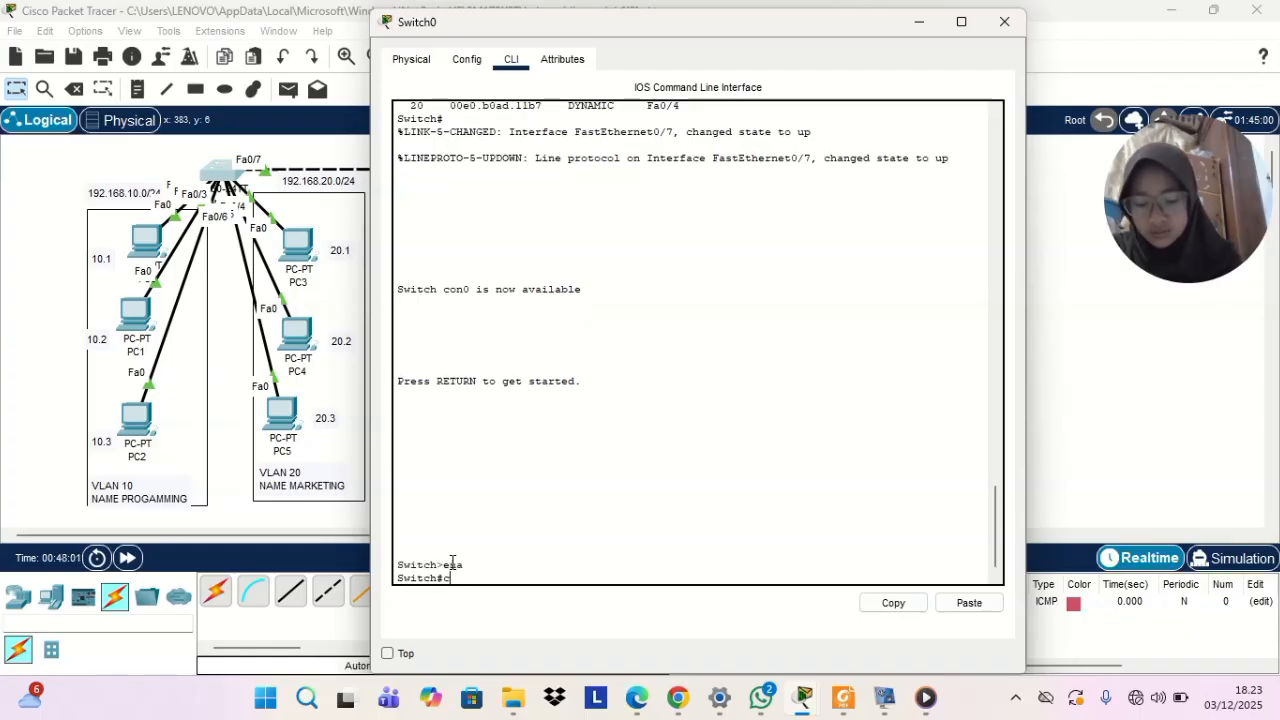
pyautogui.write('onf')
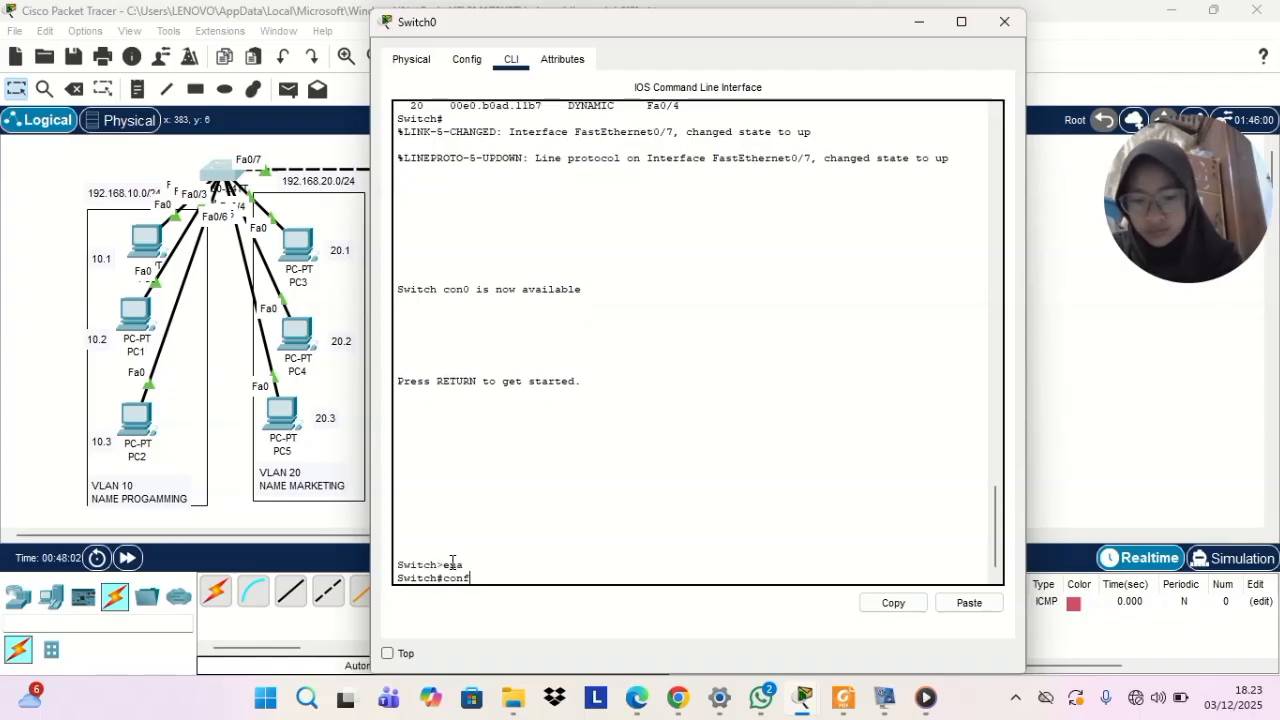
pyautogui.write(' t')
pyautogui.press('Return')
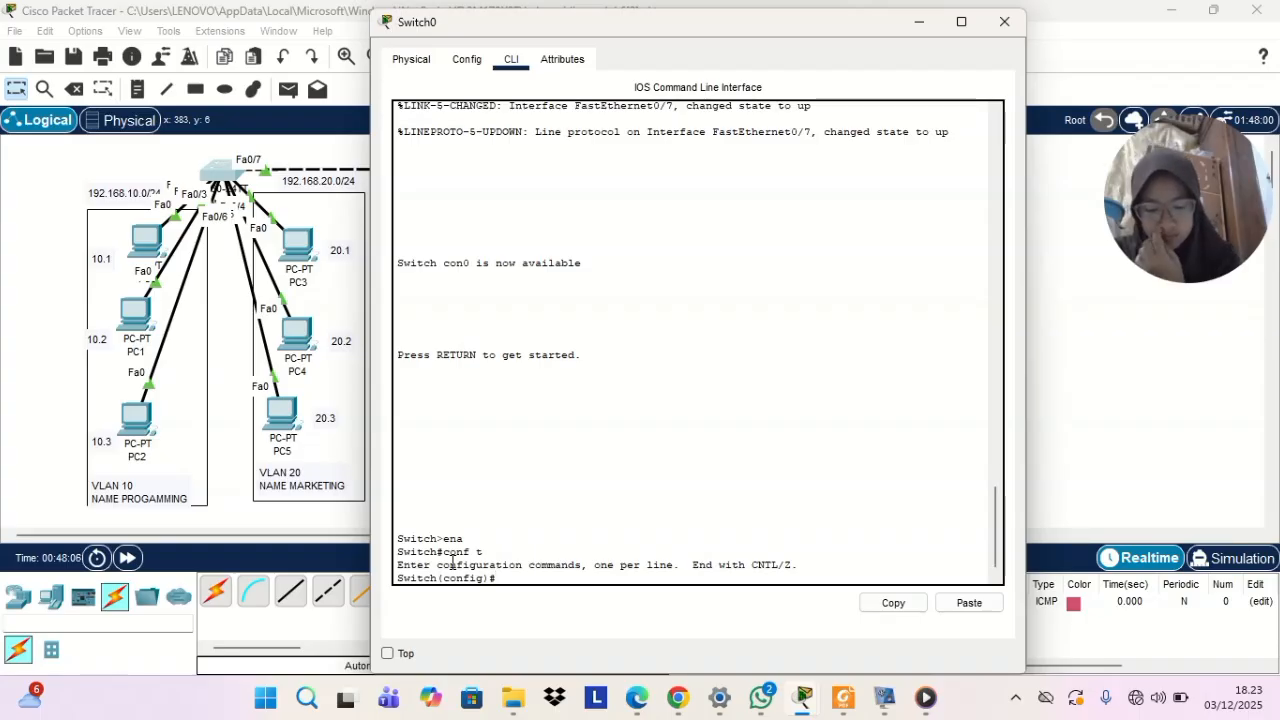
# Select interface fa0/7 on Switch0 and set it to trunk mode with sw mode trunk
pyautogui.write('int')
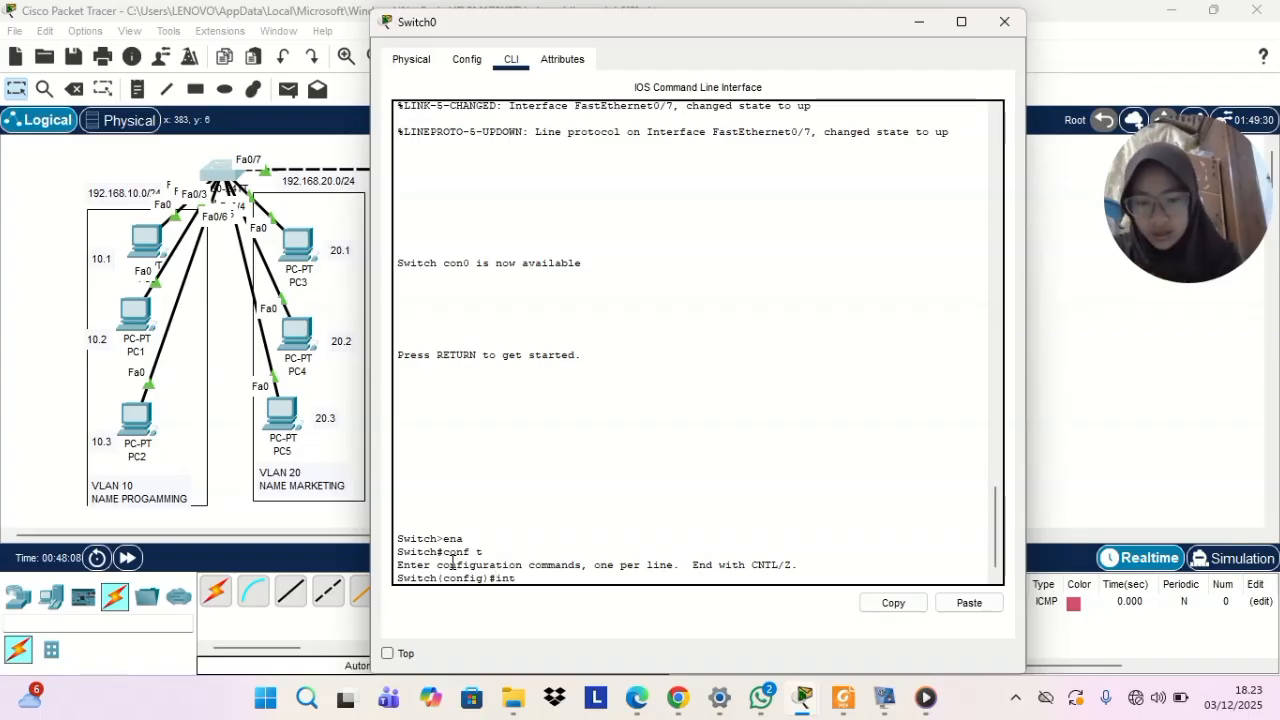
pyautogui.write(' fa')
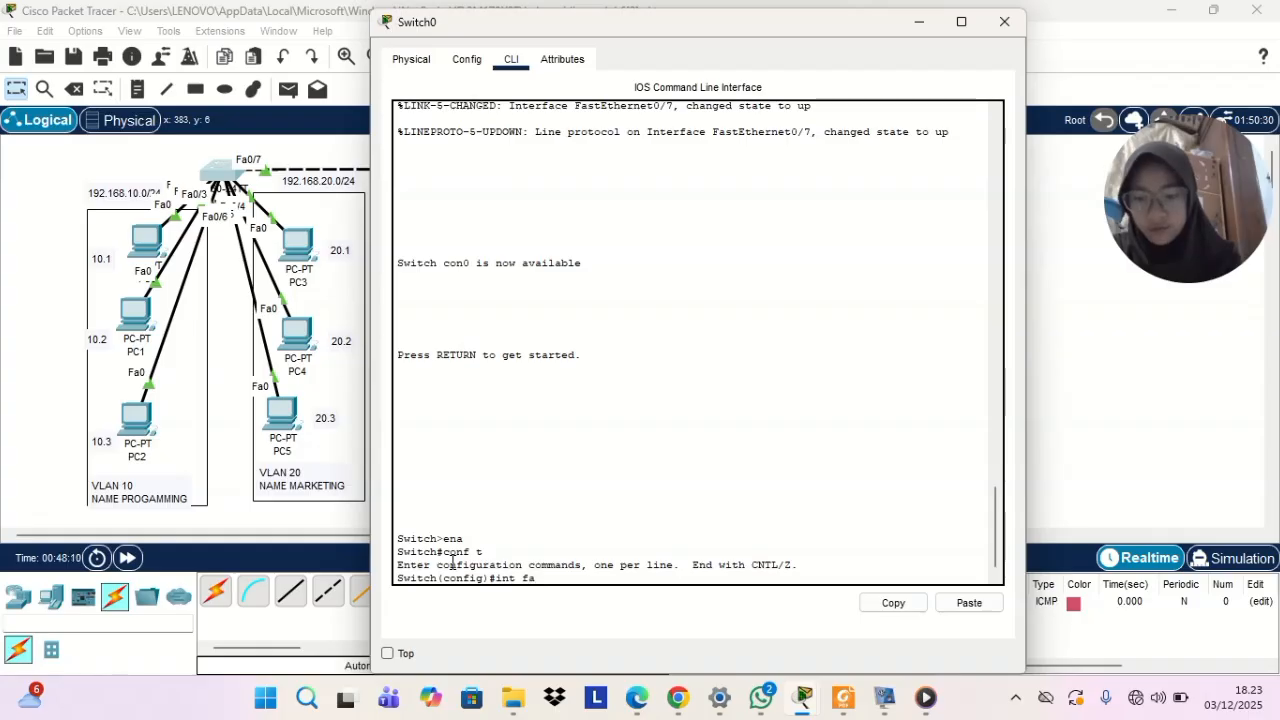
pyautogui.write('0/7')
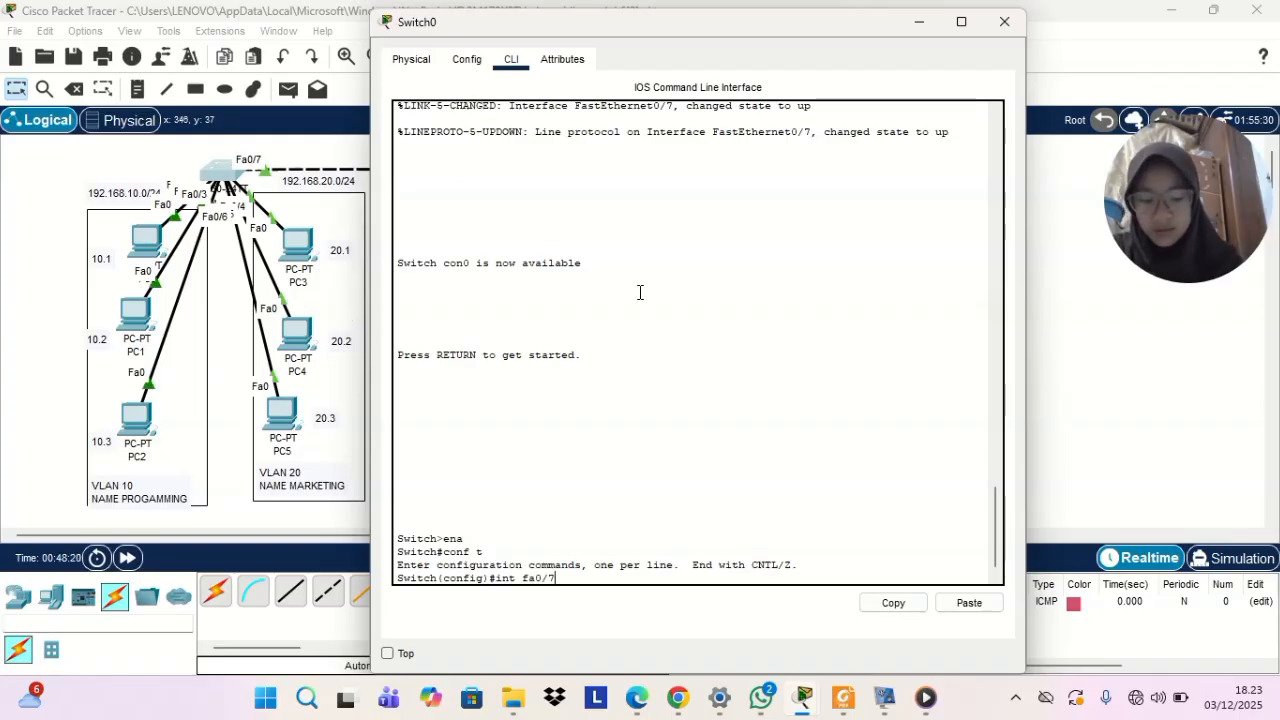
pyautogui.press('Return')
pyautogui.write('sw')
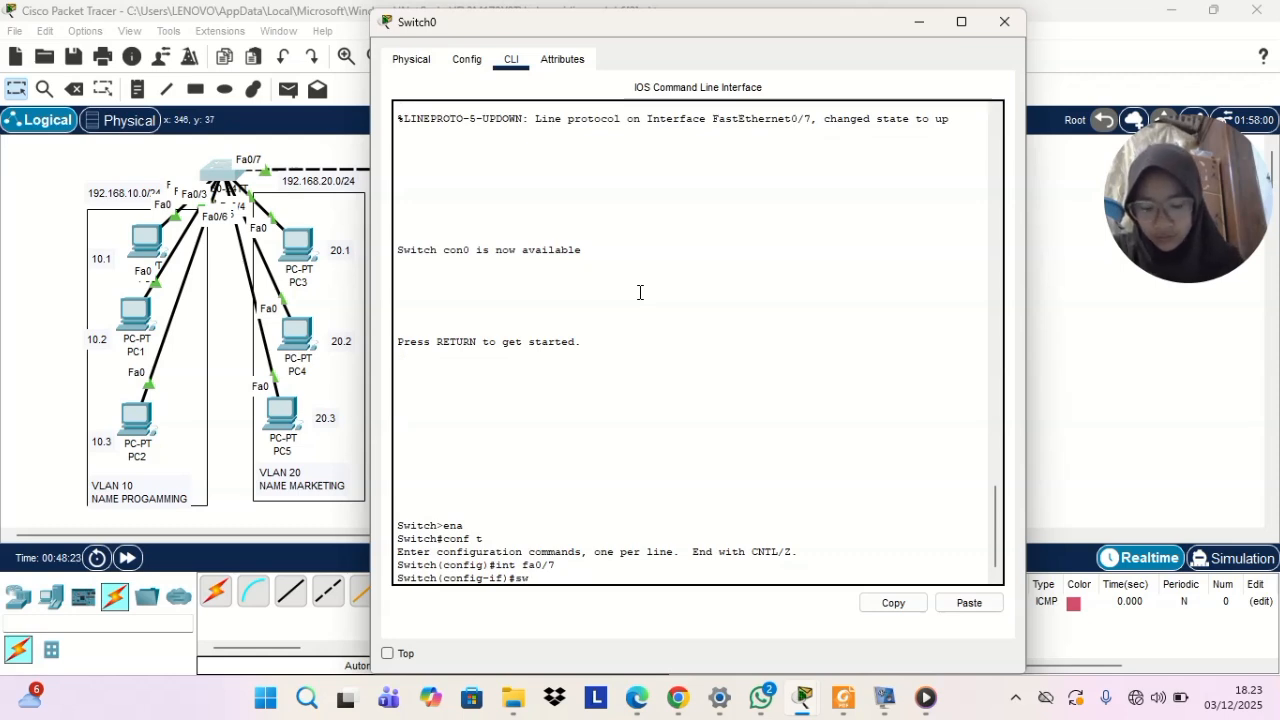
pyautogui.write(' mode')
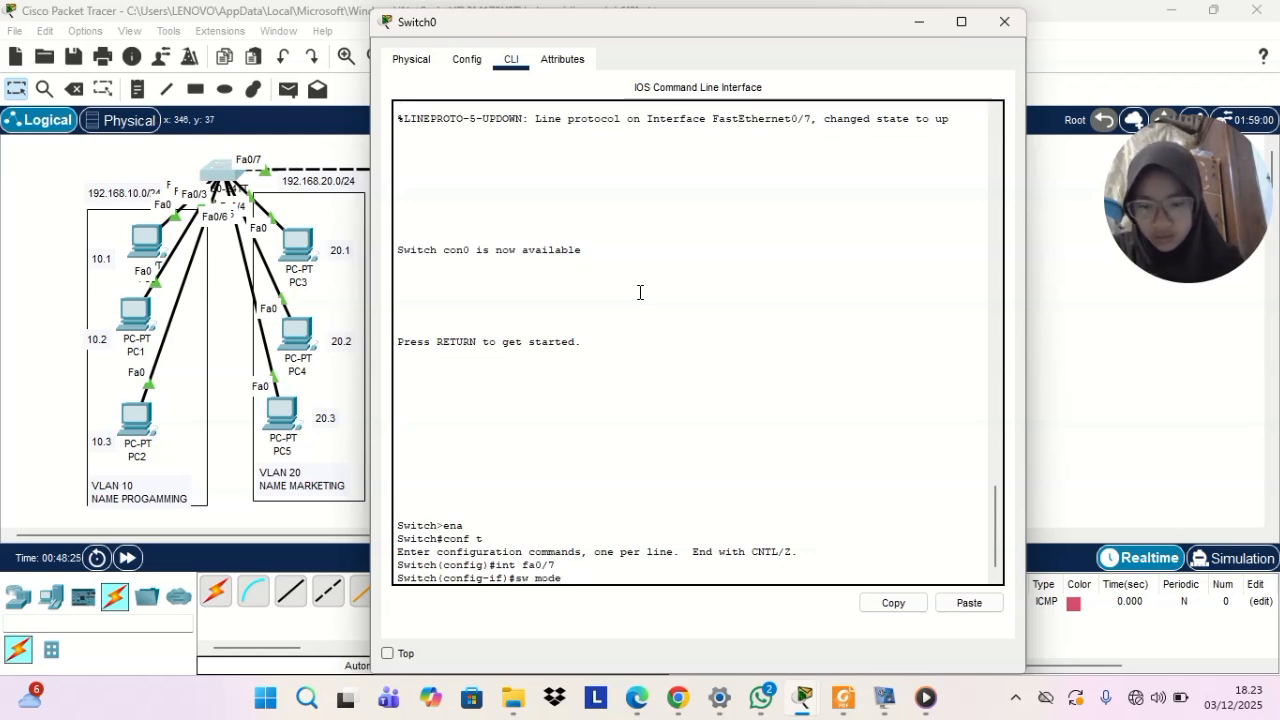
pyautogui.write(' trunk')
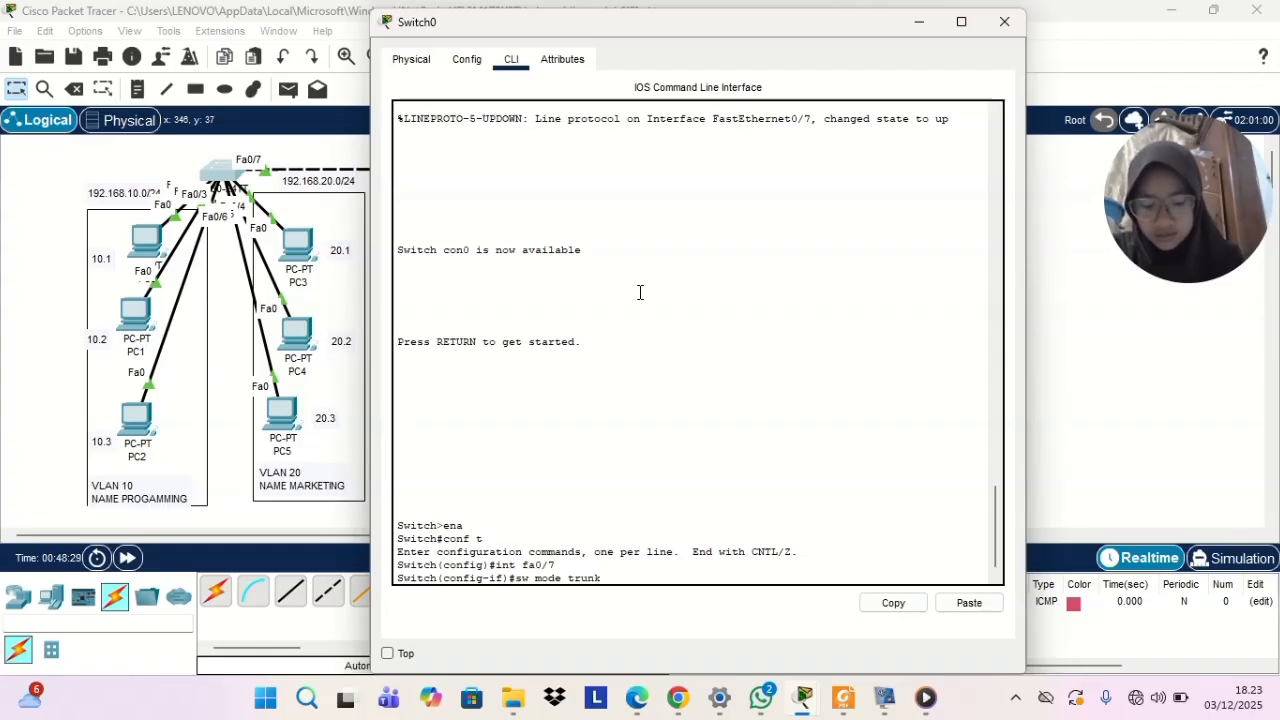
pyautogui.press('Return')
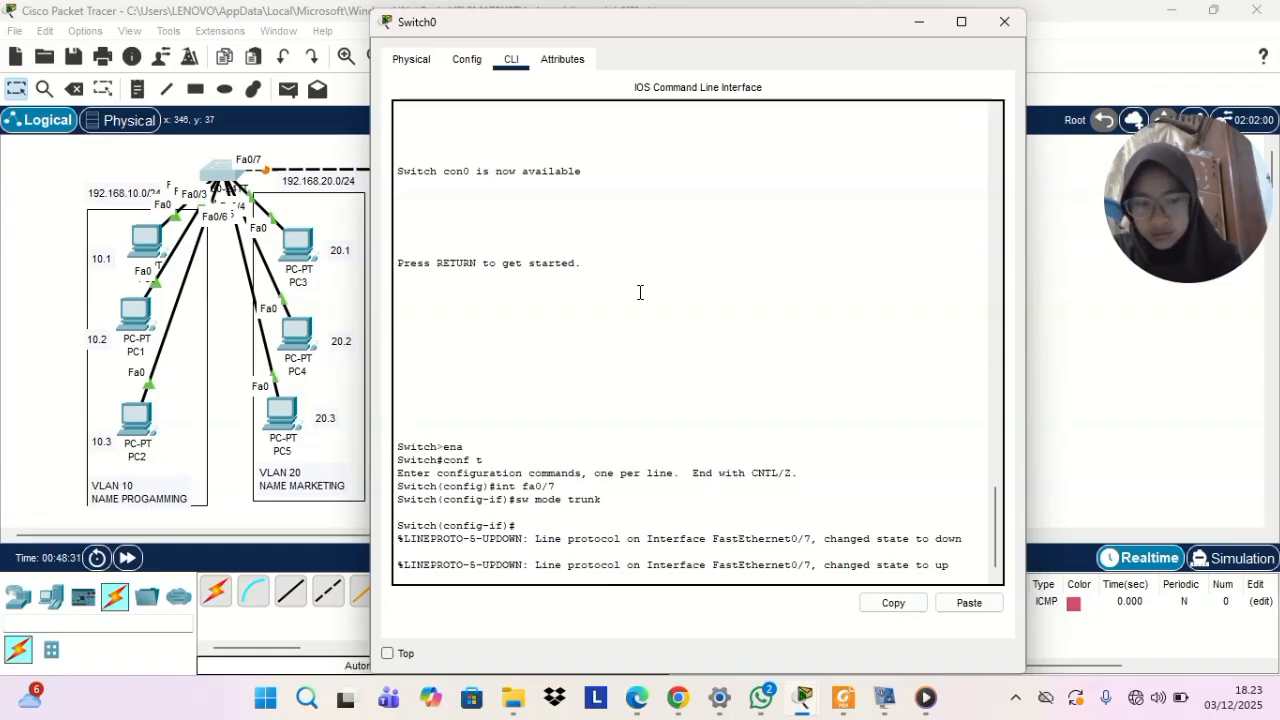
pyautogui.press('Return')
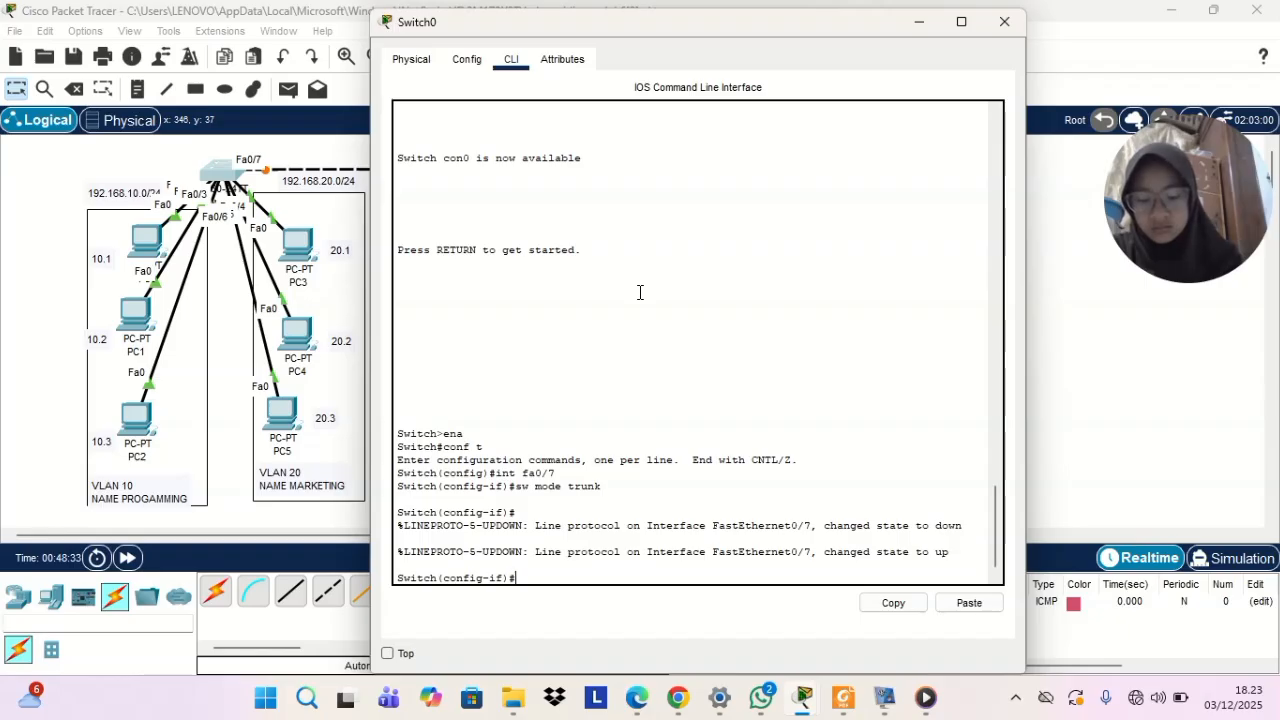
# Run do sh int trunk on Switch0, examine the Fa0/7 trunk information, and put the console away
pyautogui.write('do sh int trunk')
pyautogui.press('Return')
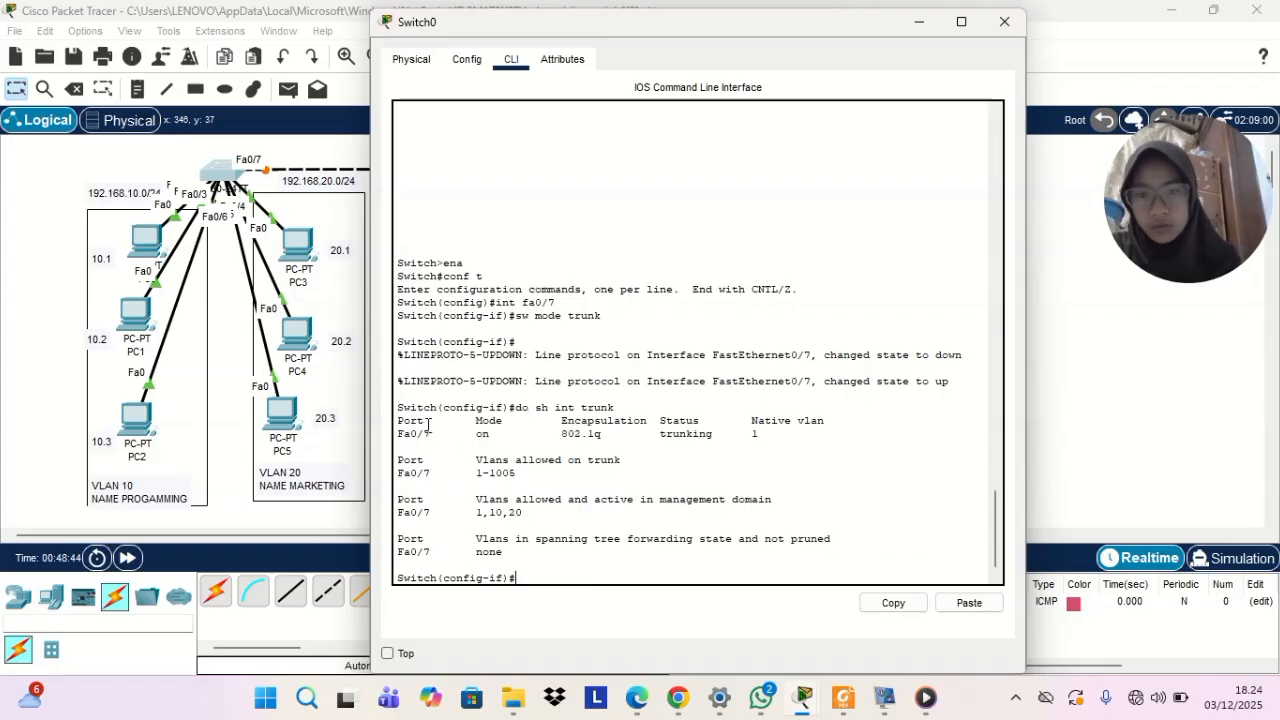
pyautogui.moveTo(428, 425); pyautogui.dragTo(752, 398)
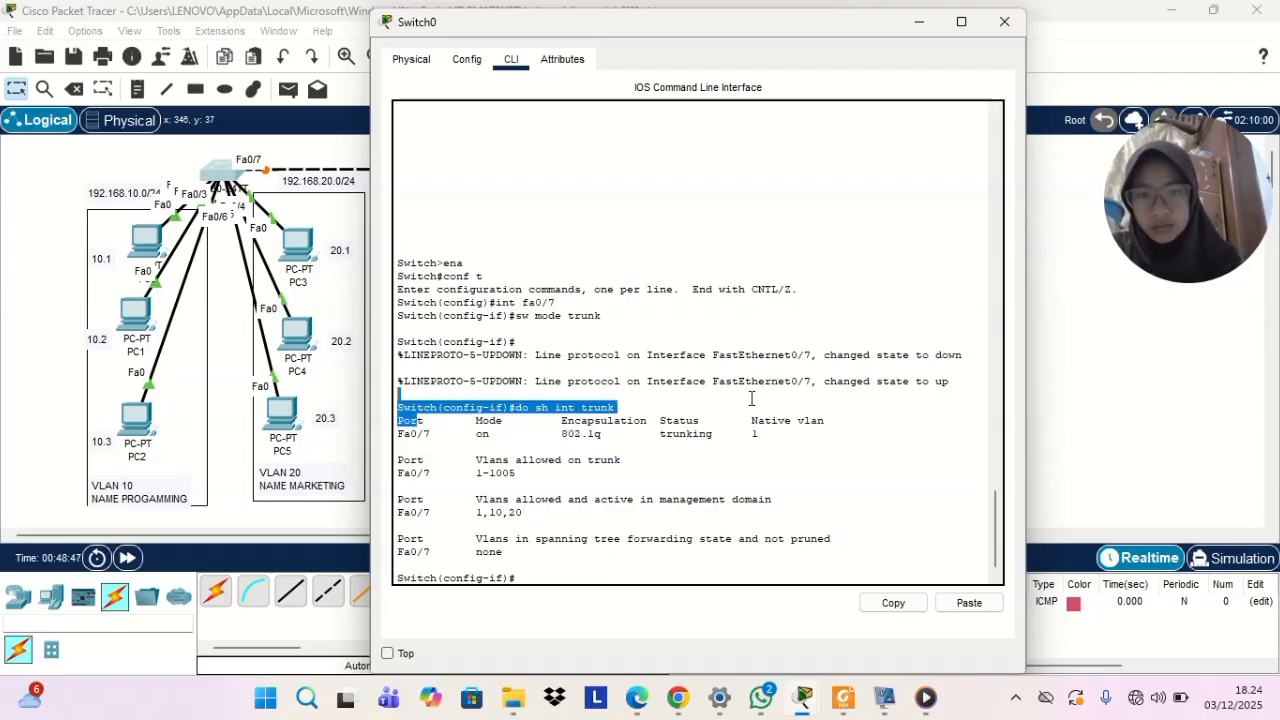
pyautogui.click(951, 455)
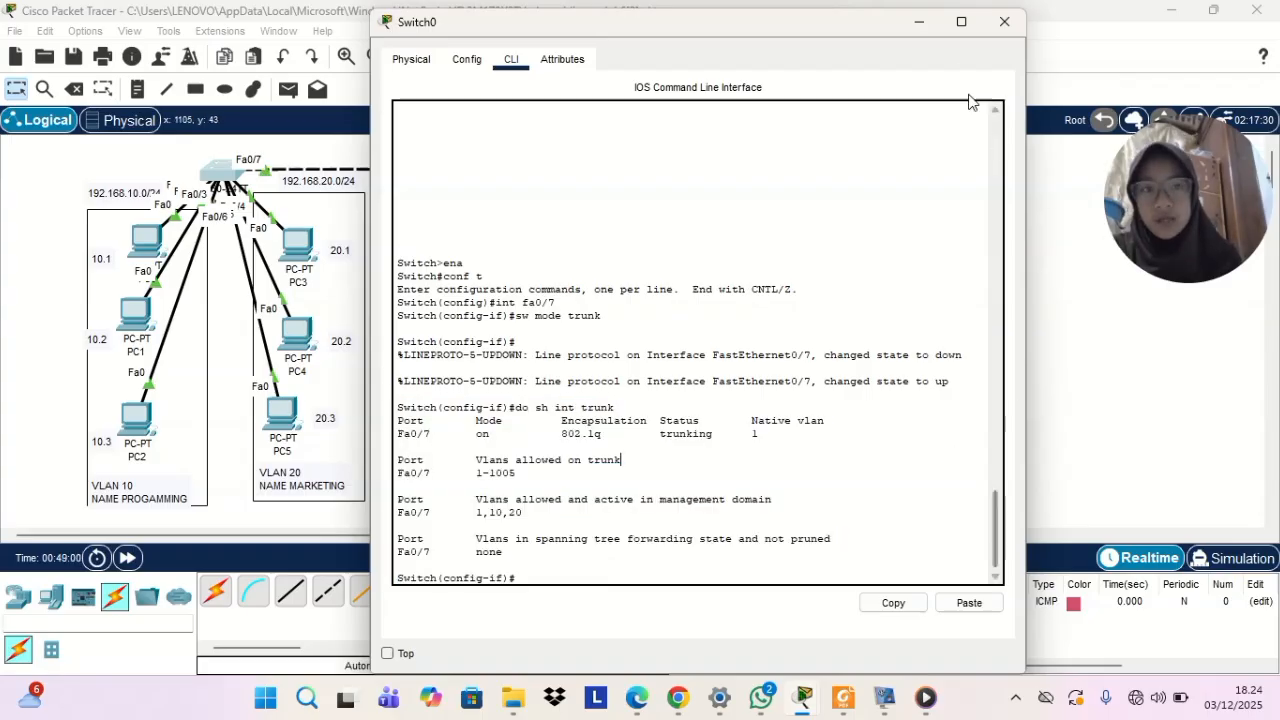
pyautogui.click(919, 22)
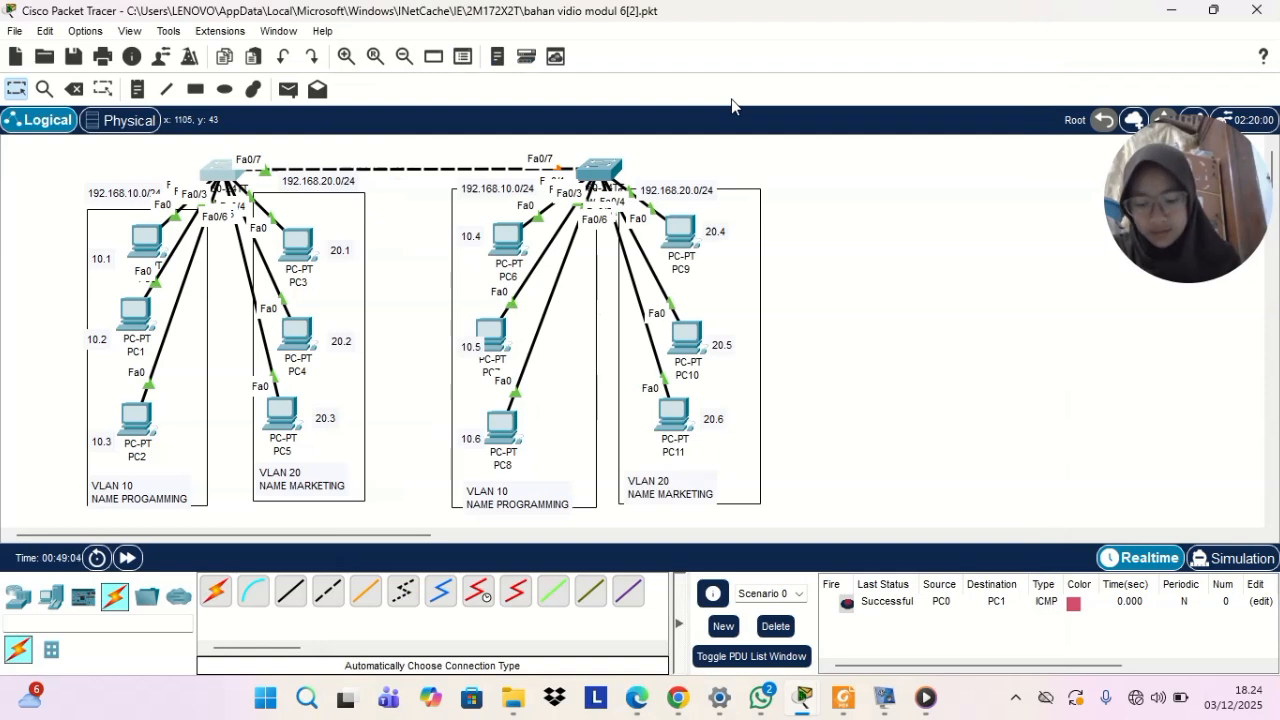
# In Switch1's CLI, select interface fa0/7 and set it to trunk mode with sw mode trunk
pyautogui.click(600, 174)
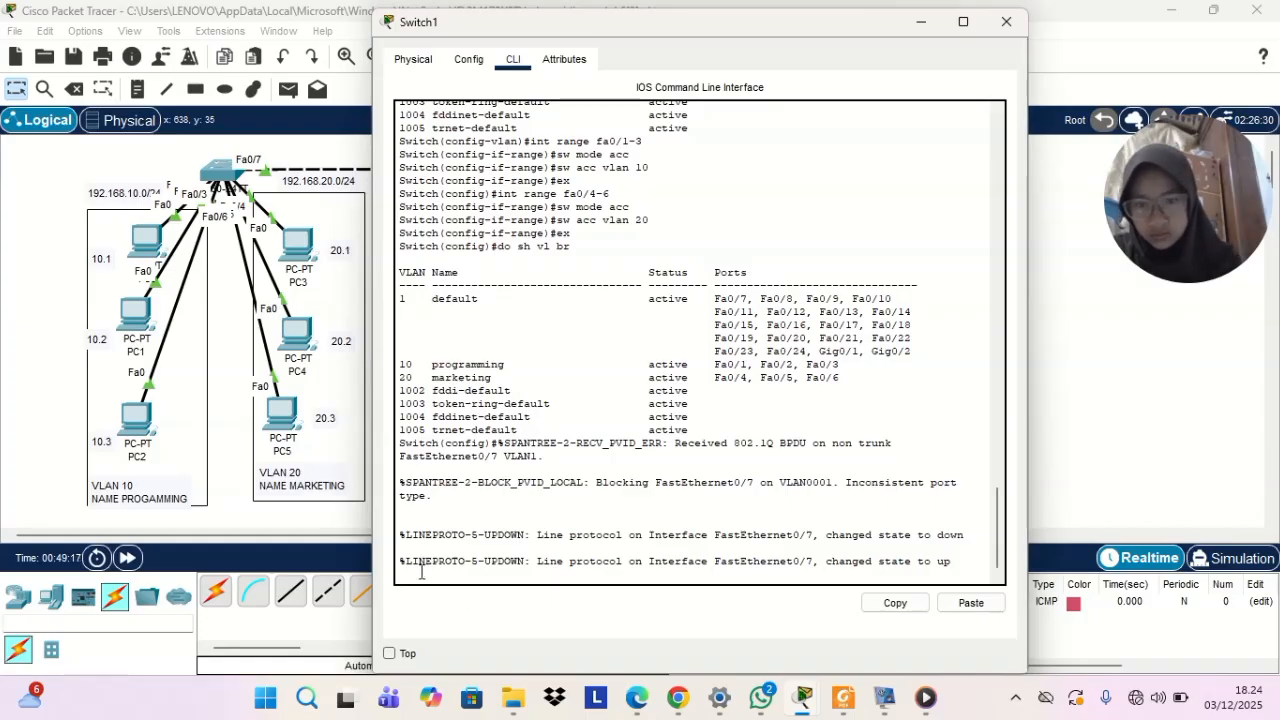
pyautogui.press('Return')
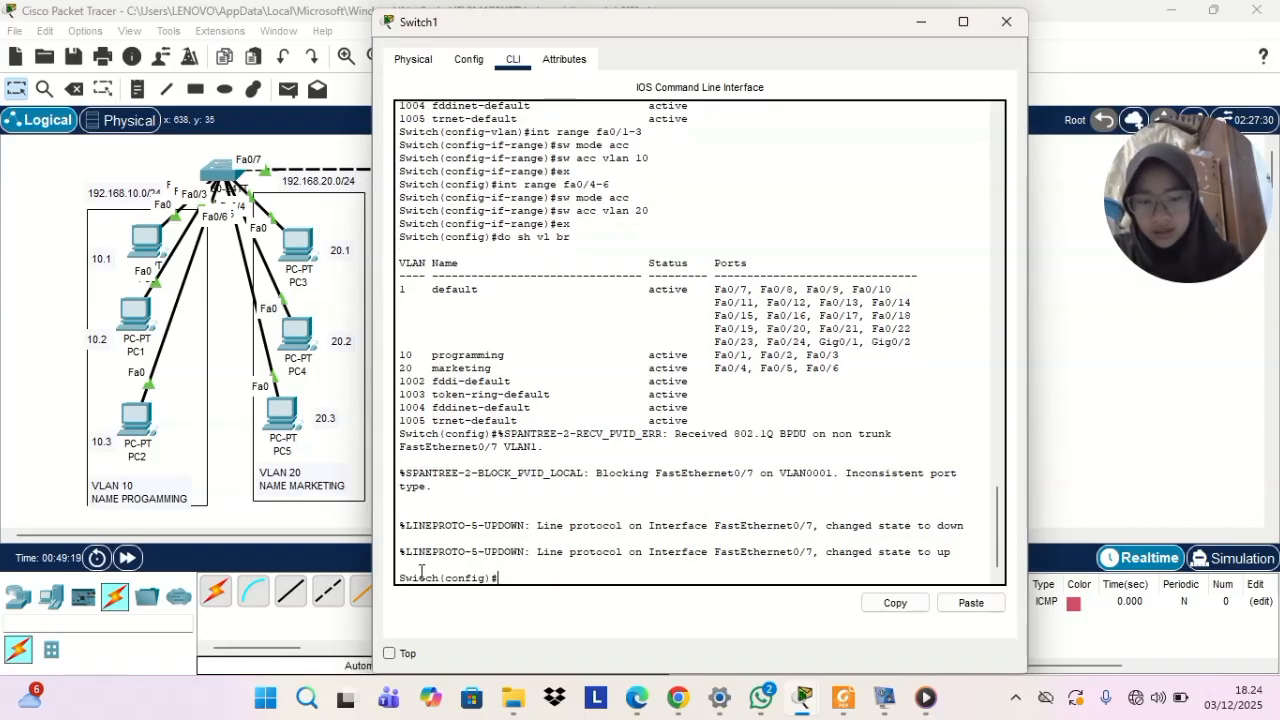
pyautogui.write('int')
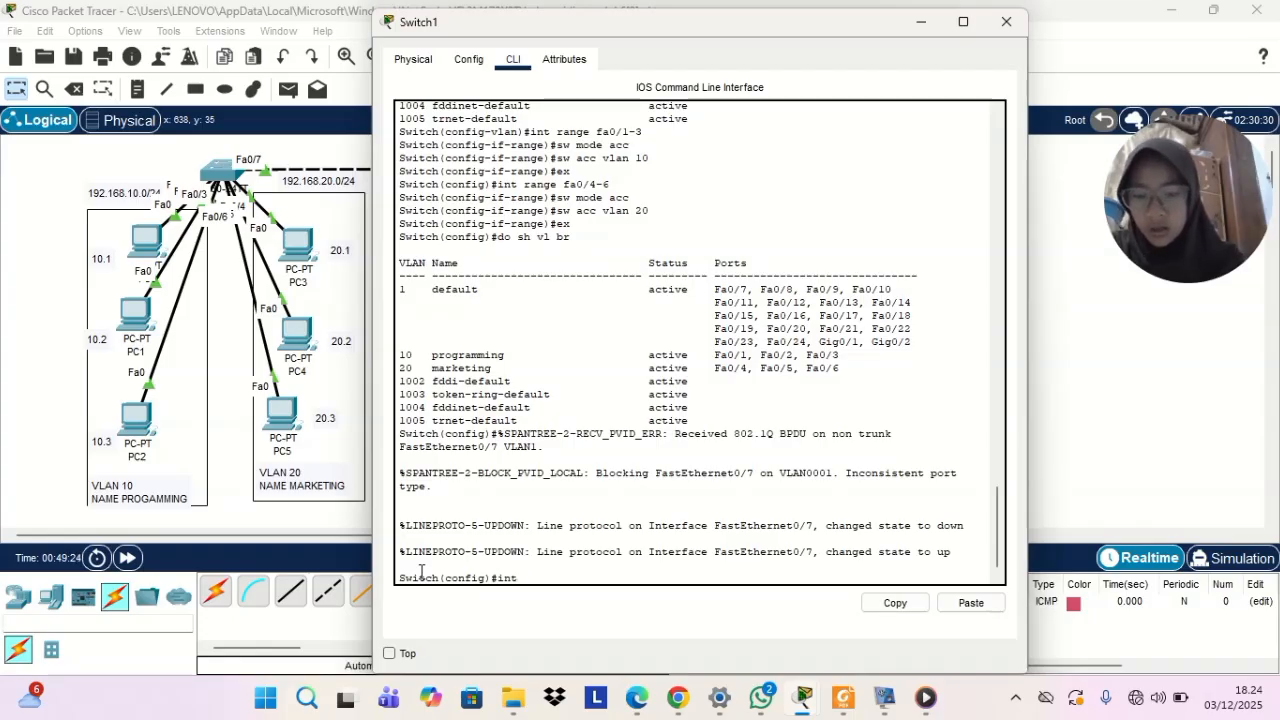
pyautogui.write('fa0/')
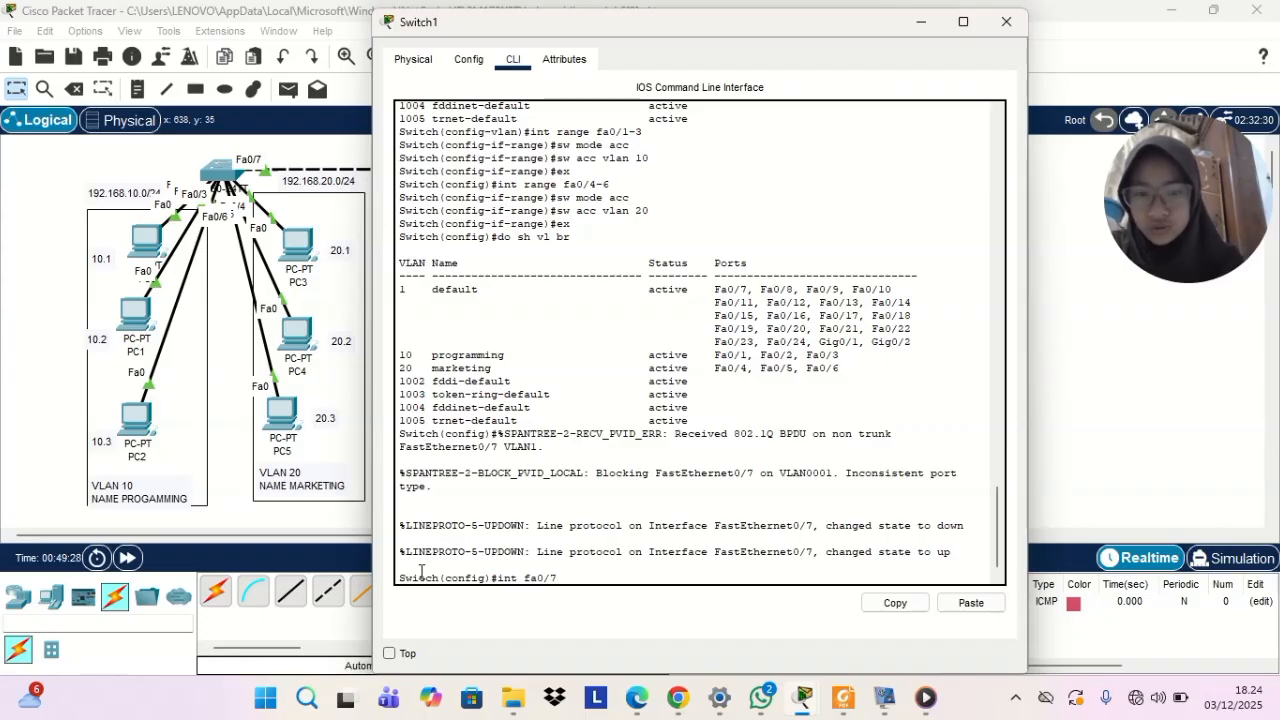
pyautogui.write('7')
pyautogui.press('Return')
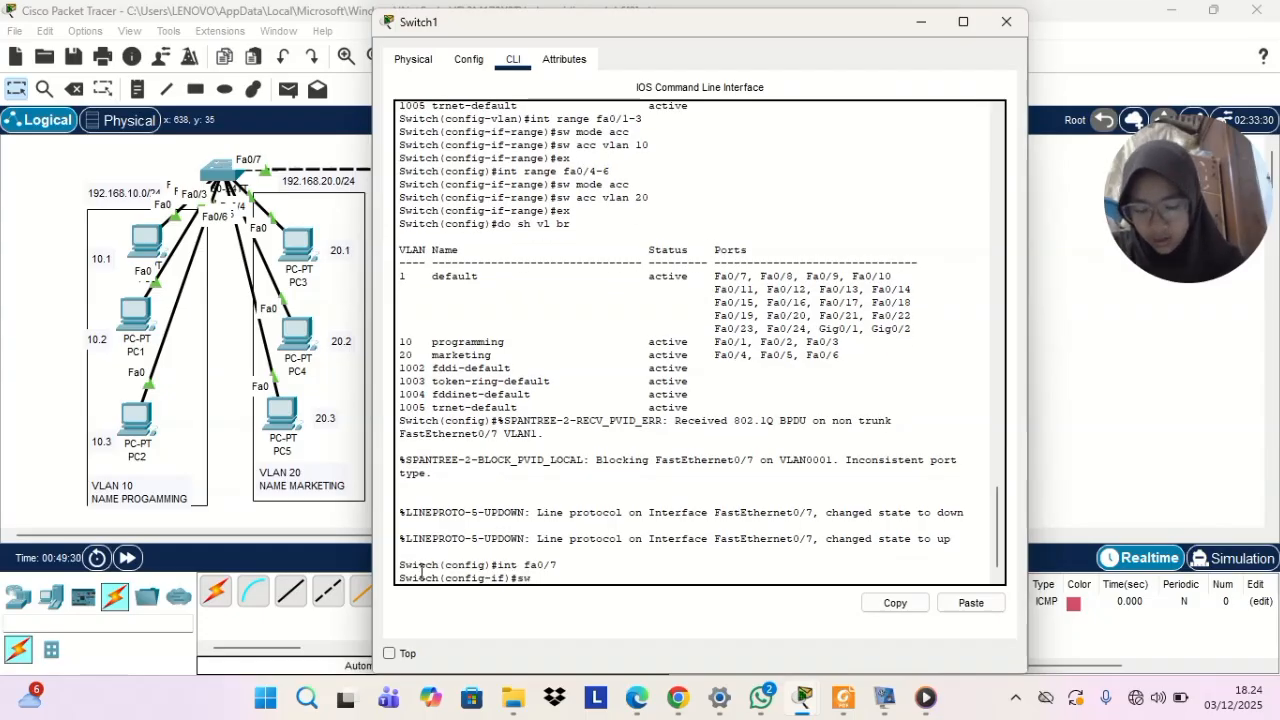
pyautogui.write('sw mode ')
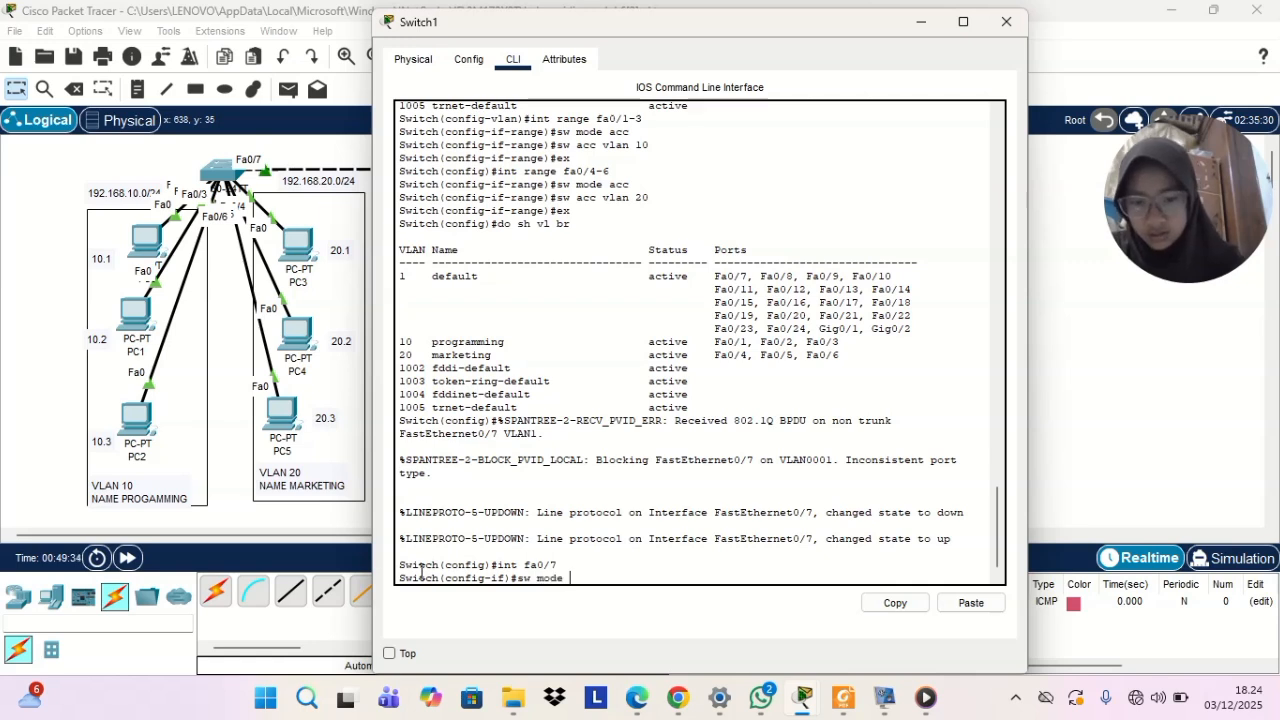
pyautogui.write('trunk')
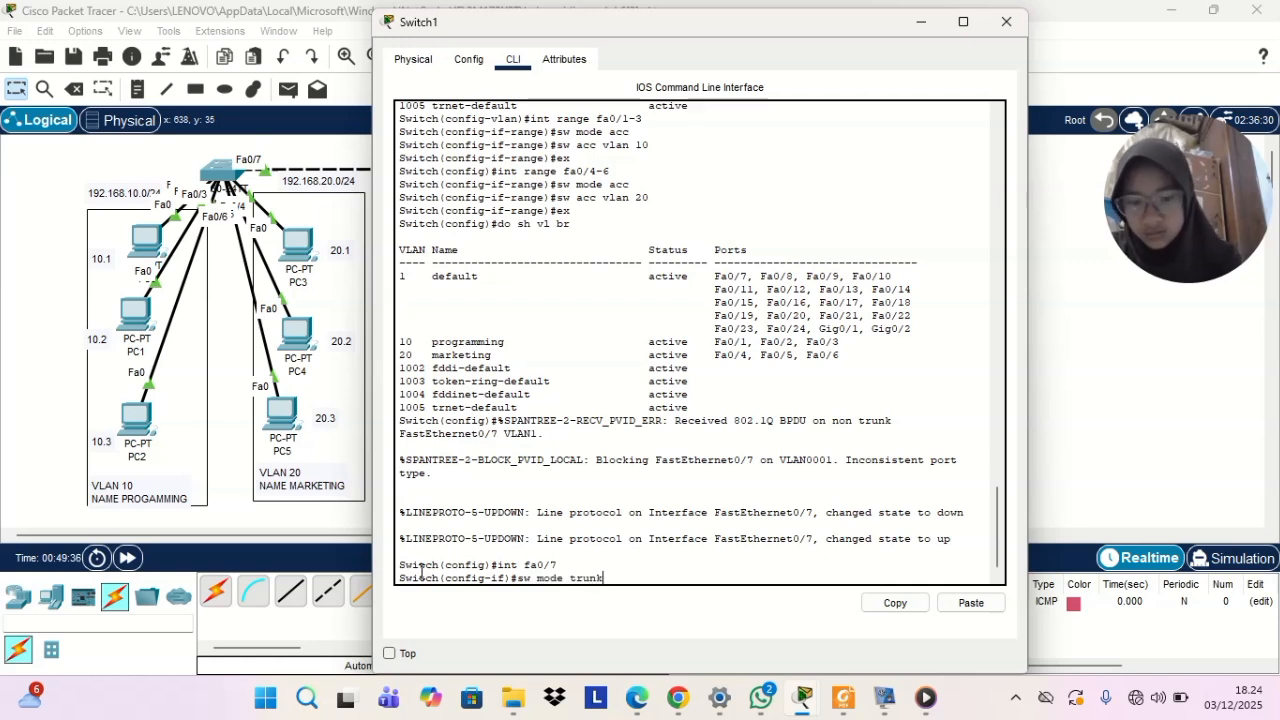
pyautogui.press('Return')
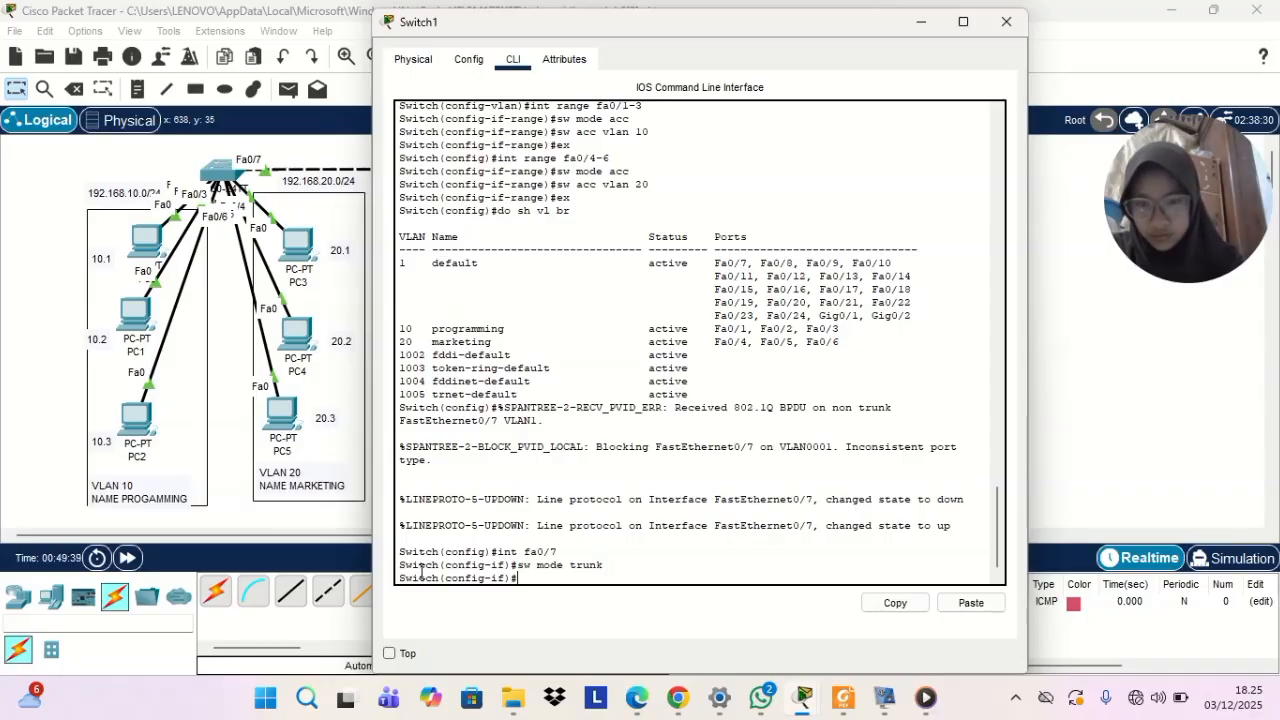
# Run do sh int trunk on Switch1, examine the Fa0/7 mode, encapsulation and status row, and put the console away
pyautogui.write('do sh ')
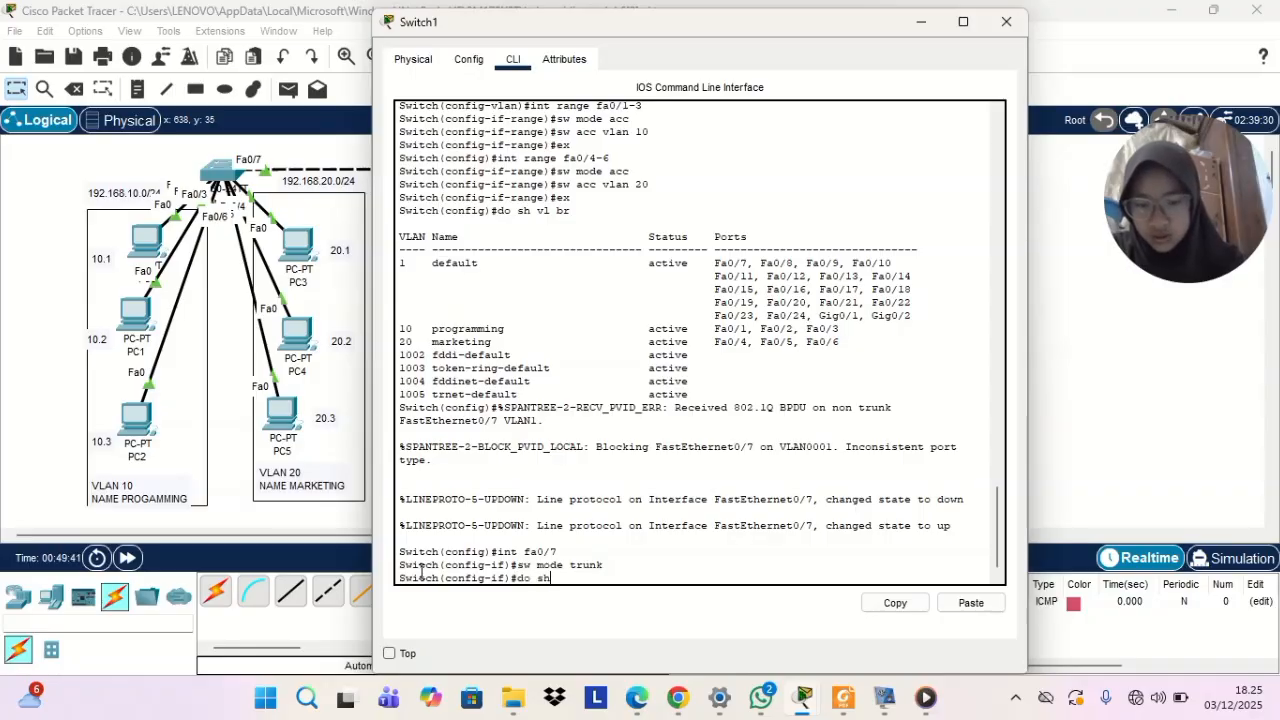
pyautogui.write('in')
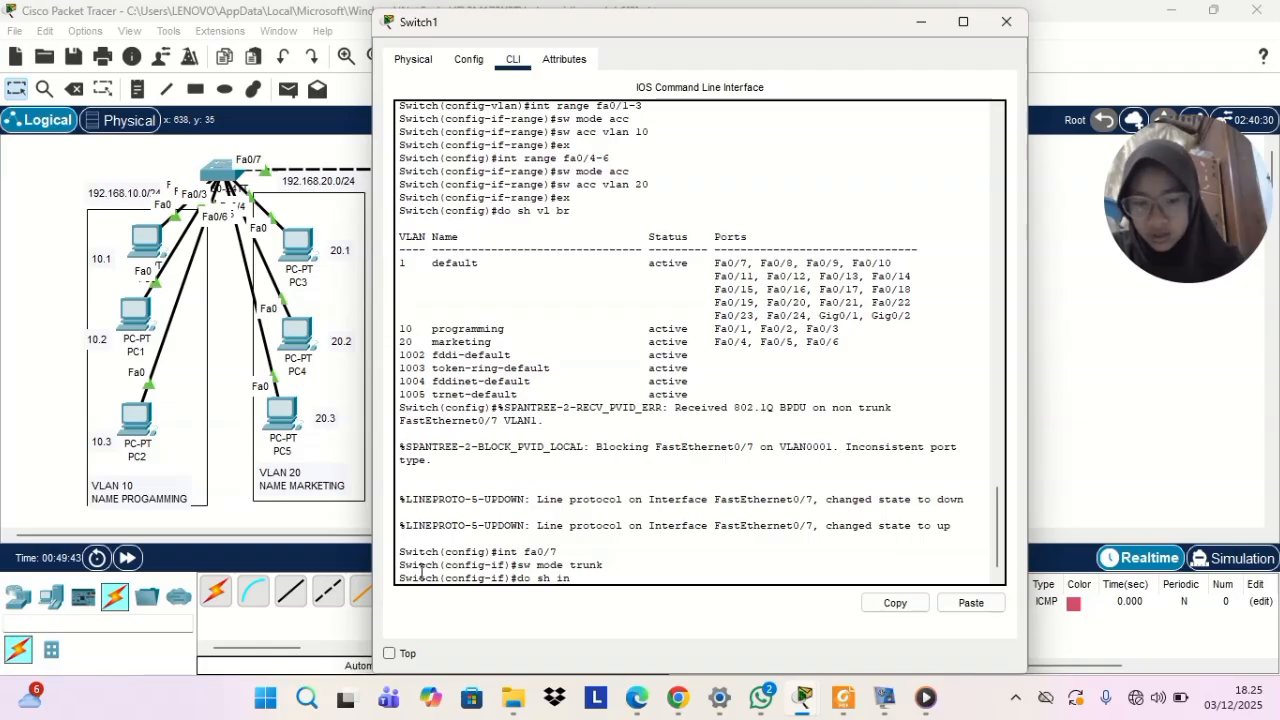
pyautogui.write('t trunk')
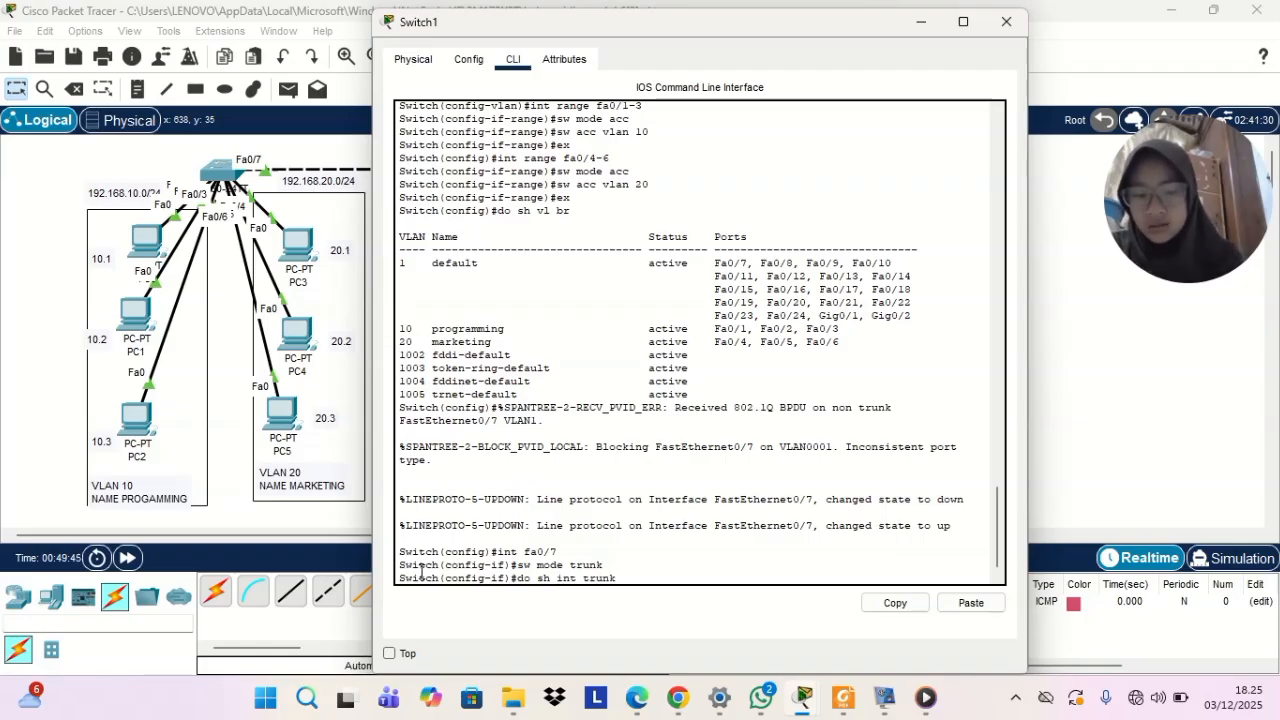
pyautogui.press('Return')
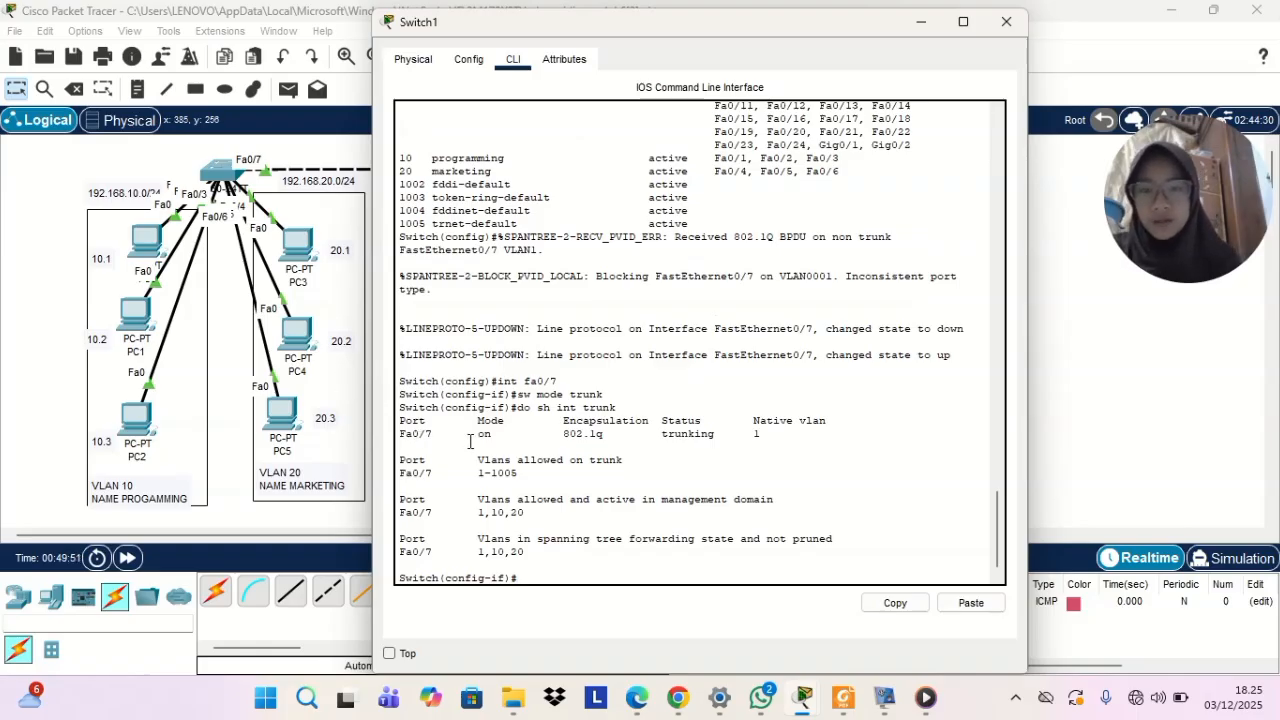
pyautogui.moveTo(472, 434); pyautogui.dragTo(585, 455)
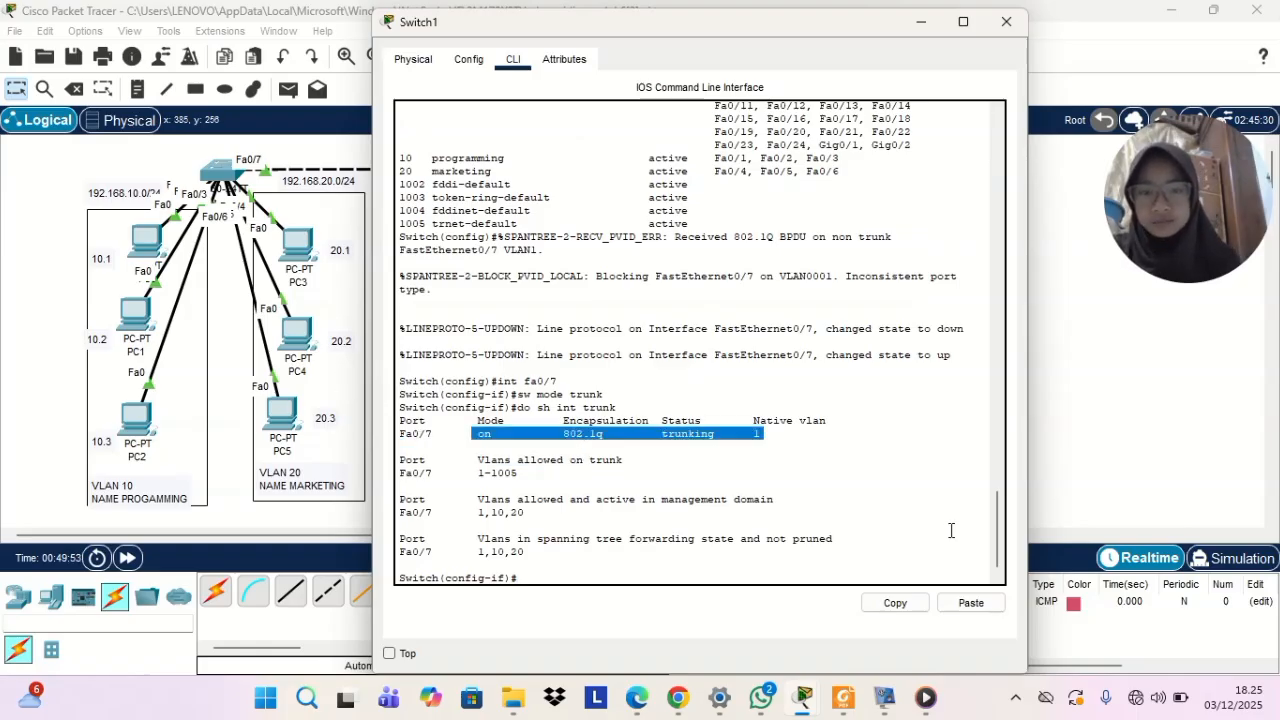
pyautogui.click(910, 458)
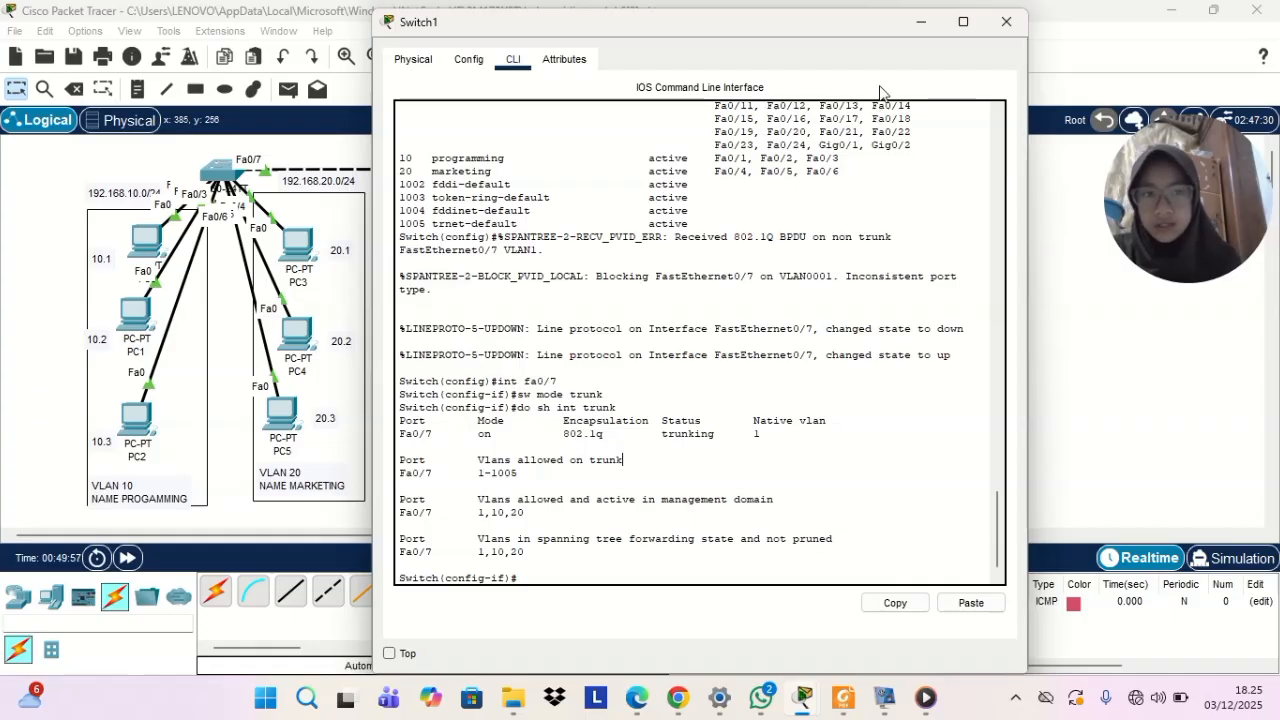
pyautogui.click(913, 28)
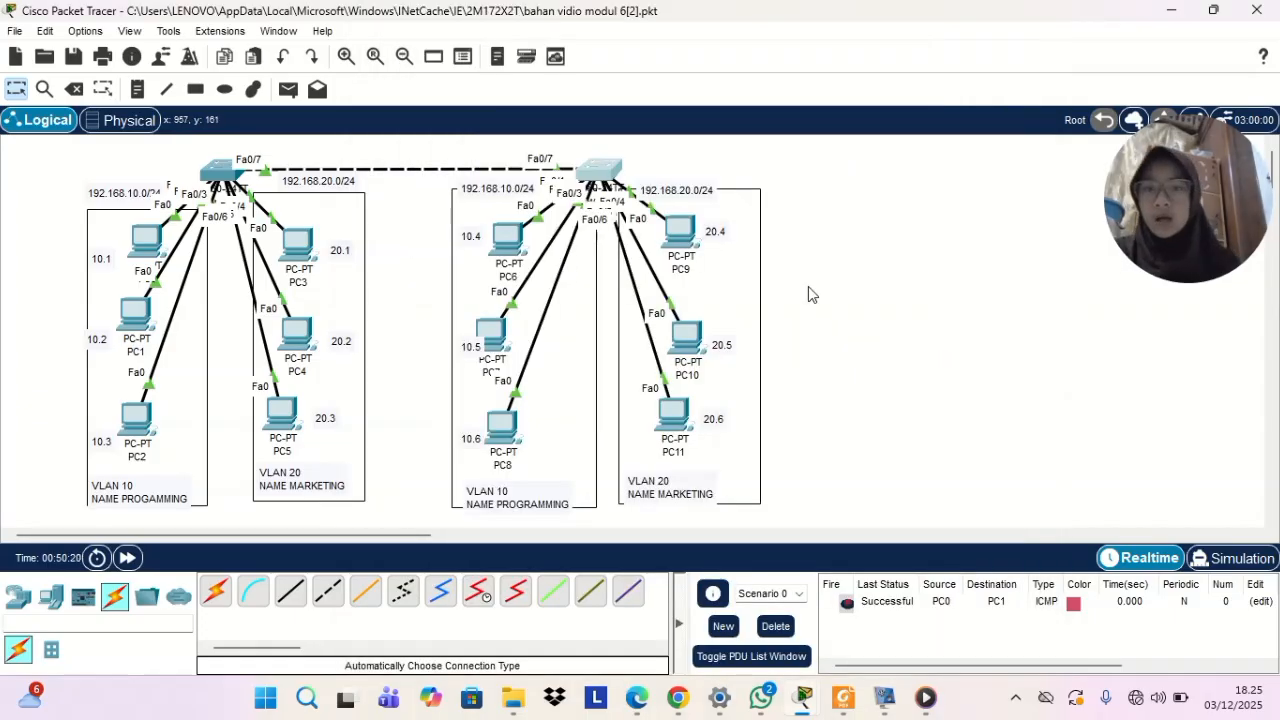
# In Switch0's CLI, reselect interface fa0/7 and restrict its trunk to VLANs 10 and 20 with sw trunk allowed vlan 10,20
pyautogui.click(222, 170)
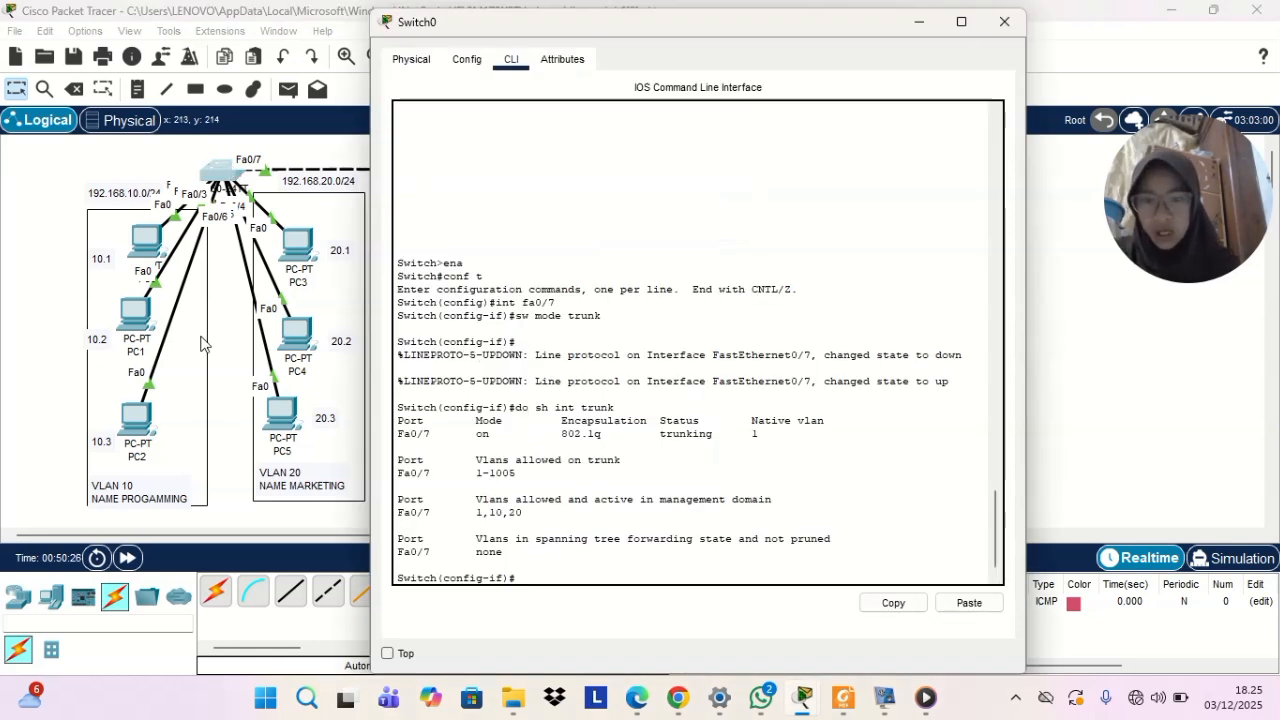
pyautogui.click(537, 566)
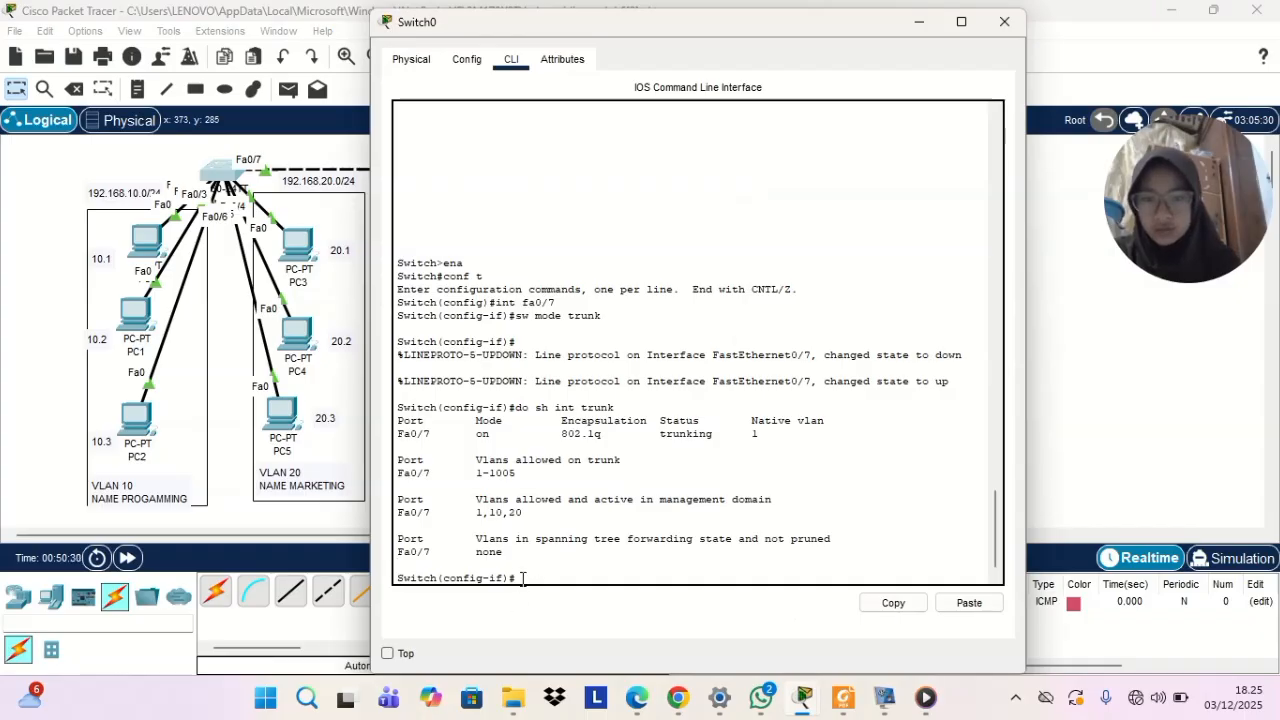
pyautogui.write('ex')
pyautogui.press('Return')
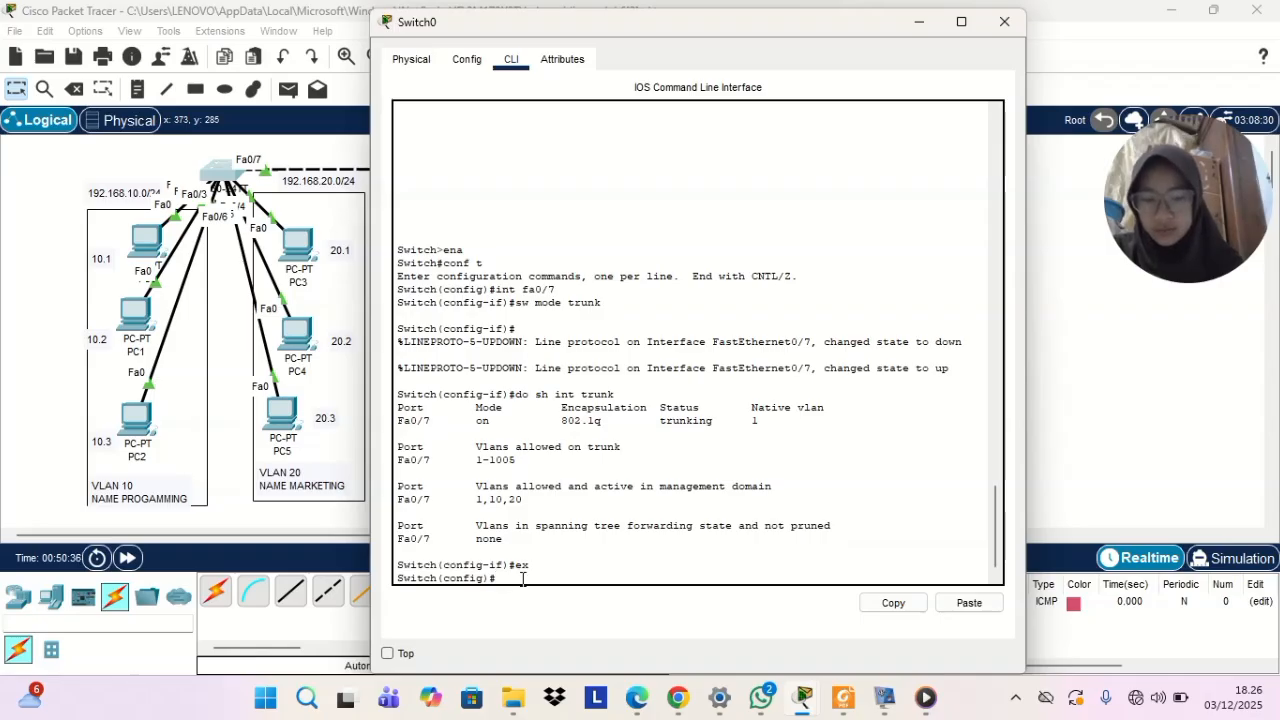
pyautogui.write('i')
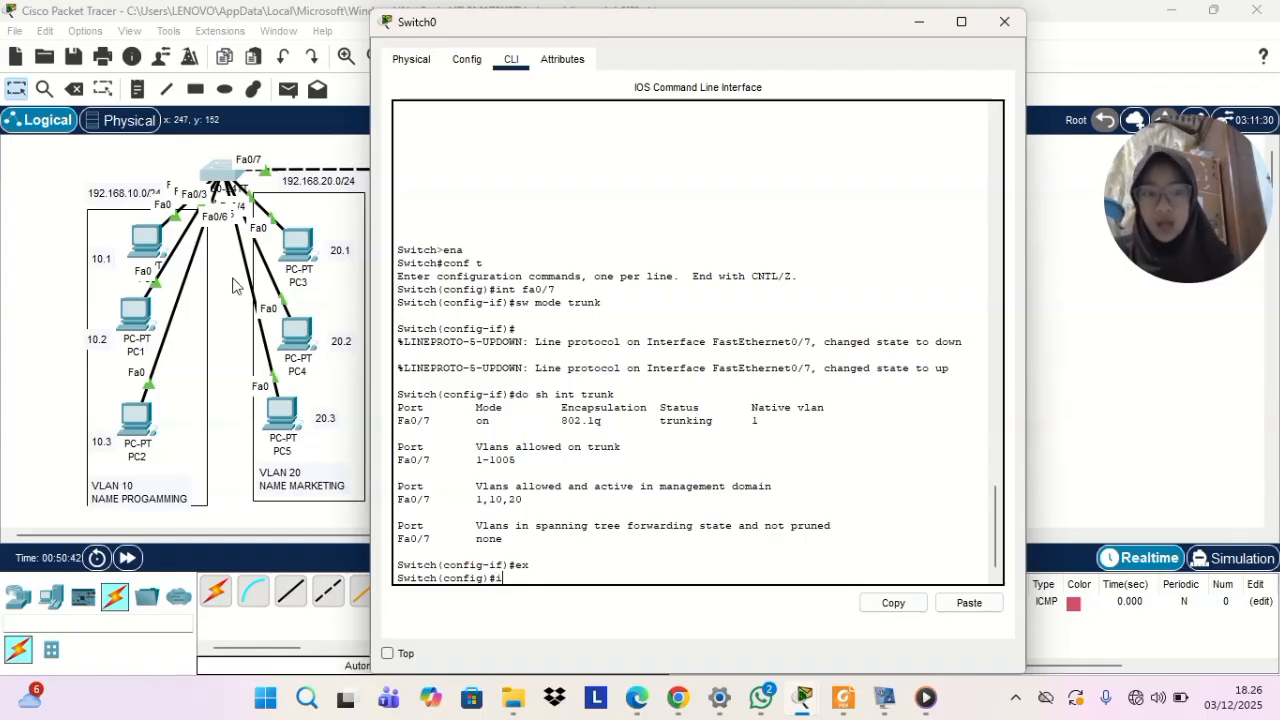
pyautogui.write('nt fa')
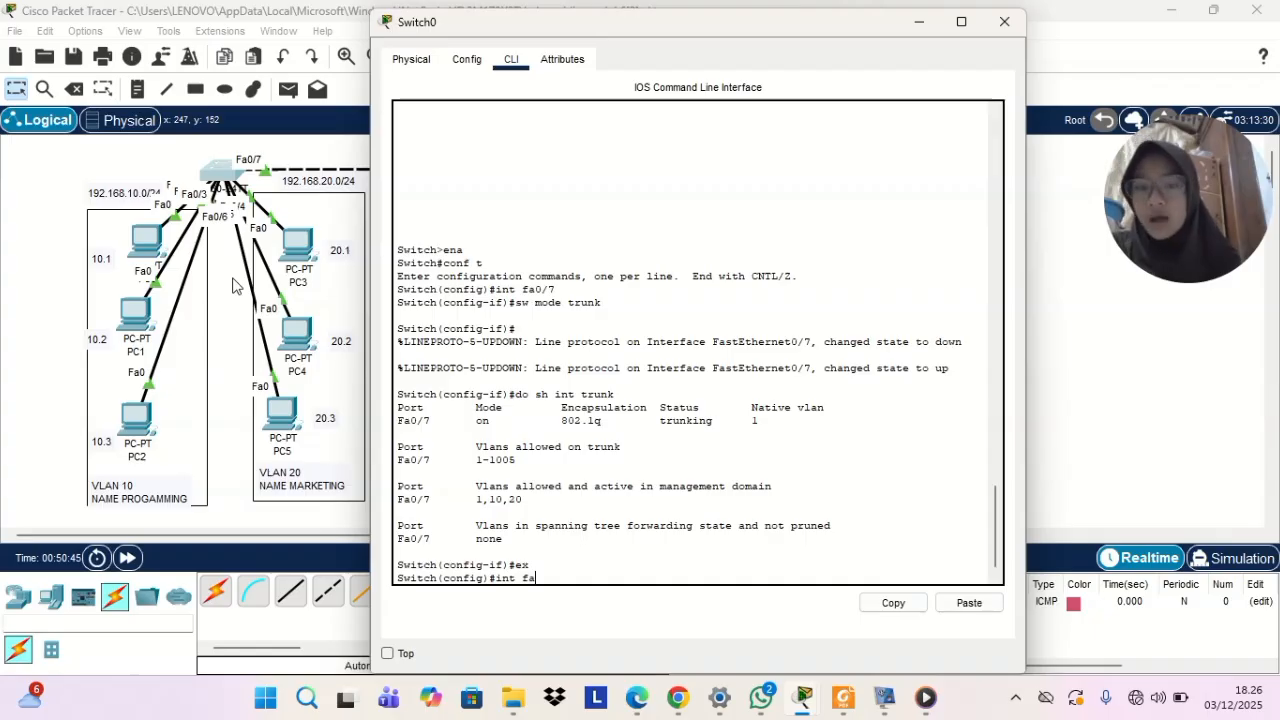
pyautogui.write('0/7')
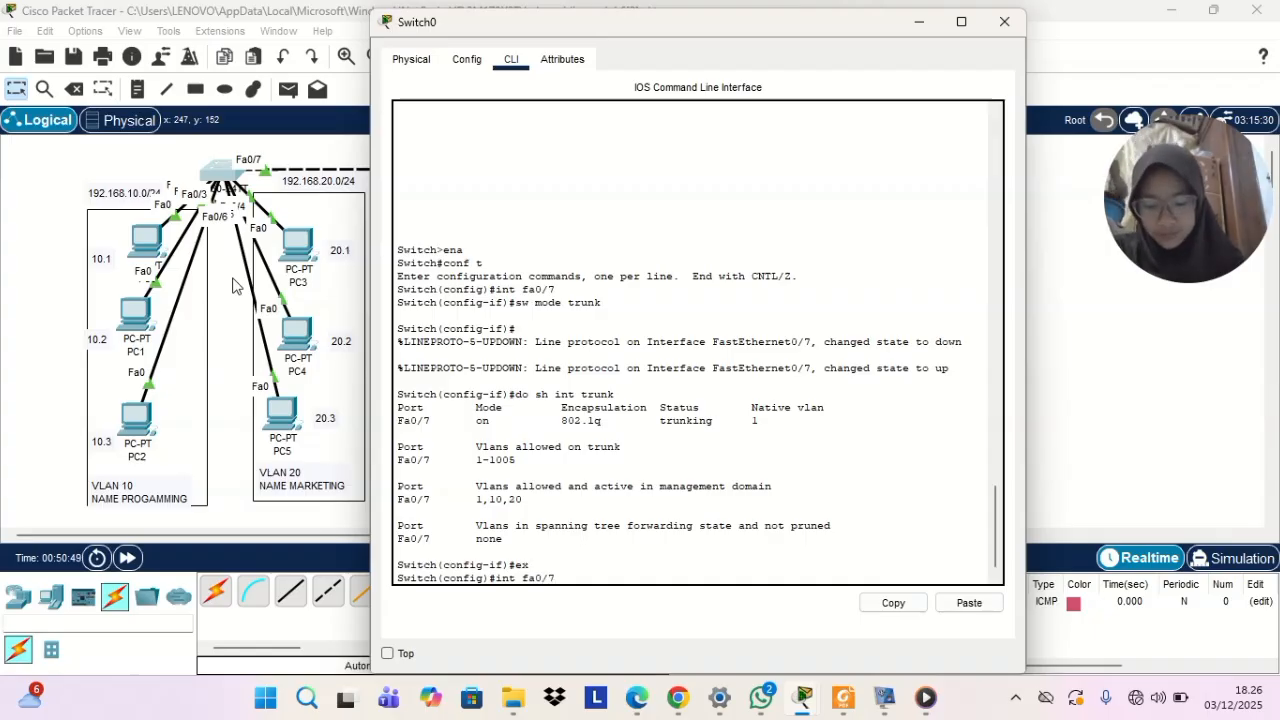
pyautogui.press('Return')
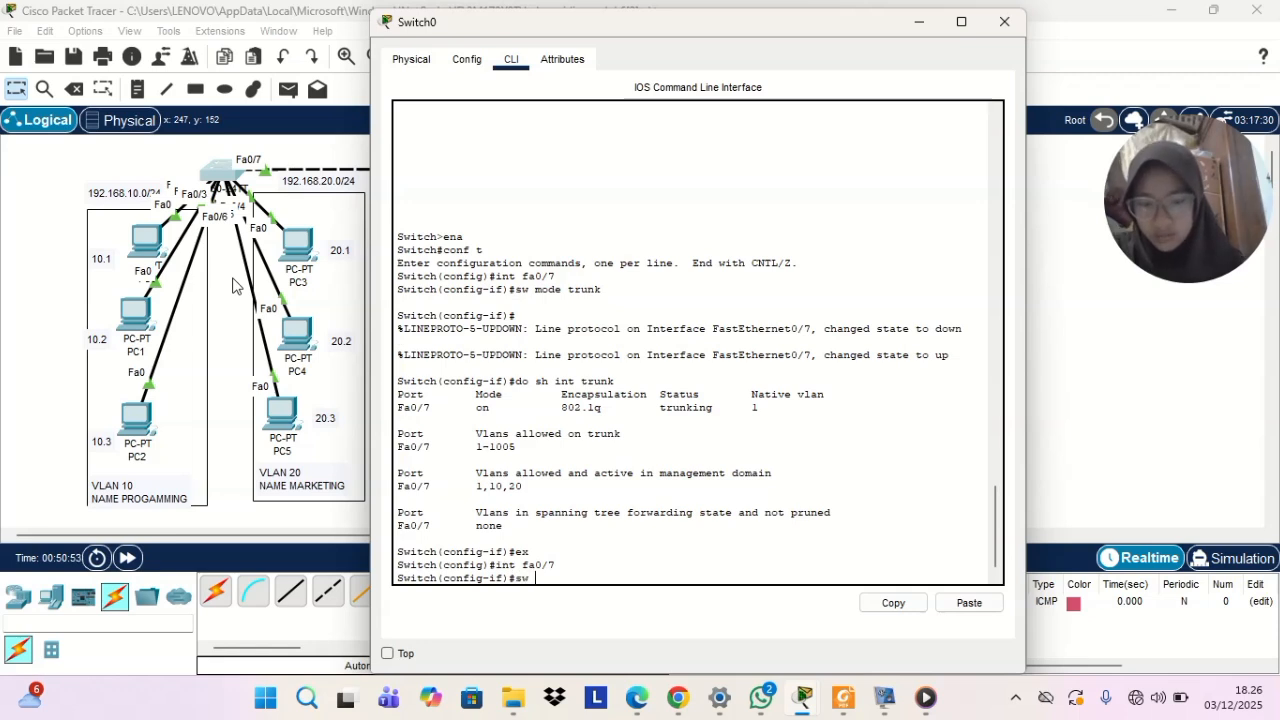
pyautogui.write('sw trunk allowed')
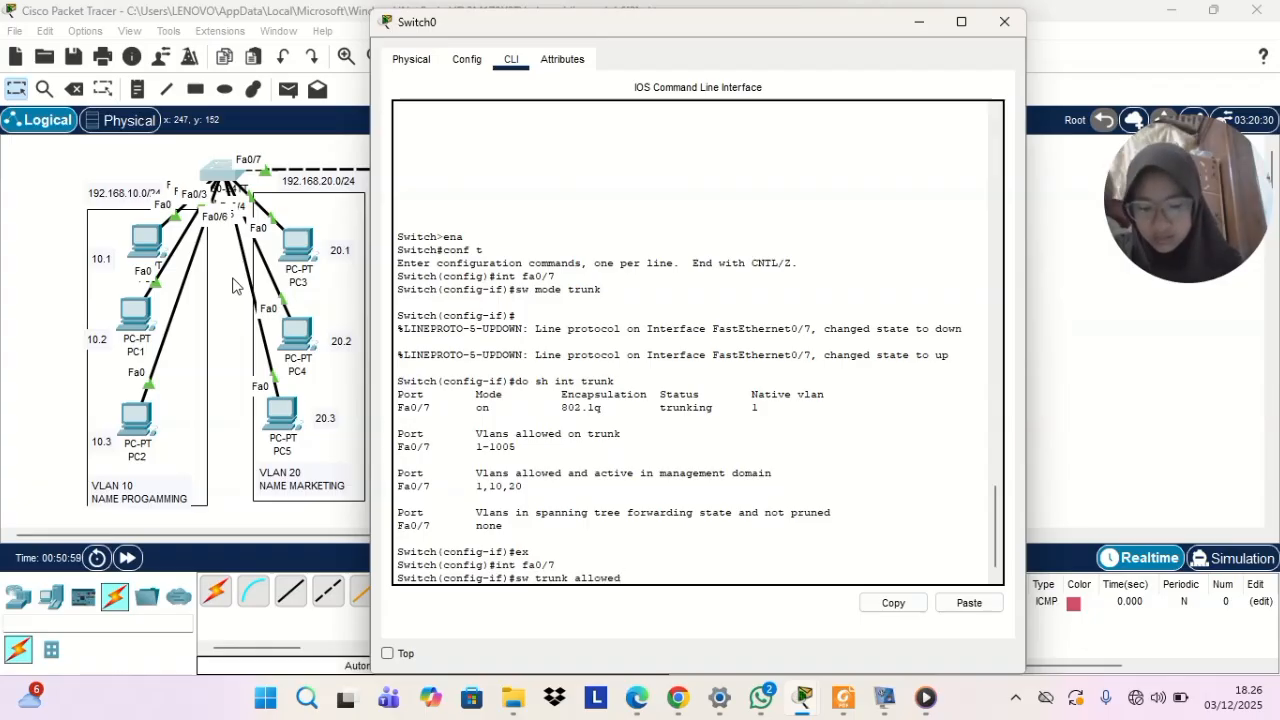
pyautogui.write(' vlan')
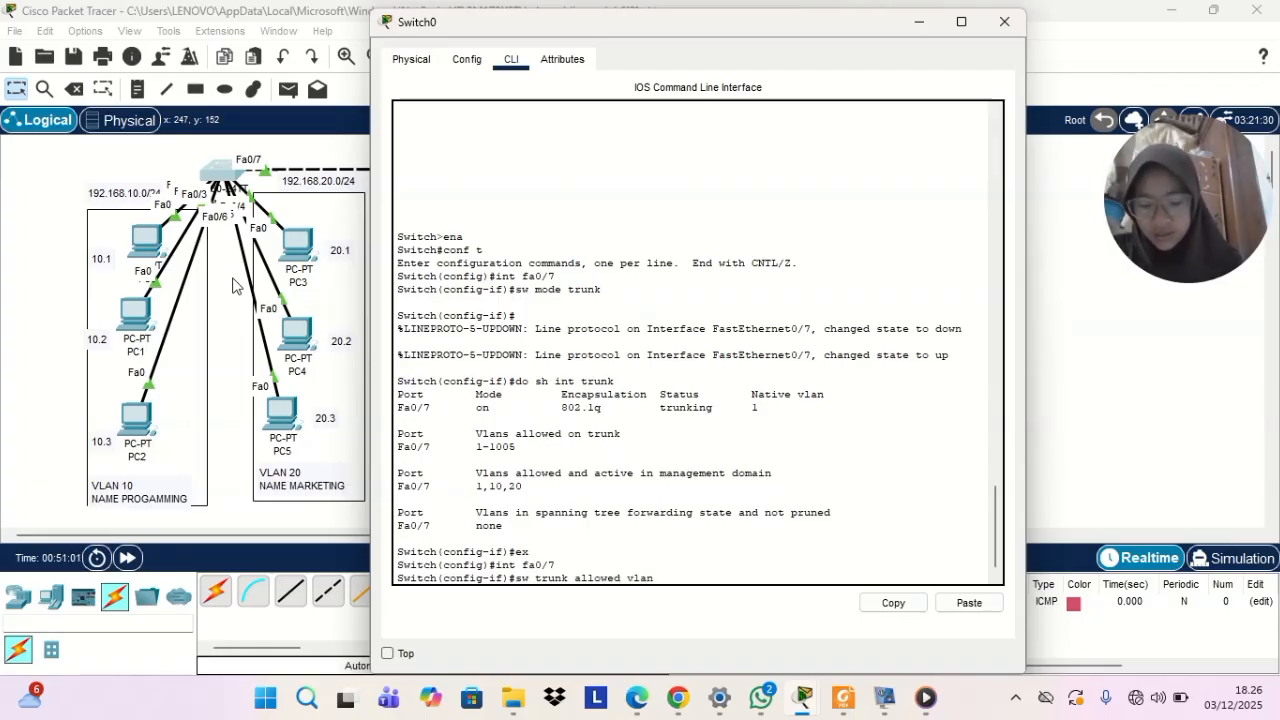
pyautogui.write(' 10,20')
pyautogui.press('Return')
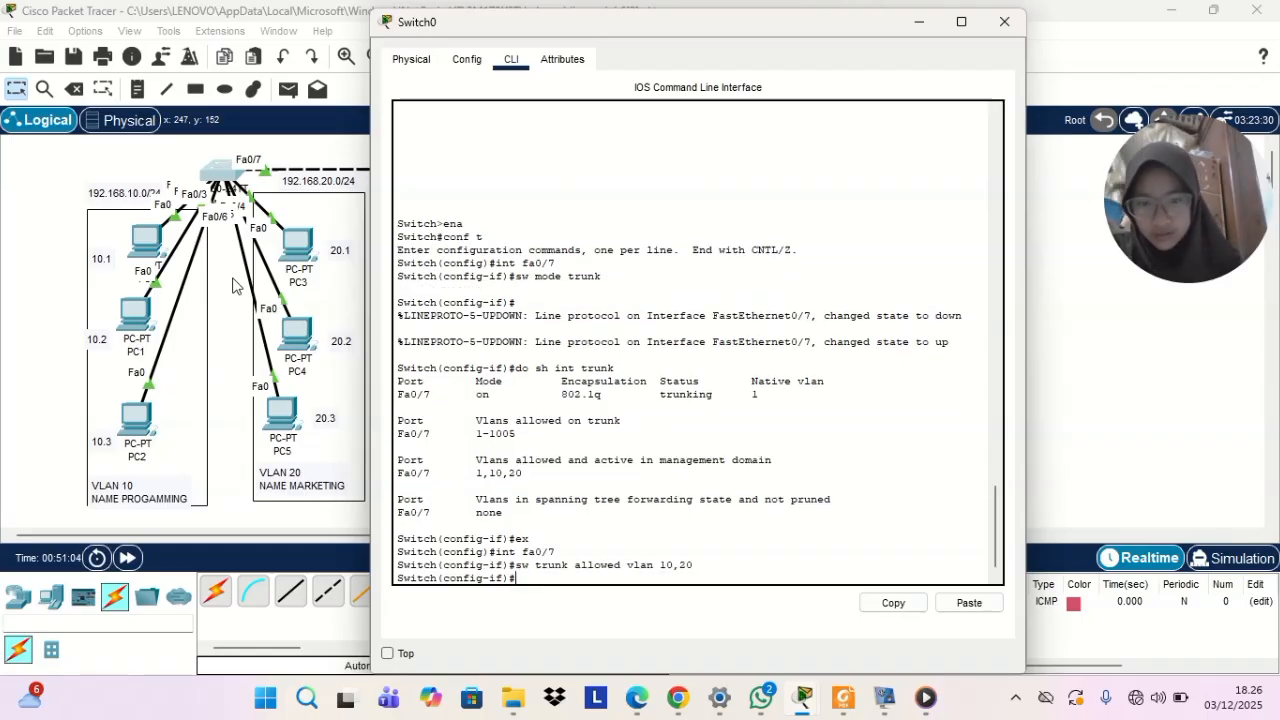
# Run do sh int trunk on Switch0, examine the VLANs allowed on Fa0/7, and put the console away
pyautogui.write('do sh int trunk')
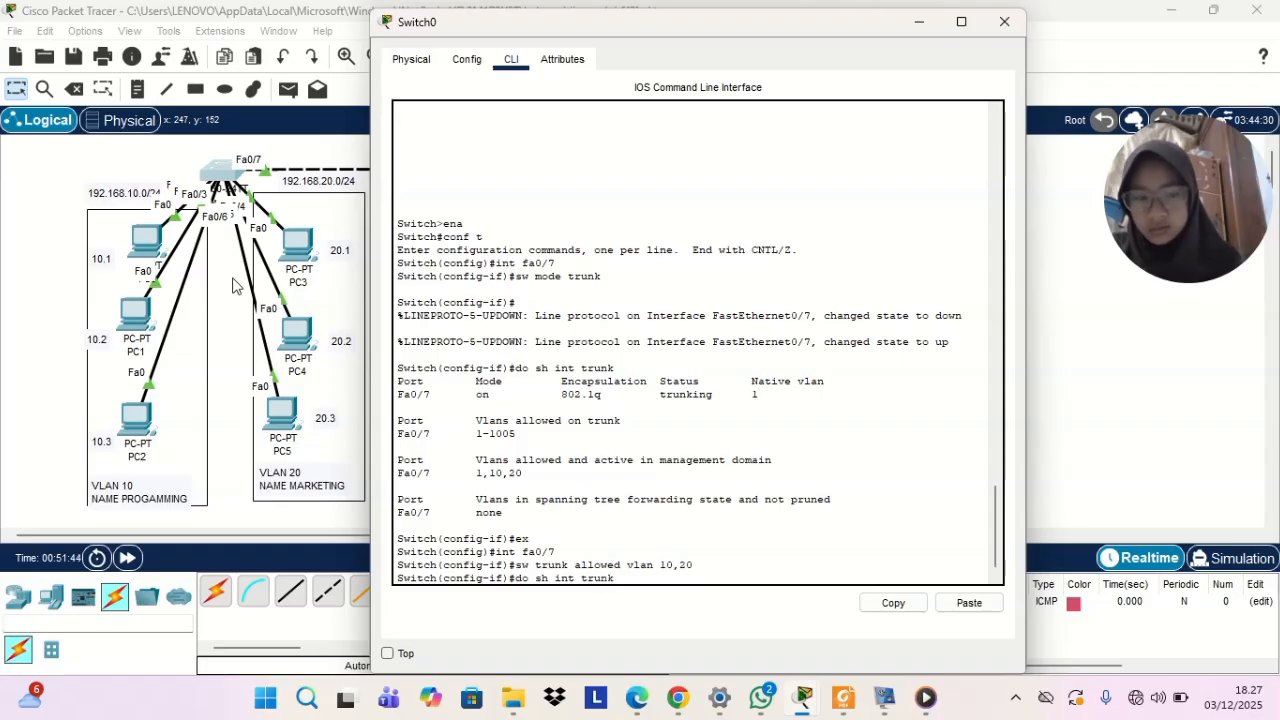
pyautogui.press('Return')
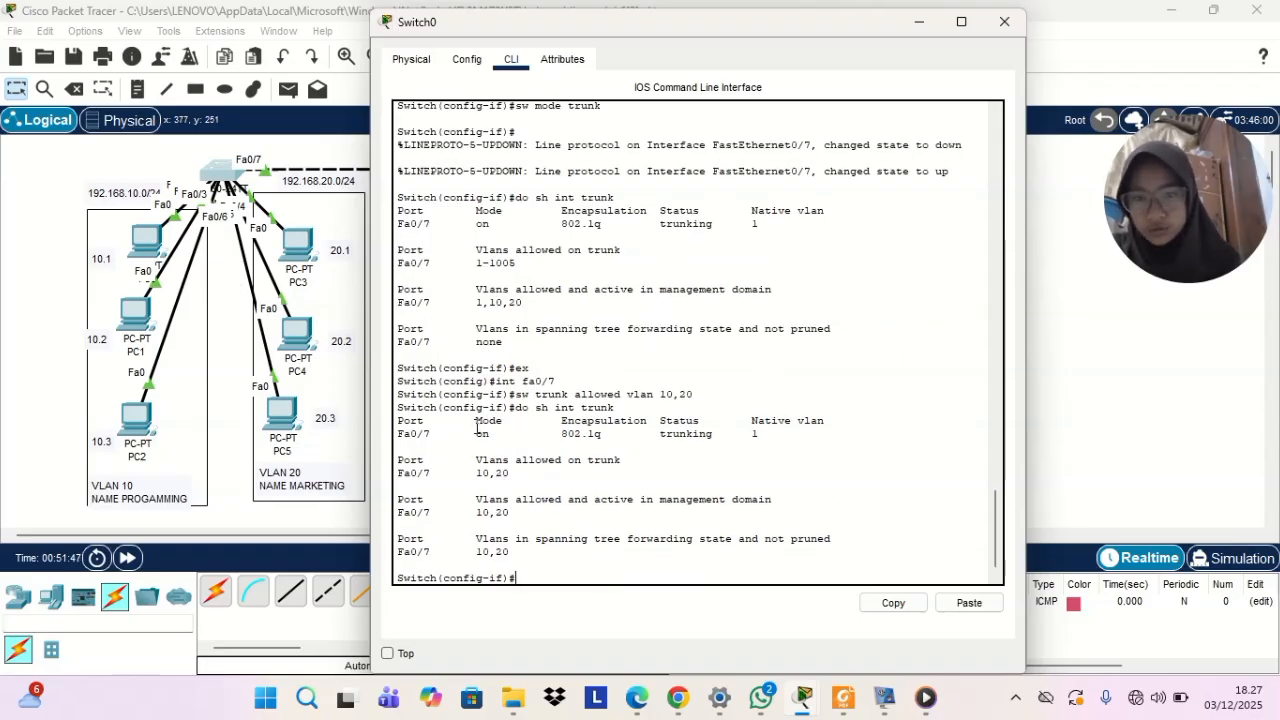
pyautogui.click(926, 28)
# In Switch1's CLI, reselect interface fa0/7 and restrict its trunk to VLANs 10 and 20 with sw trunk allowed vlan 10,20
pyautogui.click(612, 166)
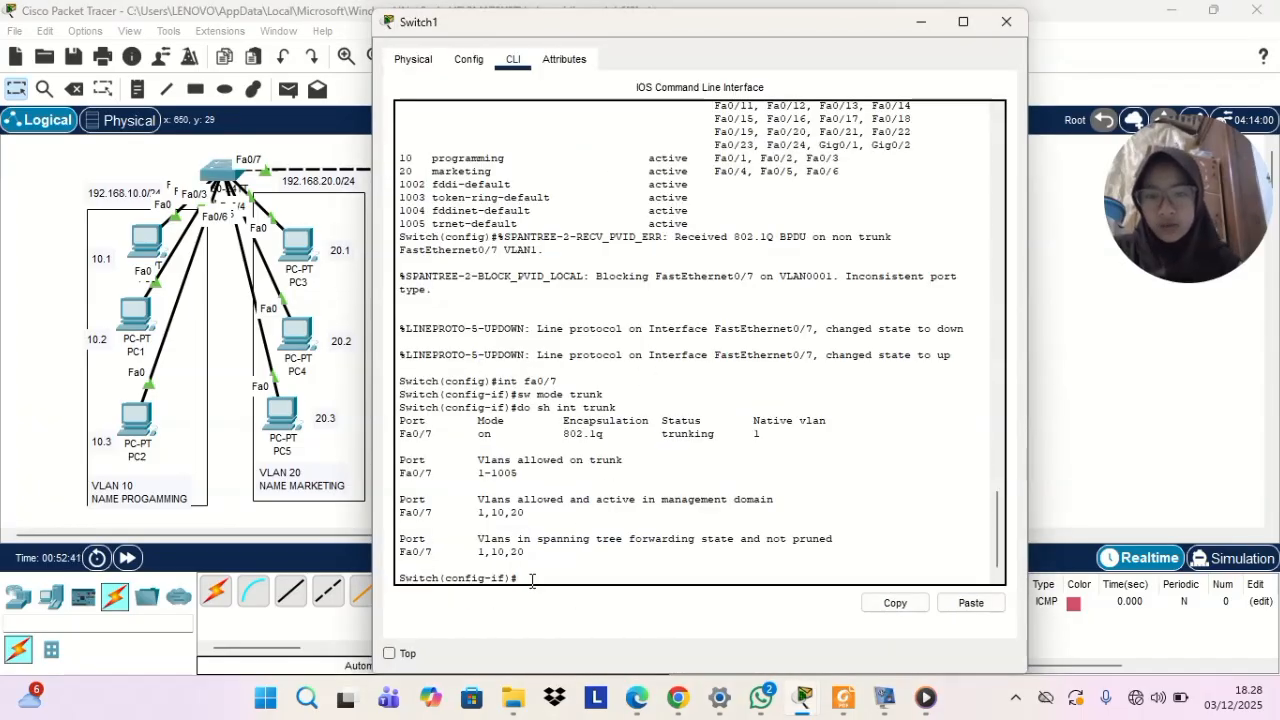
pyautogui.write('ex')
pyautogui.press('Return')
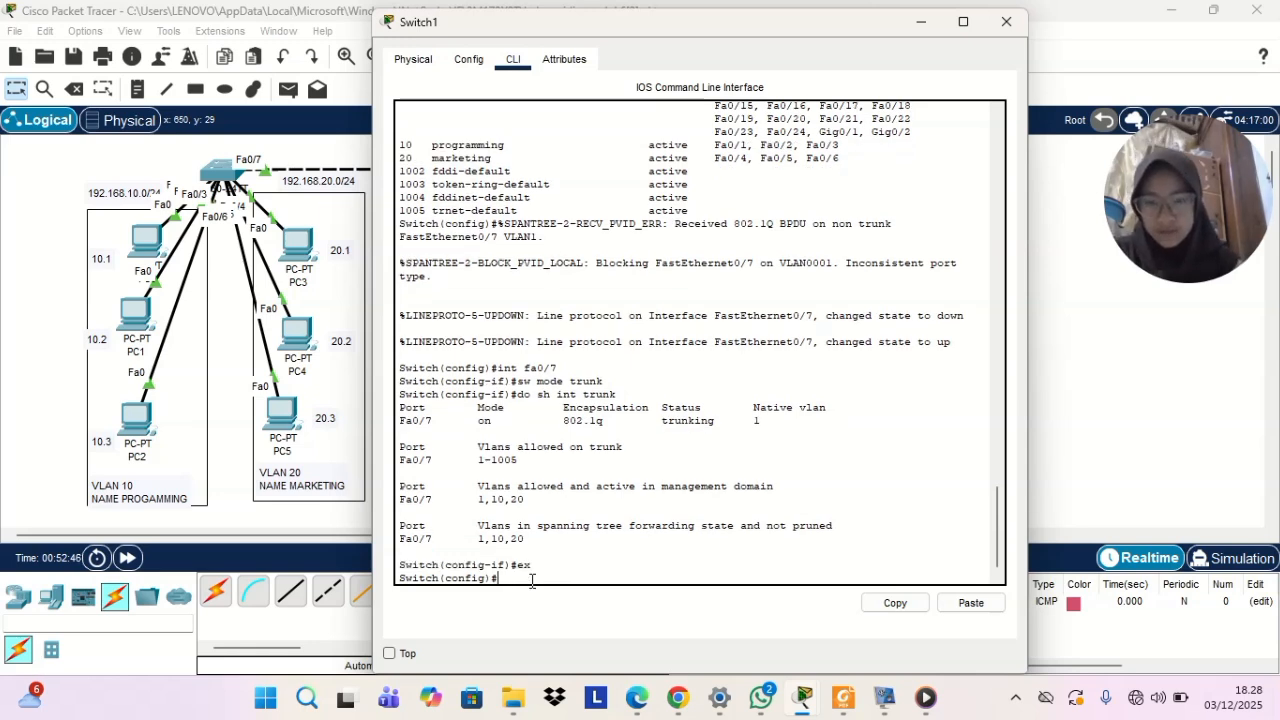
pyautogui.write('int')
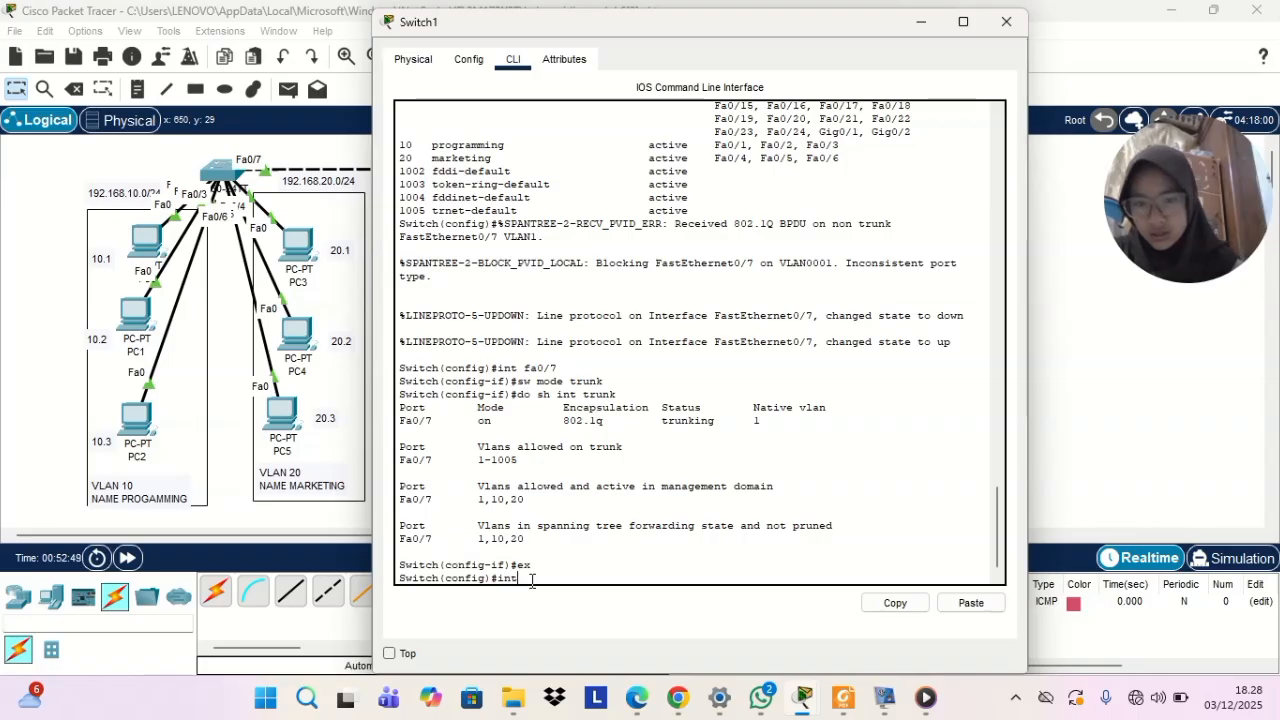
pyautogui.write(' fa0/')
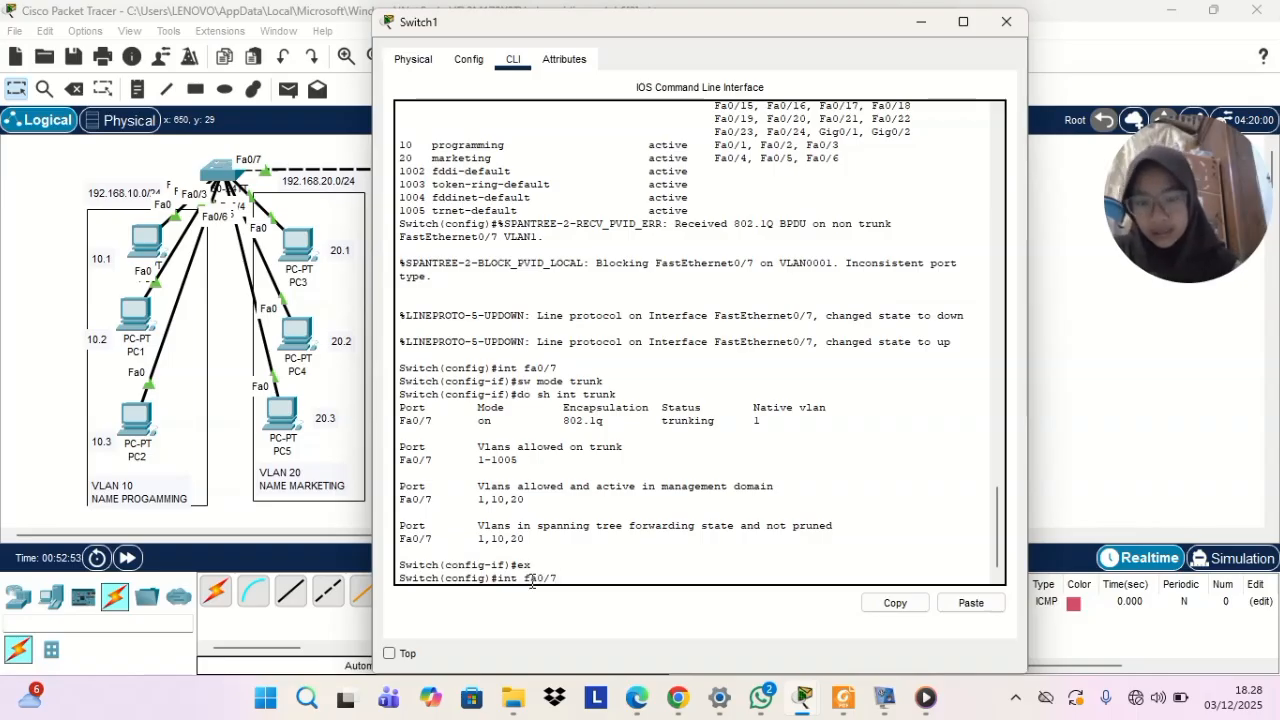
pyautogui.write('7')
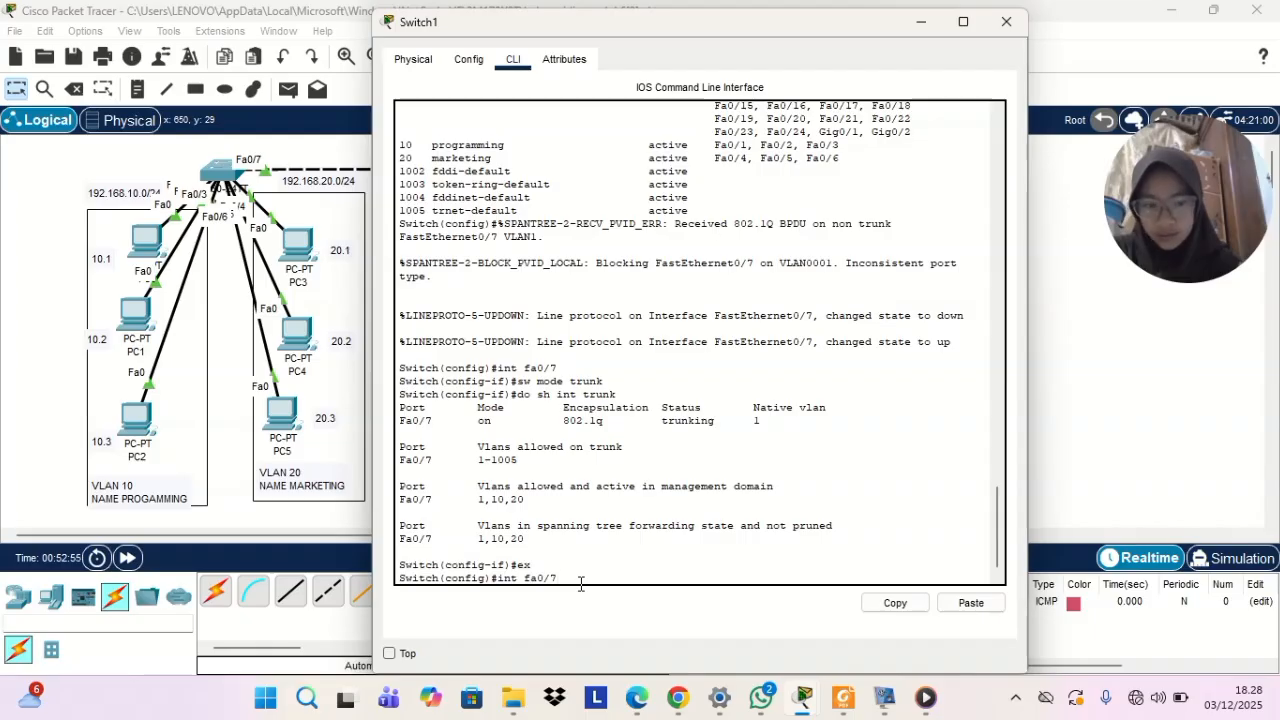
pyautogui.press('Return')
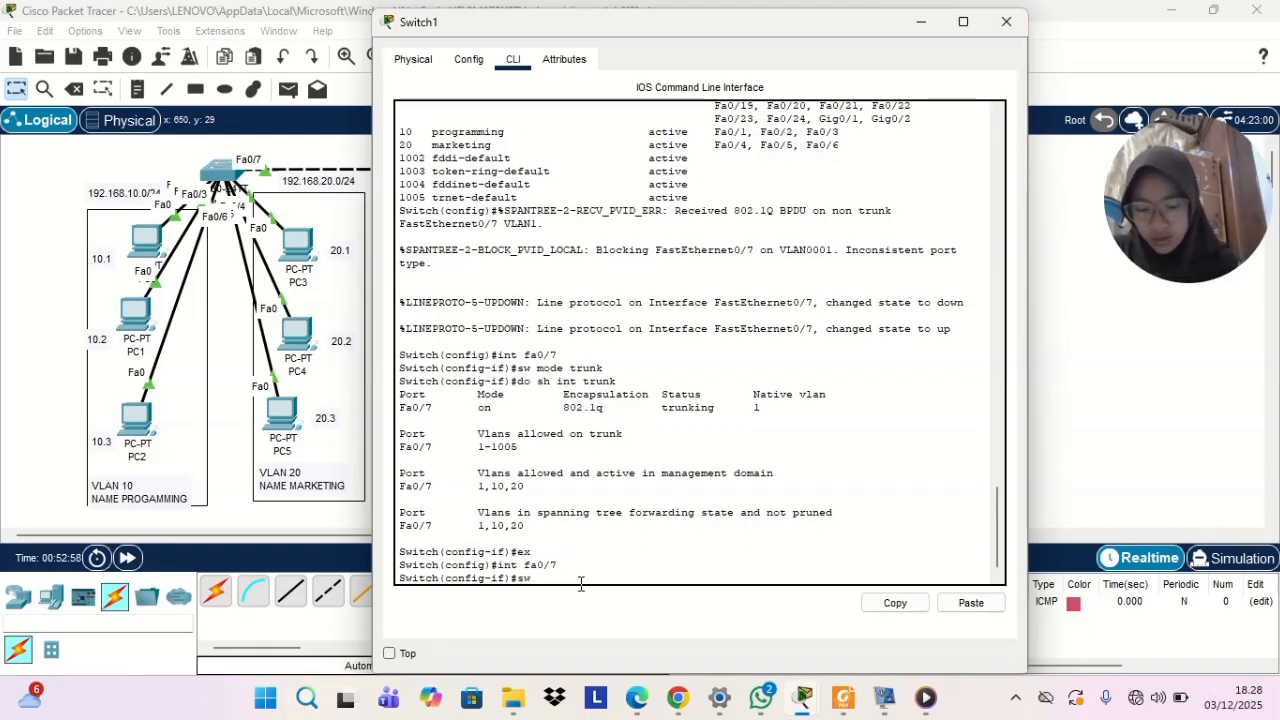
pyautogui.write('sw tru')
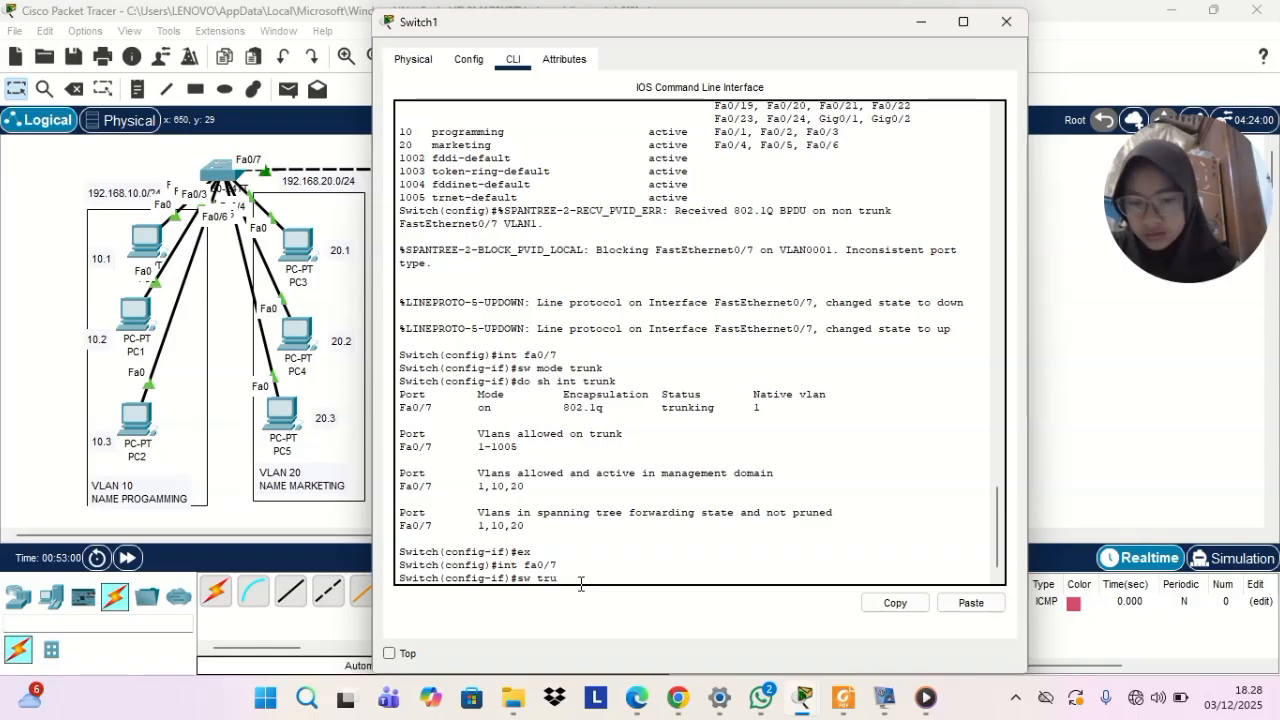
pyautogui.write('nk allowed')
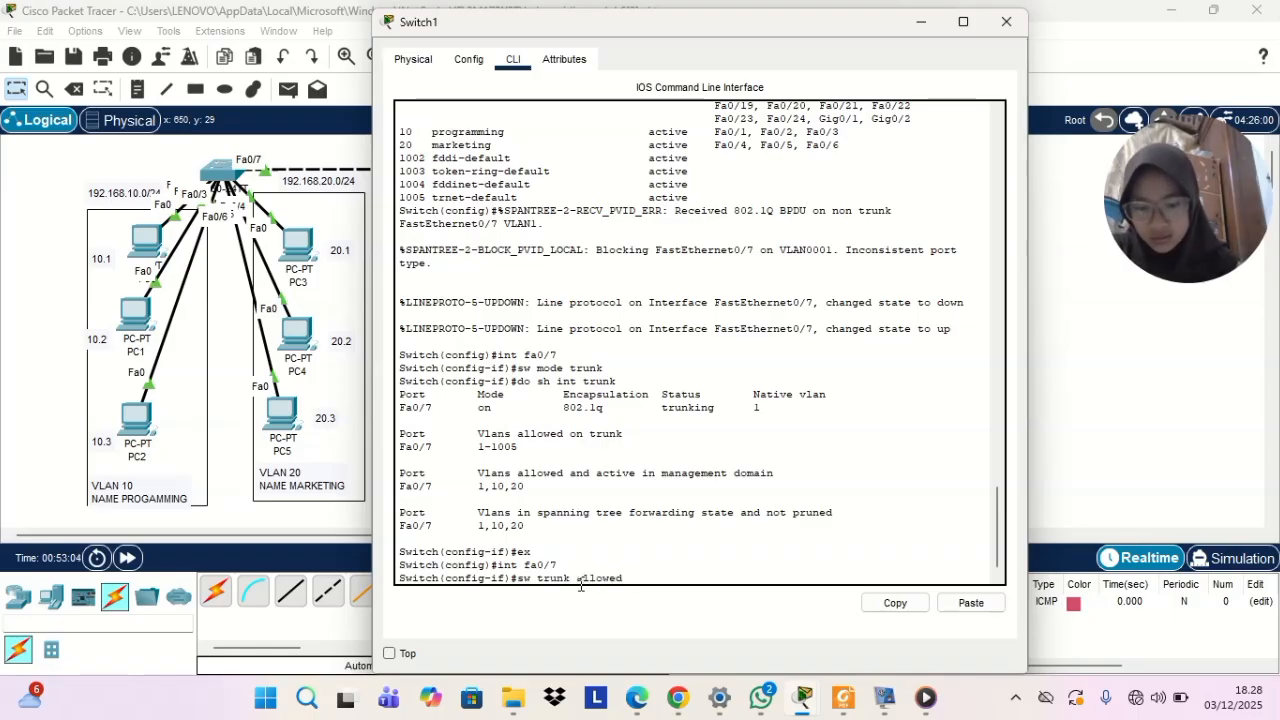
pyautogui.write(' vlan 10,20')
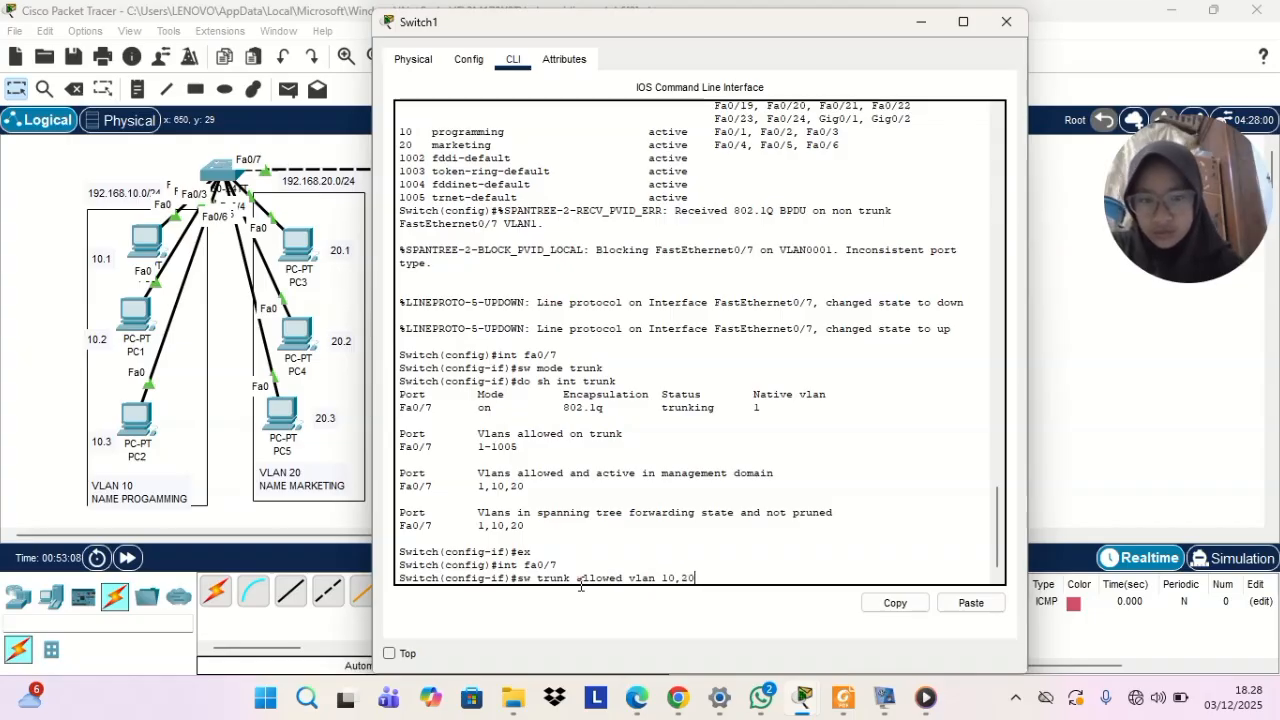
pyautogui.press('Return')
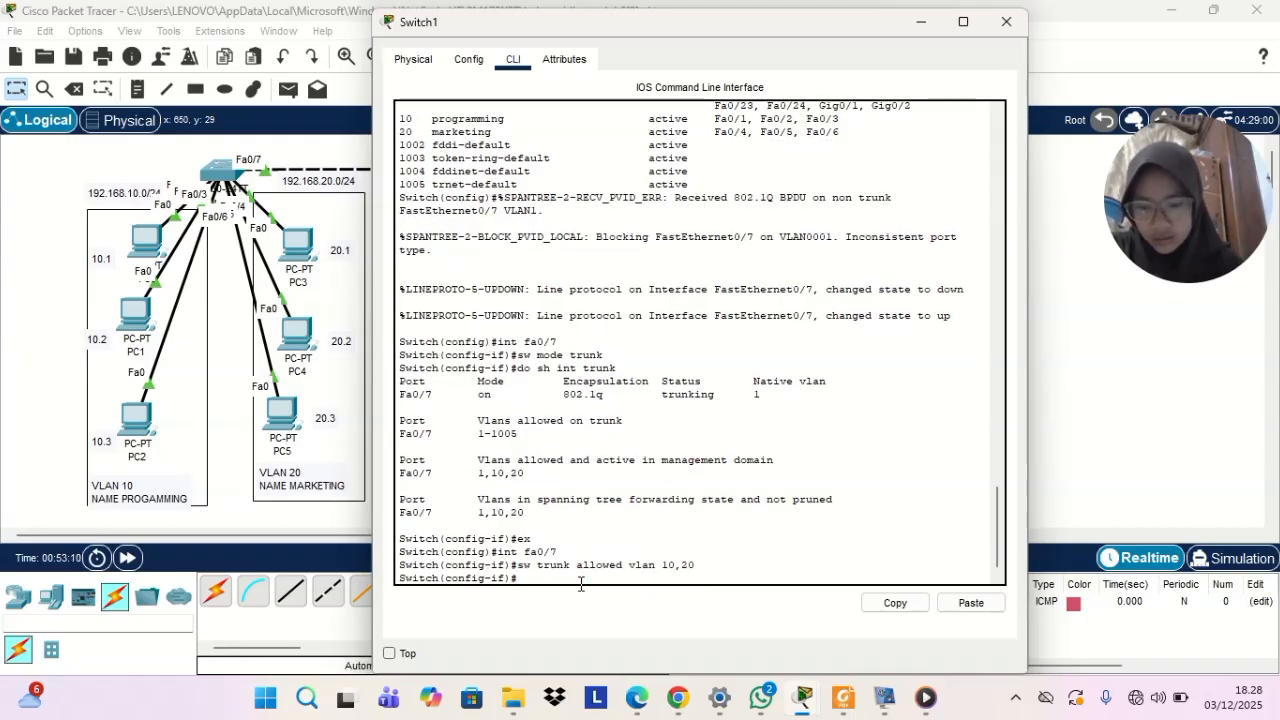
# Run do sh int trunk on Switch1, examine the VLANs allowed on Fa0/7, and put the console away
pyautogui.write('do s')
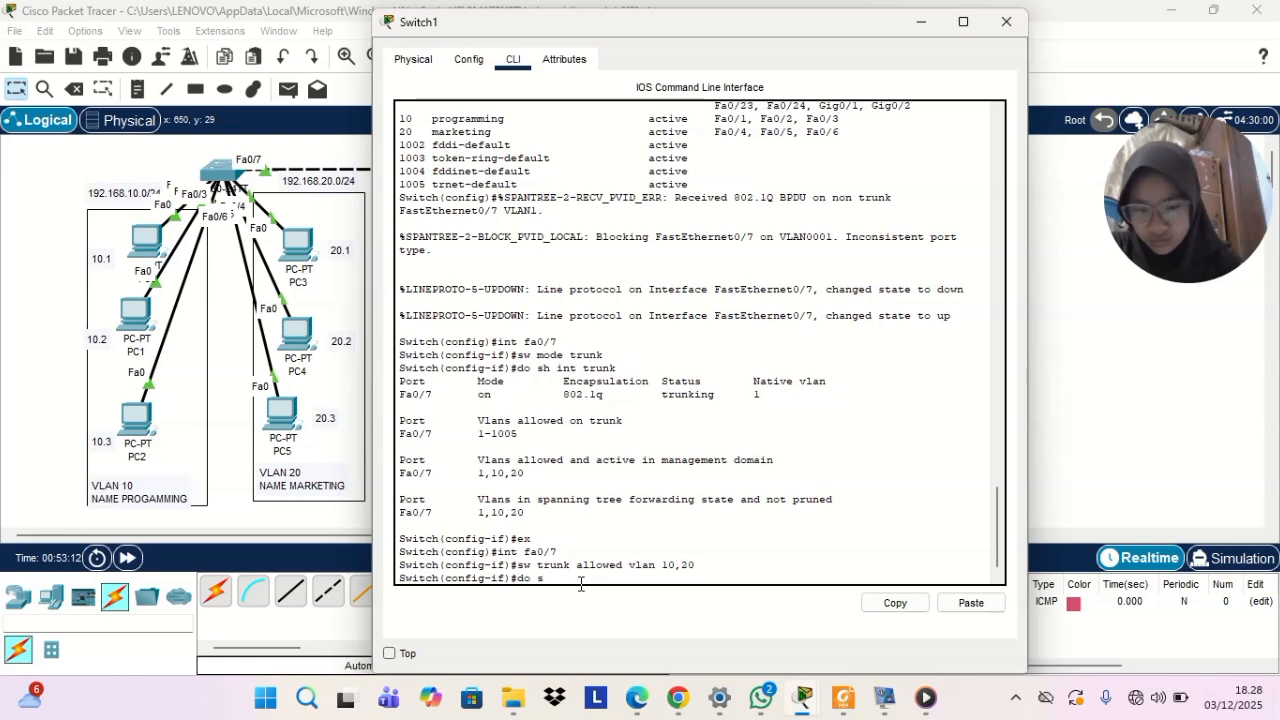
pyautogui.write('h int trunk')
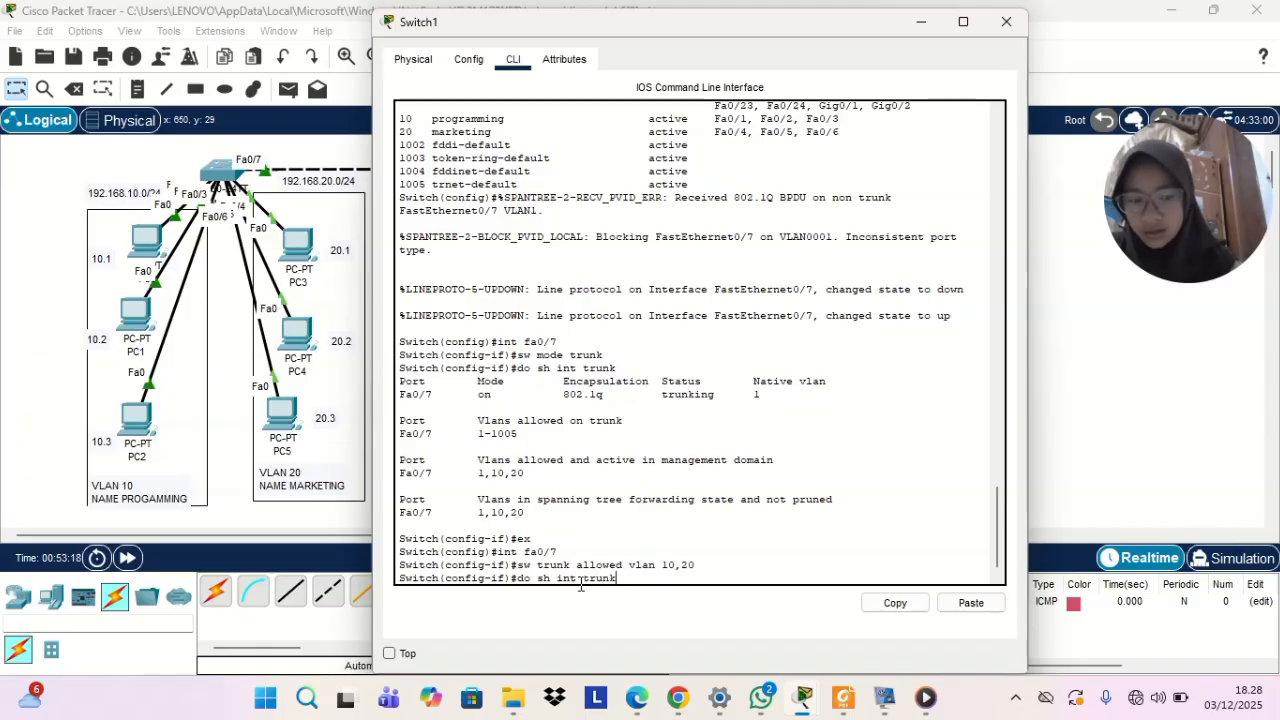
pyautogui.press('Return')
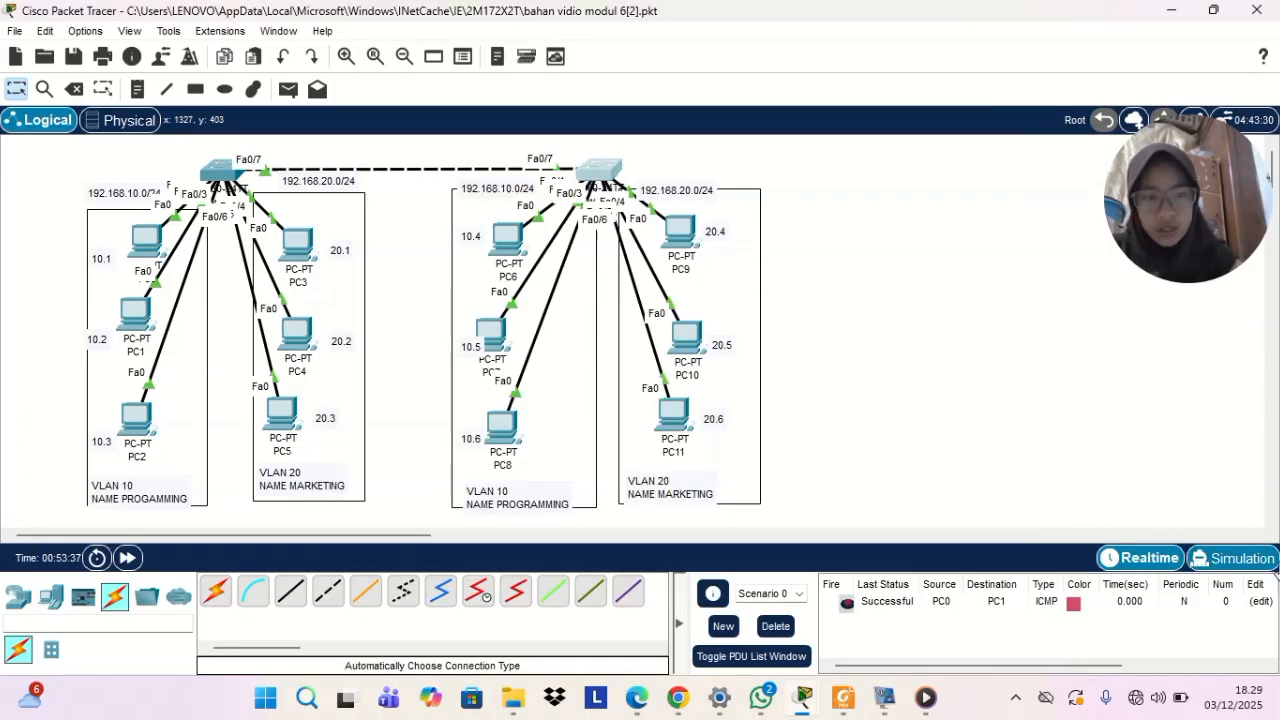
# Switch to simulation mode and try to add a simple PDU from PC3 to PC6
pyautogui.click(1234, 559)
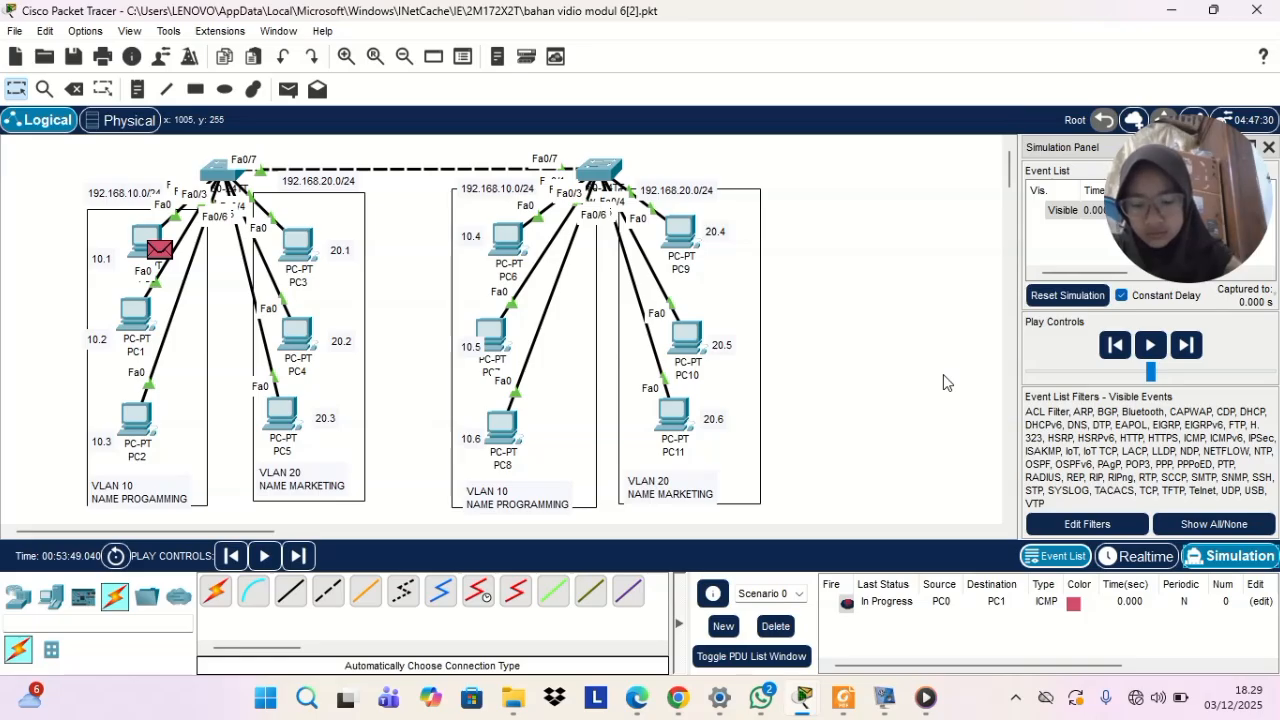
pyautogui.click(291, 90)
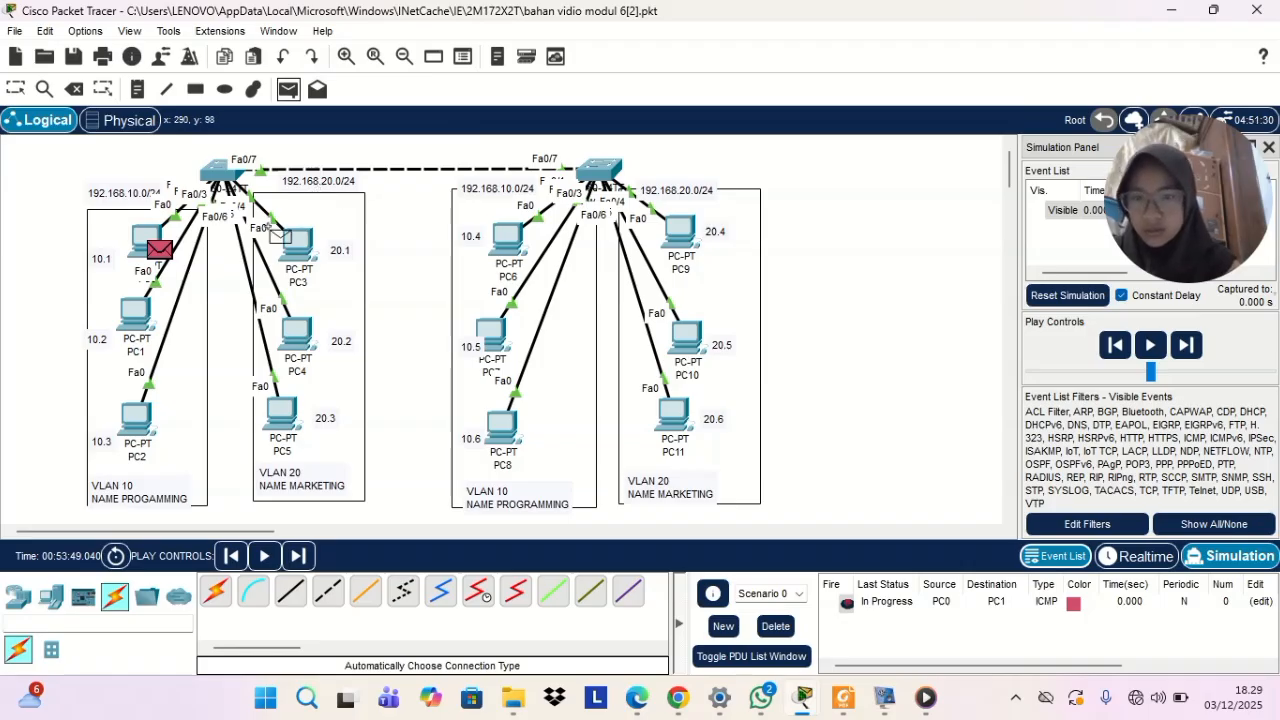
pyautogui.click(292, 242)
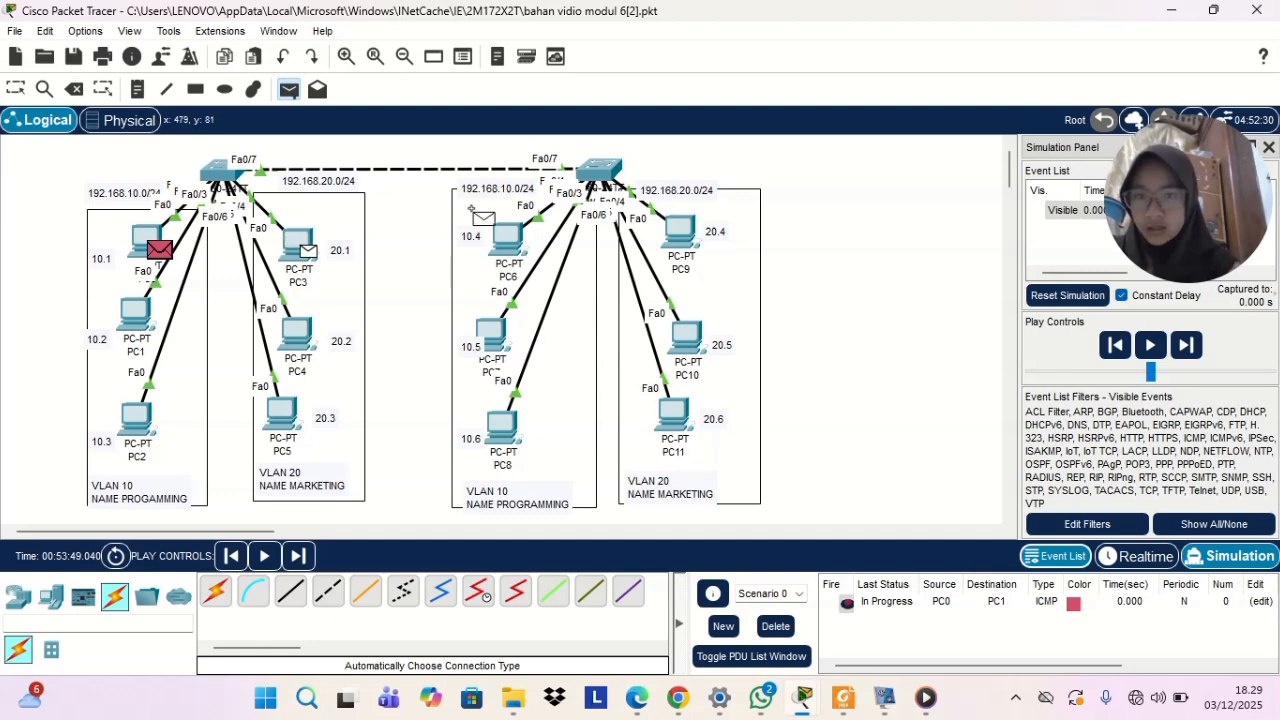
pyautogui.click(506, 235)
pyautogui.press('Return')
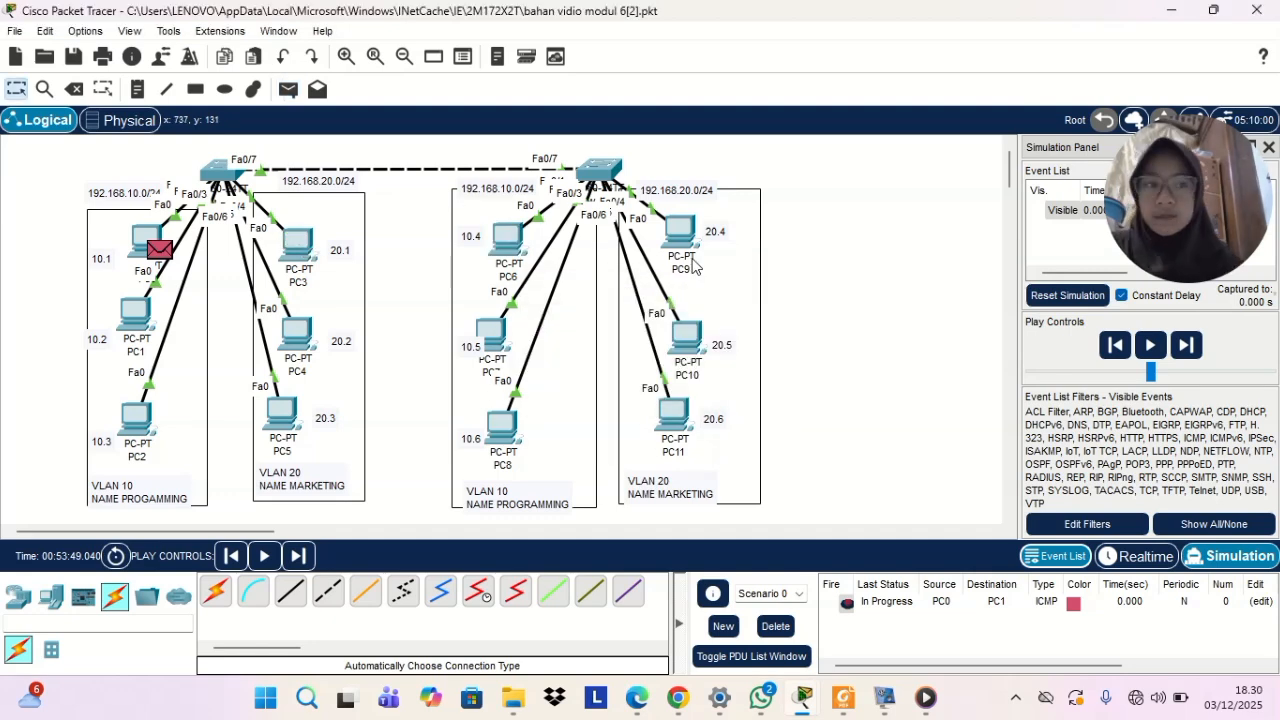
# Give PC6 the static IPv4 address 192.168.10.4 with subnet mask 255.255.255.0
pyautogui.click(496, 234)
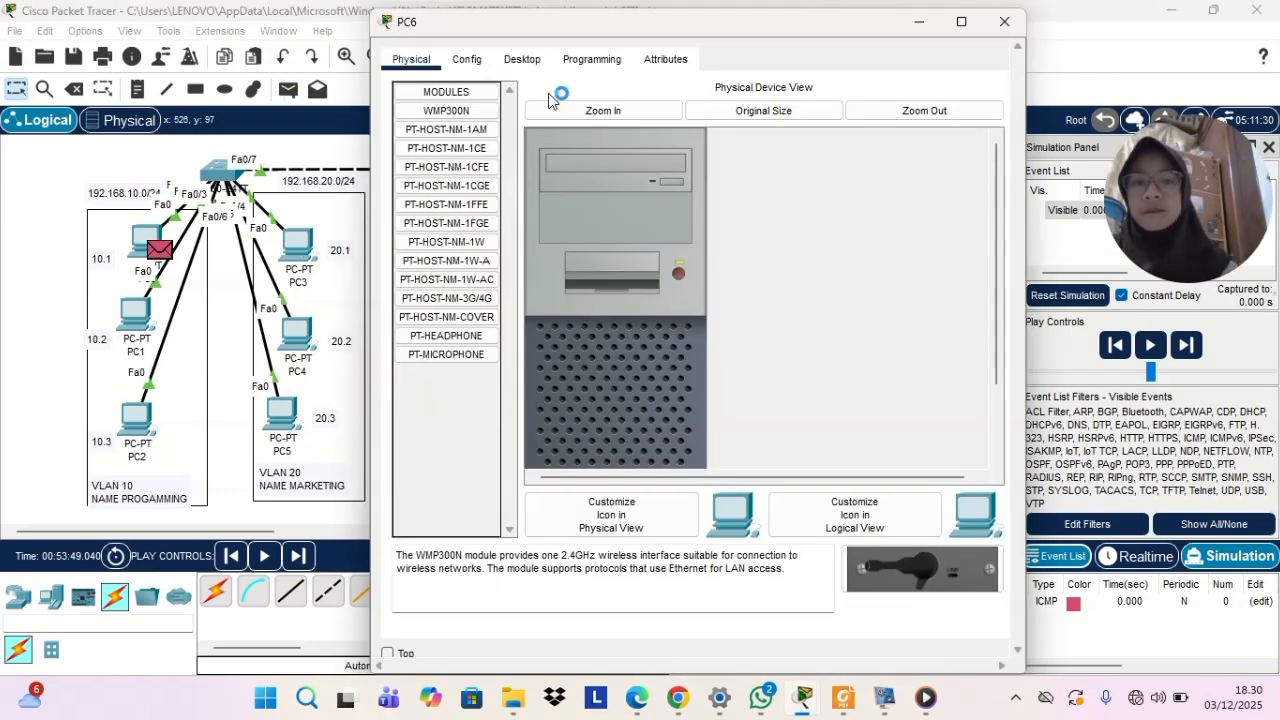
pyautogui.click(522, 59)
pyautogui.click(447, 132)
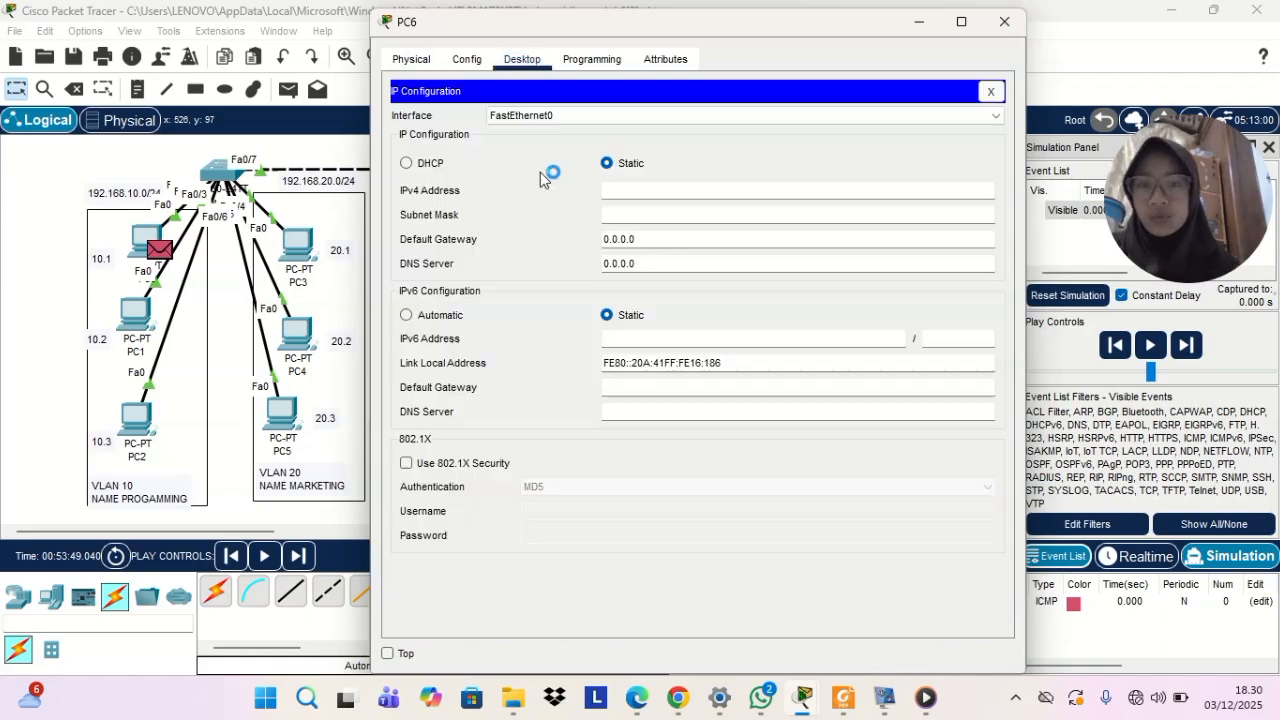
pyautogui.click(644, 186)
pyautogui.write('192.168')
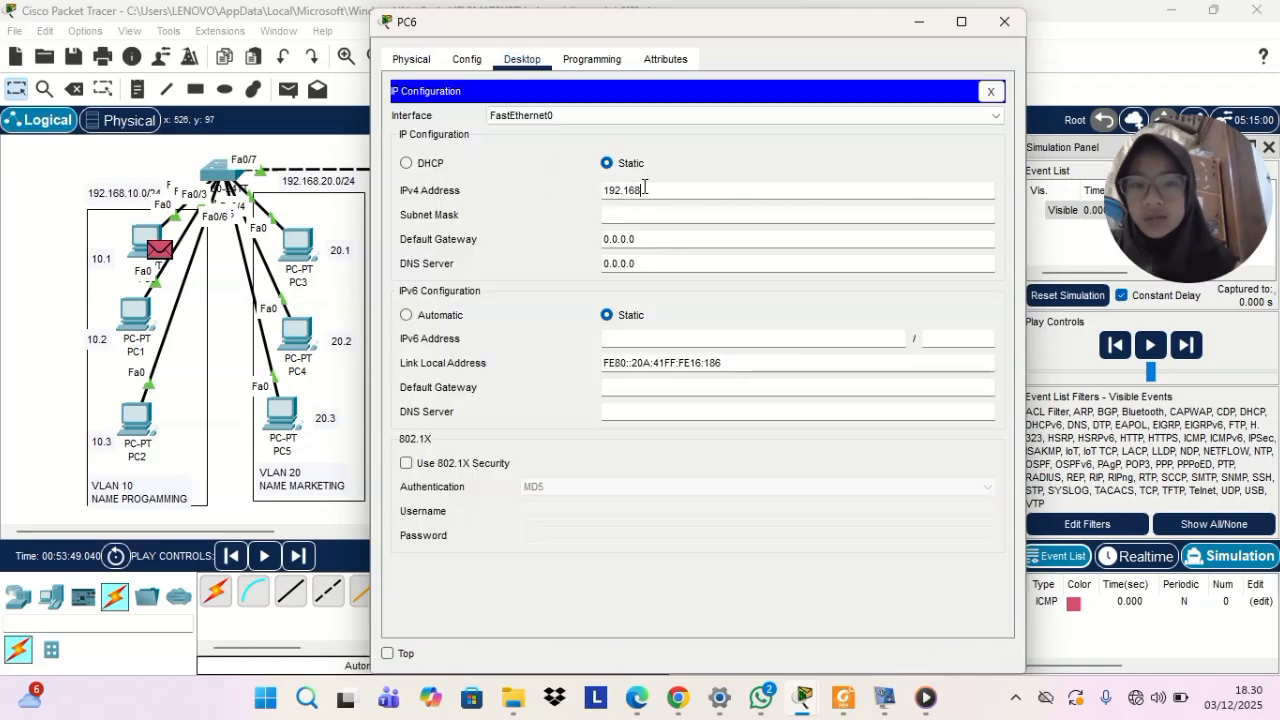
pyautogui.write('.10.')
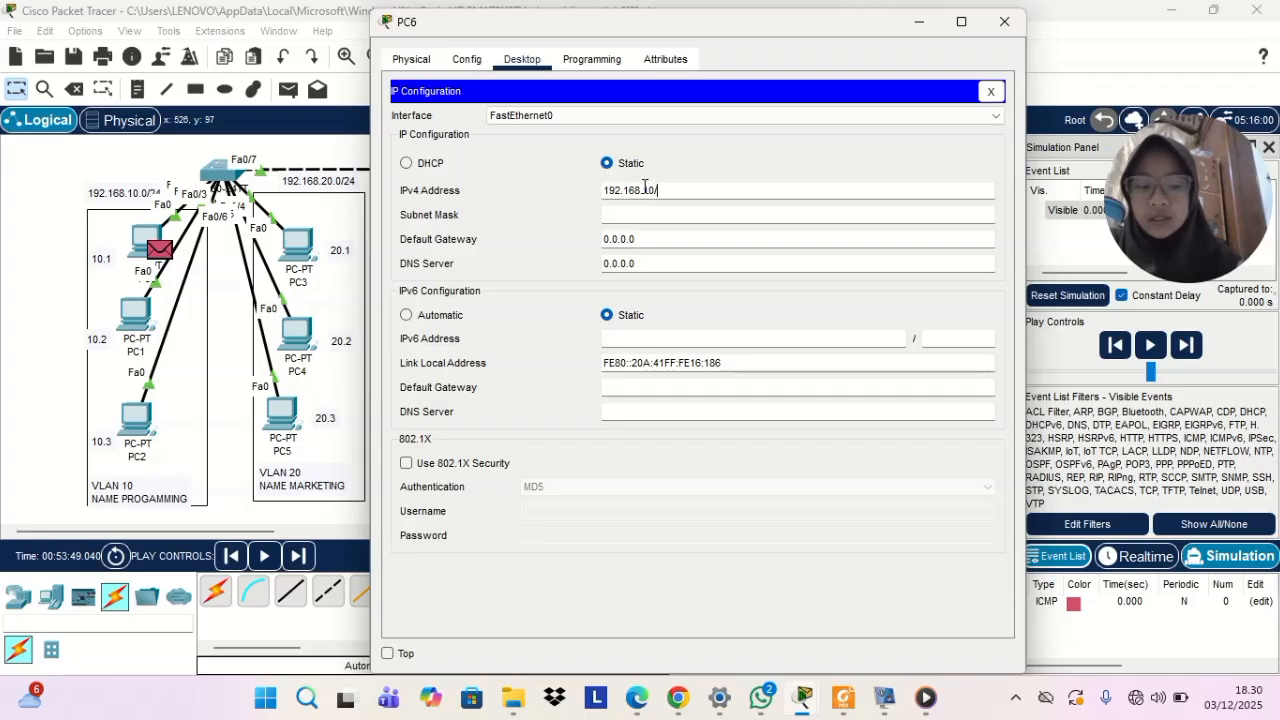
pyautogui.write('4')
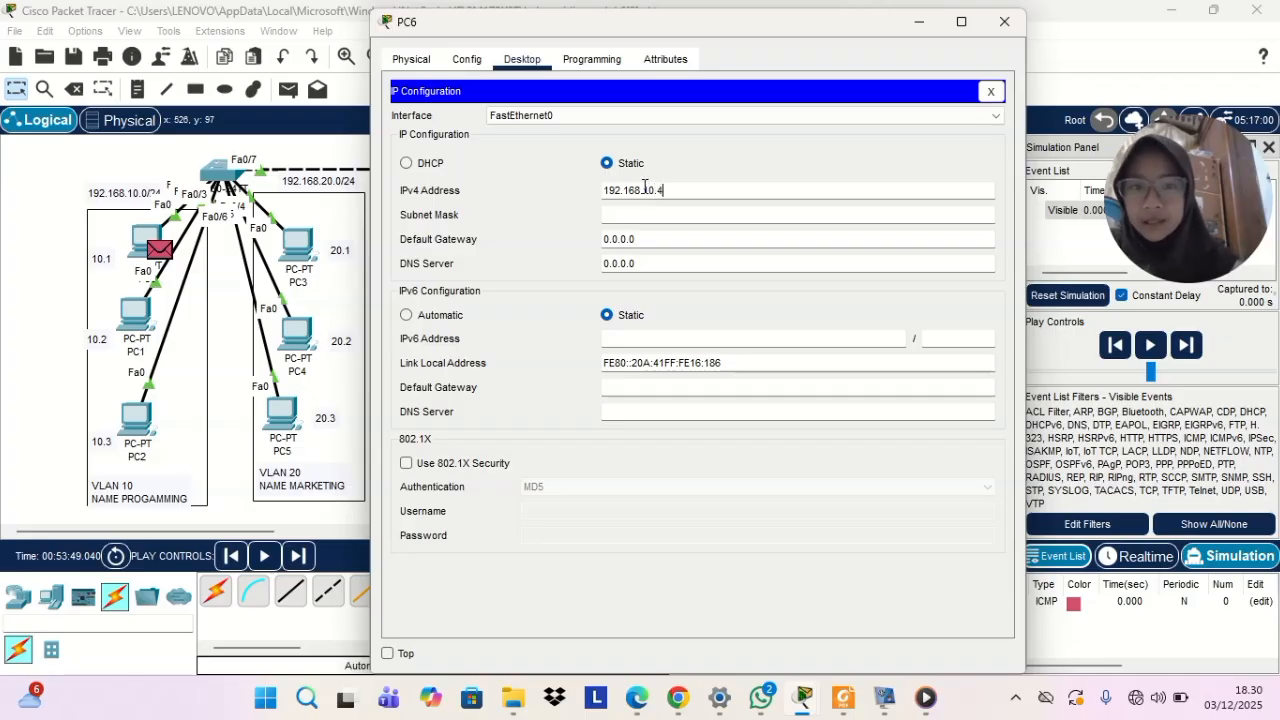
pyautogui.moveTo(604, 190); pyautogui.dragTo(722, 193)
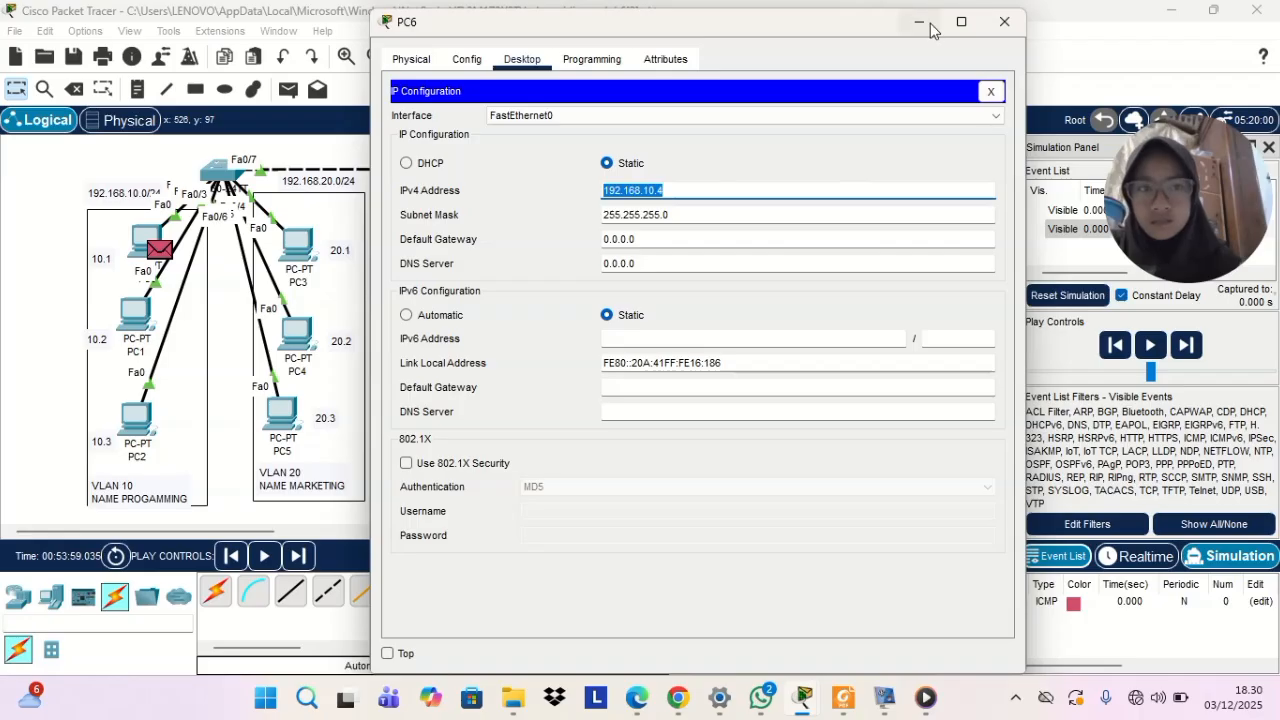
# Give PC7 the static IPv4 address 192.168.10.5 with subnet mask 255.255.255.0 and put its configuration window away
pyautogui.click(928, 24)
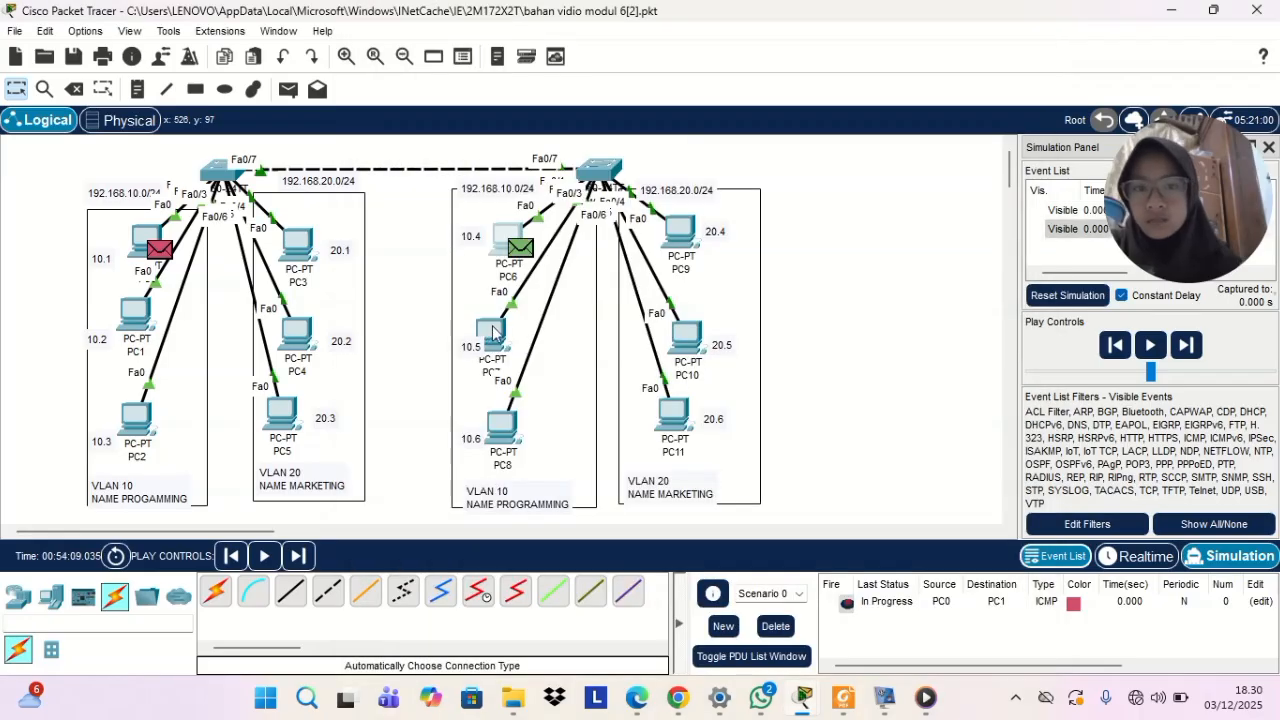
pyautogui.click(494, 328)
pyautogui.click(526, 62)
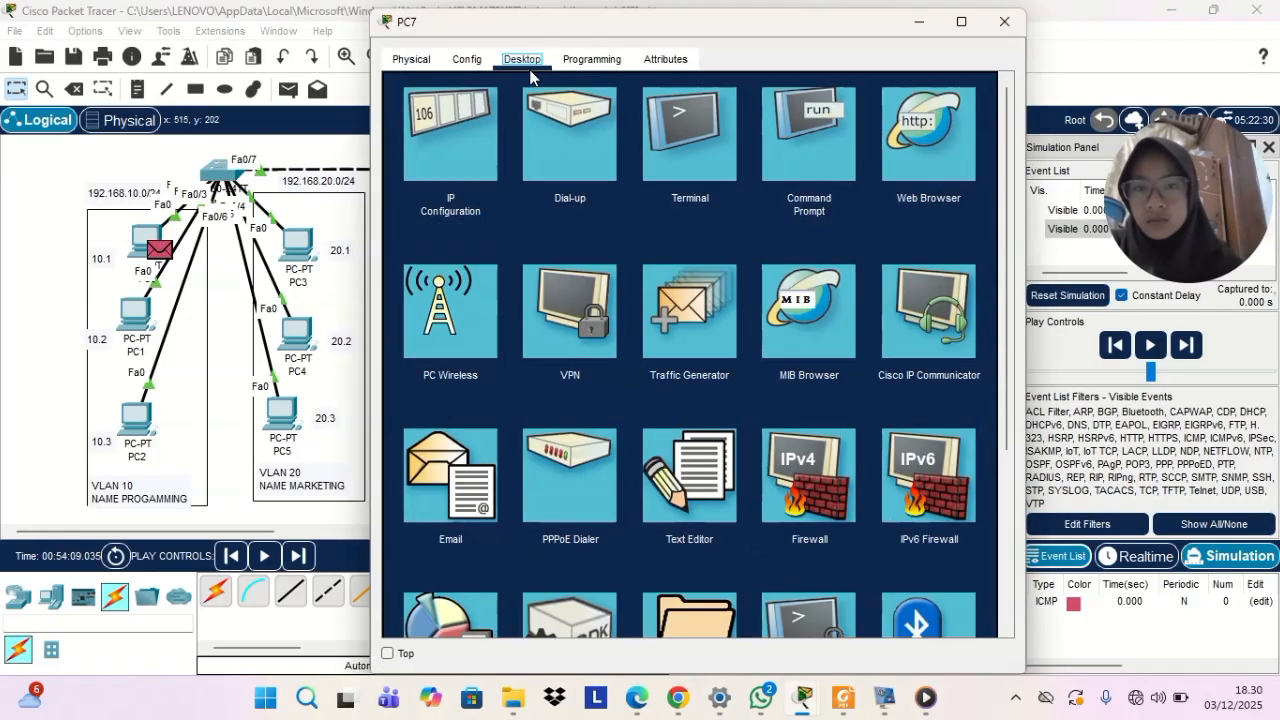
pyautogui.click(467, 130)
pyautogui.click(643, 186)
pyautogui.write('192.168.10.4')
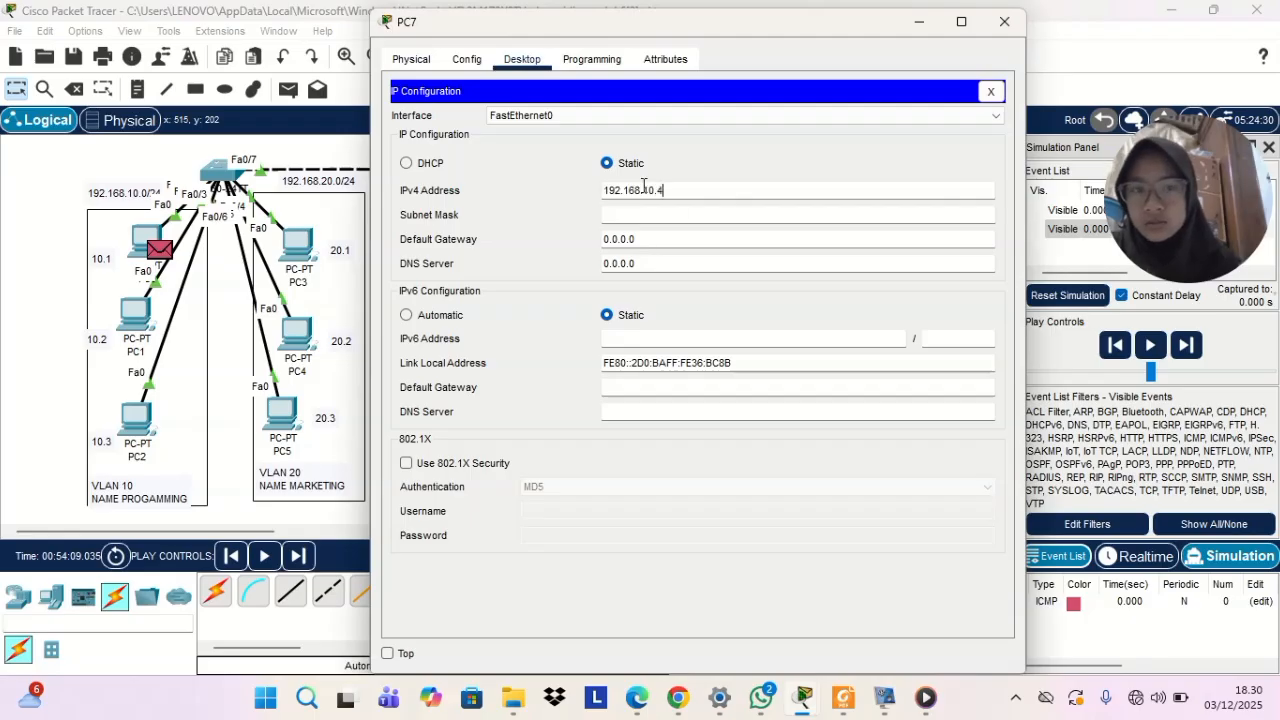
pyautogui.write('5')
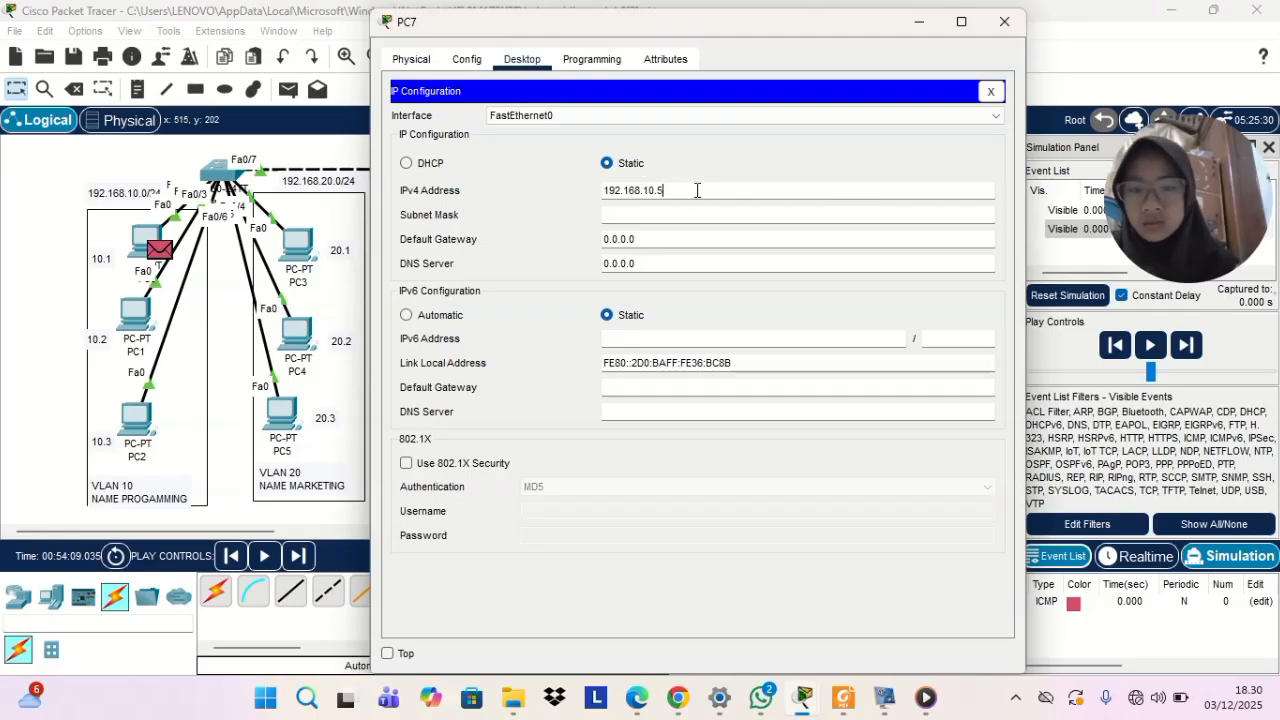
pyautogui.press('Return')
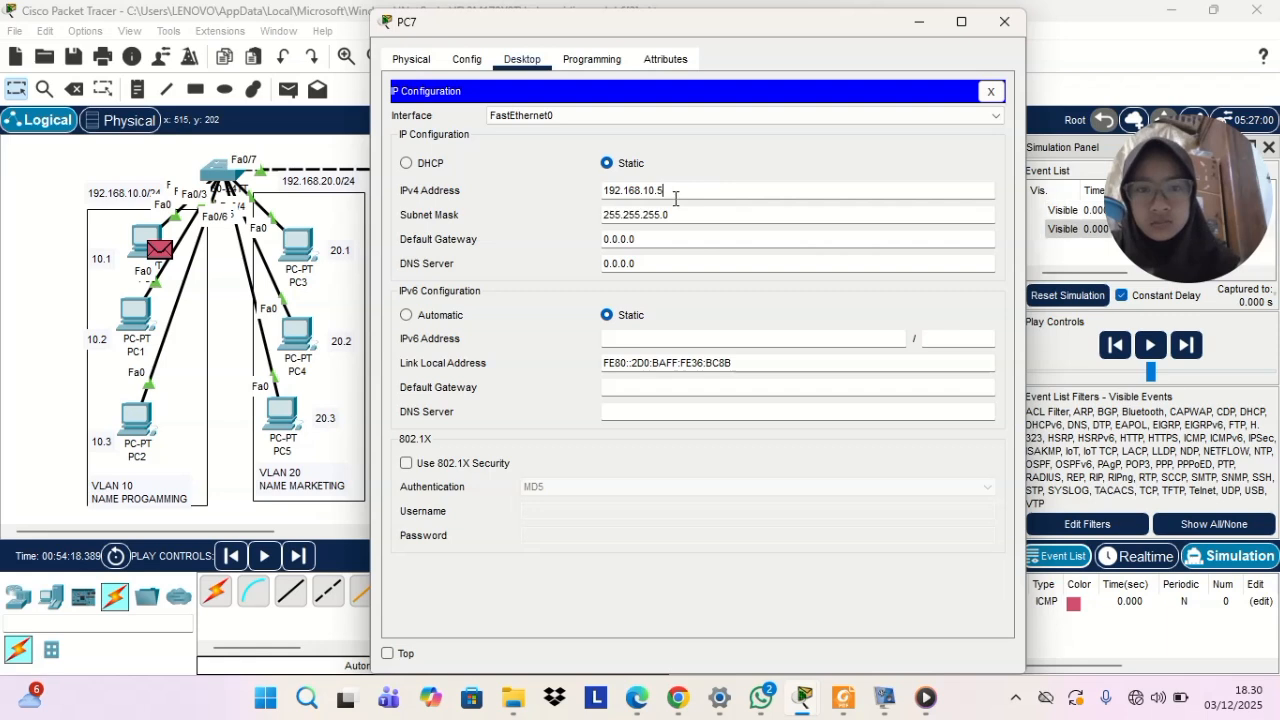
pyautogui.click(1005, 22)
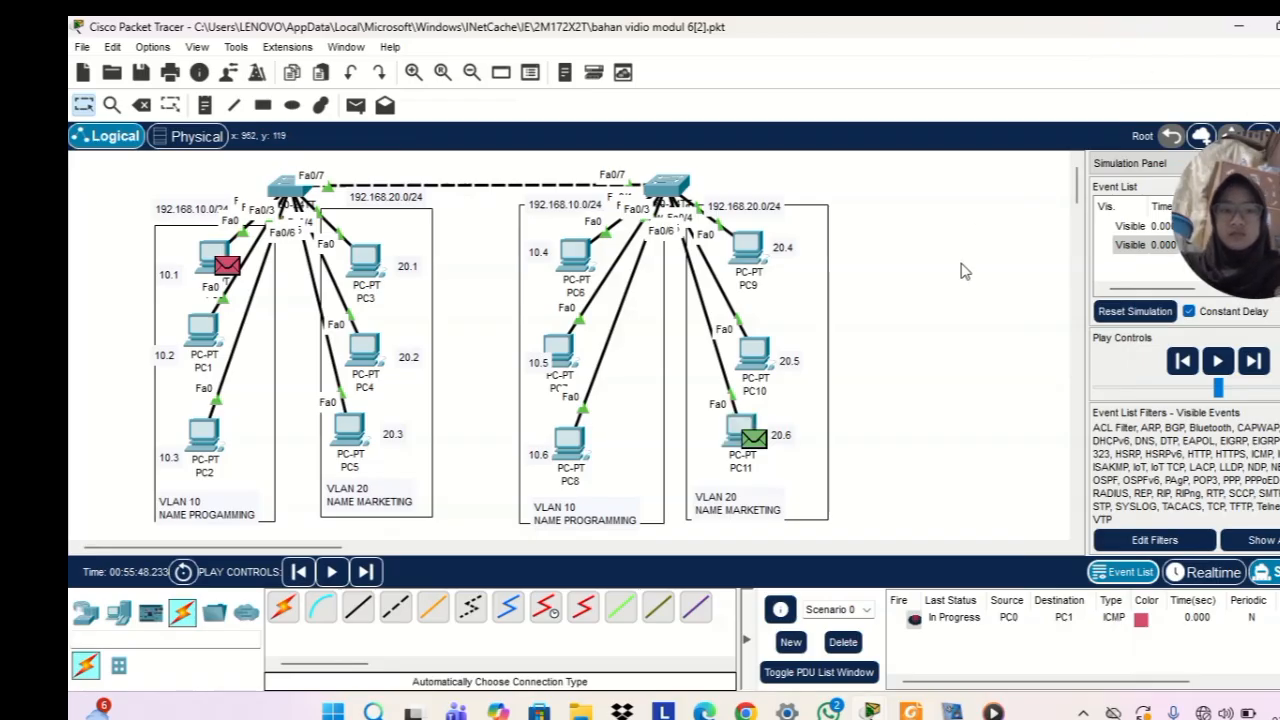
# Add a simple PDU from PC3 to PC6 and play the simulation to test connectivity between VLAN 20 and VLAN 10
pyautogui.click(354, 107)
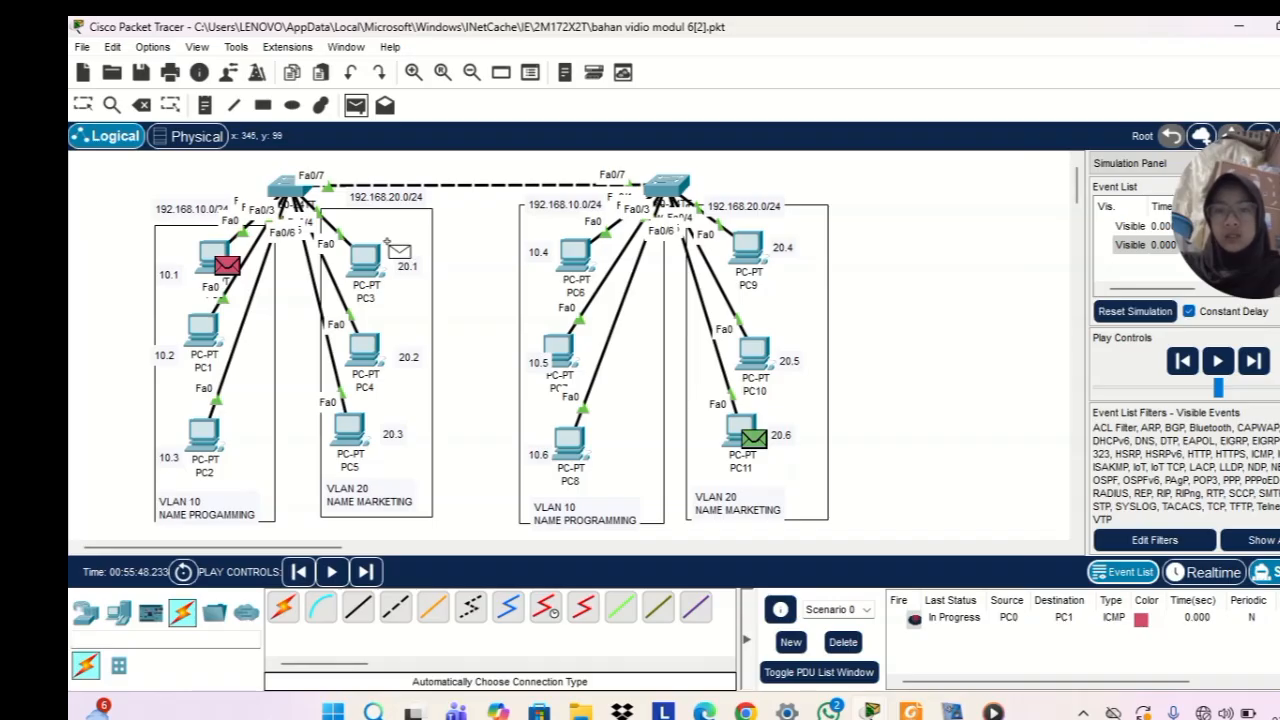
pyautogui.click(363, 262)
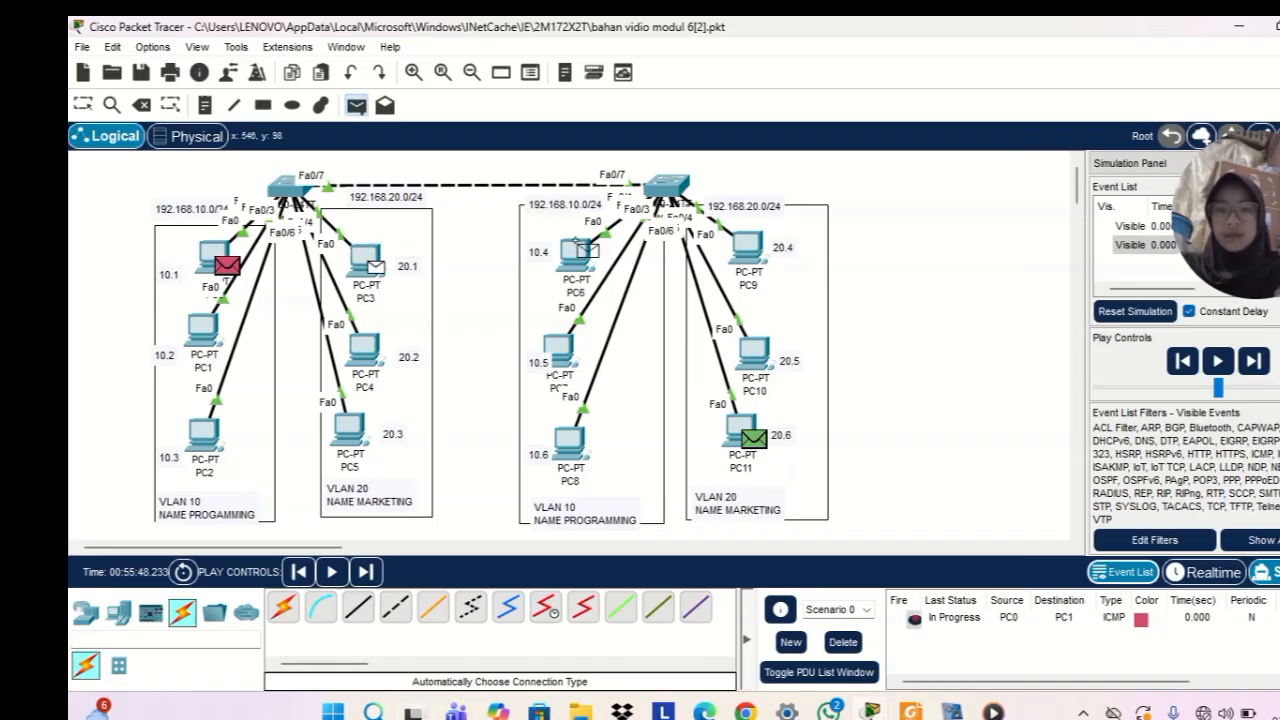
pyautogui.click(577, 250)
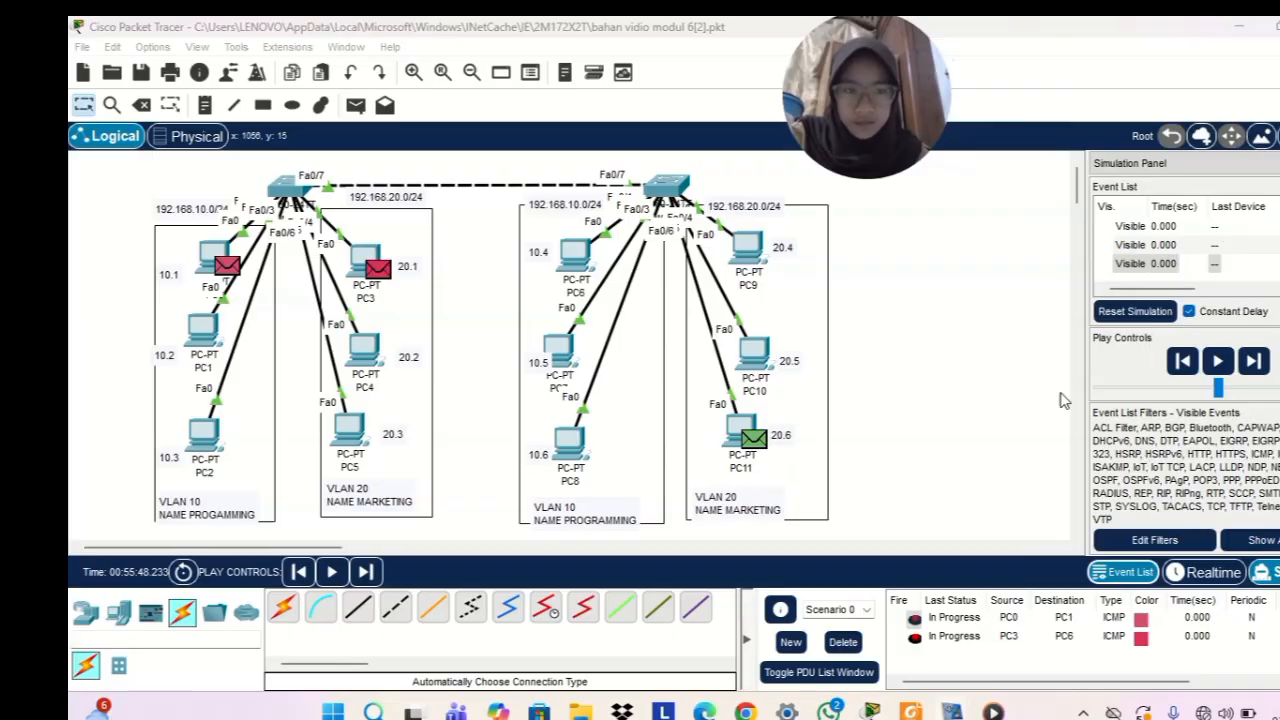
pyautogui.click(1218, 361)
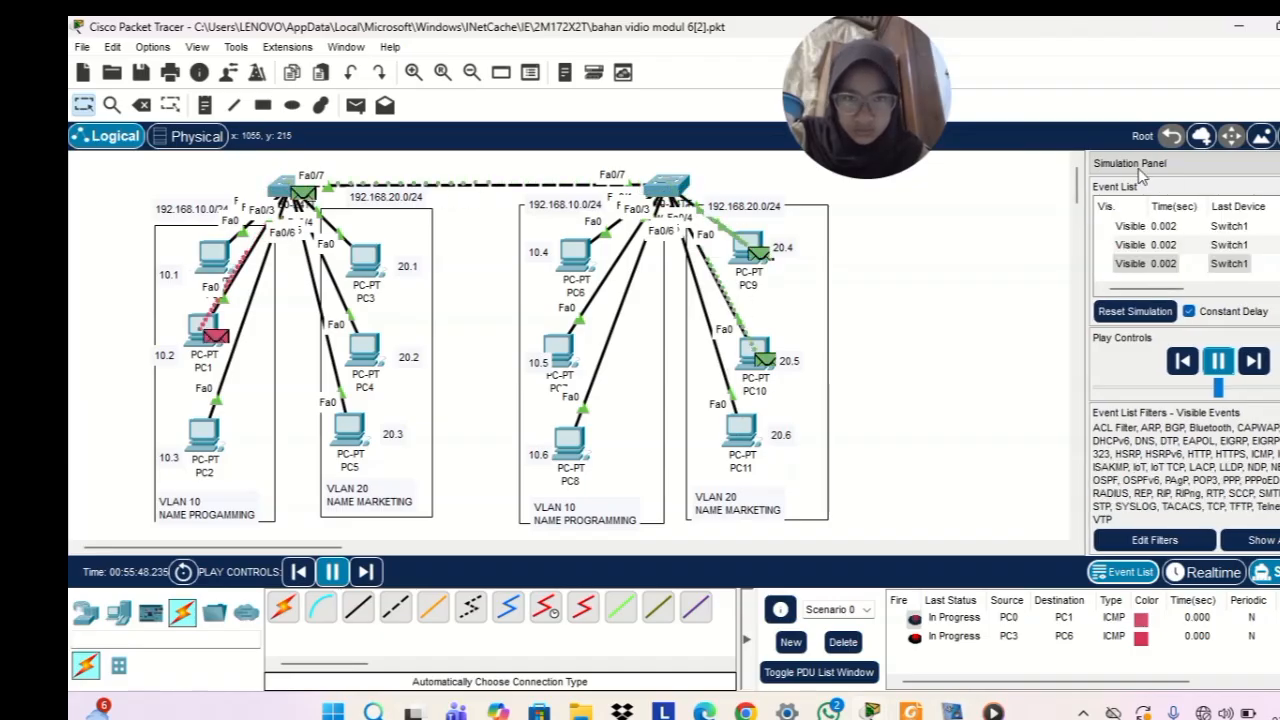
# Reset the simulation, add another simple PDU from PC3 to PC6, and play it again
pyautogui.click(1125, 315)
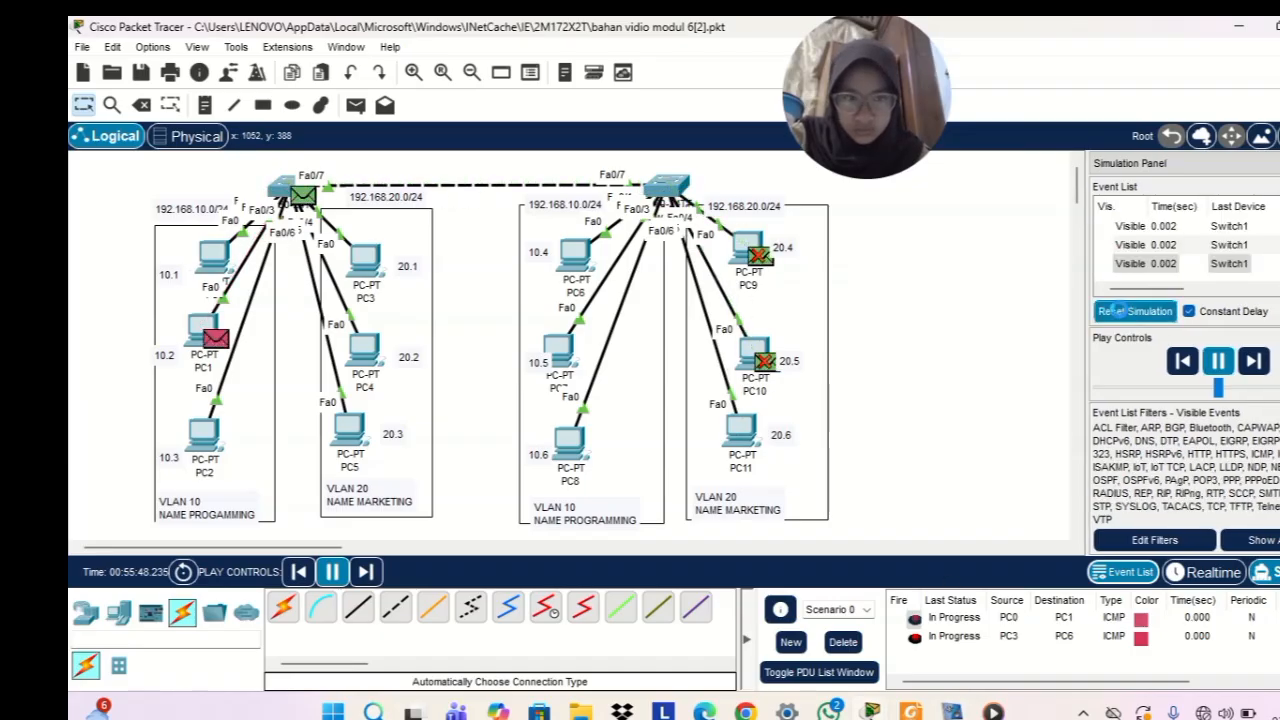
pyautogui.click(355, 104)
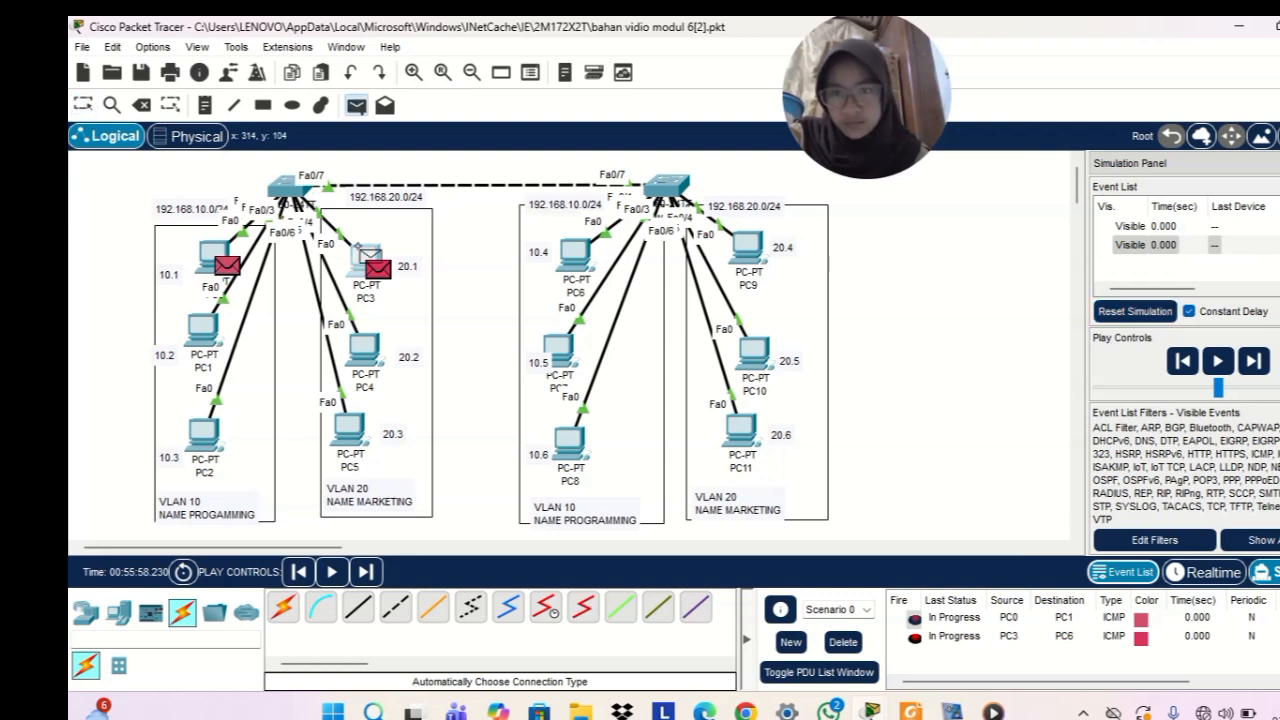
pyautogui.click(575, 252)
pyautogui.click(1217, 361)
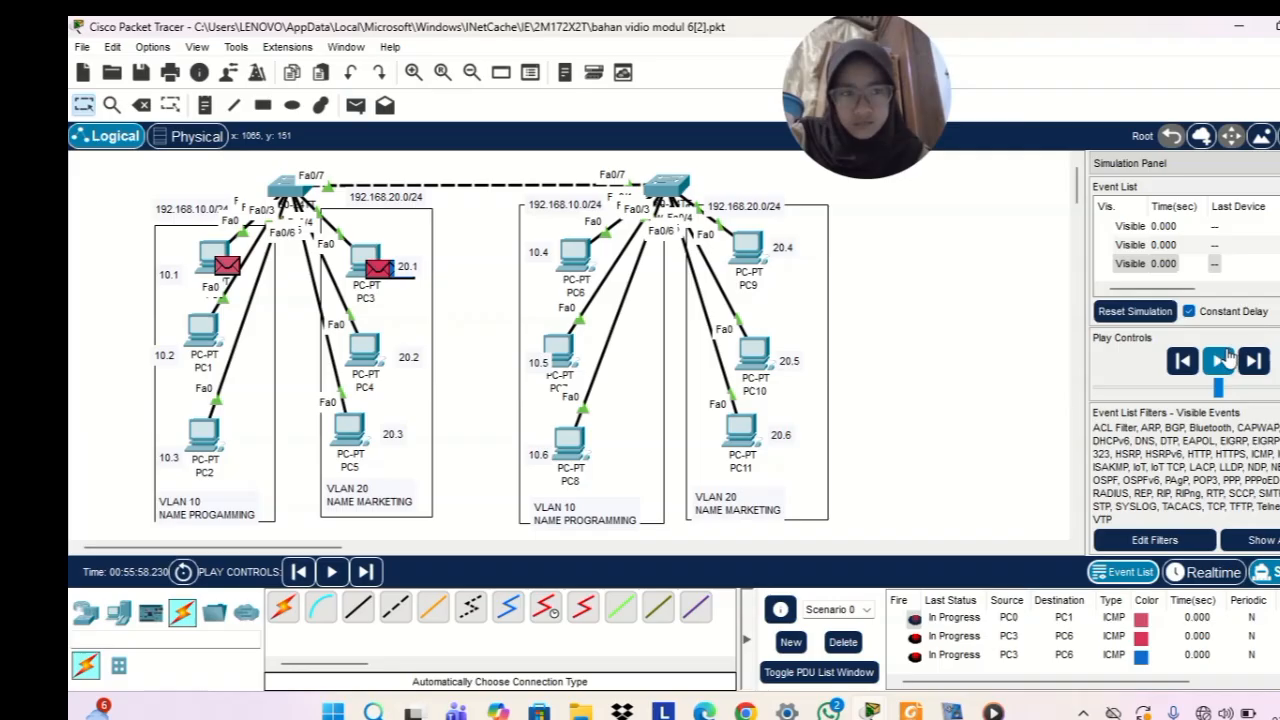
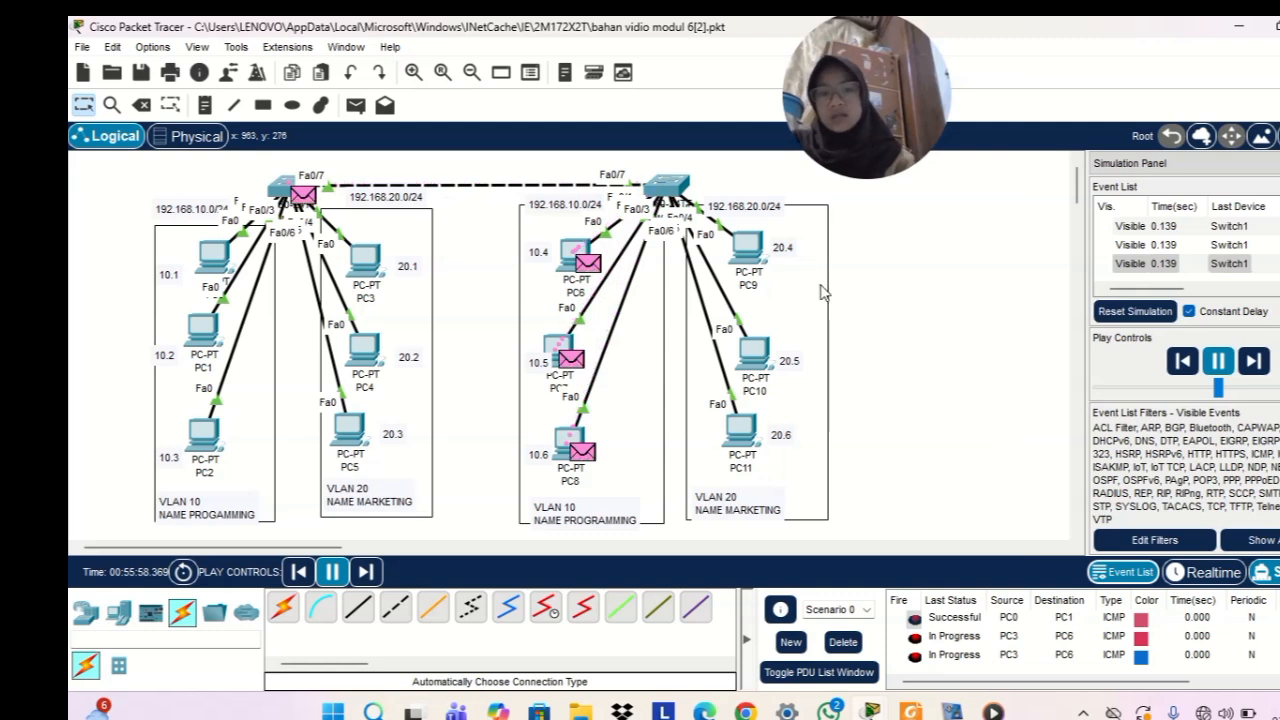
# Pause the running simulation and return the network to Realtime mode
pyautogui.click(1218, 361)
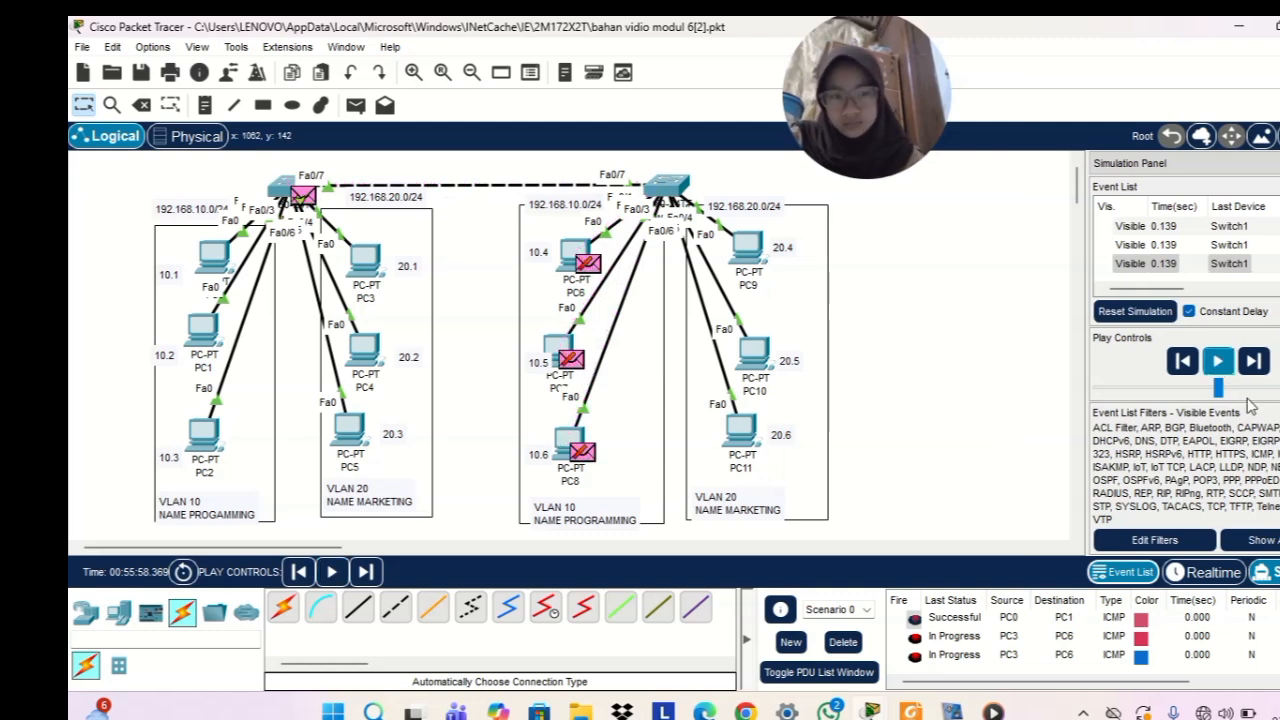
pyautogui.click(1211, 572)
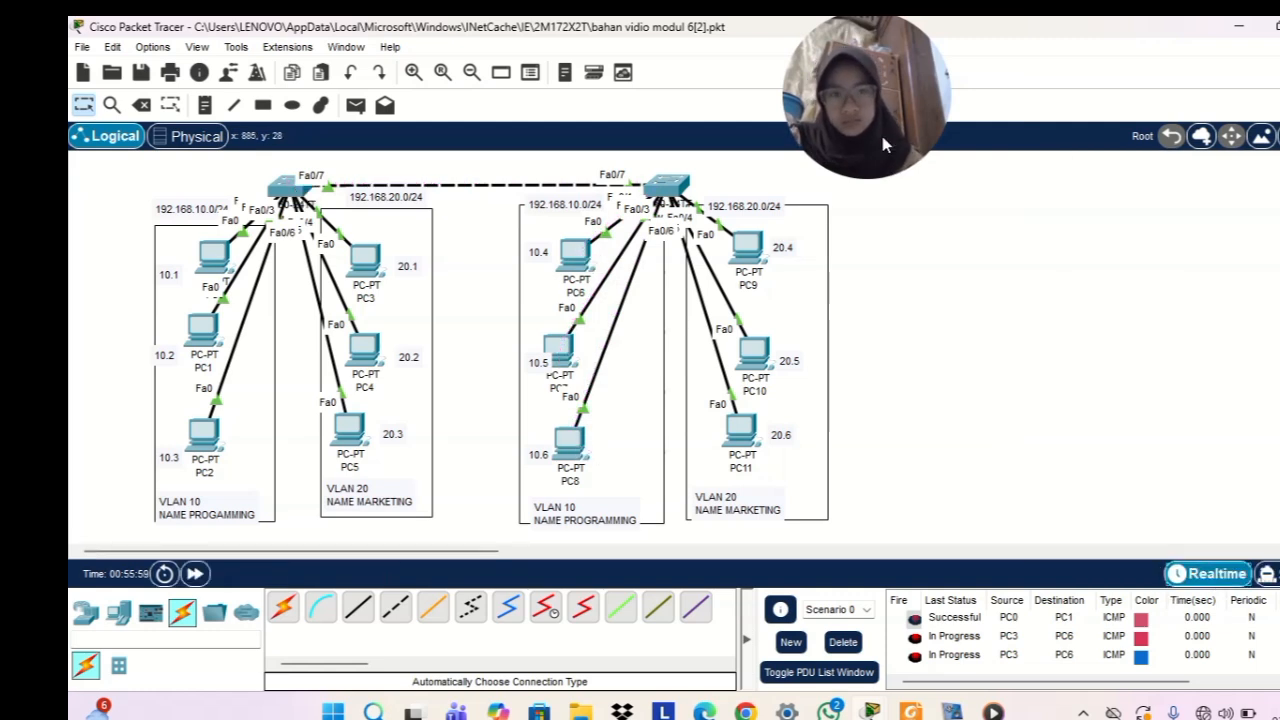
pyautogui.moveTo(872, 110); pyautogui.dragTo(559, 137)
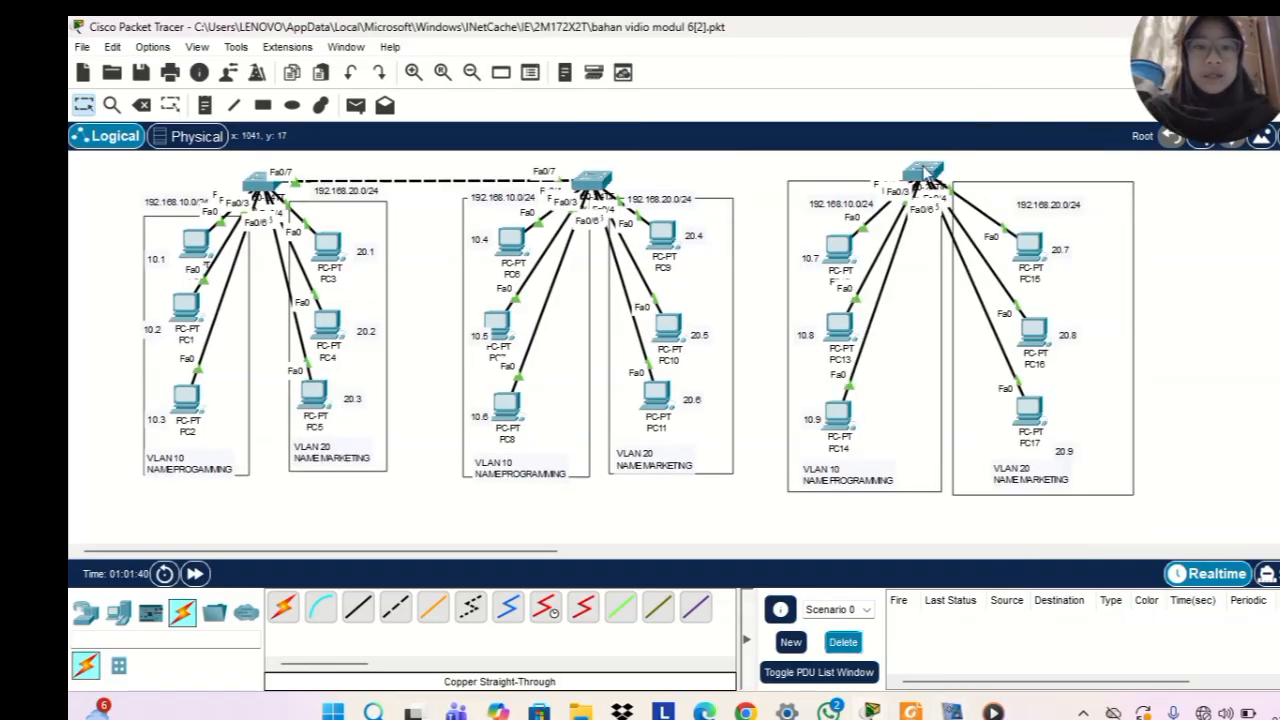
pyautogui.moveTo(926, 170); pyautogui.dragTo(950, 160)
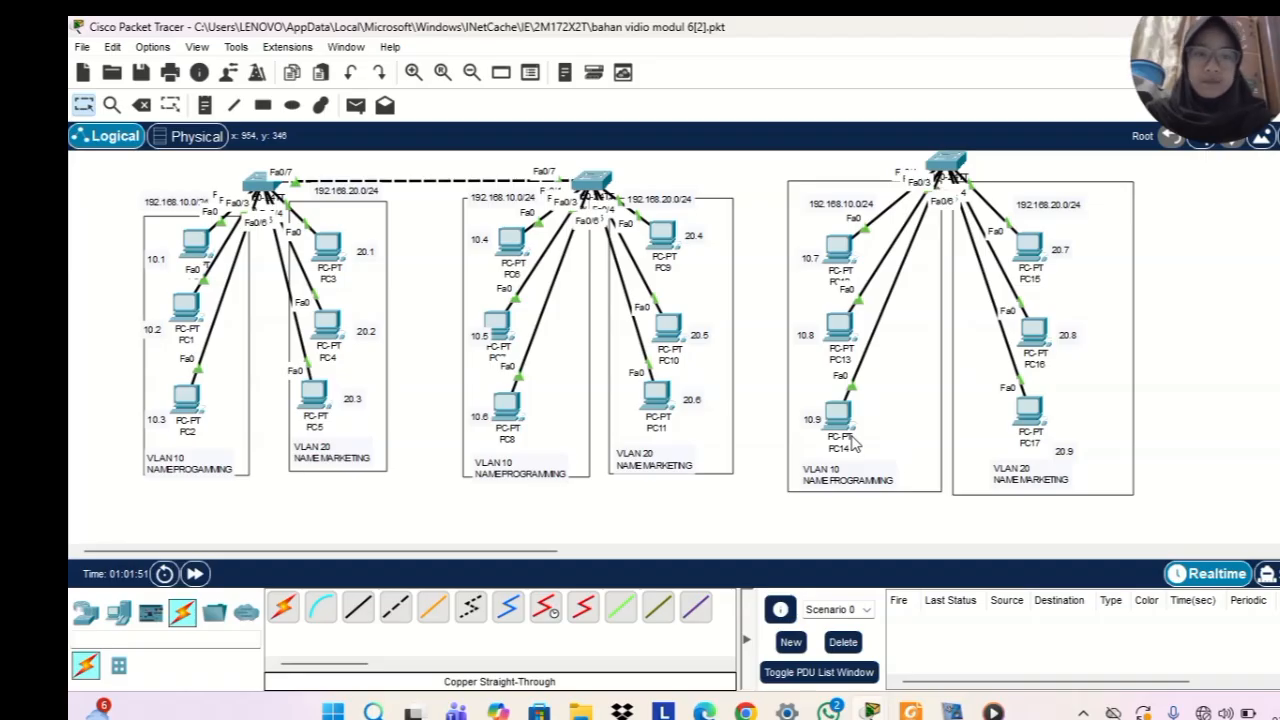
# Nudge PC12 slightly upward in the third switch's VLAN 10 area and open its configuration window
pyautogui.moveTo(845, 264)
pyautogui.mouseDown()
pyautogui.moveTo(853, 232)
pyautogui.moveTo(845, 257)
pyautogui.mouseUp()
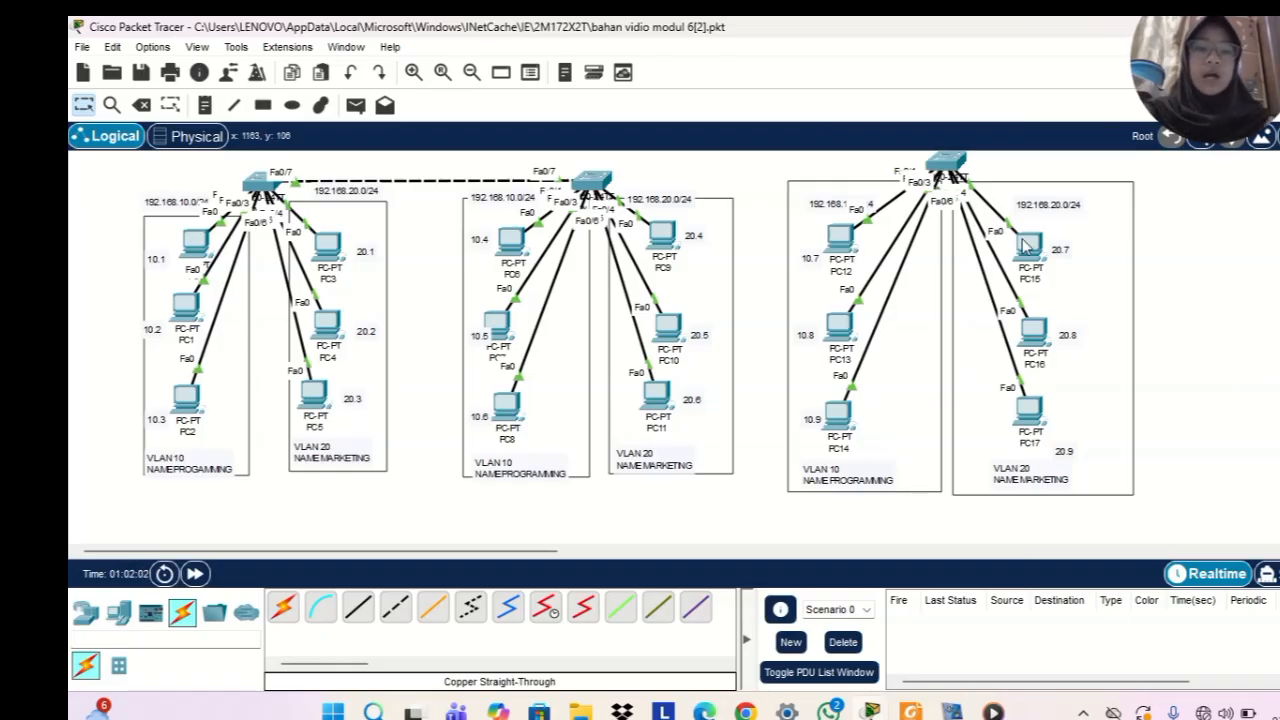
pyautogui.moveTo(1027, 423)
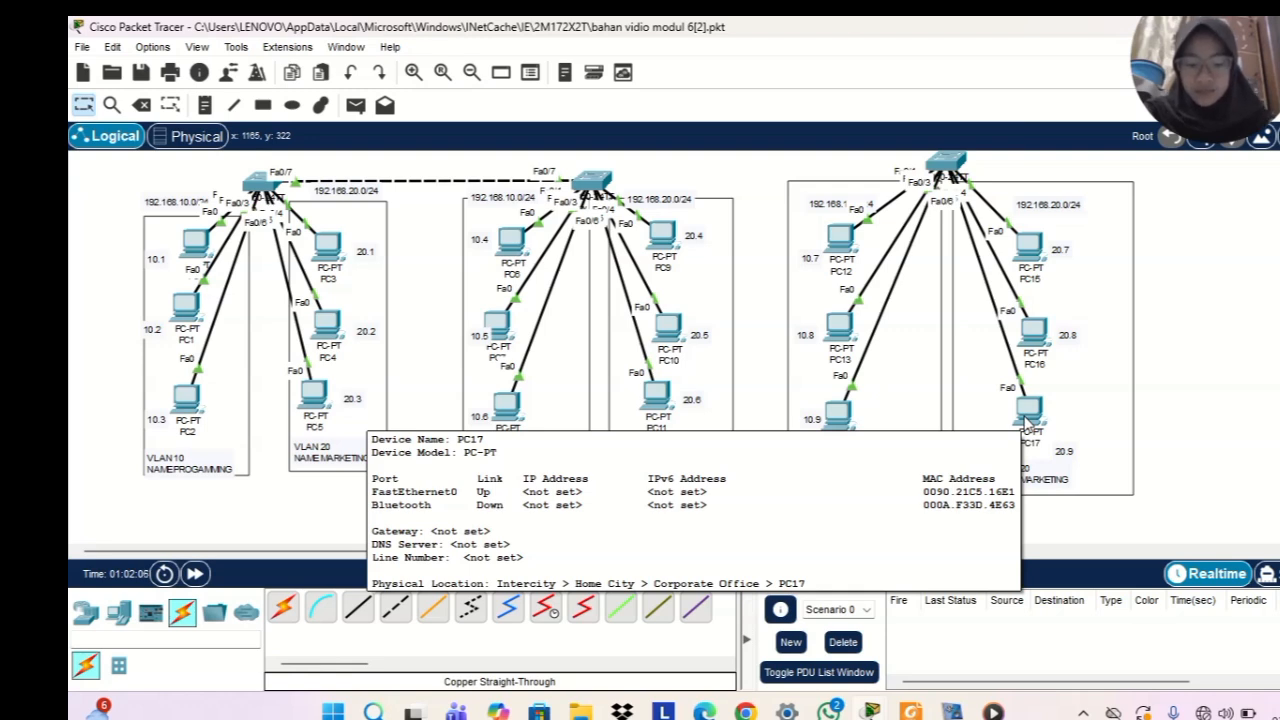
pyautogui.click(838, 250)
pyautogui.click(588, 119)
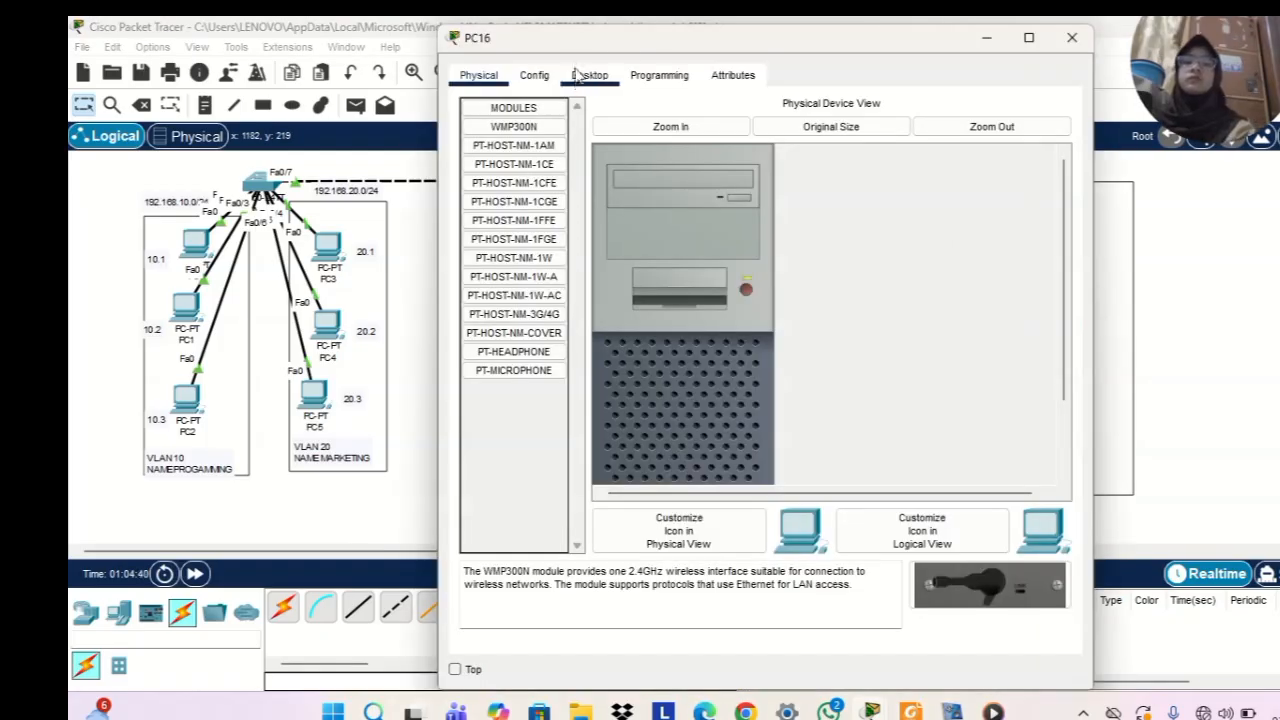
# Give PC16 the static IPv4 address 192.168.20.8 with subnet mask 255.255.255.0 and close its configuration window
pyautogui.click(586, 76)
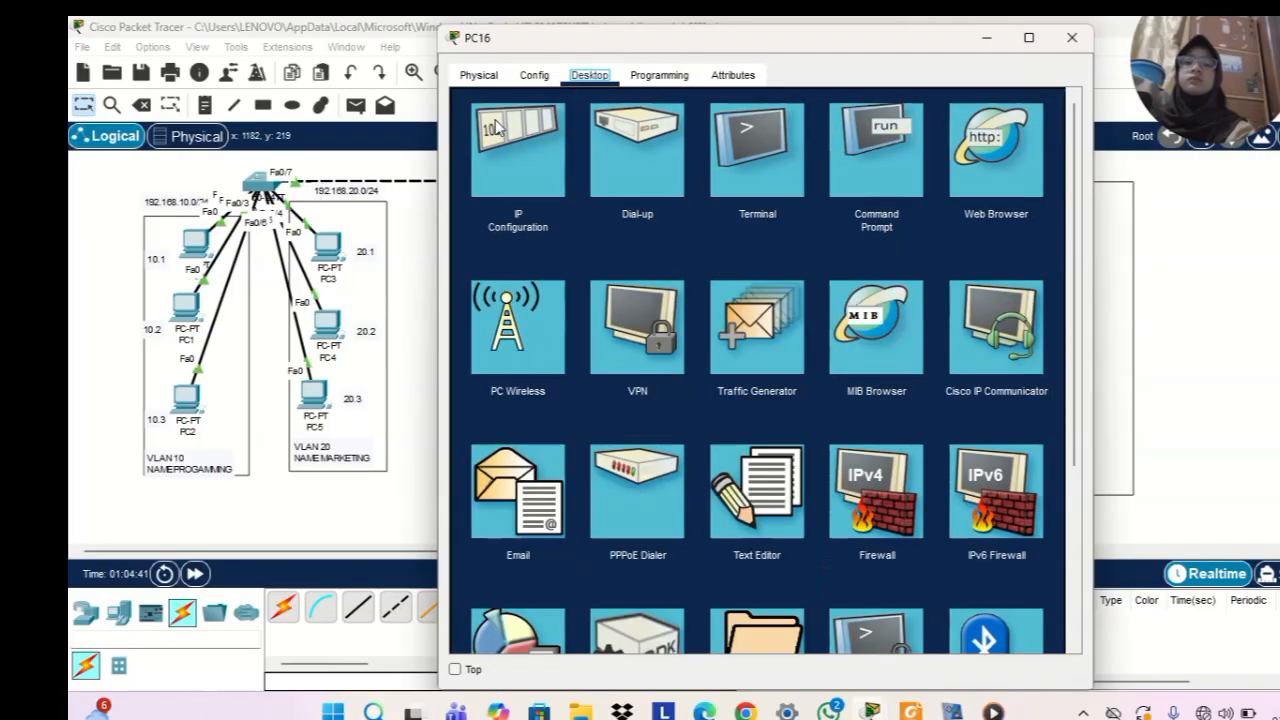
pyautogui.click(513, 146)
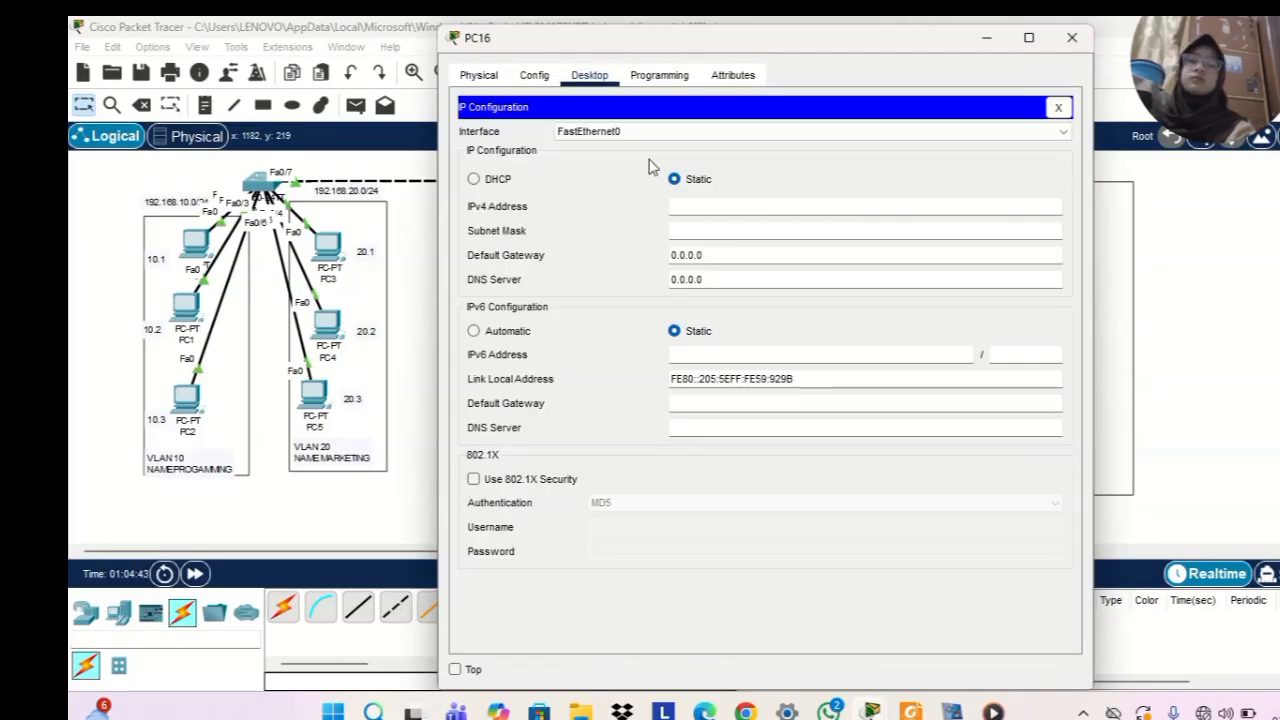
pyautogui.click(702, 205)
pyautogui.write('192.168')
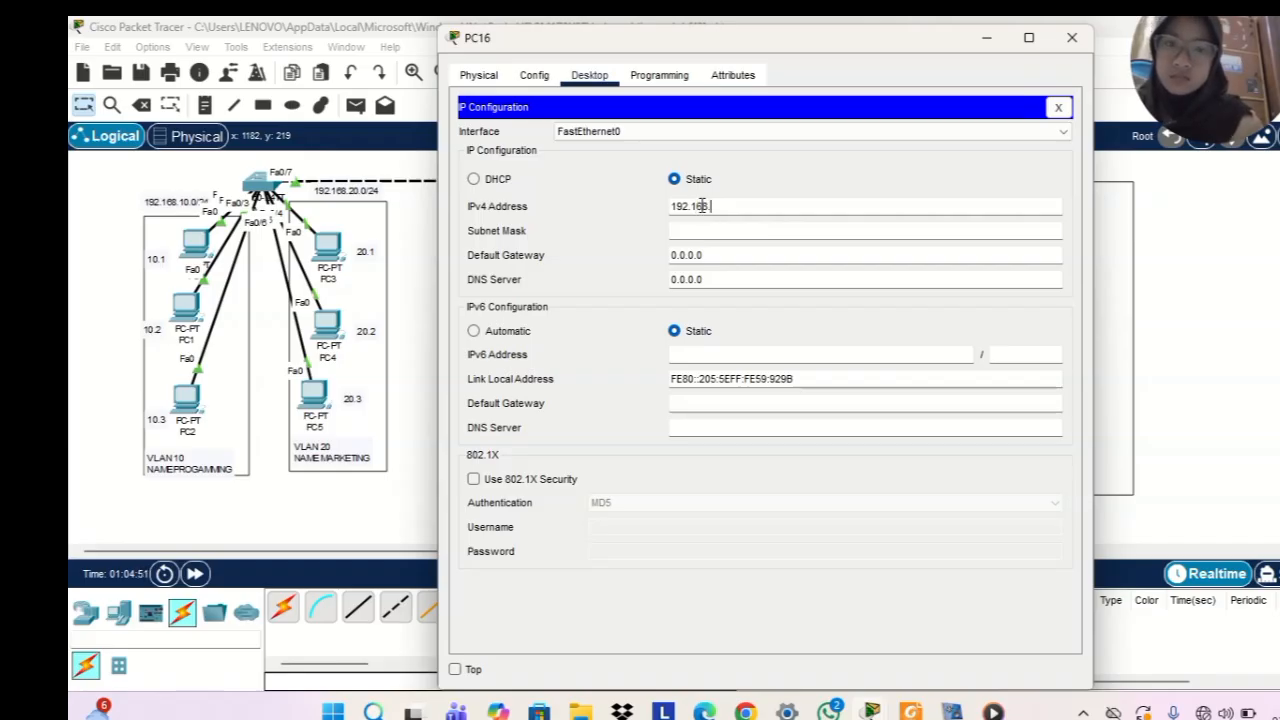
pyautogui.write('.20.')
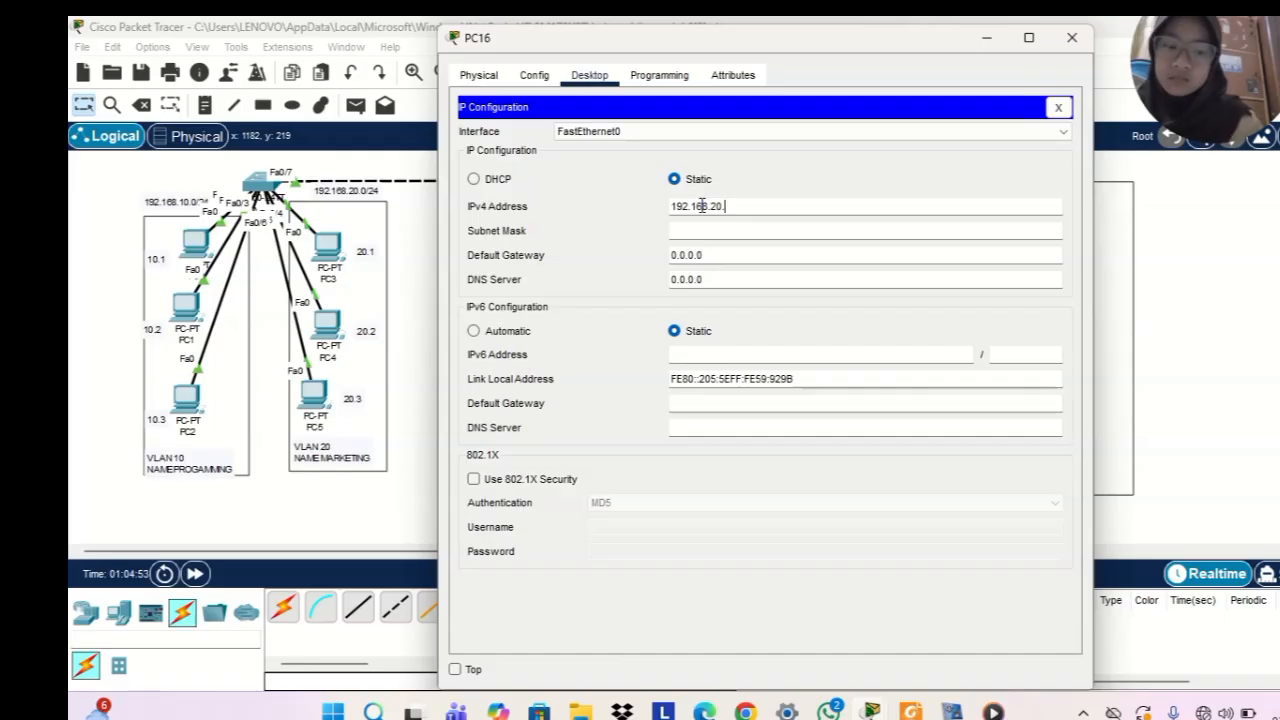
pyautogui.write('8')
pyautogui.click(1071, 37)
# Give PC17 the static IPv4 address 192.168.20.9 with subnet mask 255.255.255.0 and close its configuration window
pyautogui.click(1035, 415)
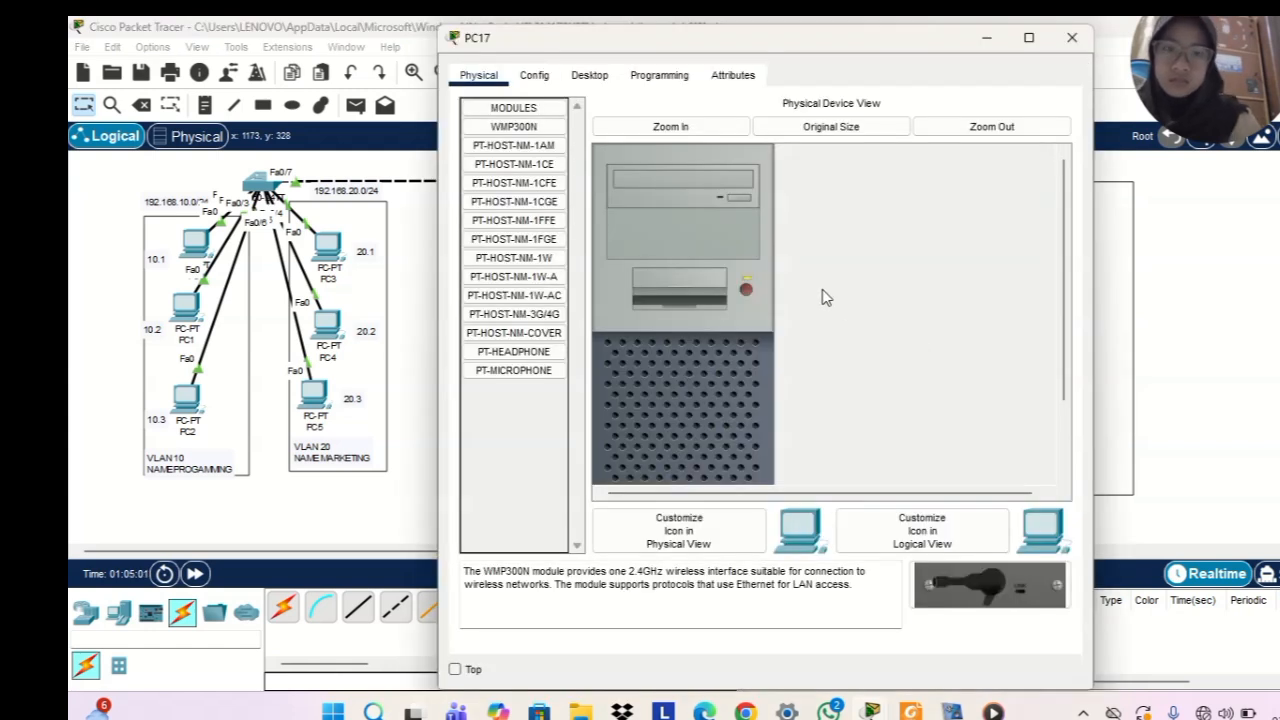
pyautogui.click(585, 80)
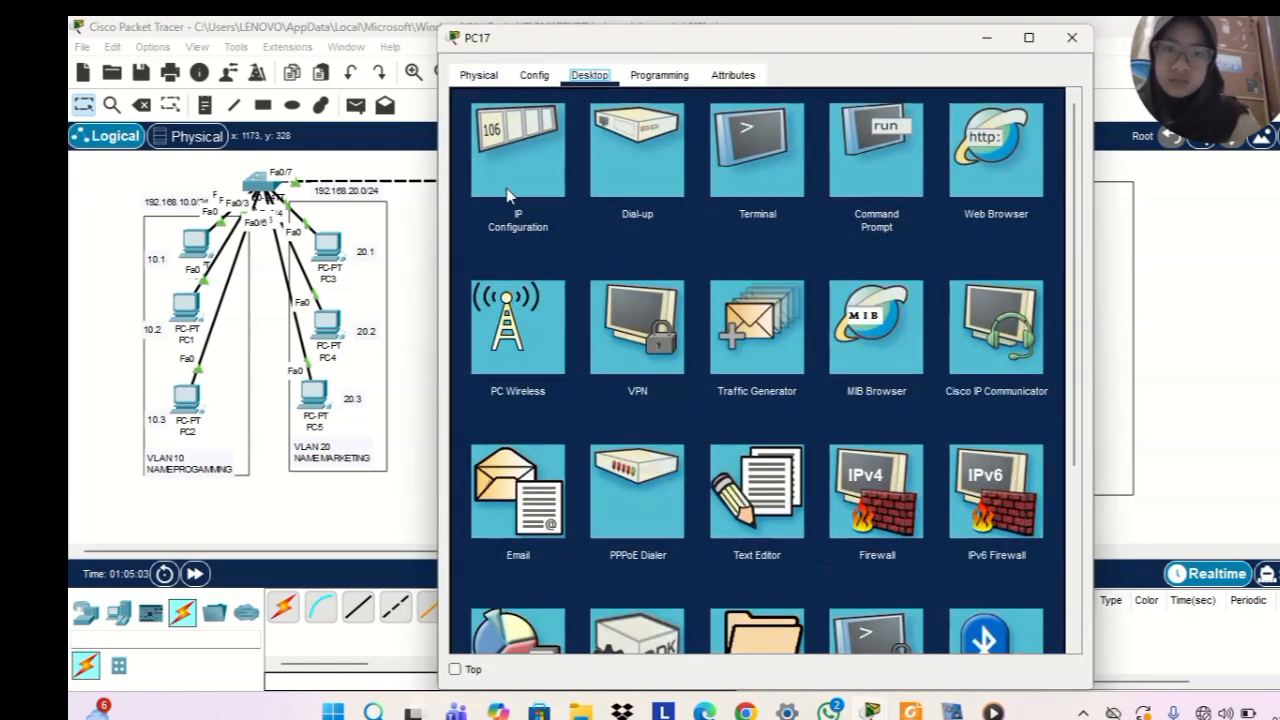
pyautogui.click(519, 145)
pyautogui.click(698, 205)
pyautogui.write('192.168.20.7')
pyautogui.press('BackSpace')
pyautogui.write('9')
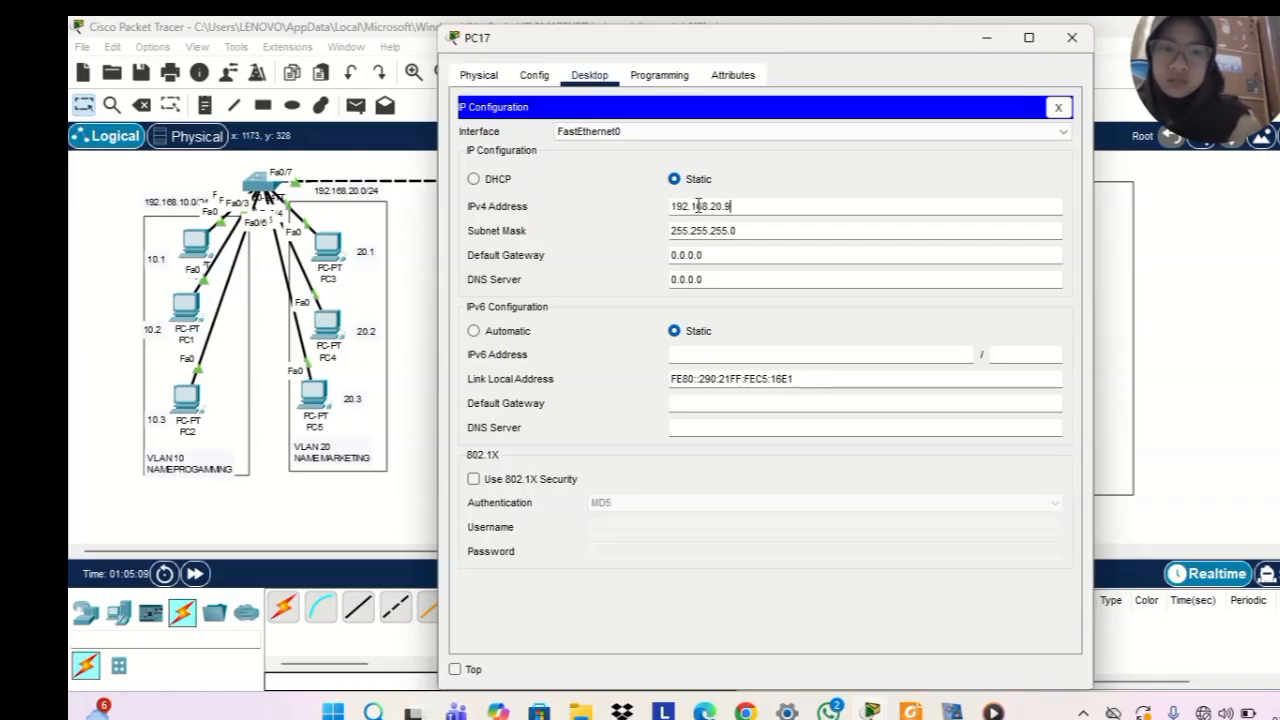
pyautogui.click(1072, 37)
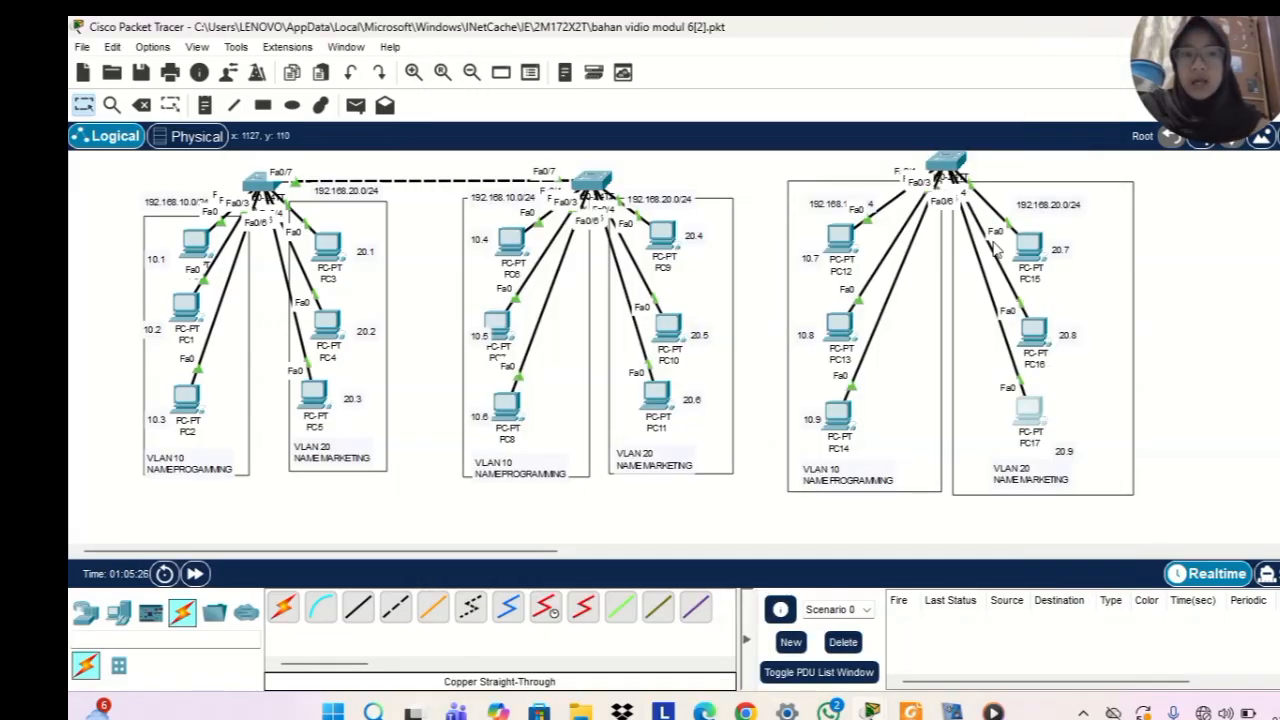
# Open the command line of Switch2 and enter global configuration mode with ena and conf t
pyautogui.click(953, 172)
pyautogui.click(580, 78)
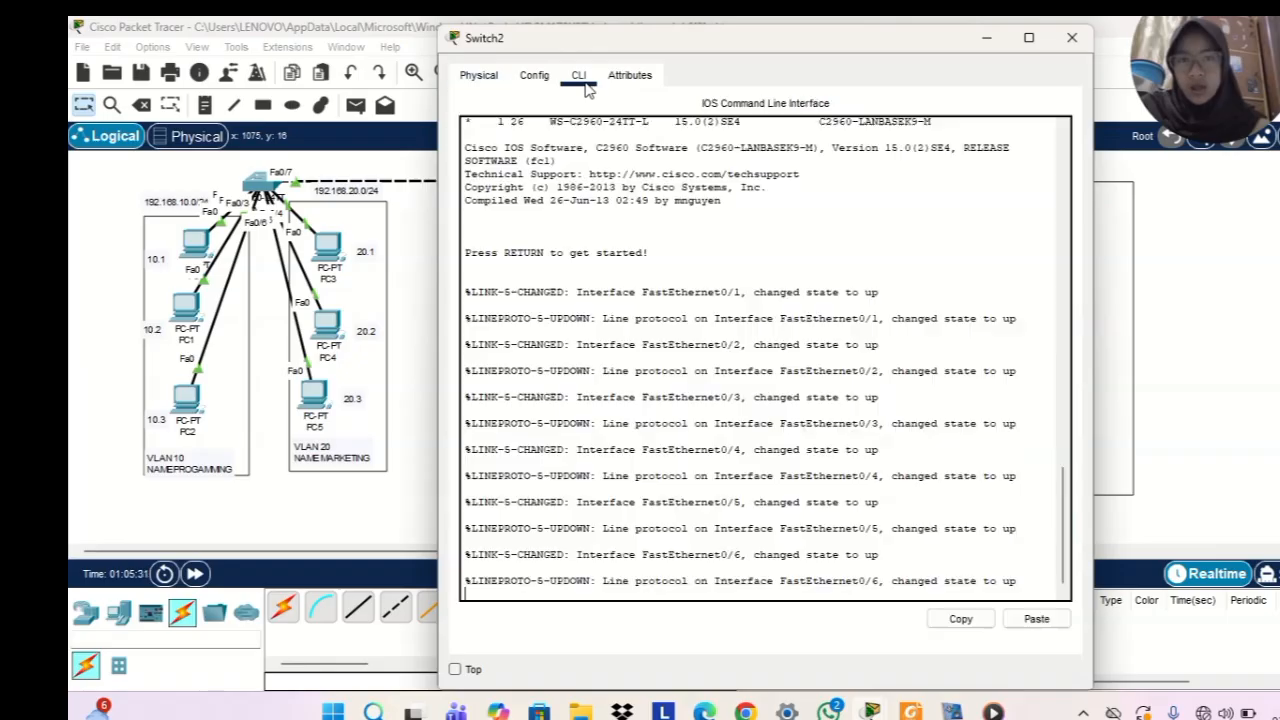
pyautogui.press('Return')
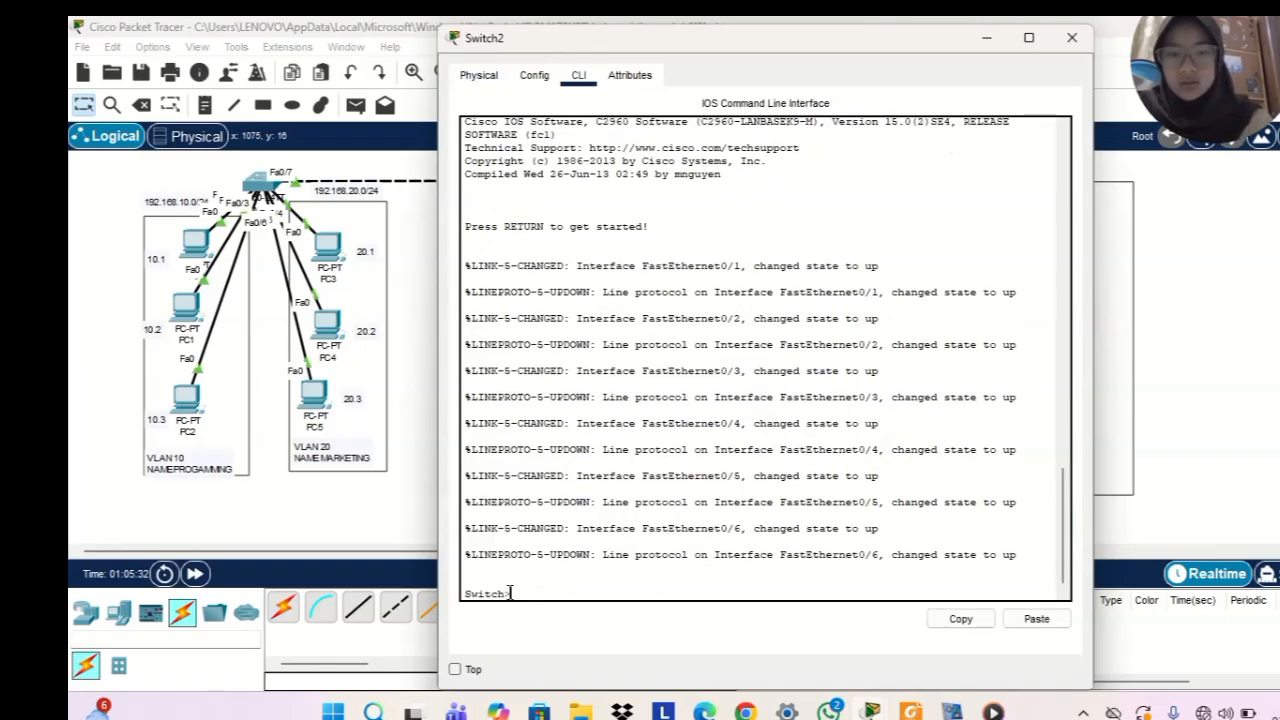
pyautogui.write('ena')
pyautogui.press('Return')
pyautogui.write('c')
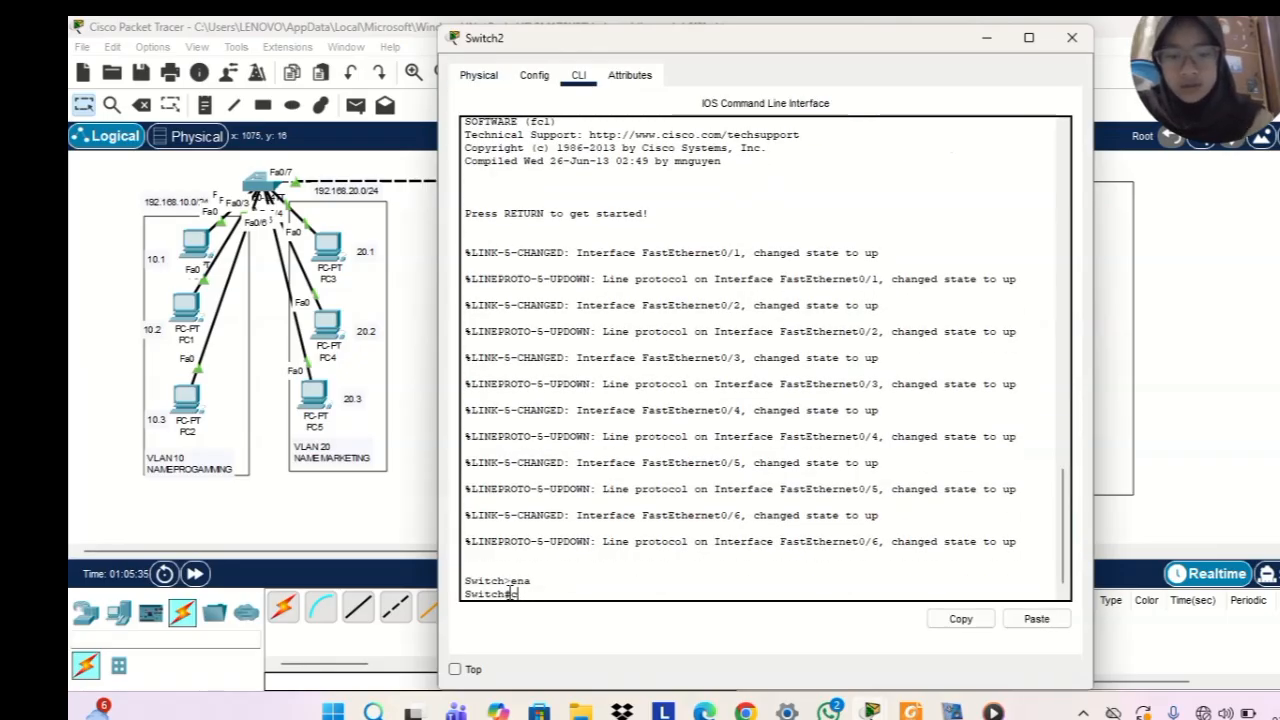
pyautogui.write('onf t')
pyautogui.press('Return')
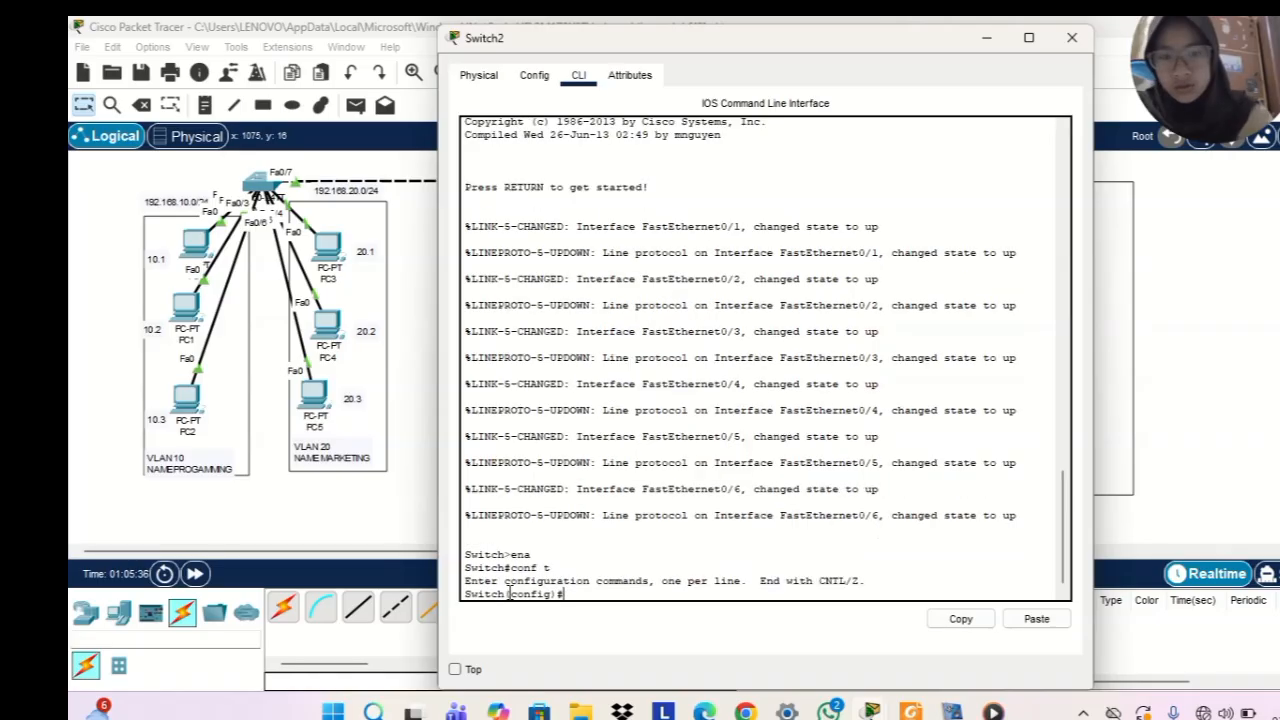
# Create VLAN 10 on Switch2, name it programming, and exit to global configuration mode
pyautogui.write('vla')
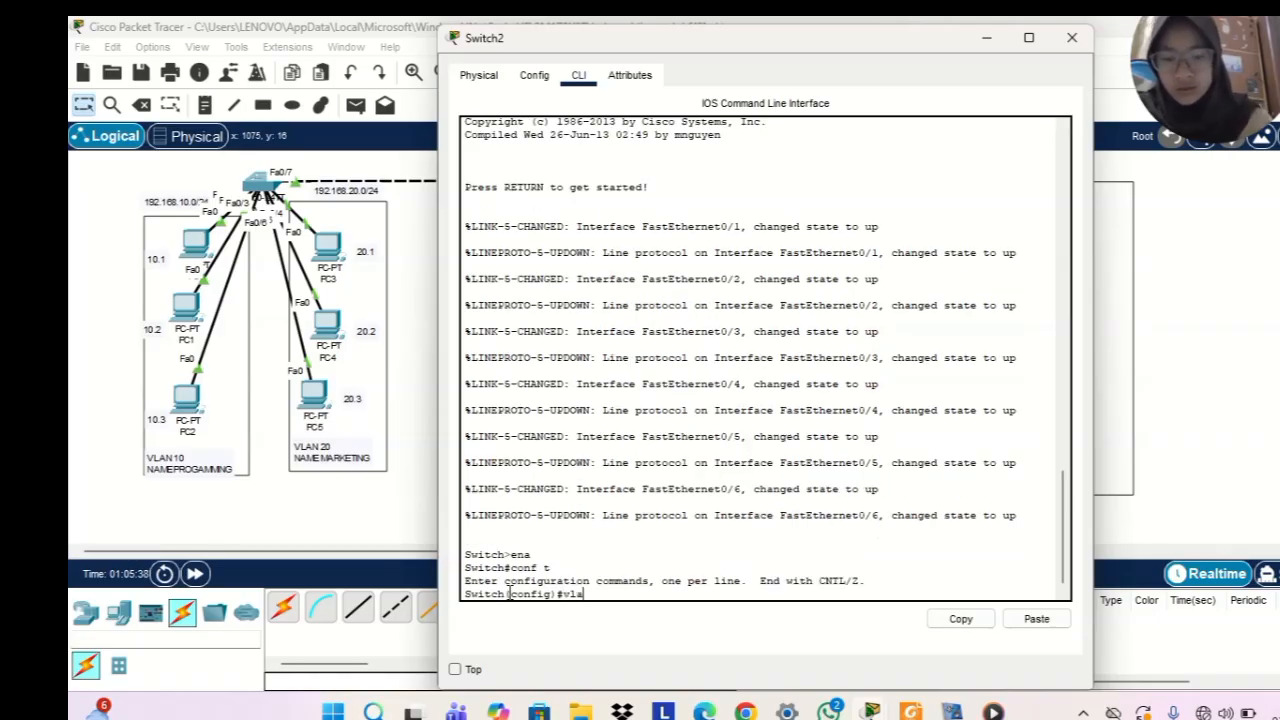
pyautogui.write('n 10')
pyautogui.press('Return')
pyautogui.write('name prof')
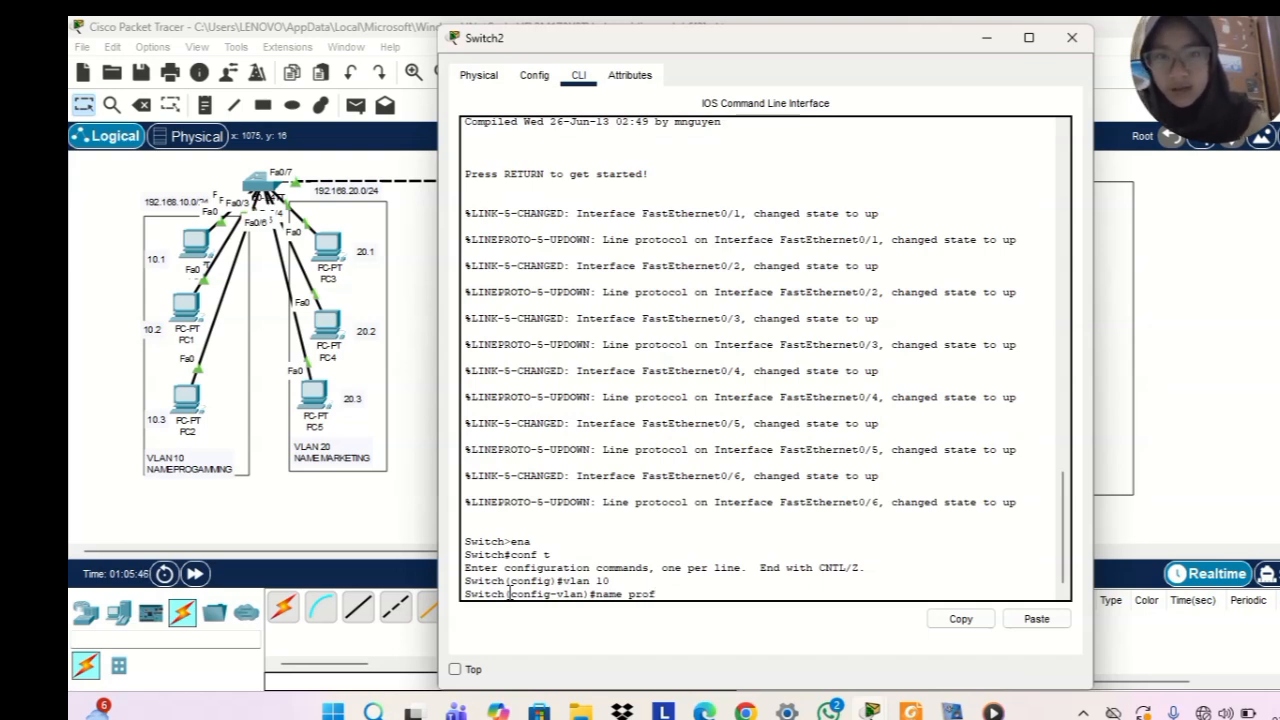
pyautogui.press('BackSpace')
pyautogui.write('g')
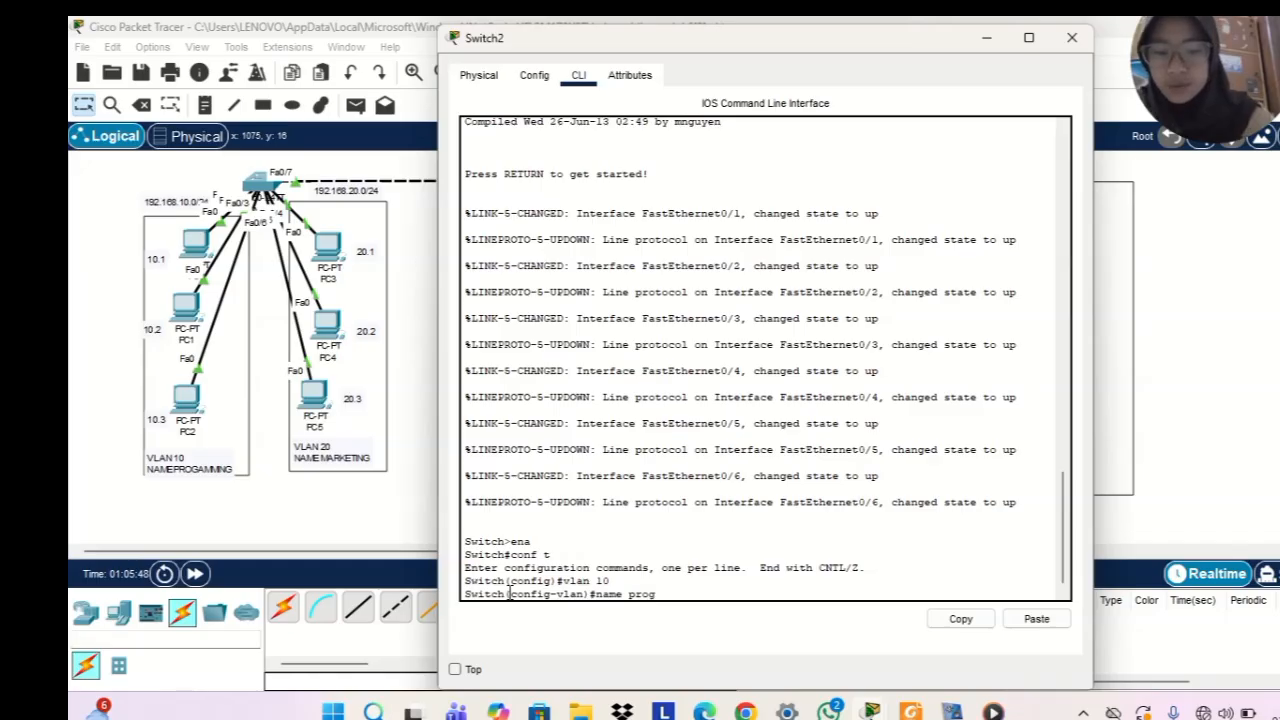
pyautogui.write('ramming')
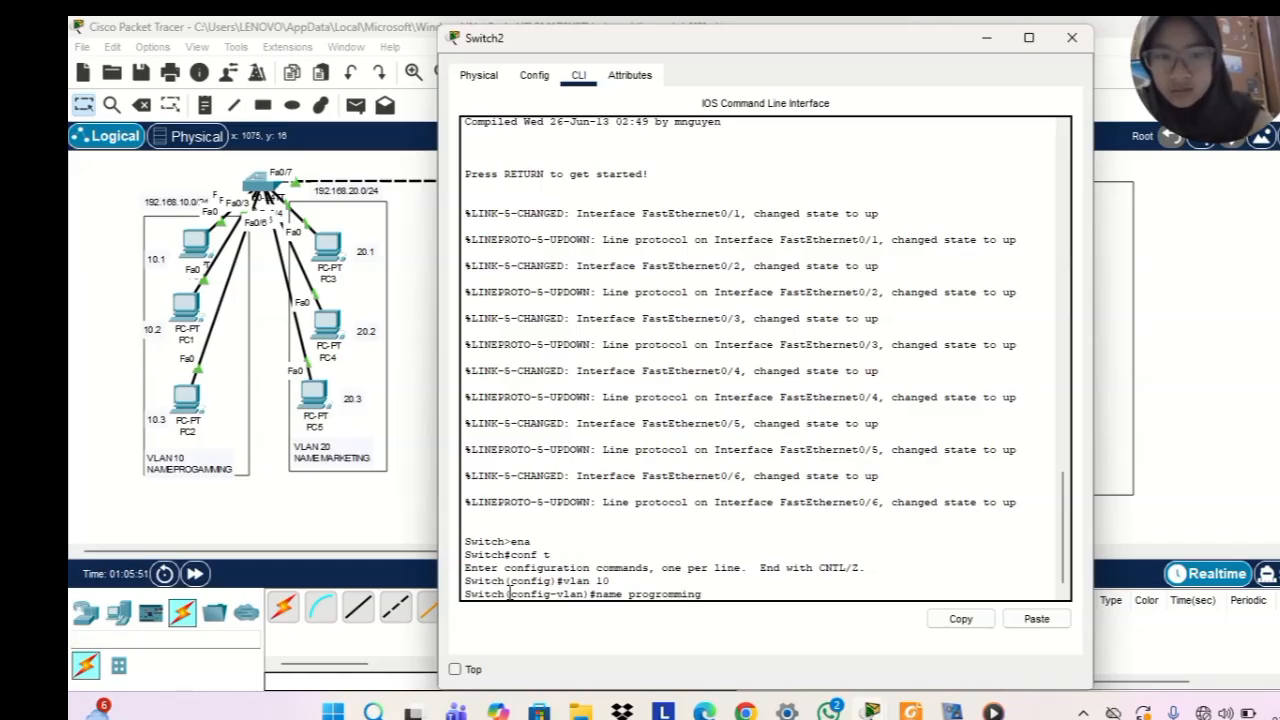
pyautogui.press('Return')
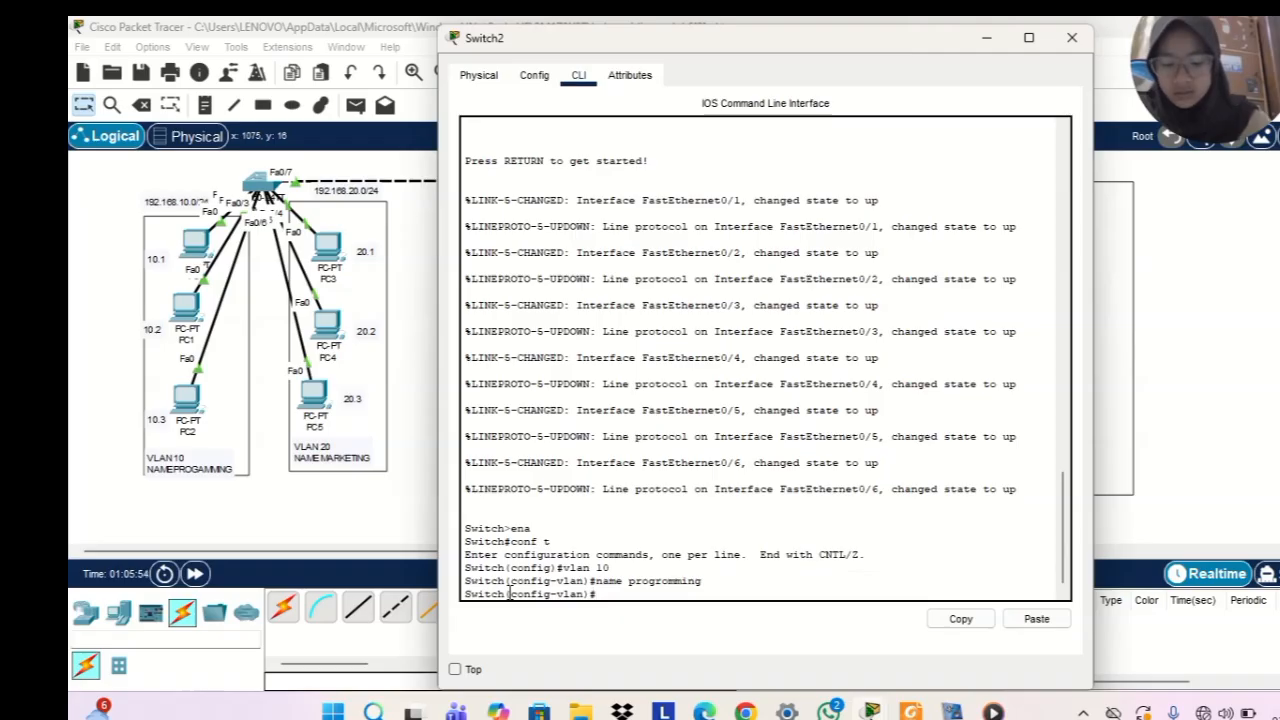
pyautogui.write('ex')
pyautogui.press('Return')
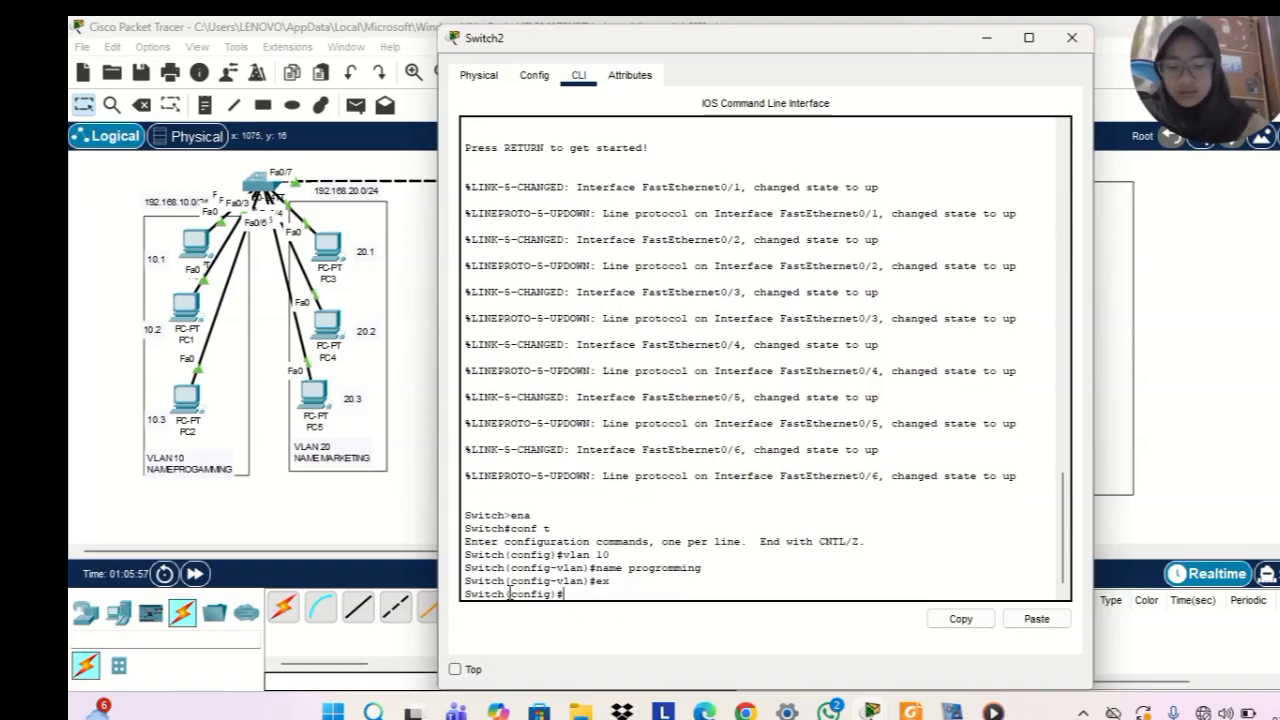
# Set the interface range fa0/1-3 on Switch2 to access mode with sw mode acc
pyautogui.write('int range')
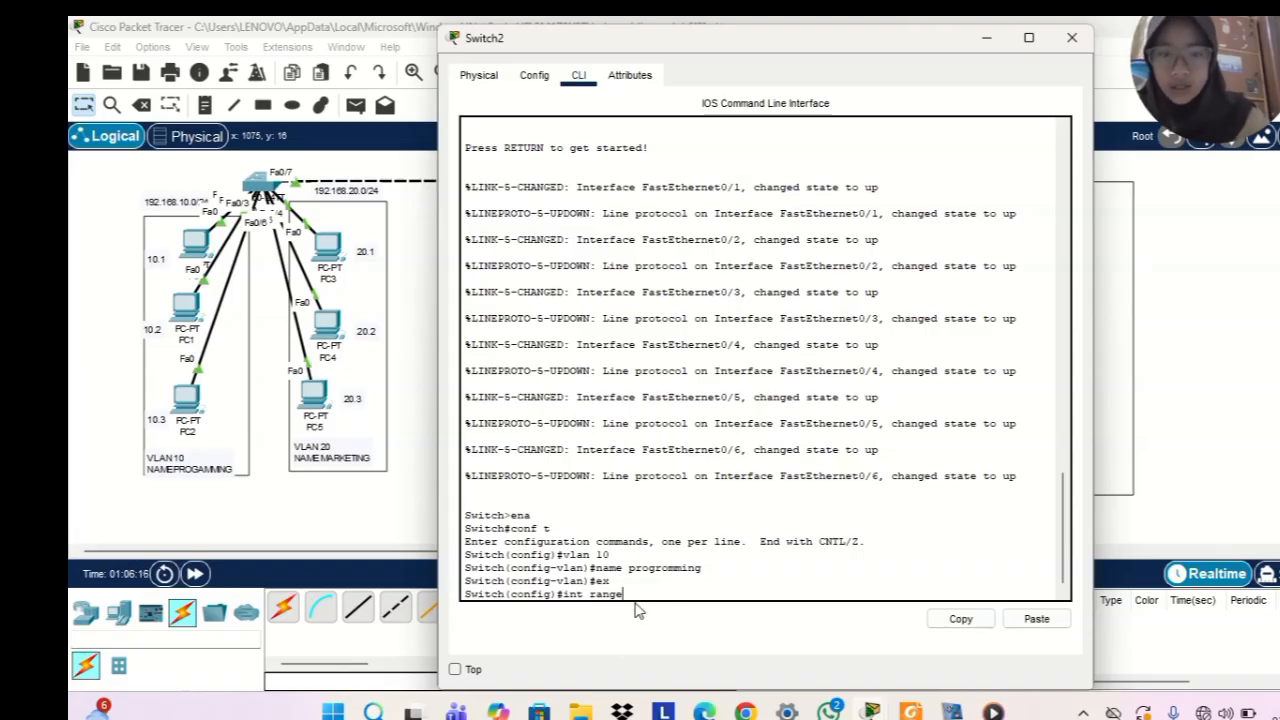
pyautogui.write('fa0/')
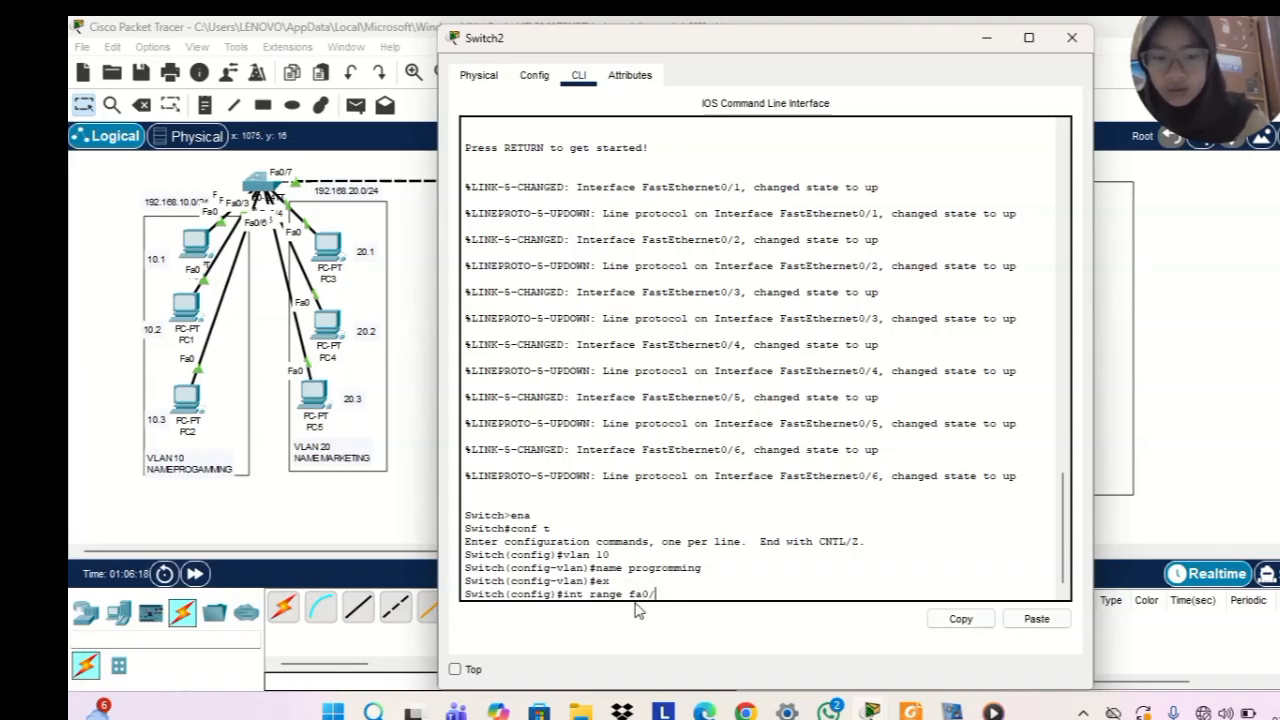
pyautogui.write('1-')
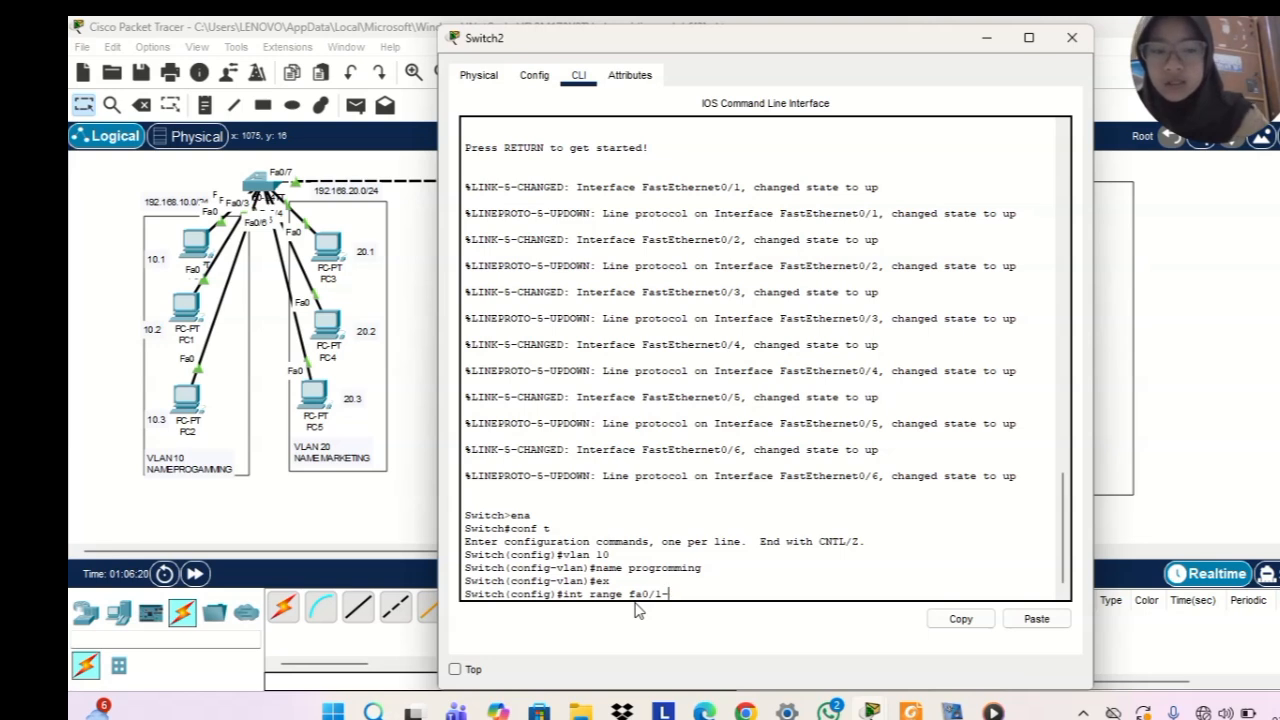
pyautogui.write('3')
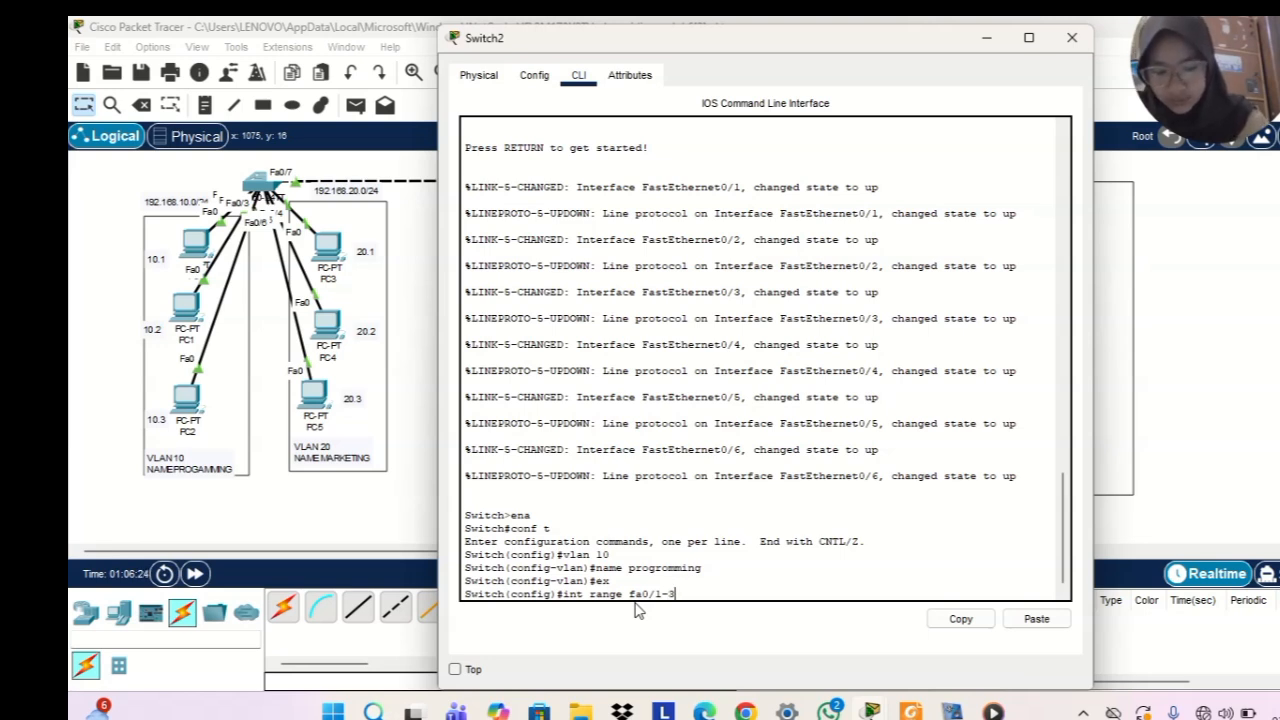
pyautogui.press('Return')
pyautogui.write('sw mide')
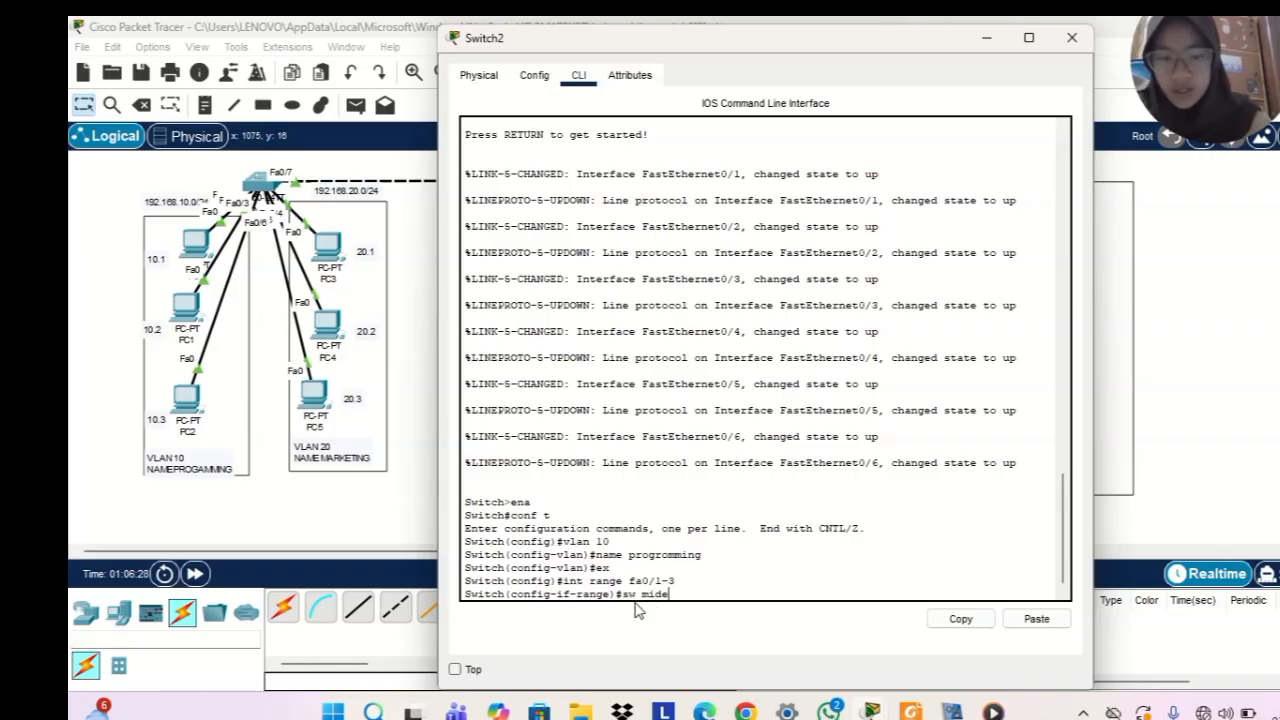
pyautogui.press('BackSpace')
pyautogui.press('BackSpace')
pyautogui.press('BackSpace')
pyautogui.write('p')
pyautogui.press('BackSpace')
pyautogui.write('ode acc')
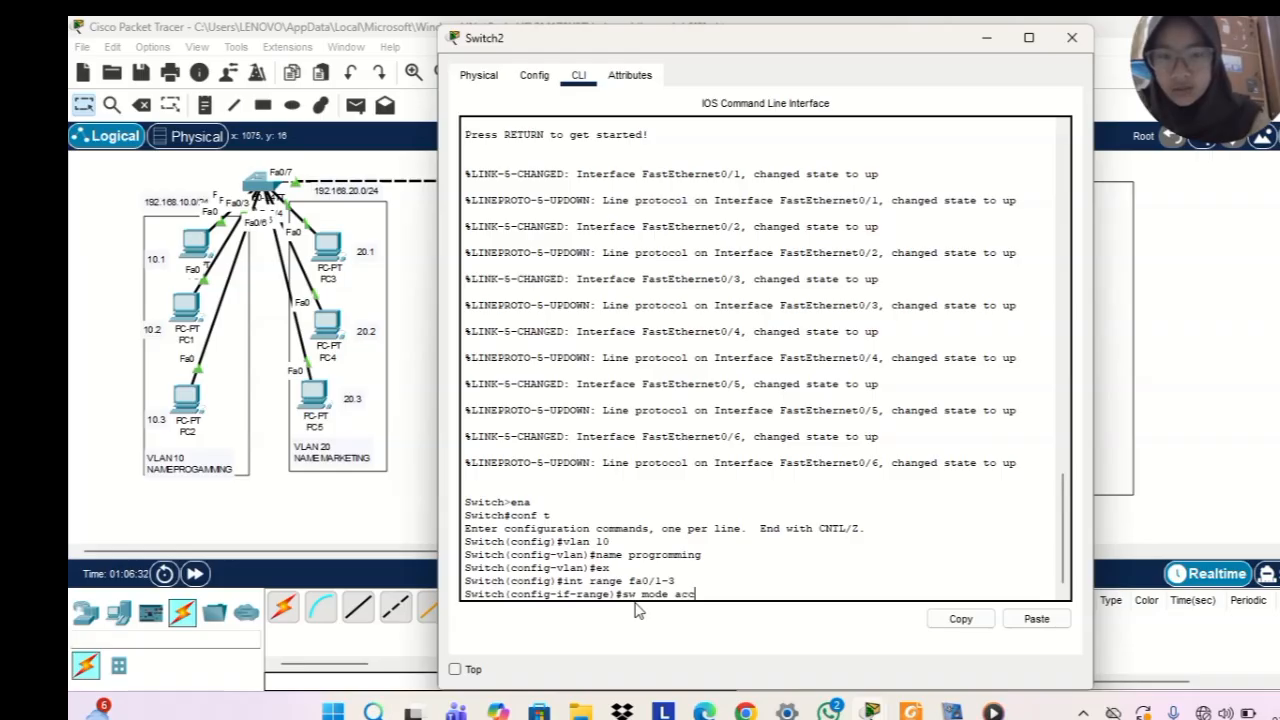
pyautogui.press('Return')
# Assign the selected Switch2 ports fa0/1-3 to VLAN 10 with sw acc vlan 10
pyautogui.write('sw')
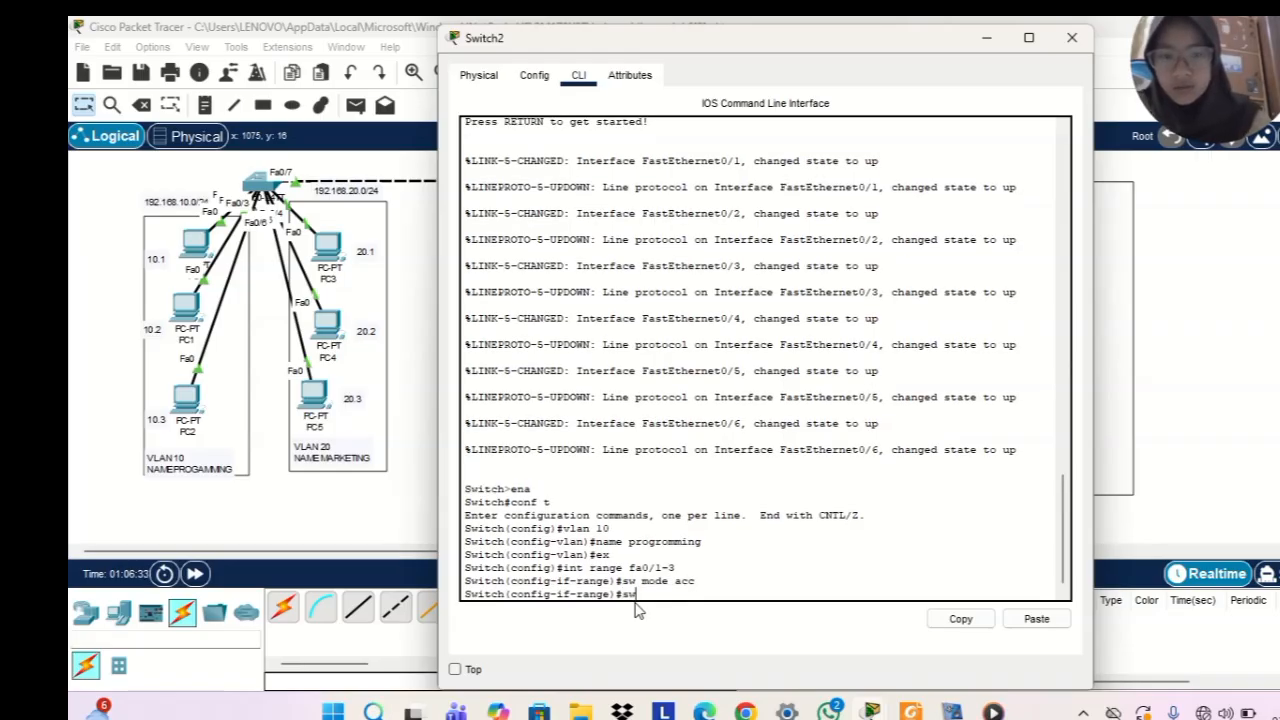
pyautogui.write(' acc vlan 10')
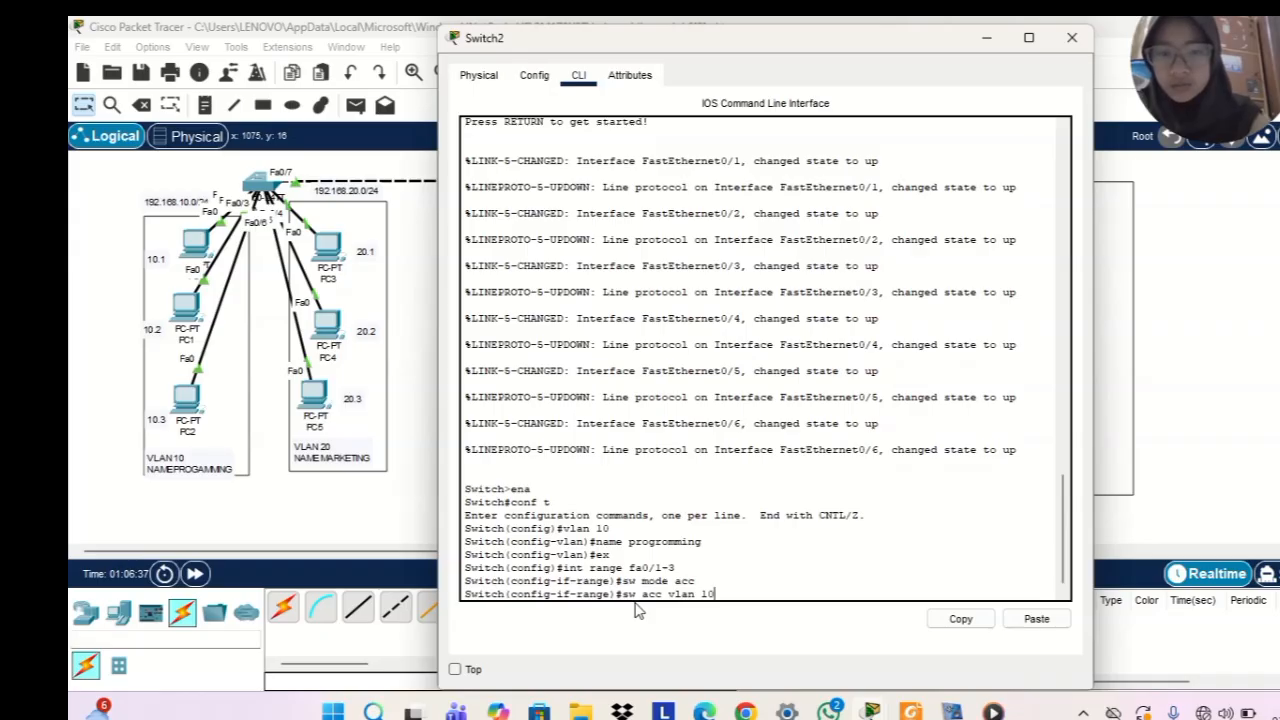
pyautogui.press('Return')
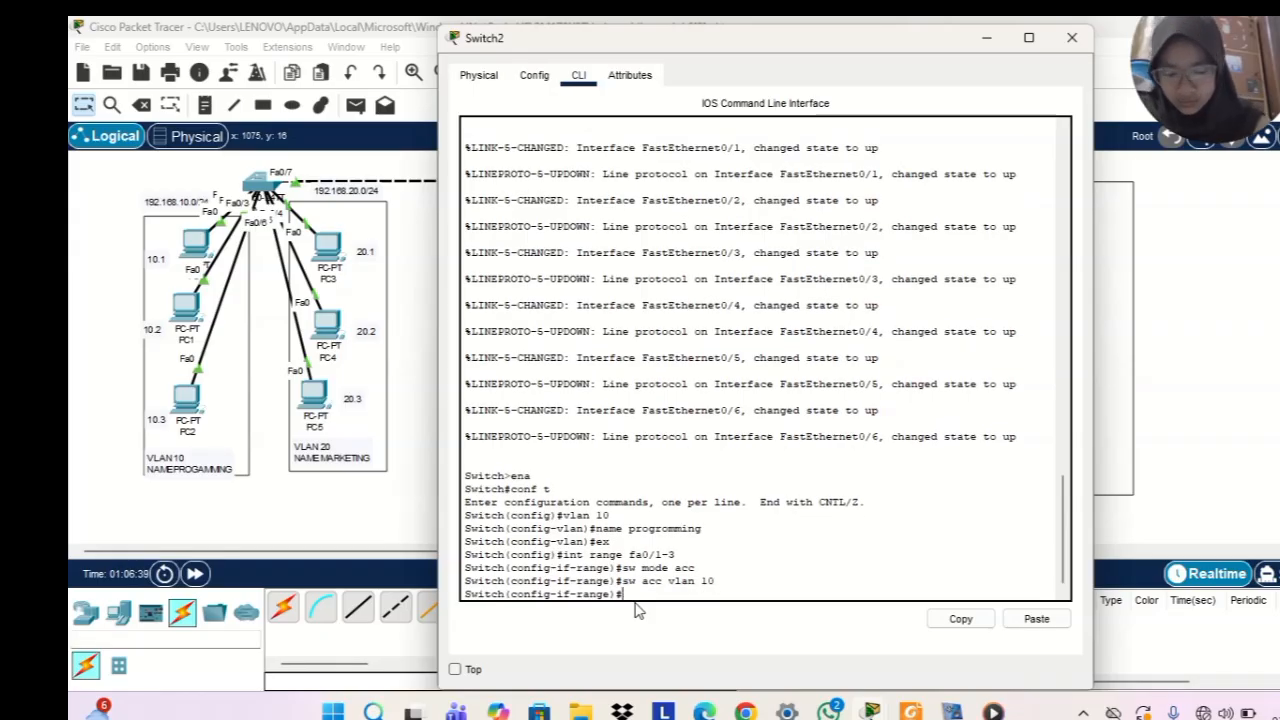
# Leave the fa0/1-3 interface range configuration and create VLAN 20 on Switch2
pyautogui.write('ex')
pyautogui.press('Return')
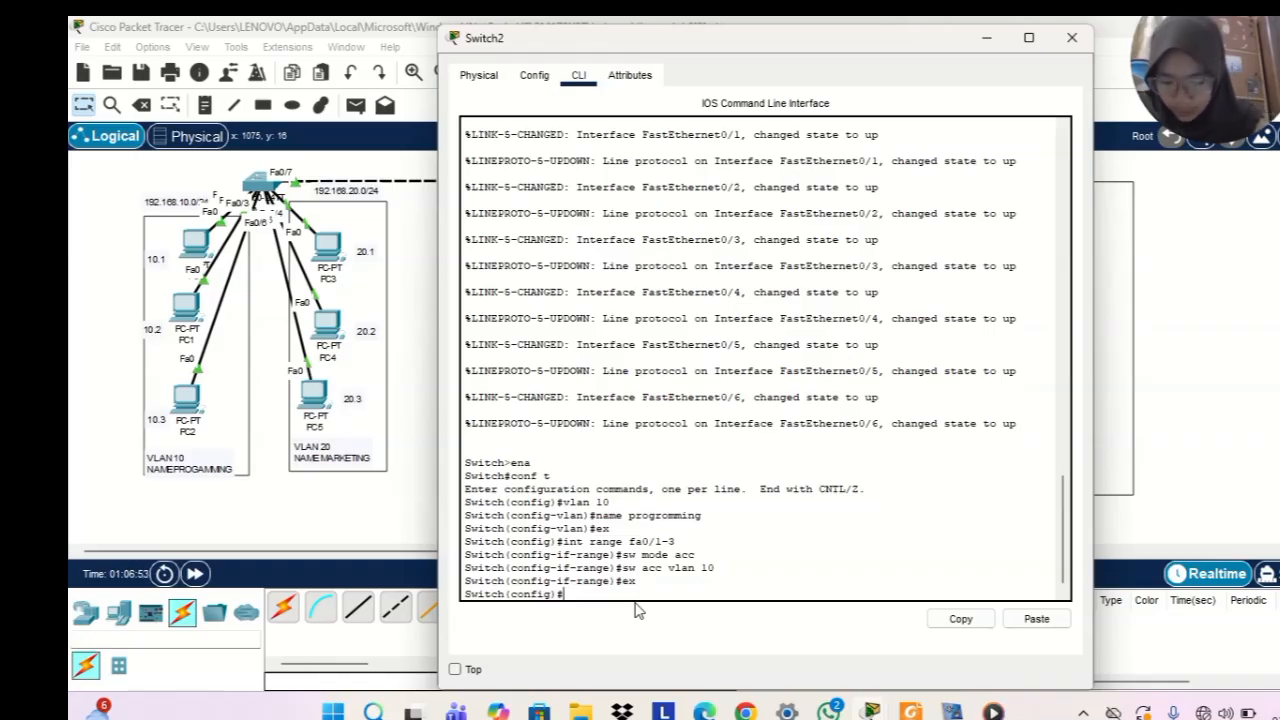
pyautogui.write('vl')
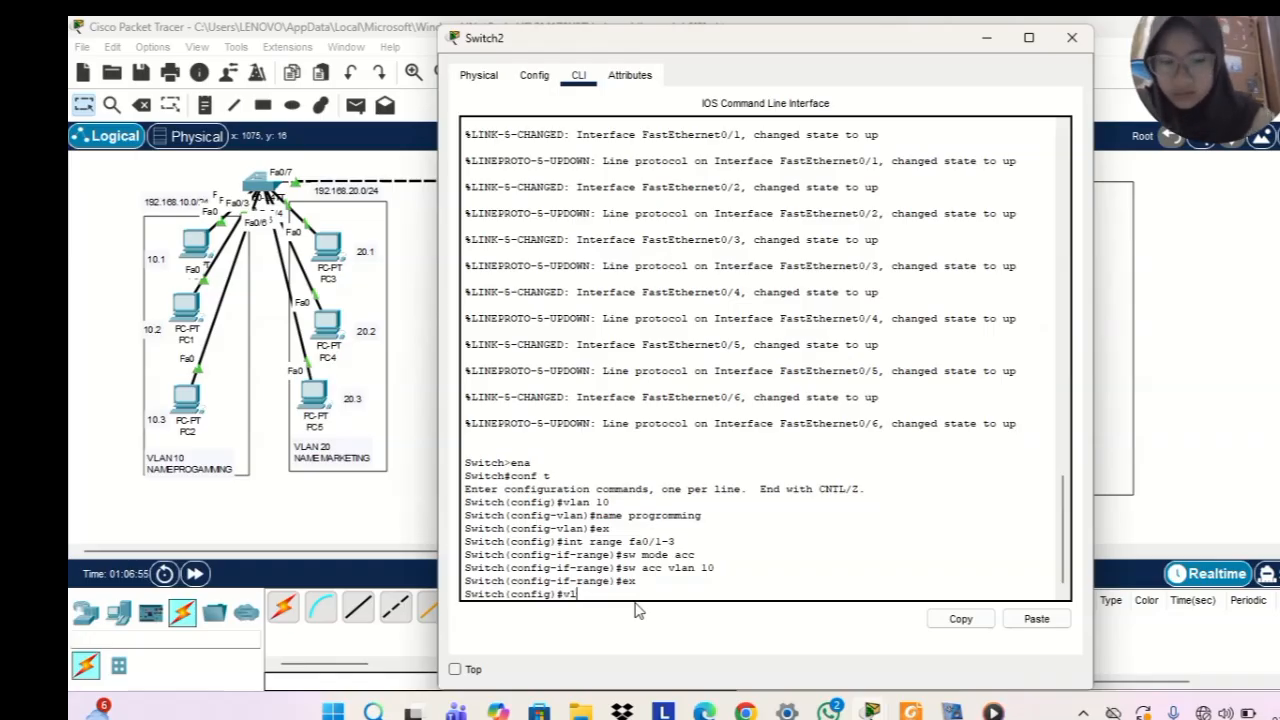
pyautogui.write('an 20')
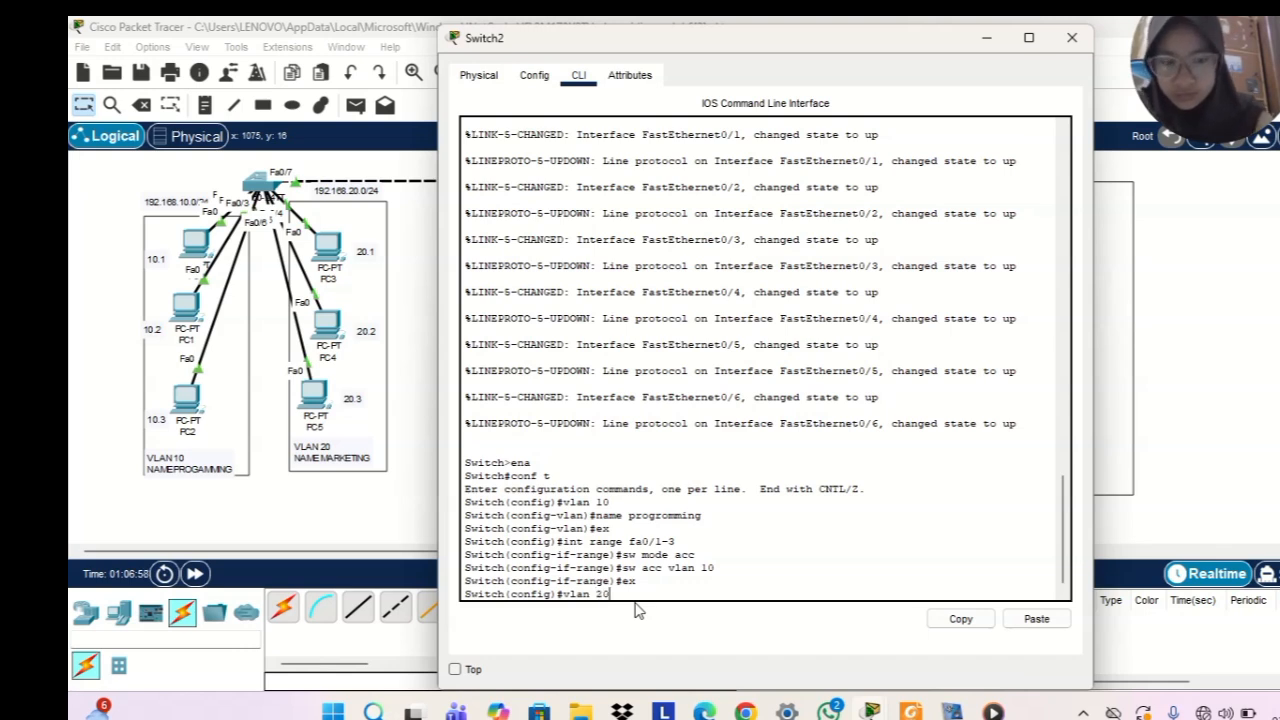
pyautogui.press('Return')
# Name VLAN 20 on Switch2 marketing and exit to global configuration mode
pyautogui.write('name')
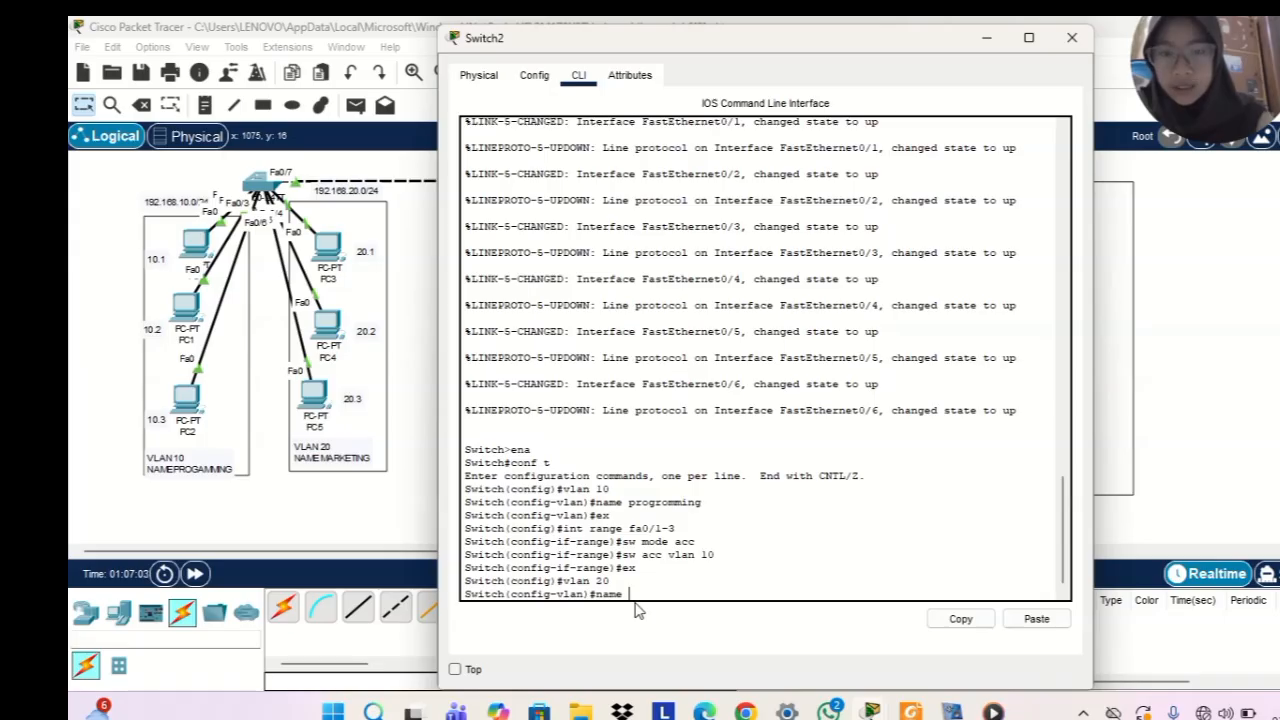
pyautogui.write(' markwe')
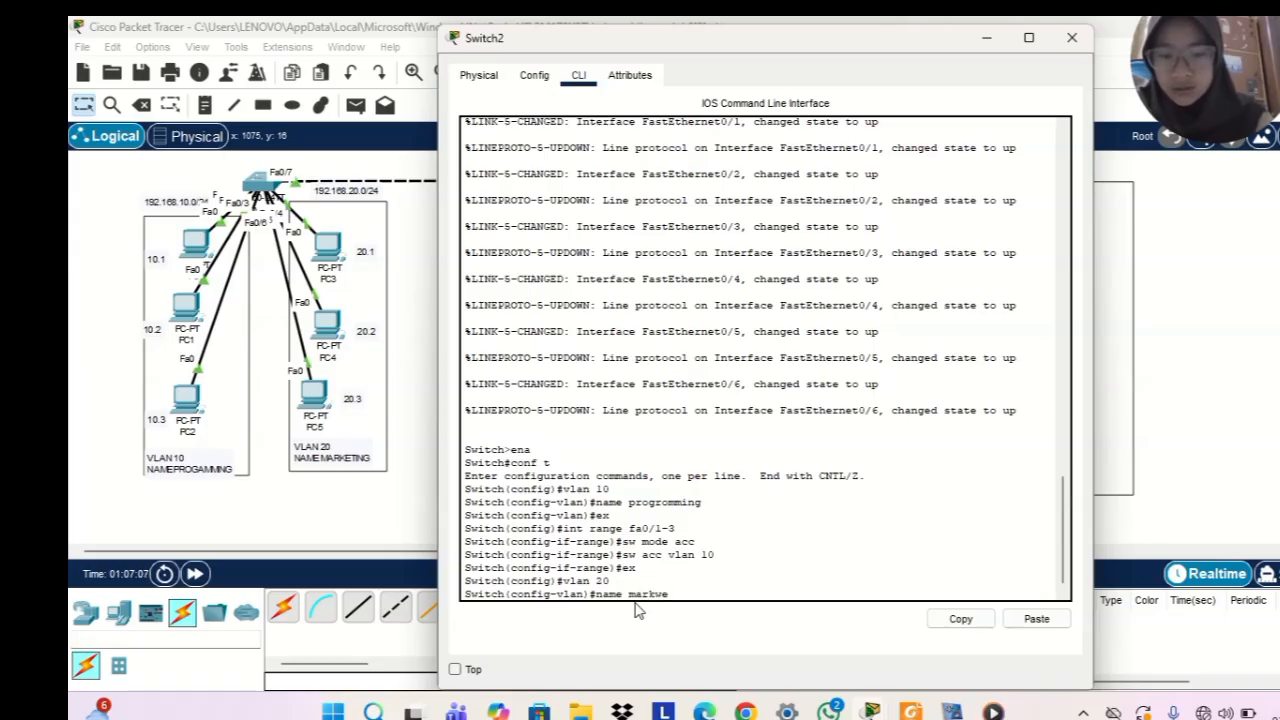
pyautogui.press('BackSpace')
pyautogui.press('BackSpace')
pyautogui.write('eting')
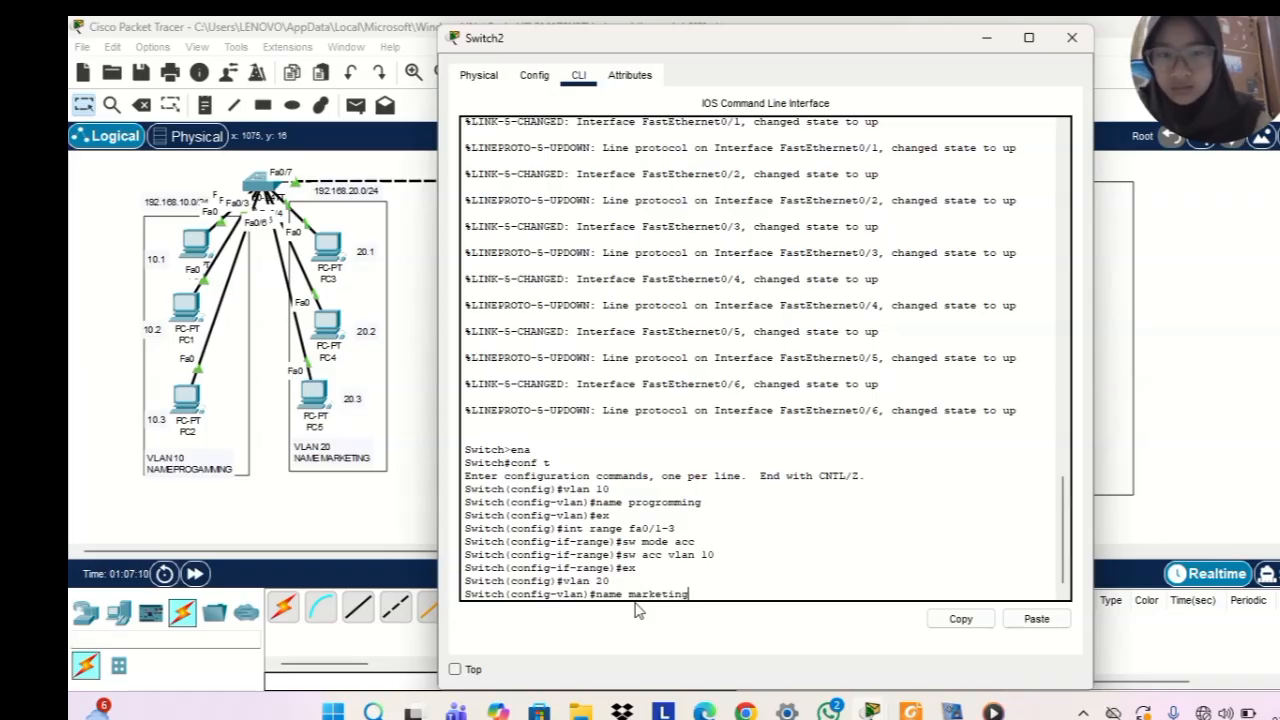
pyautogui.press('Return')
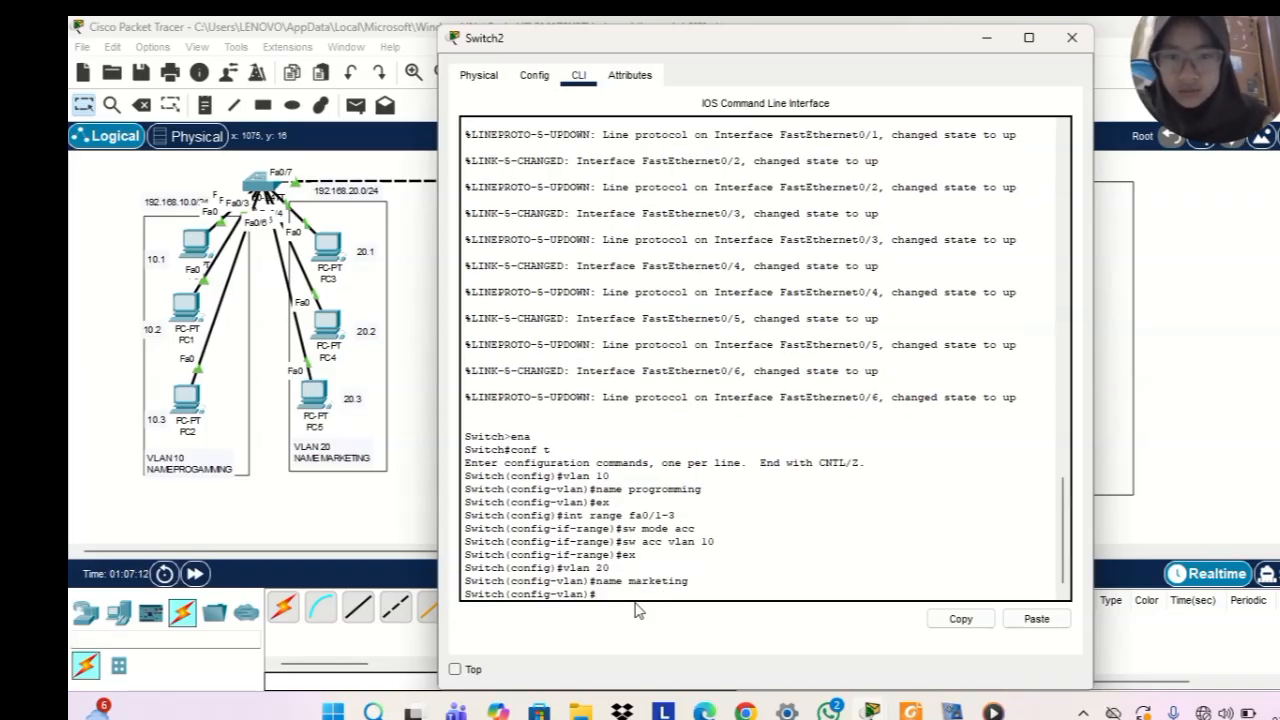
pyautogui.write('ex')
pyautogui.press('Return')
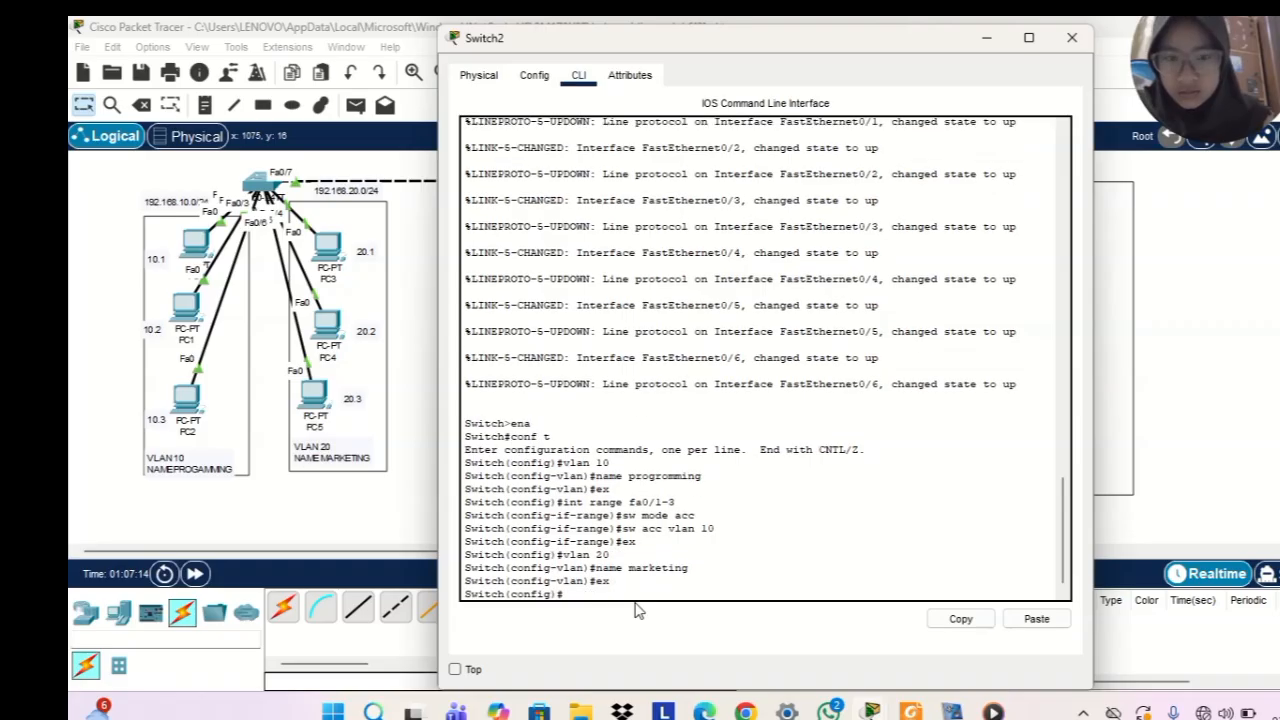
# Set the interface range fa0/4-6 on Switch2 to access mode with sw mode acc
pyautogui.write('int range')
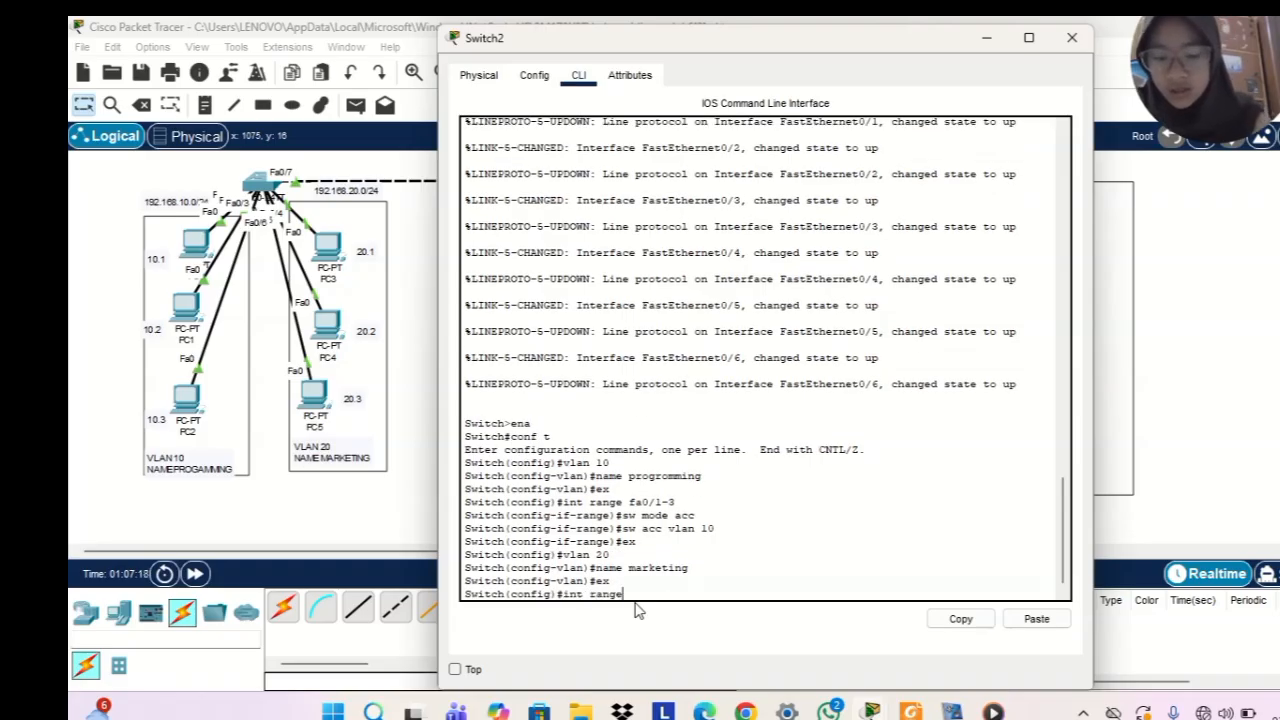
pyautogui.write(' fa')
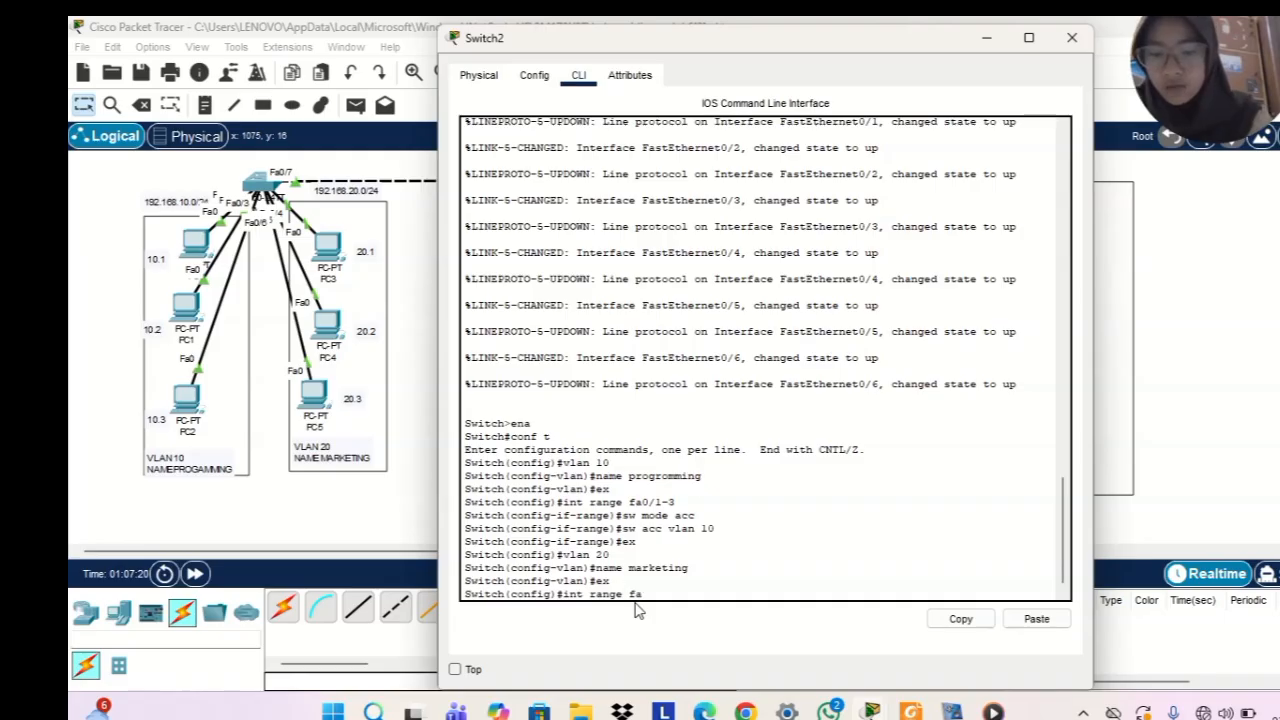
pyautogui.write('0/')
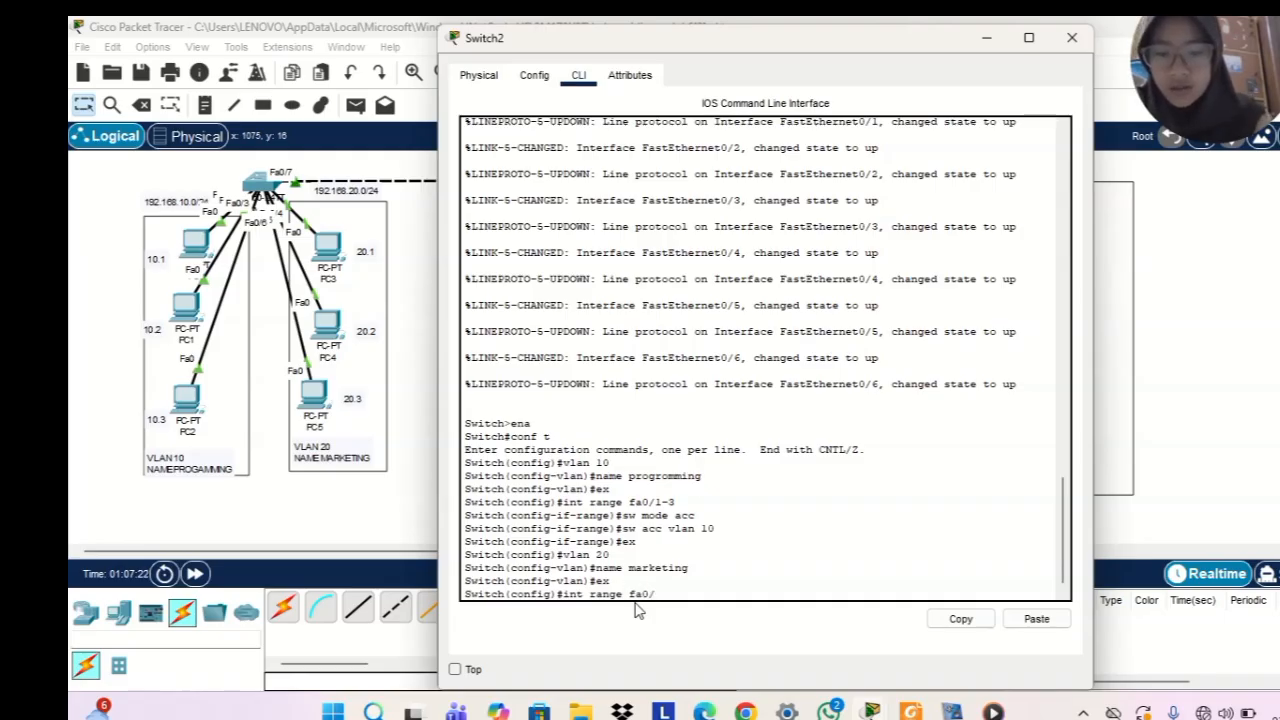
pyautogui.write('4-6')
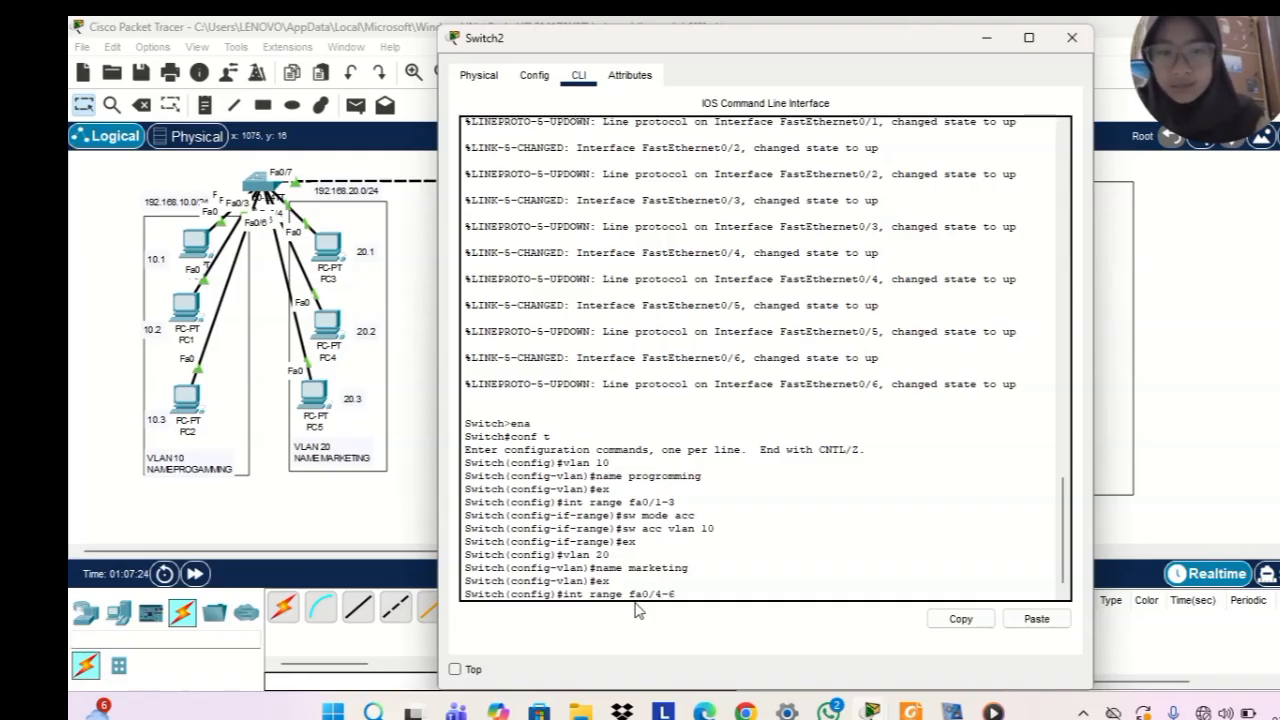
pyautogui.press('Return')
pyautogui.write('sw mode acc')
pyautogui.press('Return')
# Assign the selected Switch2 ports fa0/4-6 to VLAN 20 with sw acc vlan 20
pyautogui.write('sw')
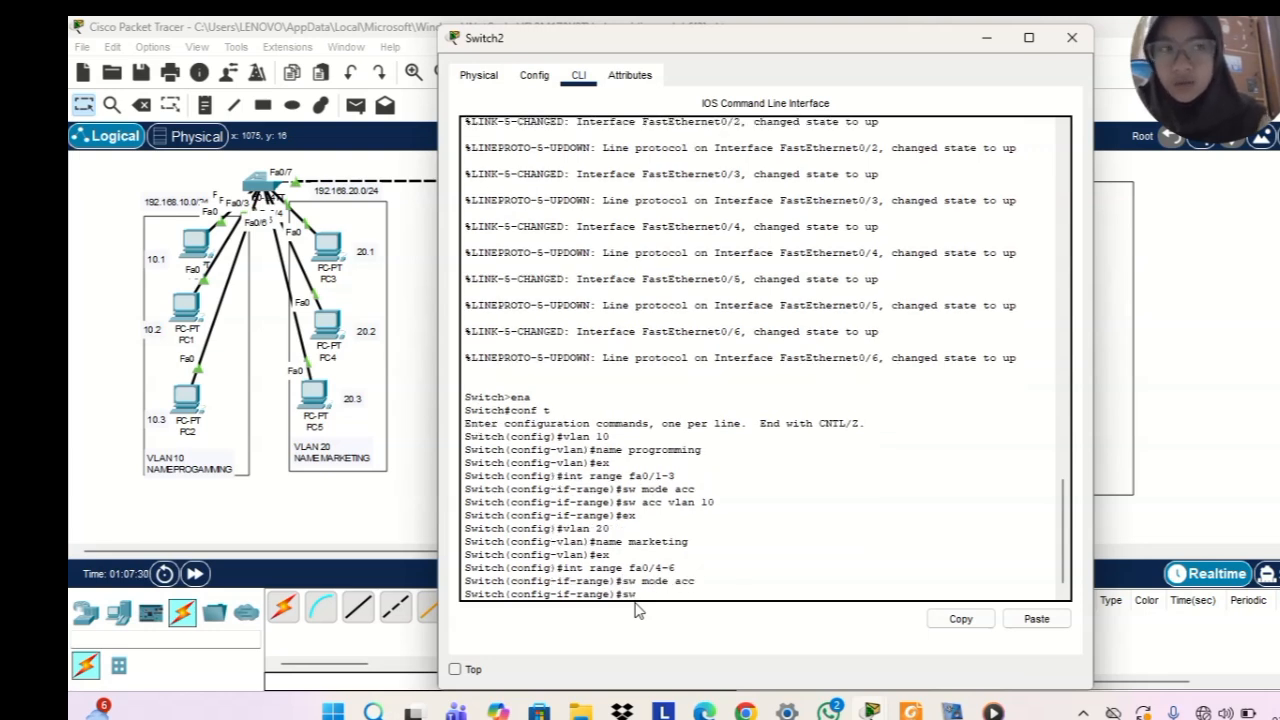
pyautogui.write(' acc')
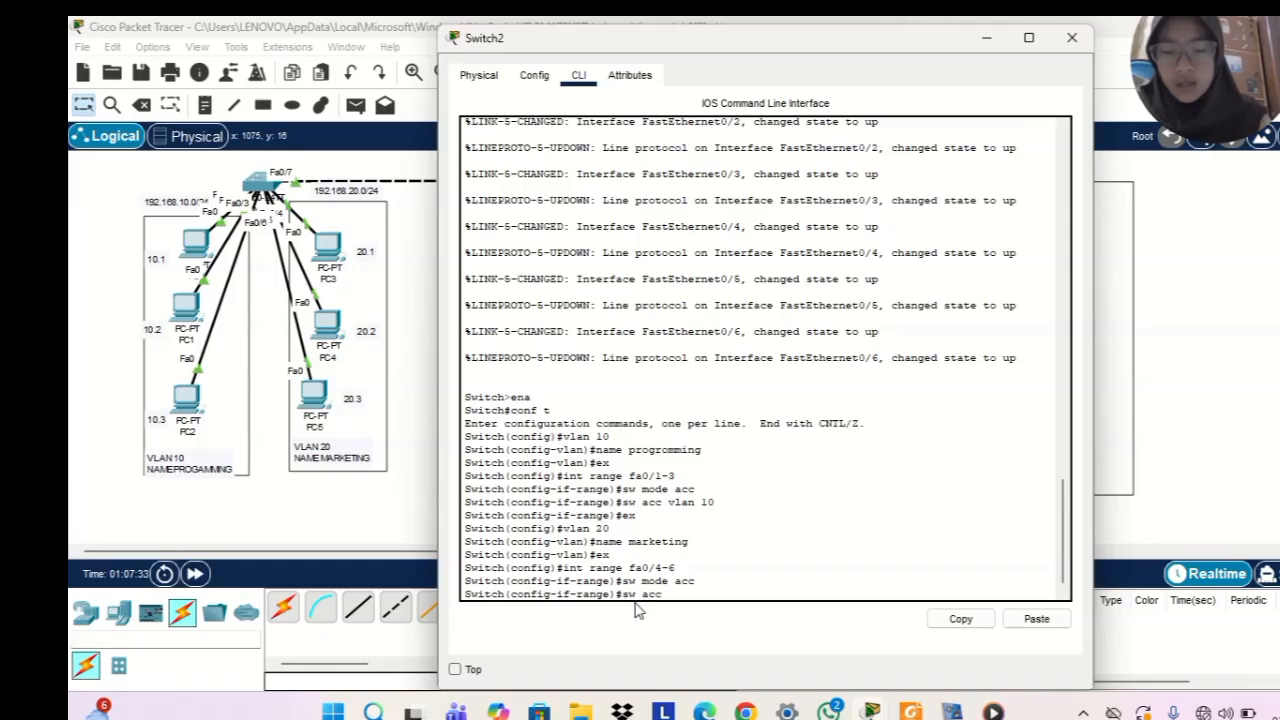
pyautogui.write(' vlan 20')
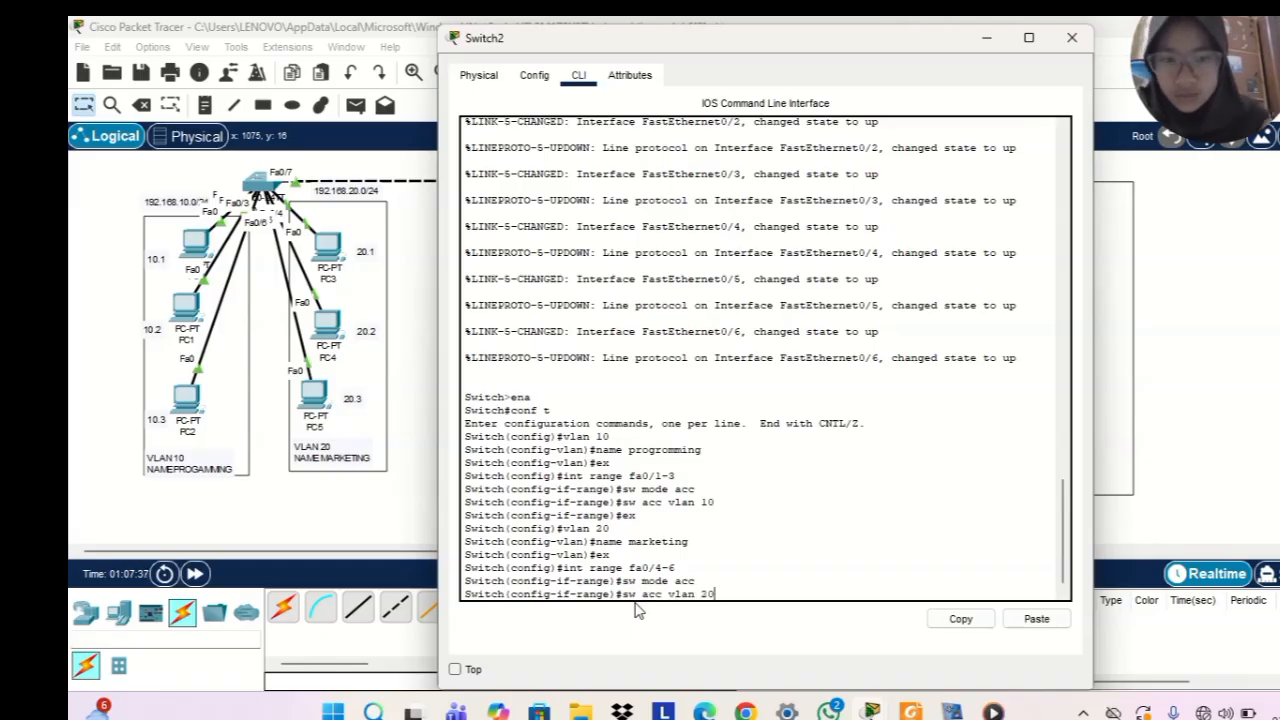
pyautogui.press('Return')
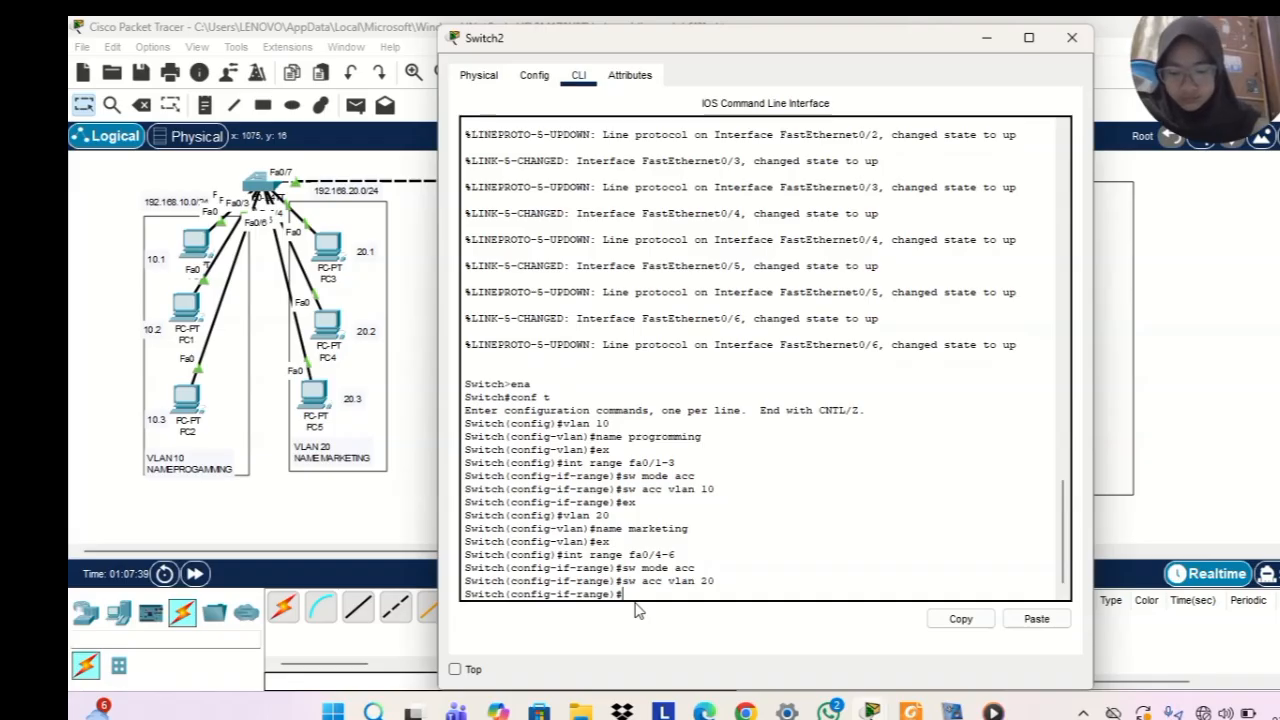
# Check the VLAN and port assignments on Switch2 with do sh vl br, then minimize its window
pyautogui.write('do sh')
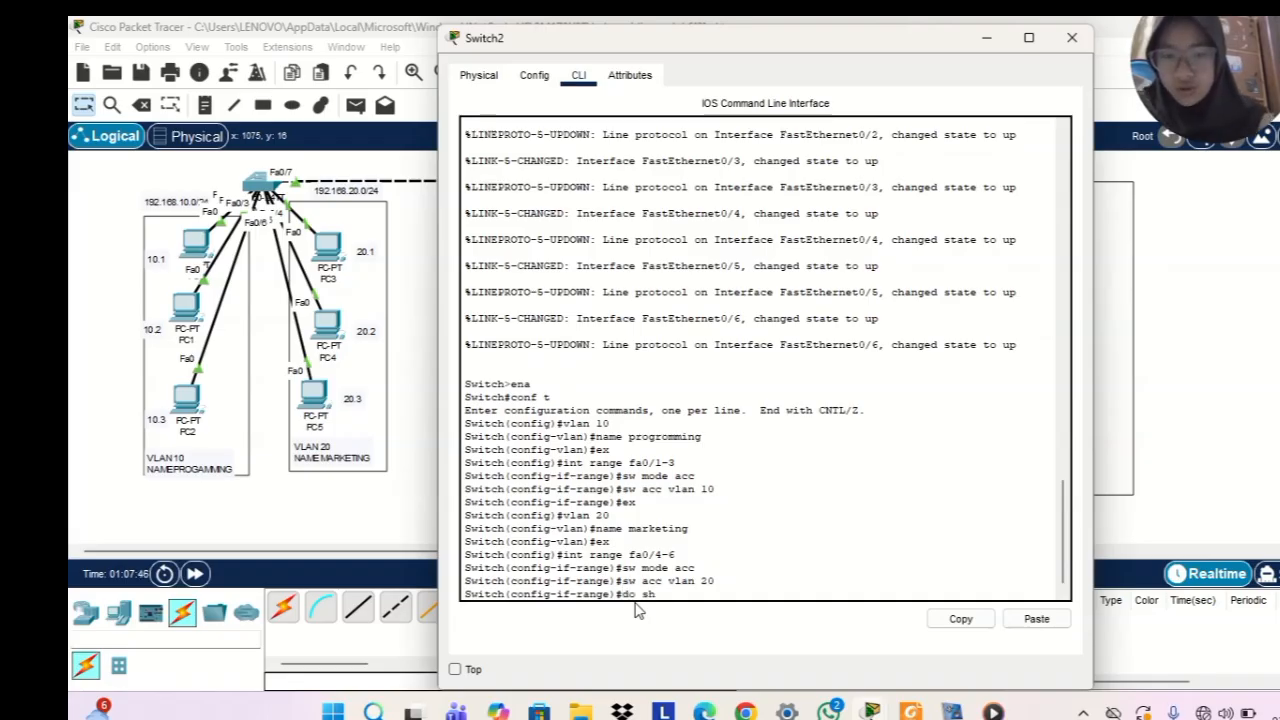
pyautogui.write(' vl br')
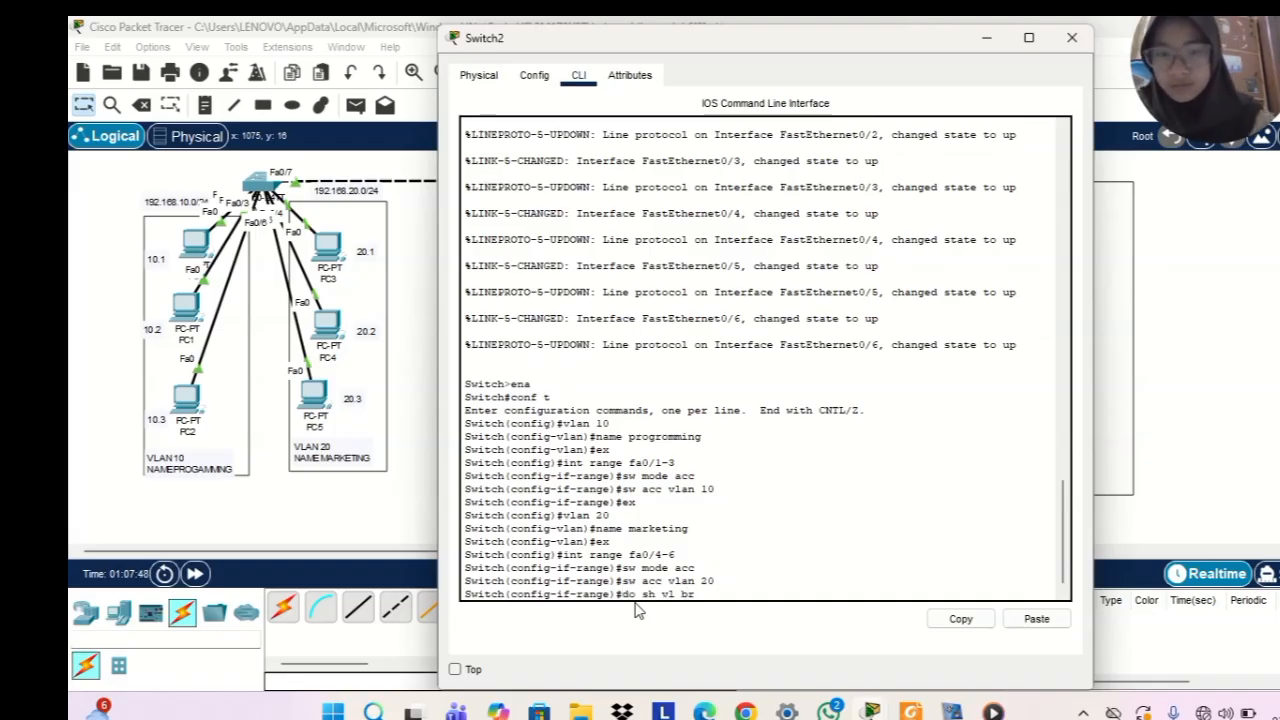
pyautogui.press('Return')
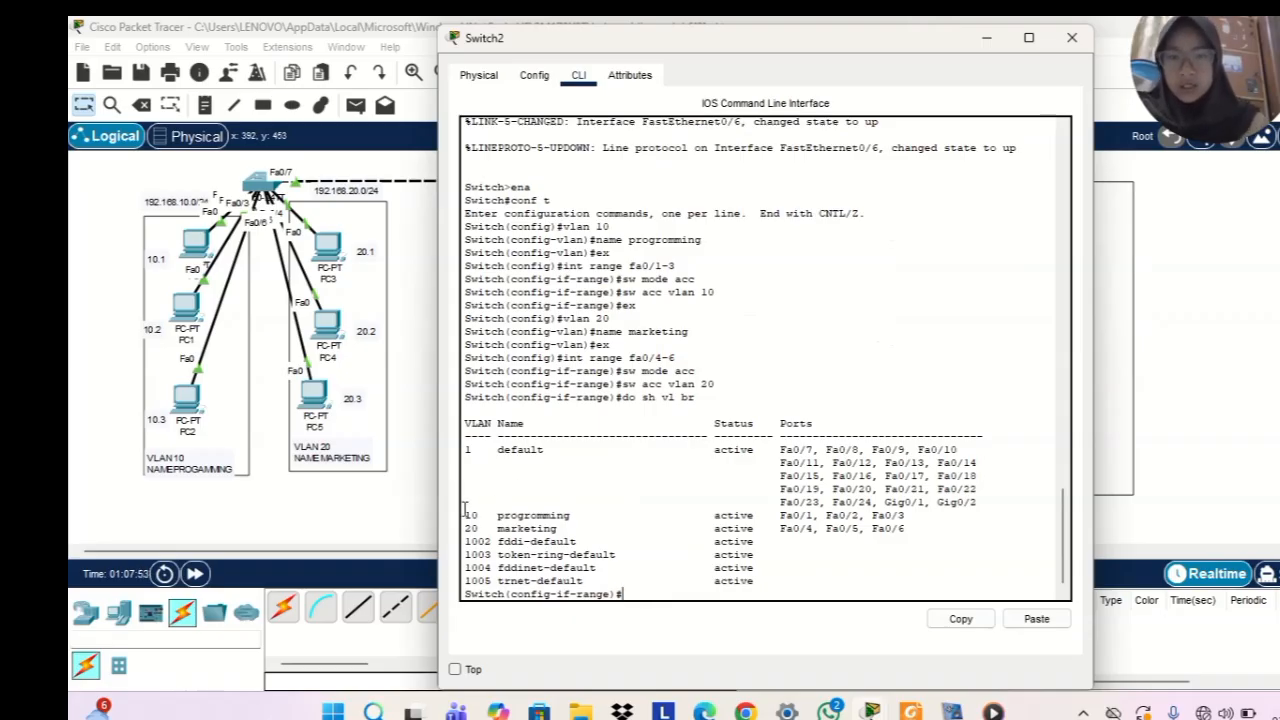
pyautogui.moveTo(465, 510); pyautogui.dragTo(557, 501)
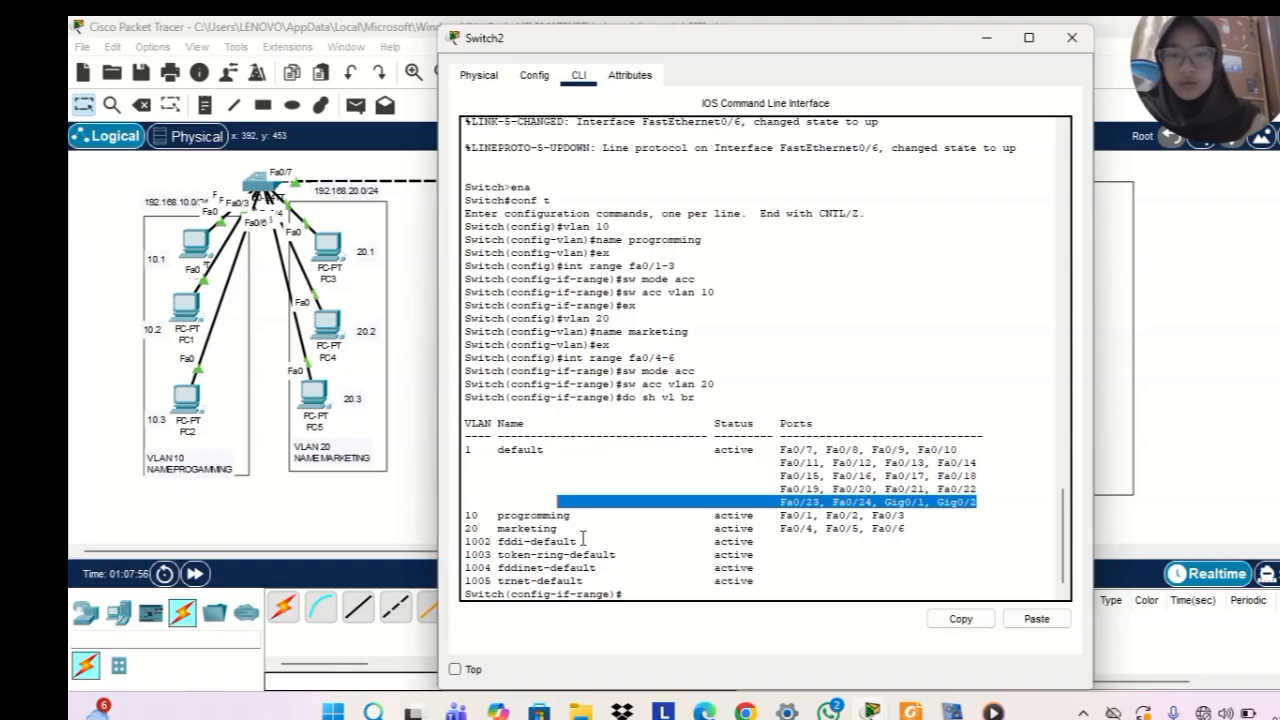
pyautogui.click(824, 569)
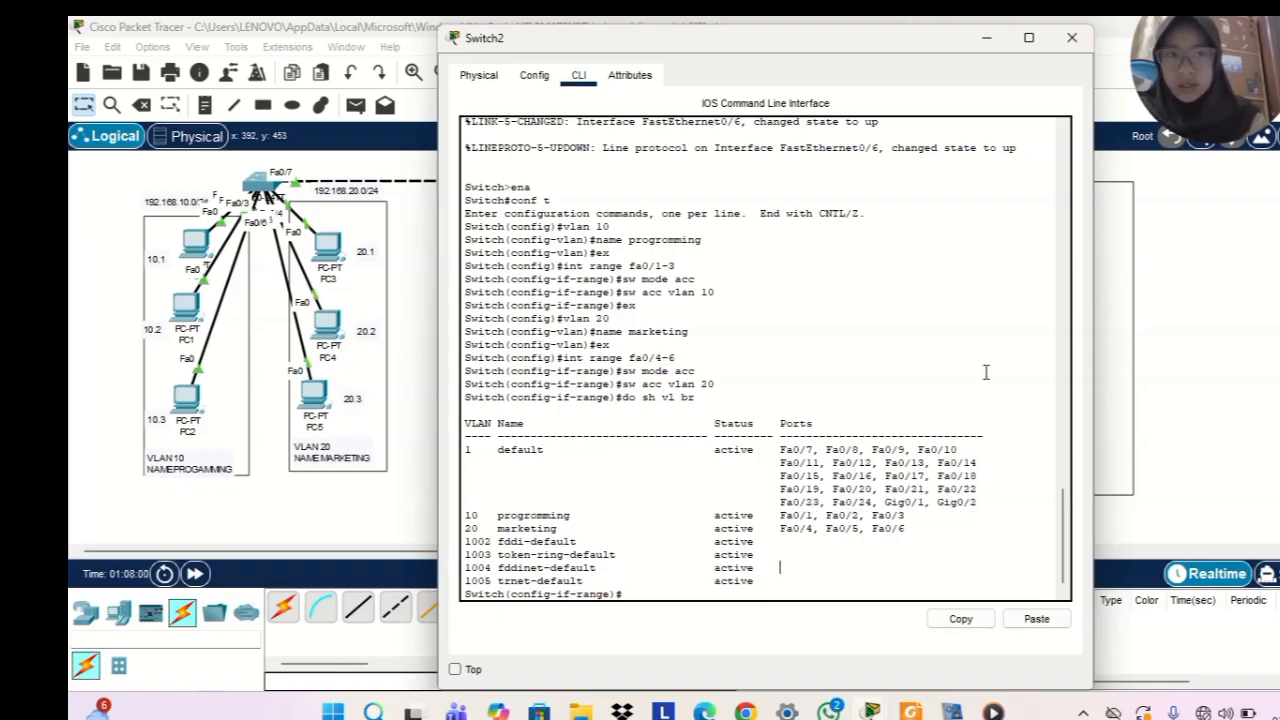
pyautogui.click(988, 38)
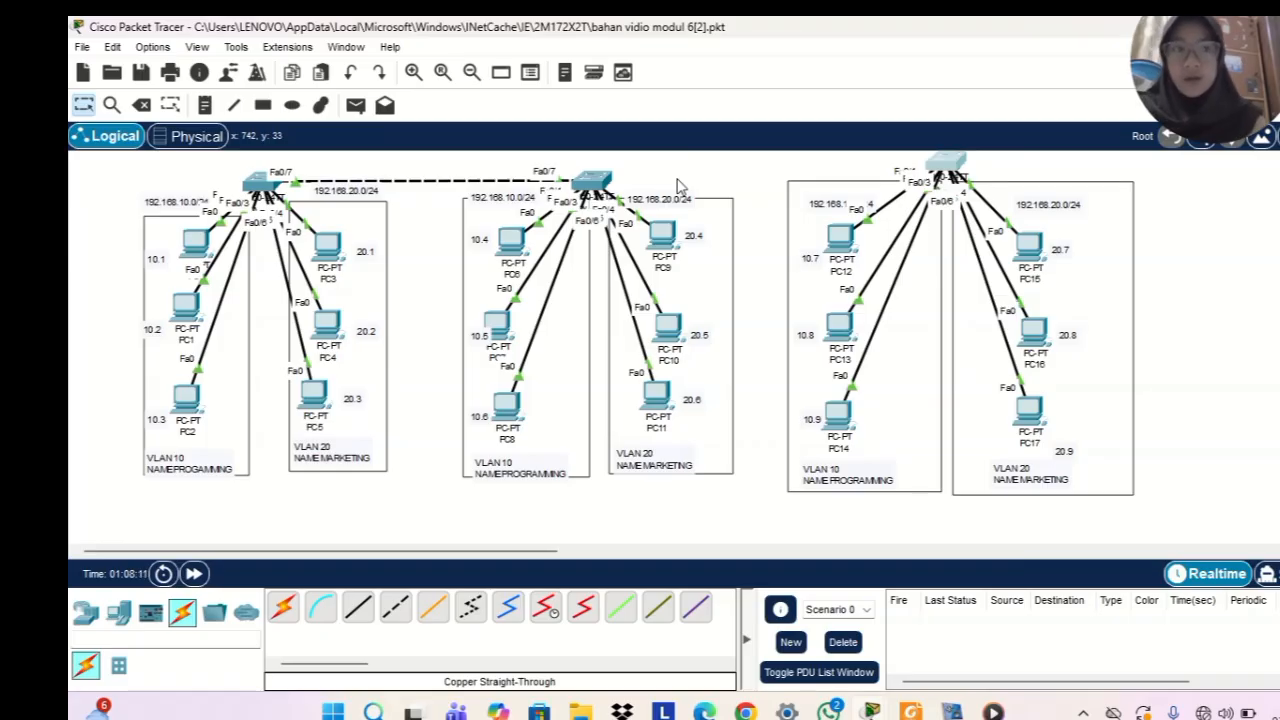
# Open the command line of Switch1 and enter global configuration mode with ena and conf t
pyautogui.click(591, 180)
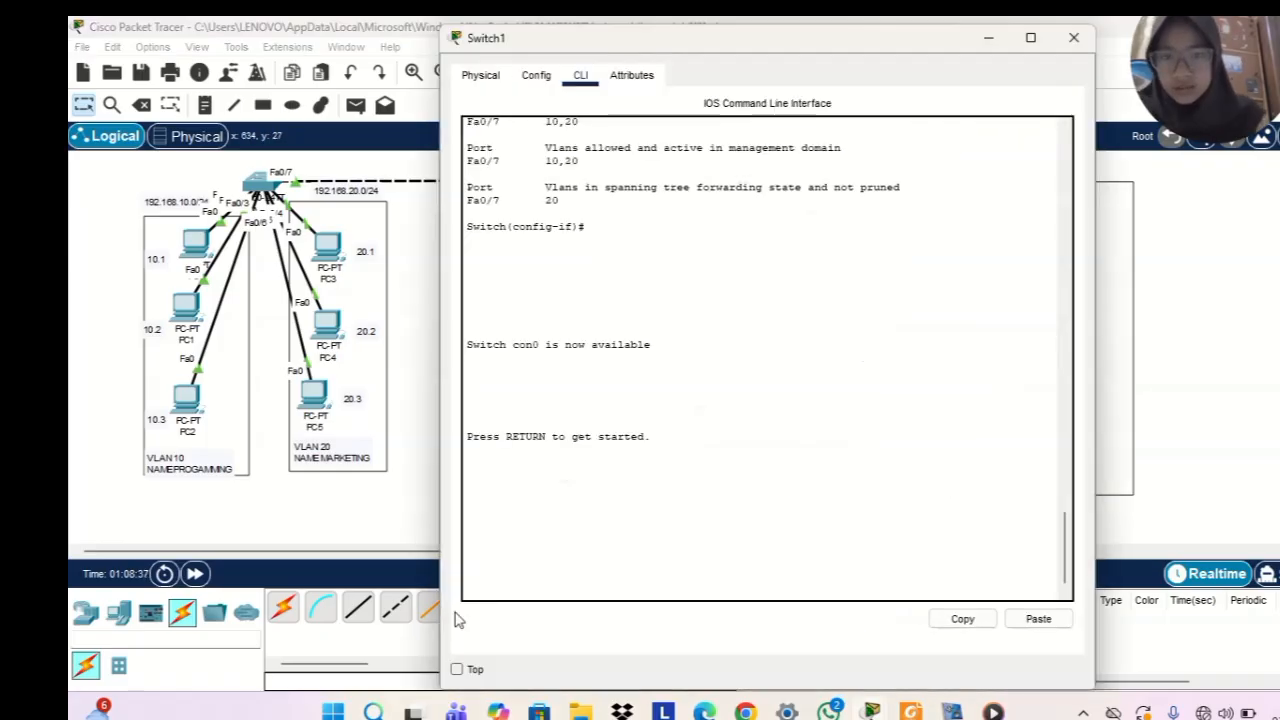
pyautogui.press('Return')
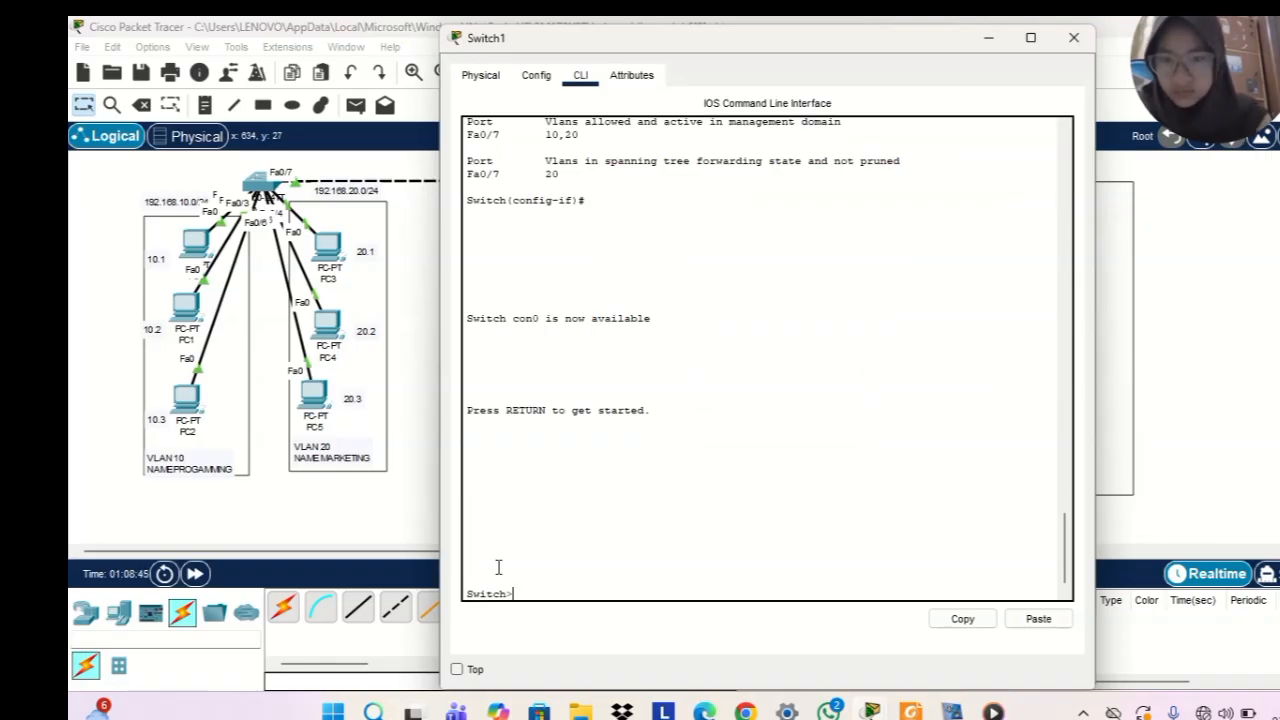
pyautogui.write('ena')
pyautogui.press('Return')
pyautogui.write('conf t')
pyautogui.press('Return')
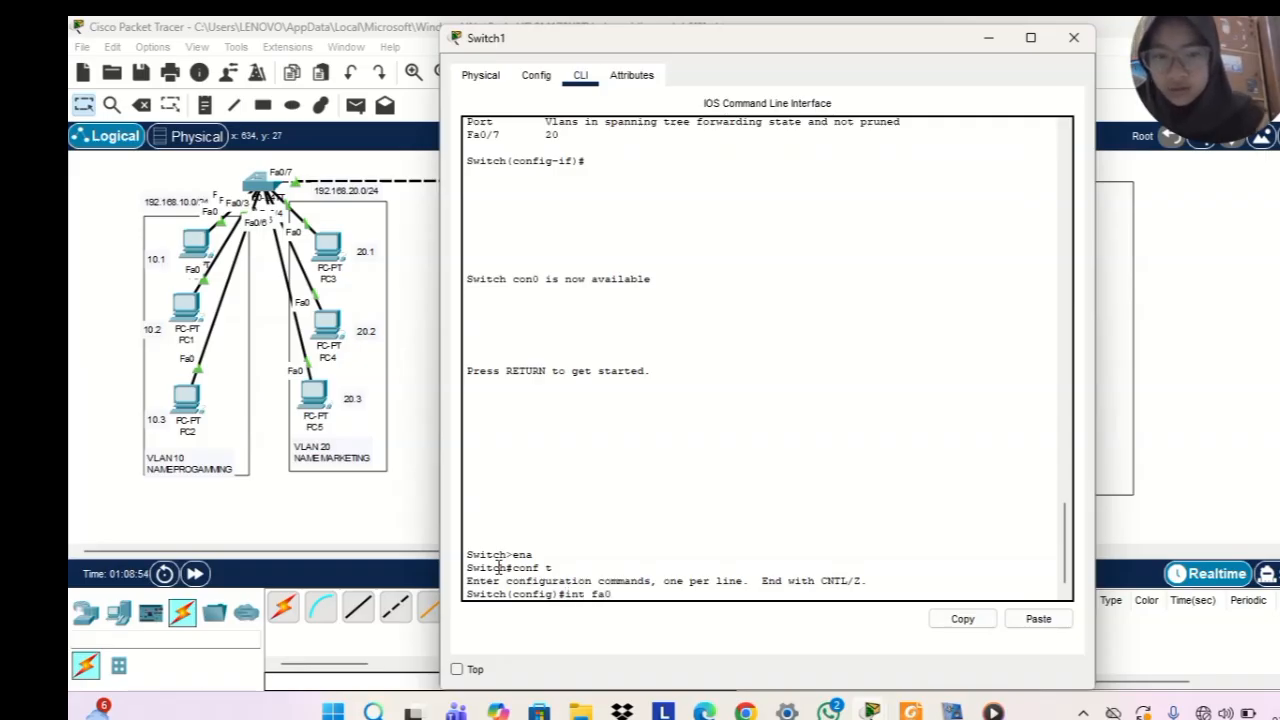
# Set interface fa0/7 on Switch1 to trunk mode with sw mode trunk and put the switch window away
pyautogui.write('int fa0/7')
pyautogui.press('Return')
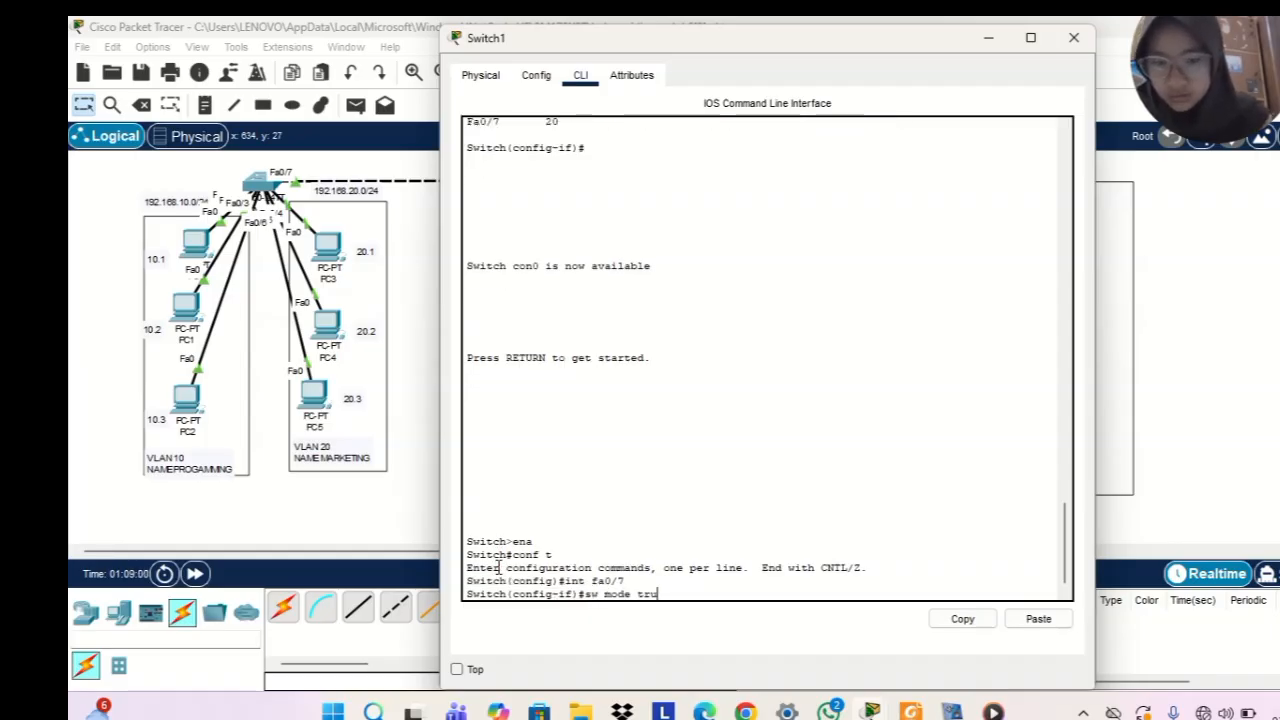
pyautogui.write('sw mode trunk')
pyautogui.press('Return')
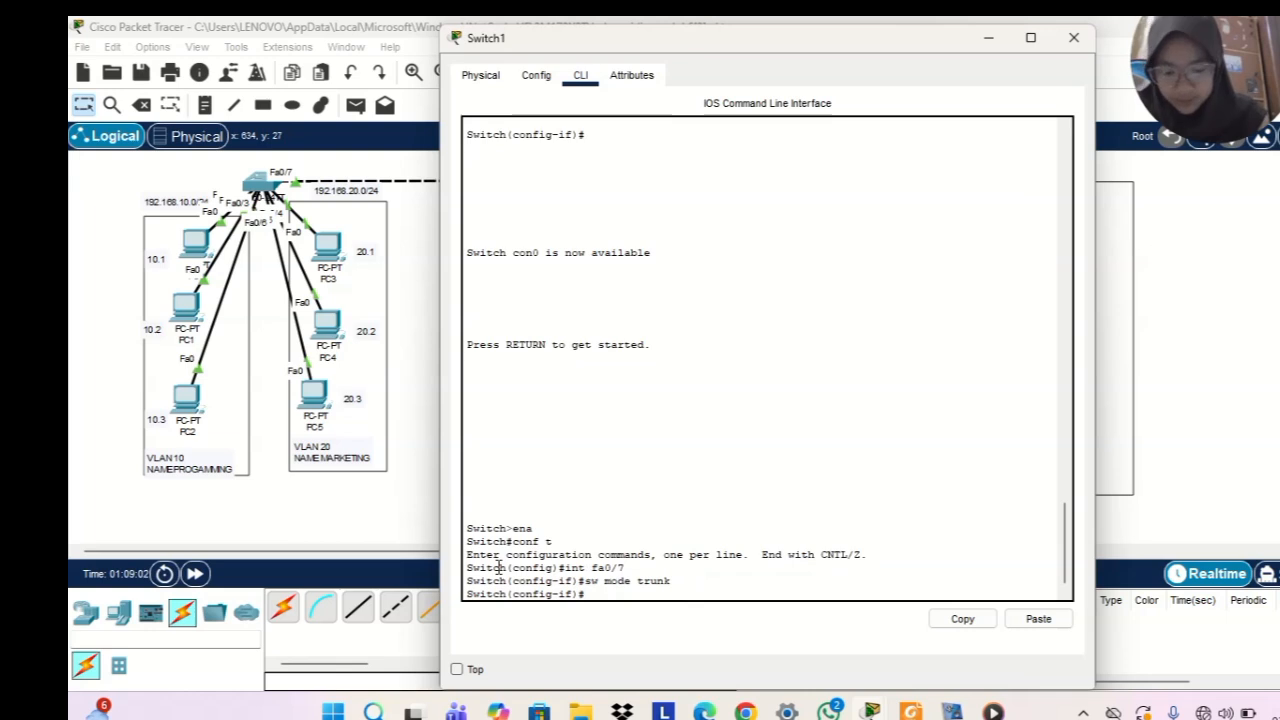
pyautogui.click(1006, 46)
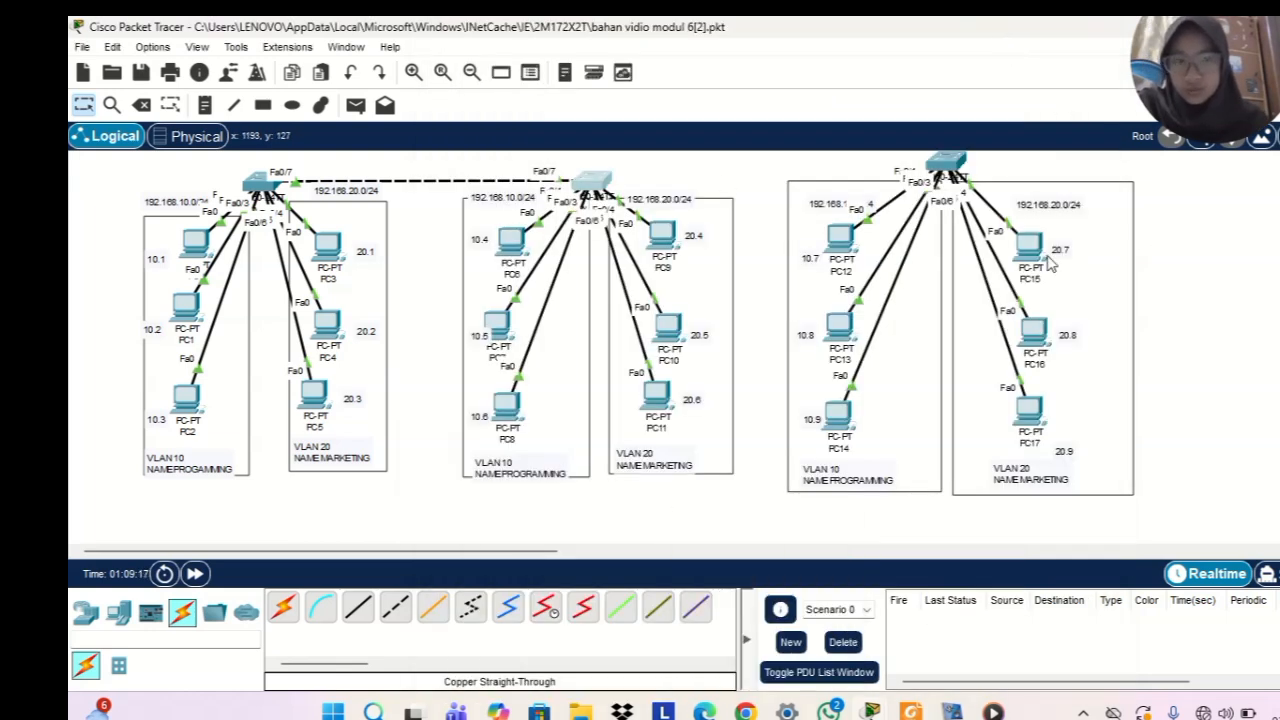
# Change to simulation mode and connect Switch1 to Switch2 with an automatically chosen cable
pyautogui.click(1267, 573)
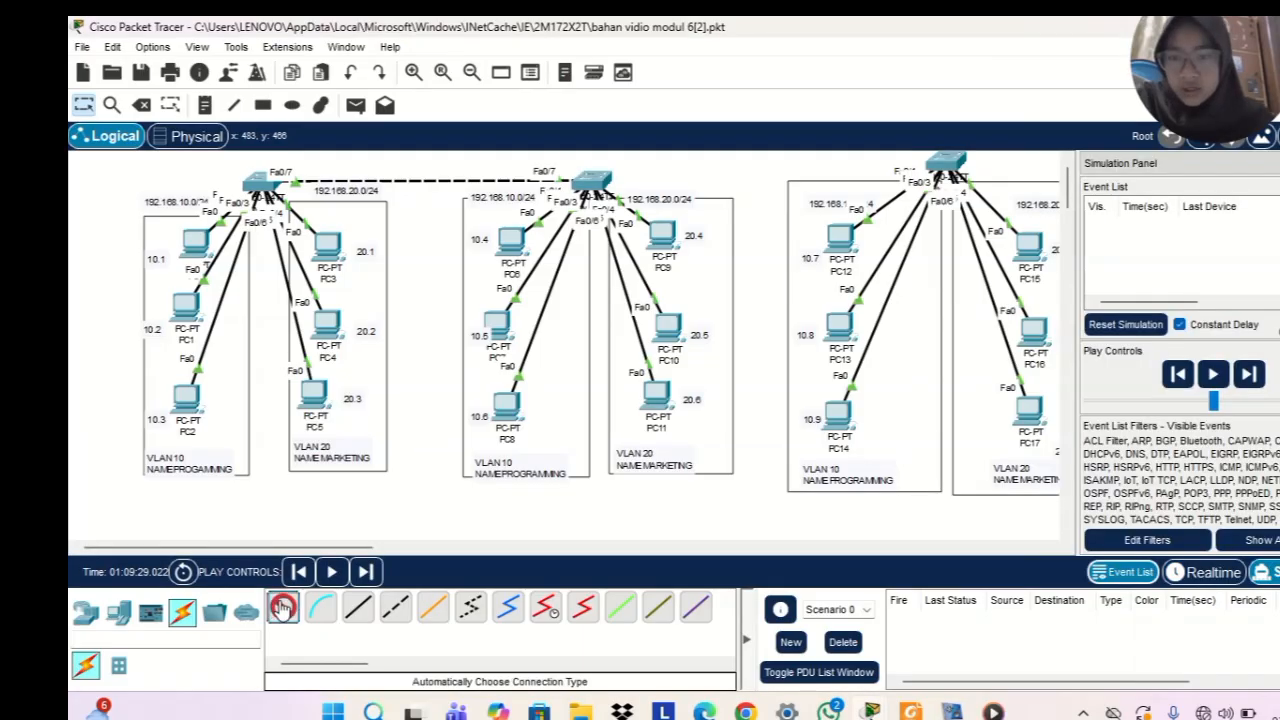
pyautogui.click(598, 172)
pyautogui.click(925, 168)
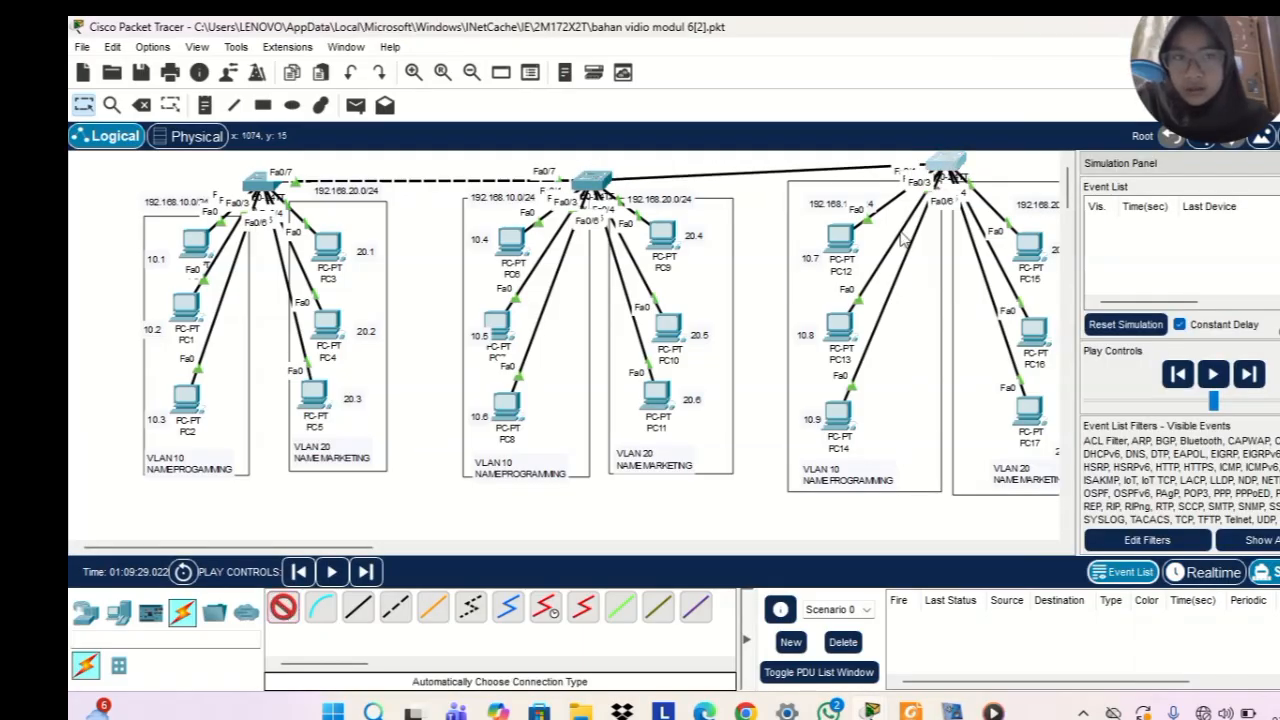
# Send a simple PDU from PC9 to PC12 and play the simulation to test connectivity between VLAN 20 and VLAN 10
pyautogui.click(355, 105)
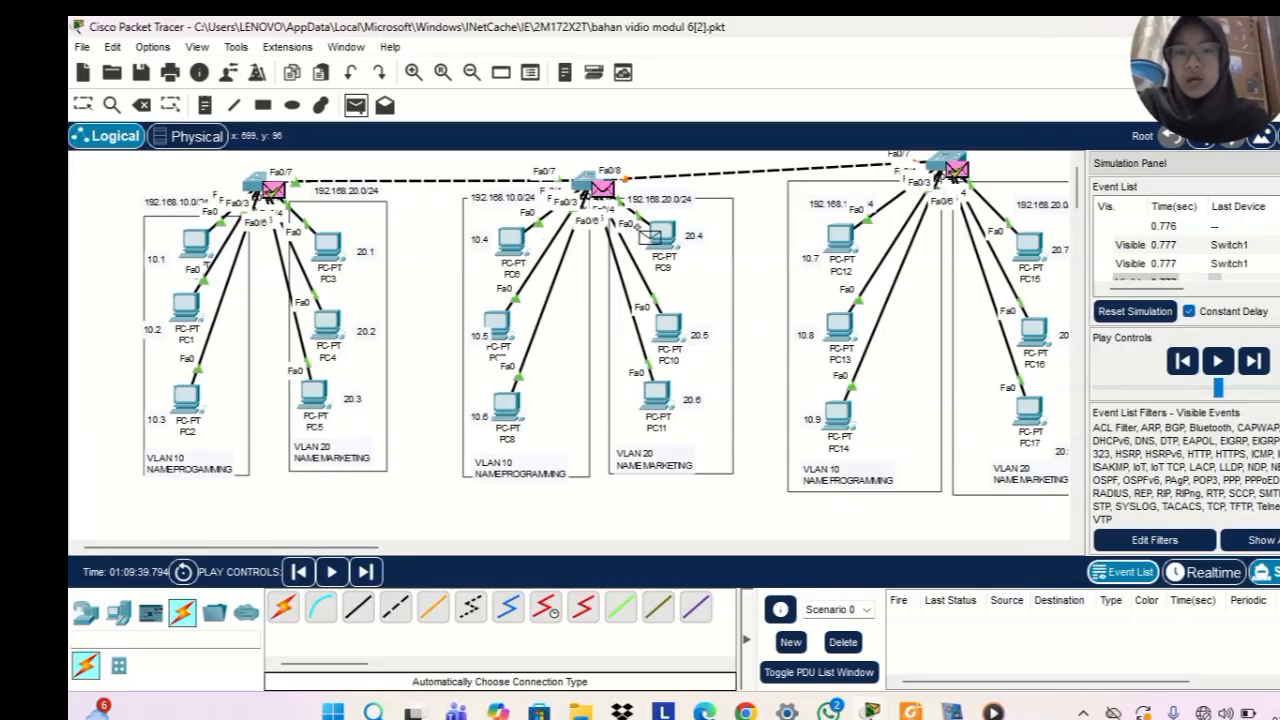
pyautogui.click(650, 235)
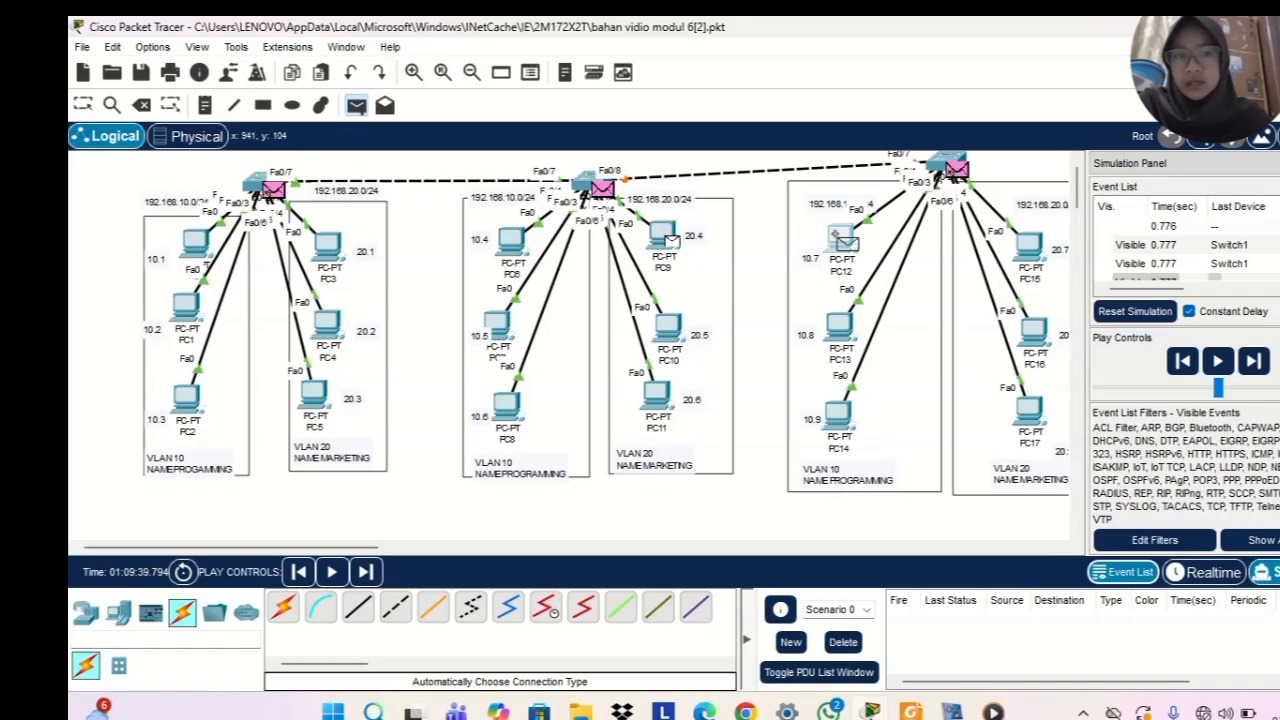
pyautogui.click(843, 240)
pyautogui.click(1218, 361)
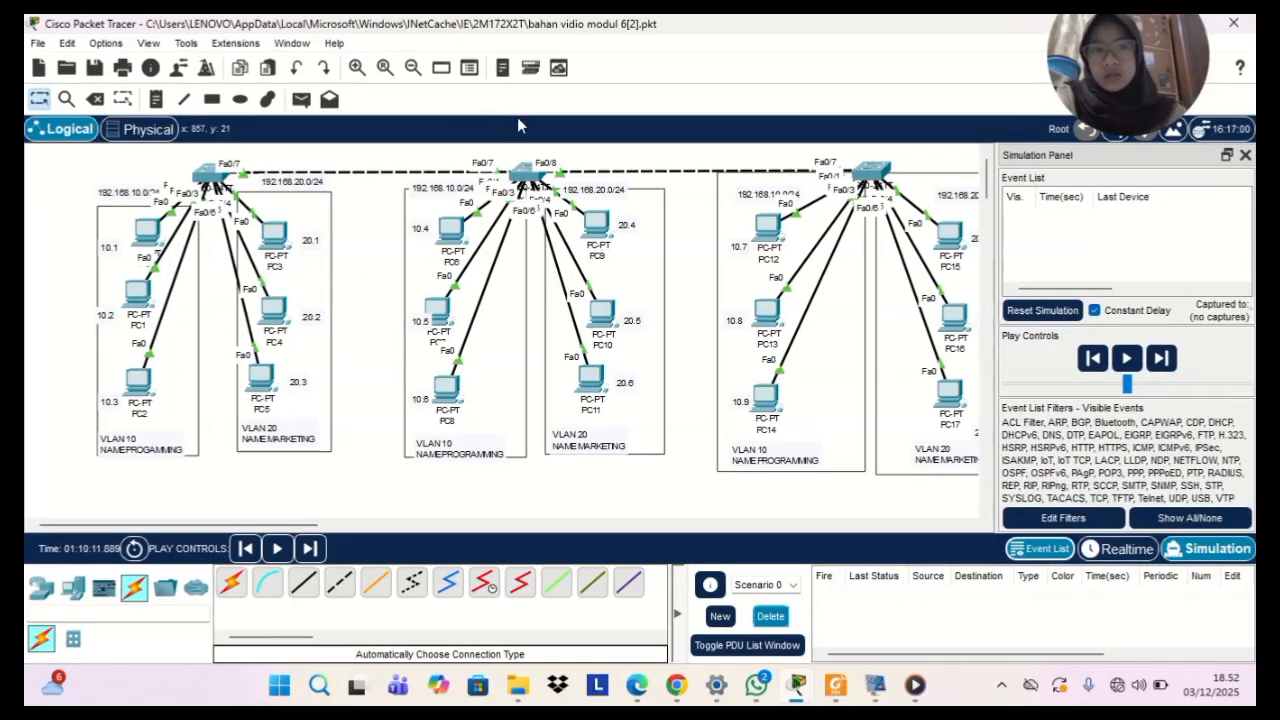
# Send a simple PDU from PC7 to PC13 and play the simulation to test connectivity within VLAN 10
pyautogui.click(300, 100)
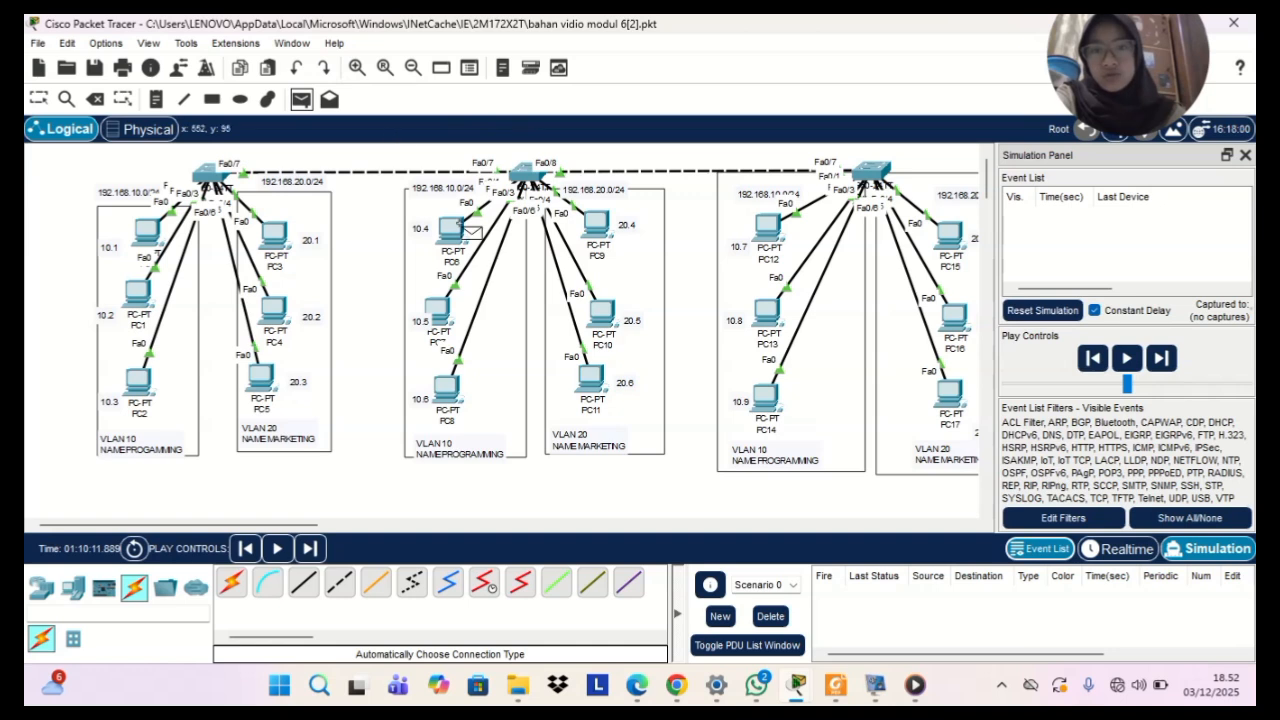
pyautogui.click(437, 310)
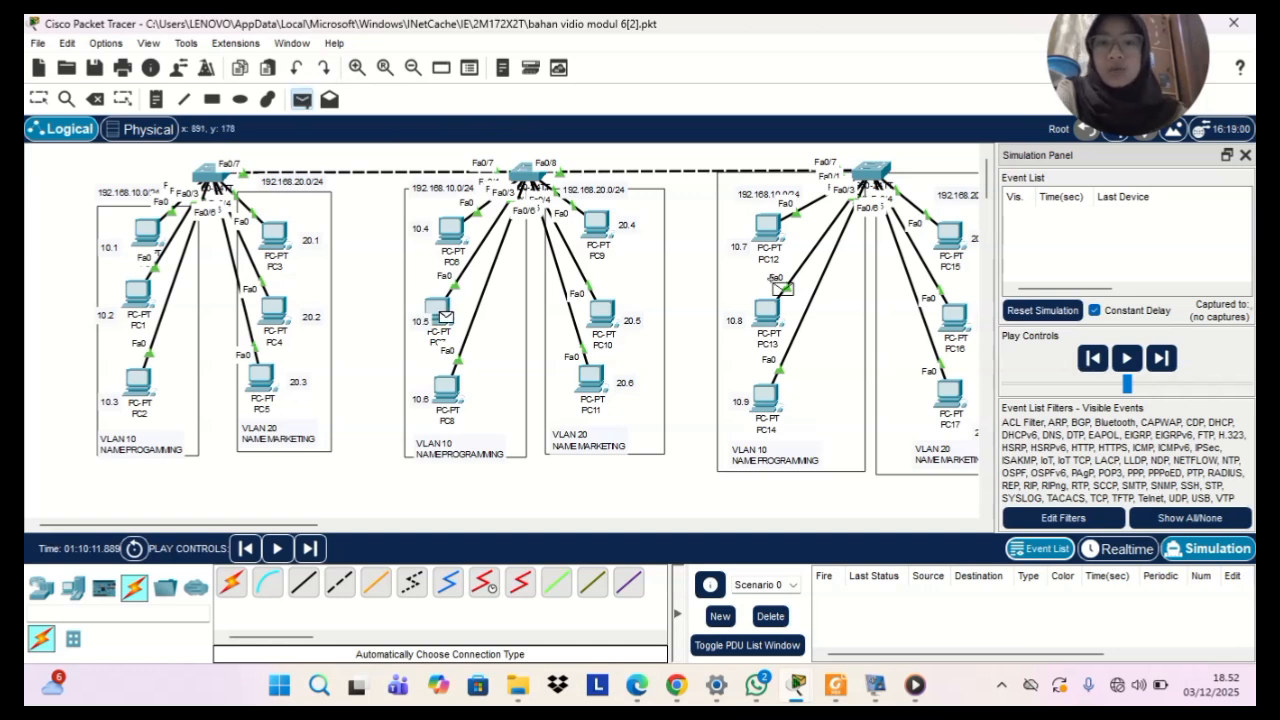
pyautogui.click(768, 312)
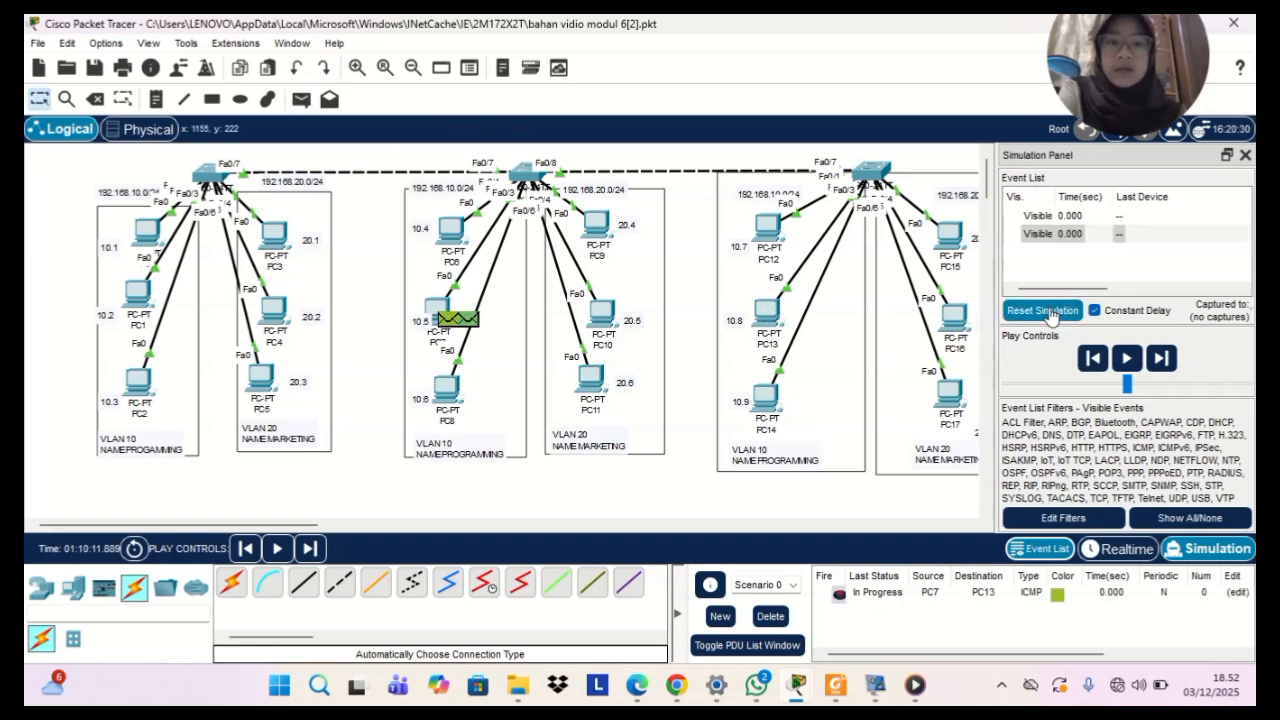
pyautogui.click(1131, 345)
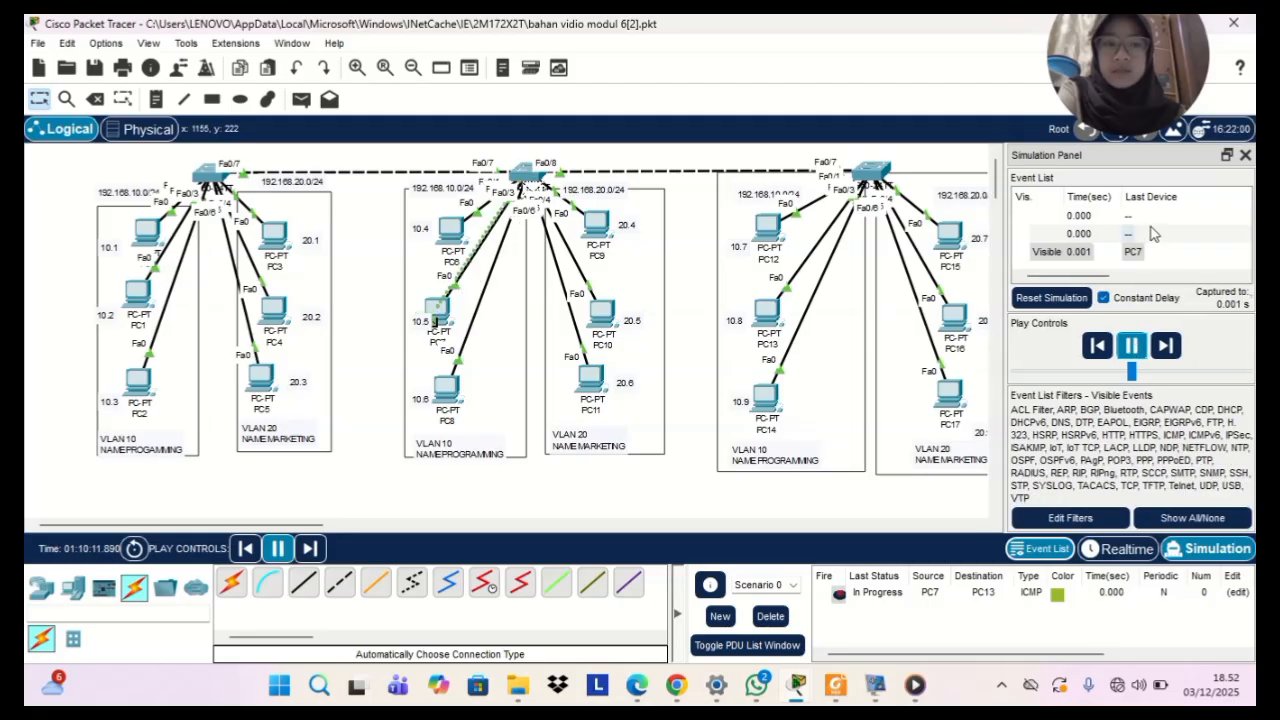
# Examine the last device and type of the captured events while the PC7 to PC13 simulation plays
pyautogui.hscroll(5, 1175, 264)
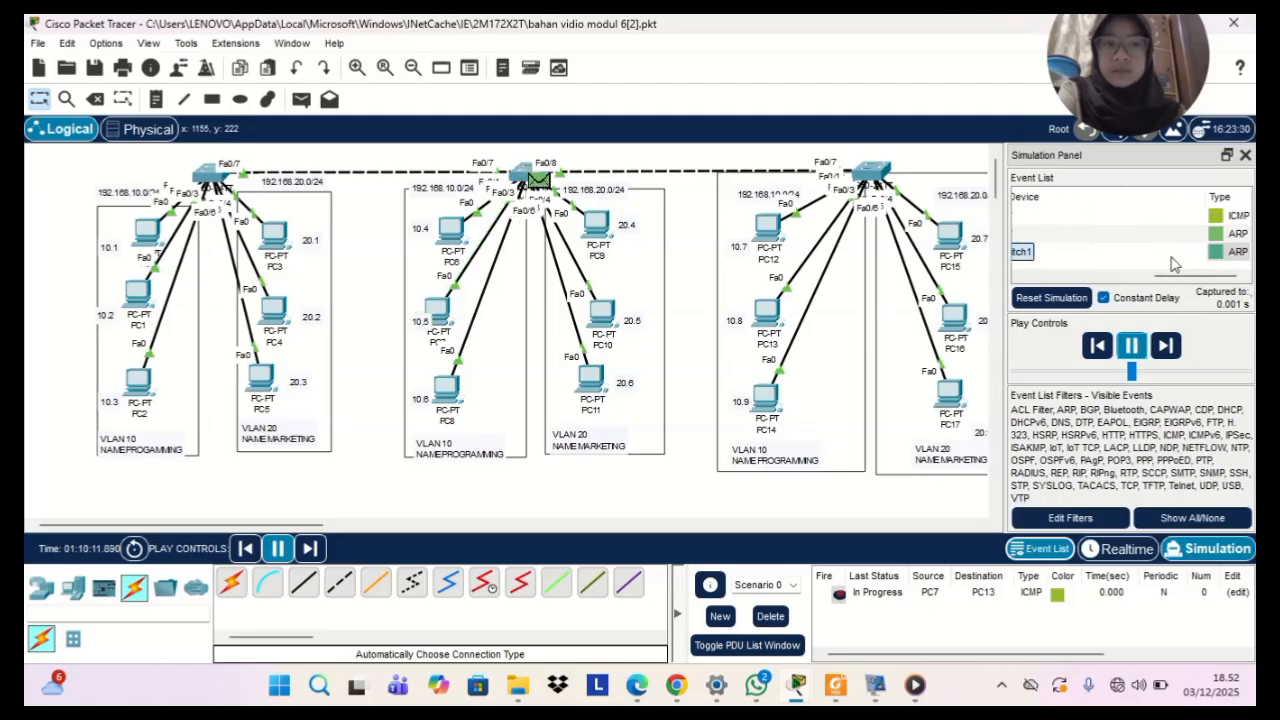
pyautogui.hscroll(-5, 1175, 264)
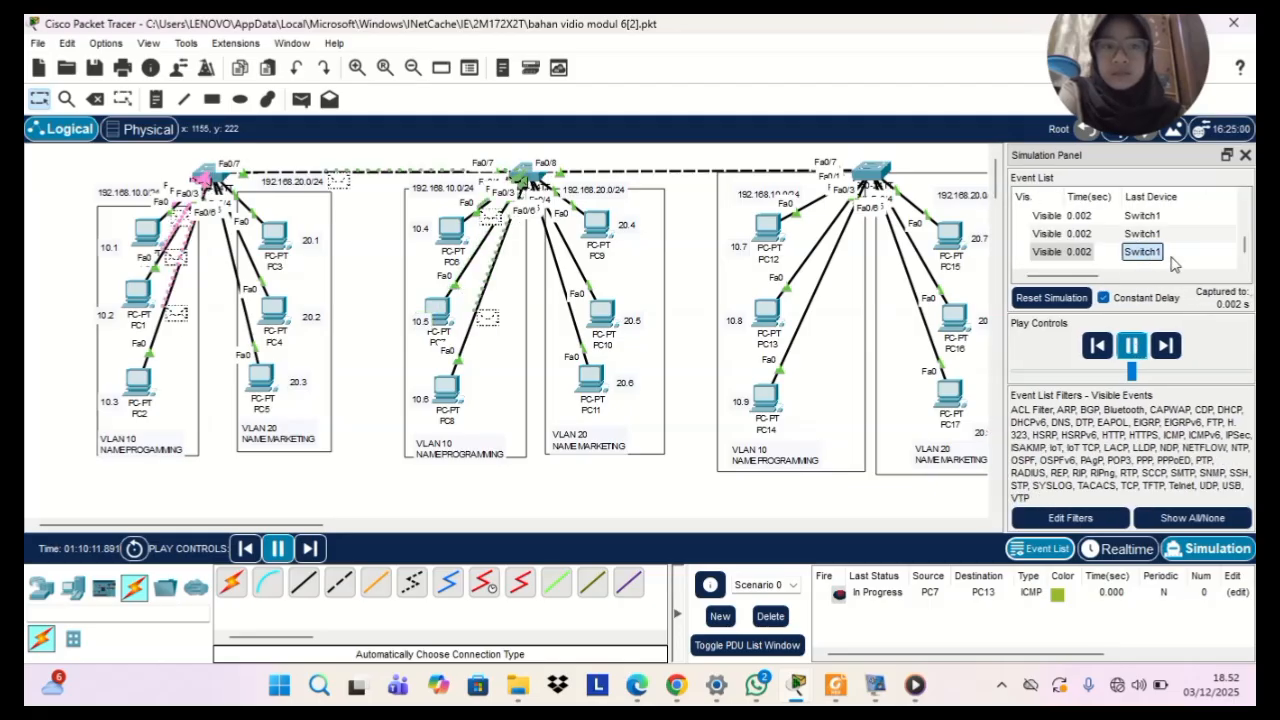
pyautogui.hscroll(5, 1175, 264)
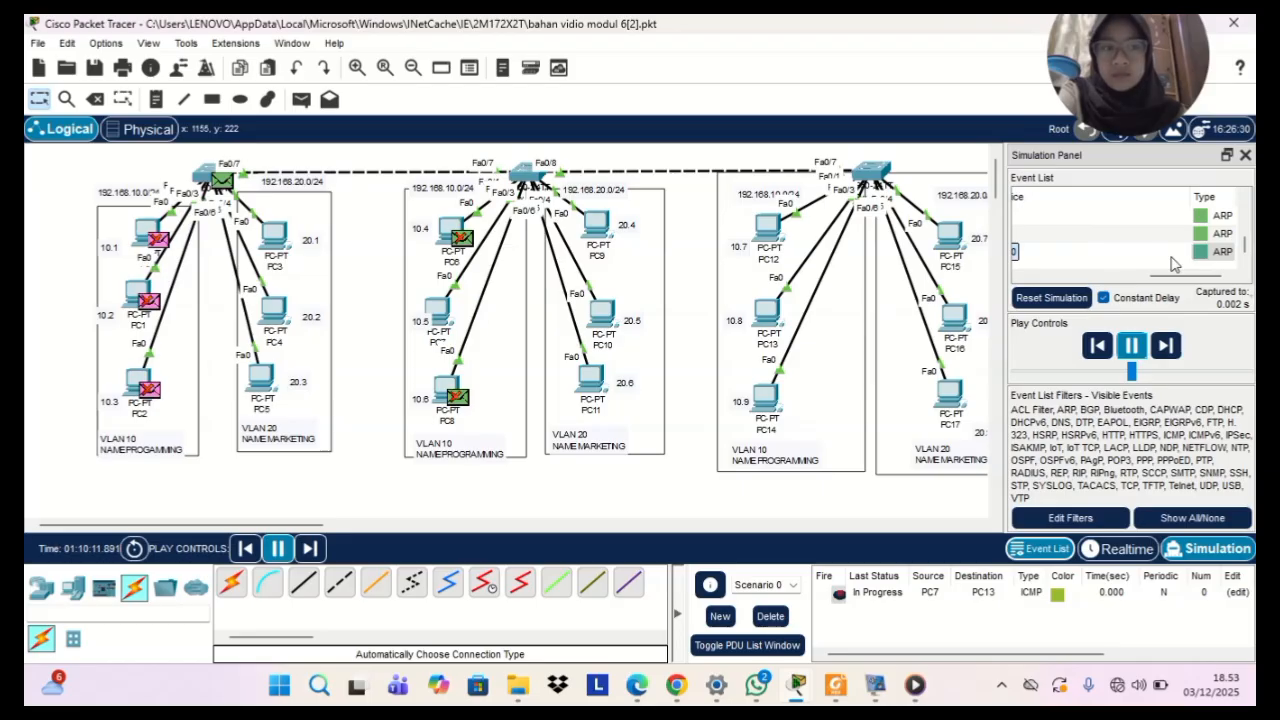
pyautogui.hscroll(-5, 1175, 264)
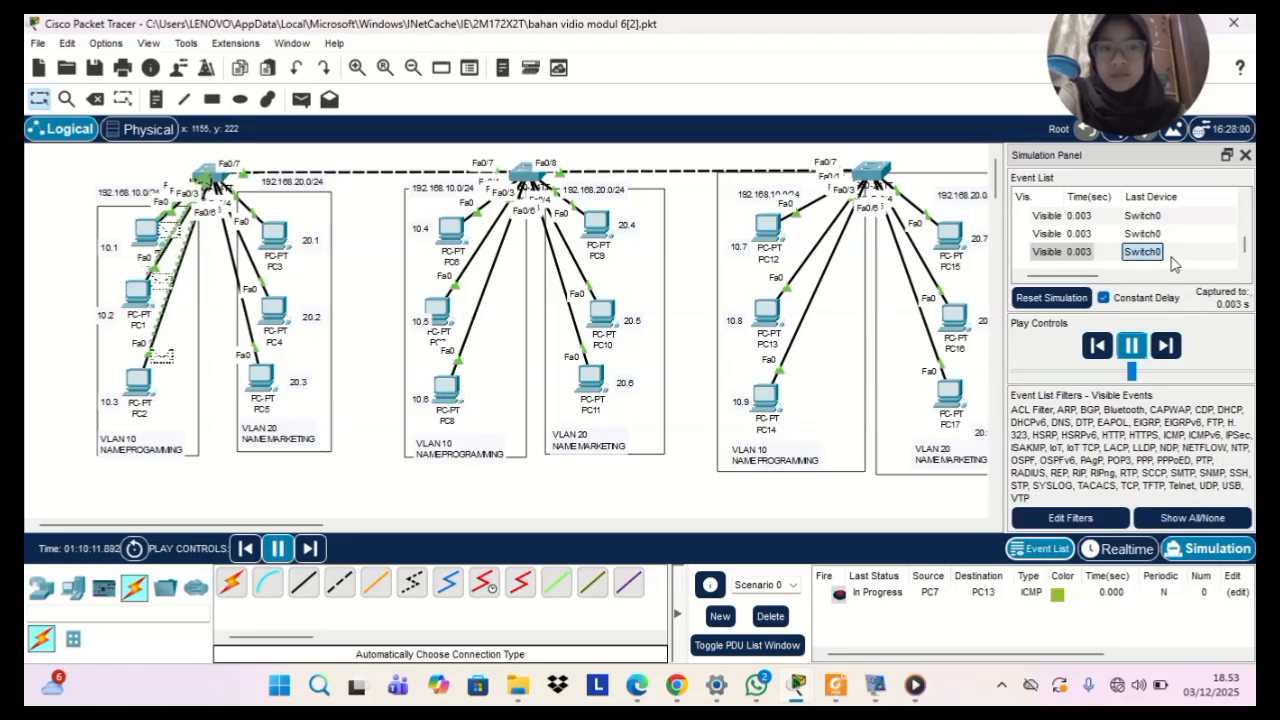
pyautogui.hscroll(5, 1175, 264)
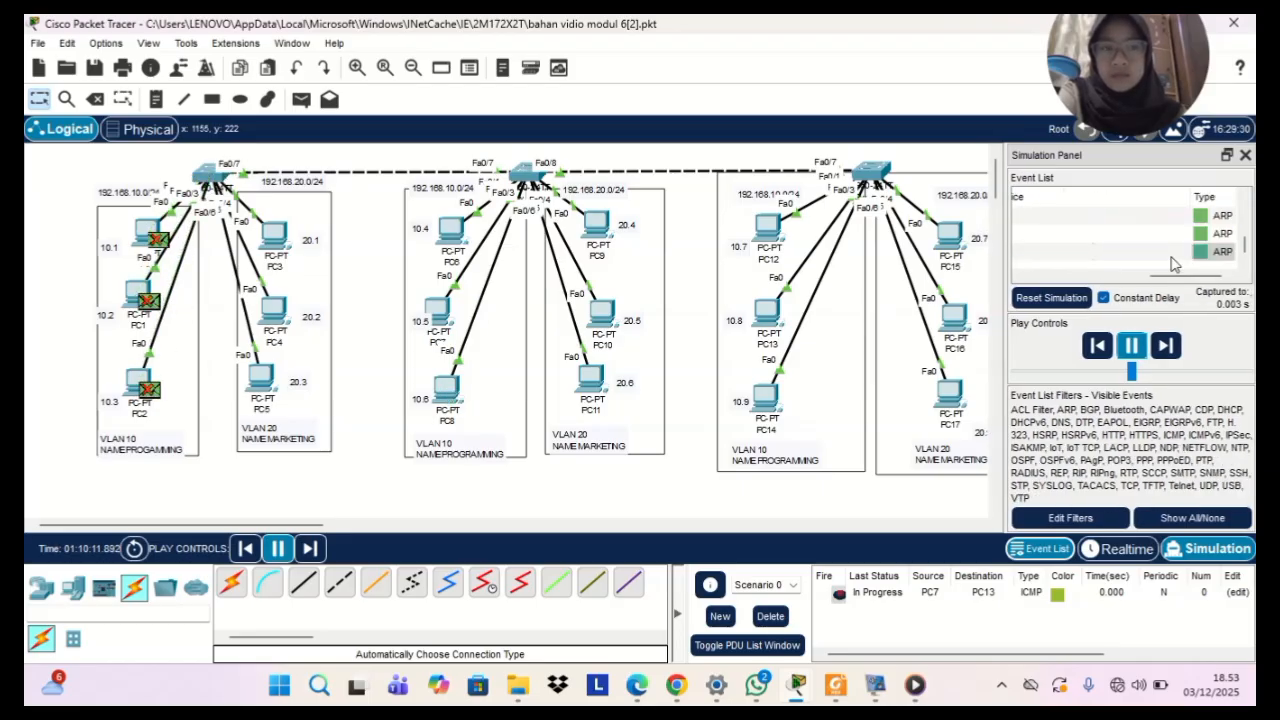
pyautogui.hscroll(-5, 1175, 264)
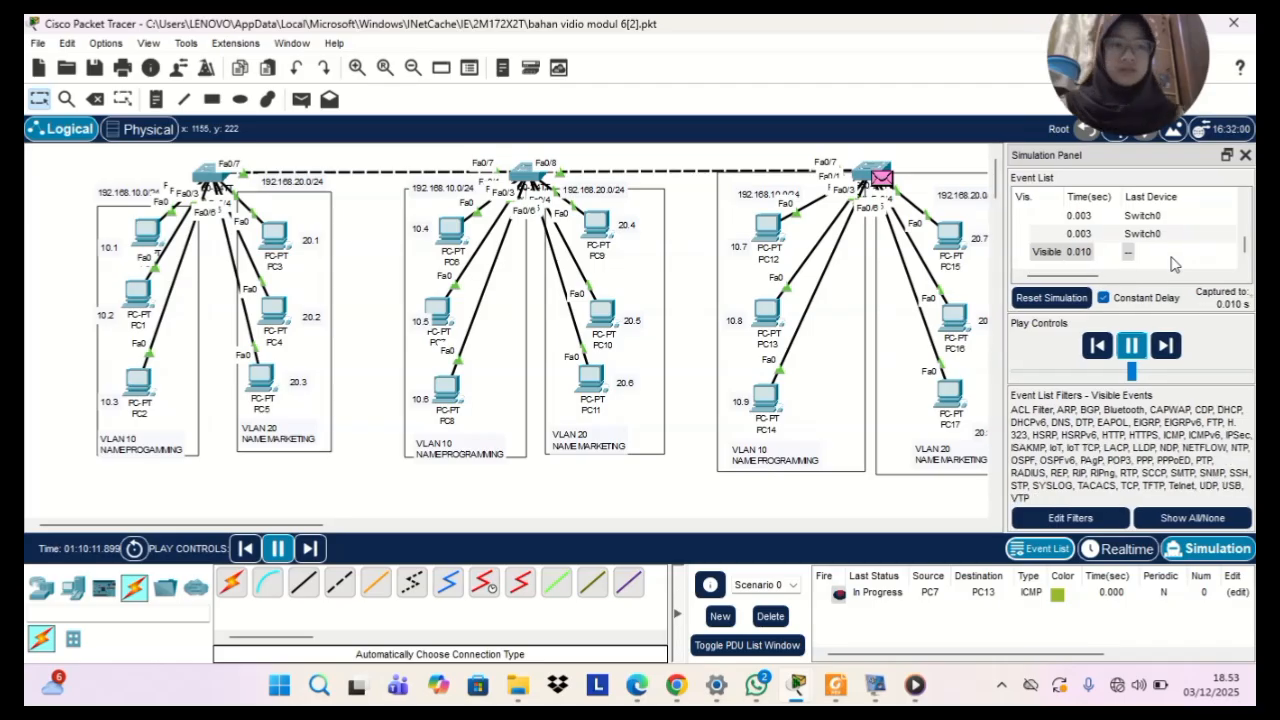
pyautogui.hscroll(5, 1175, 264)
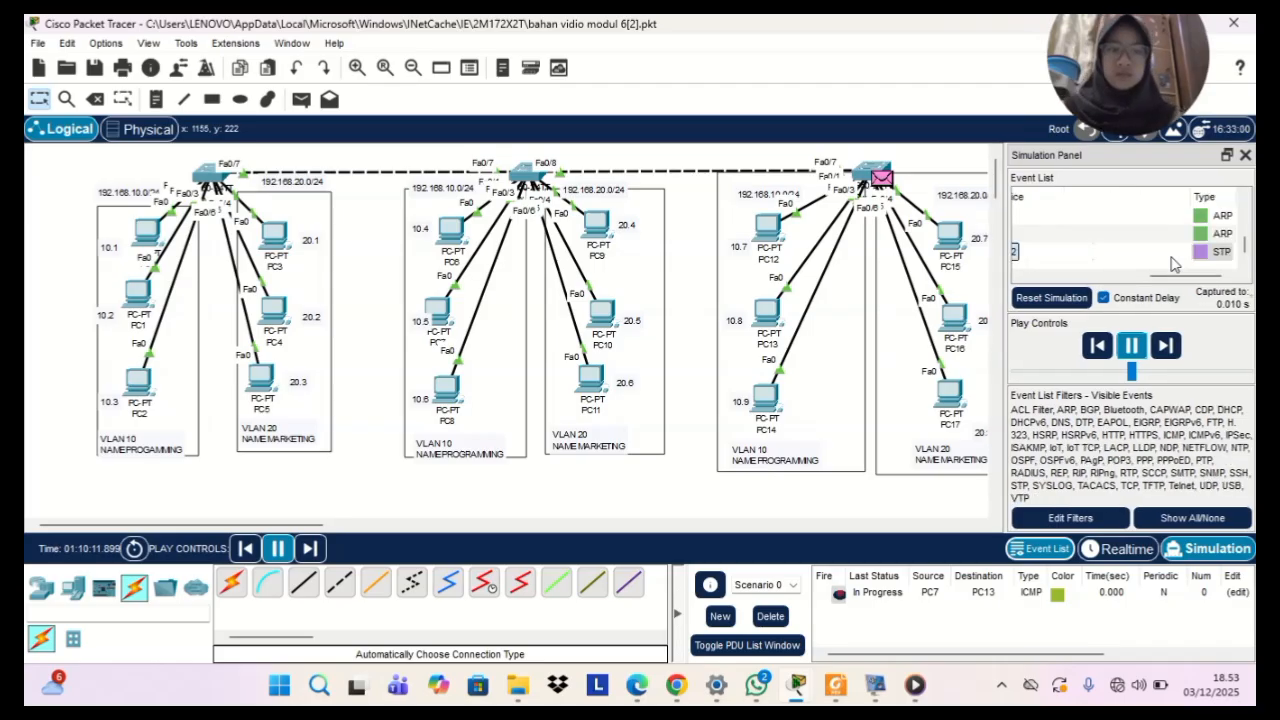
pyautogui.hscroll(-5, 1175, 264)
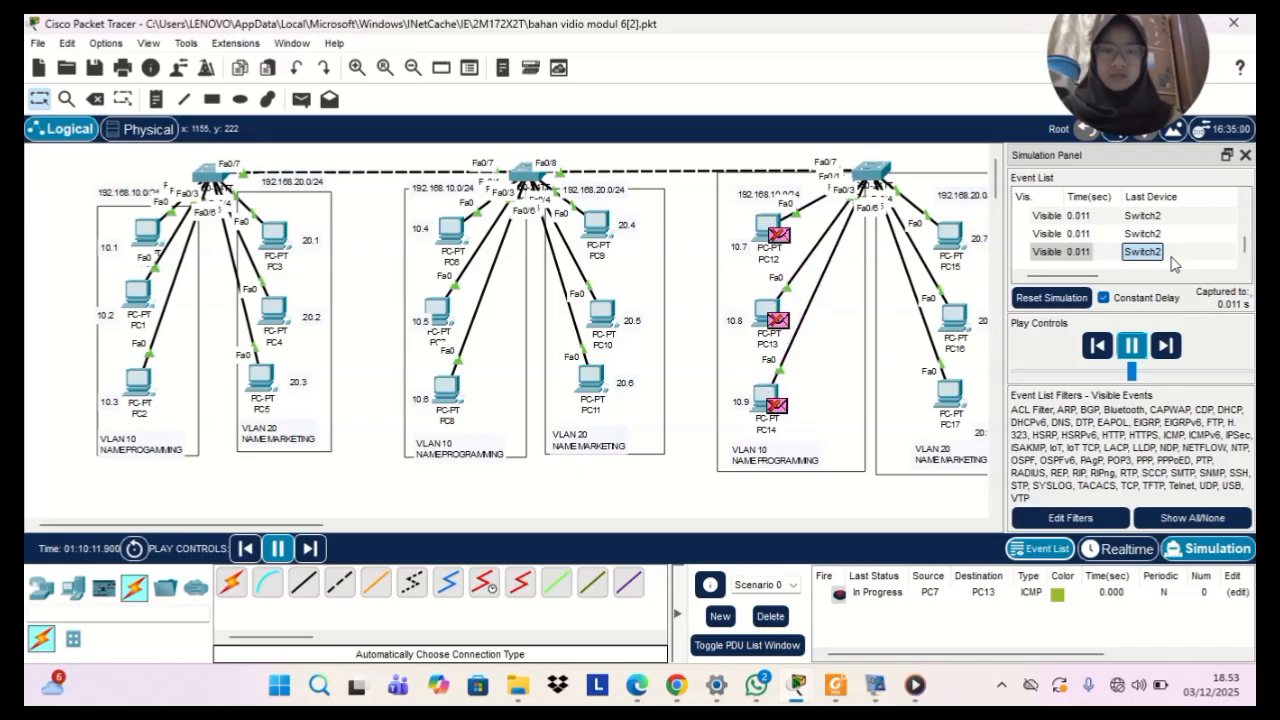
pyautogui.hscroll(5, 1175, 264)
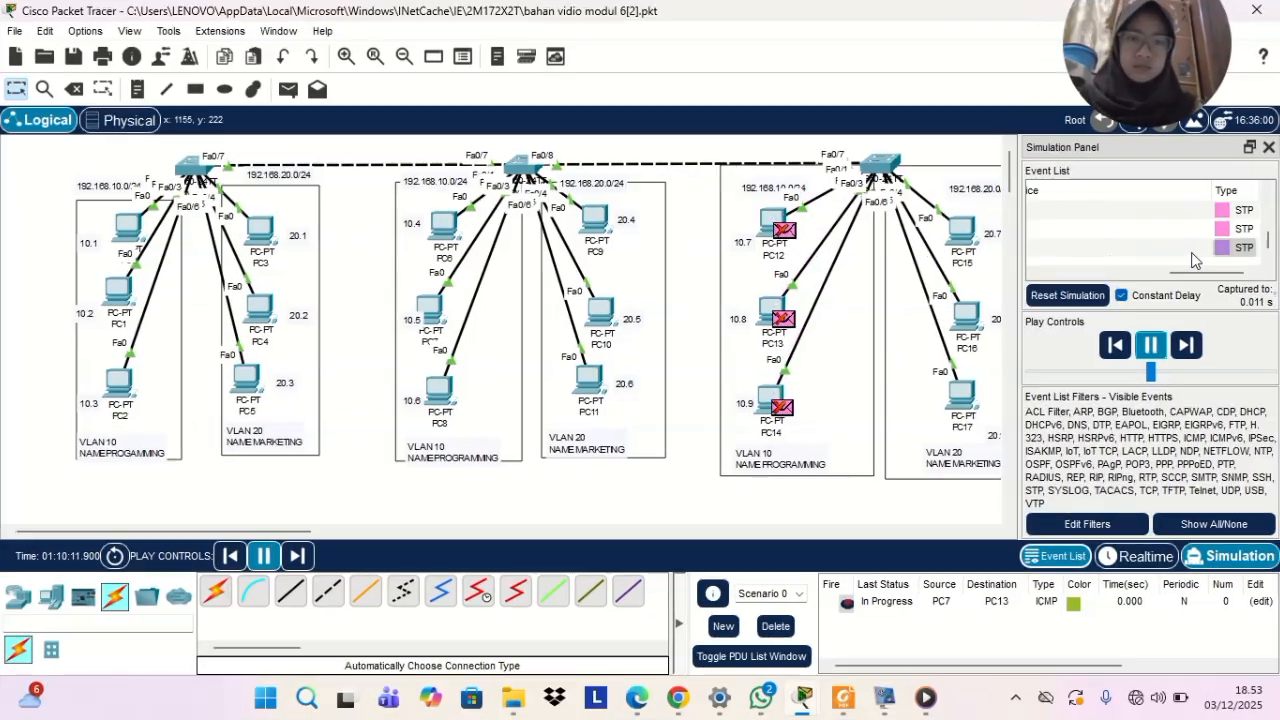
pyautogui.hscroll(-5, 1176, 262)
pyautogui.hscroll(5, 1191, 261)
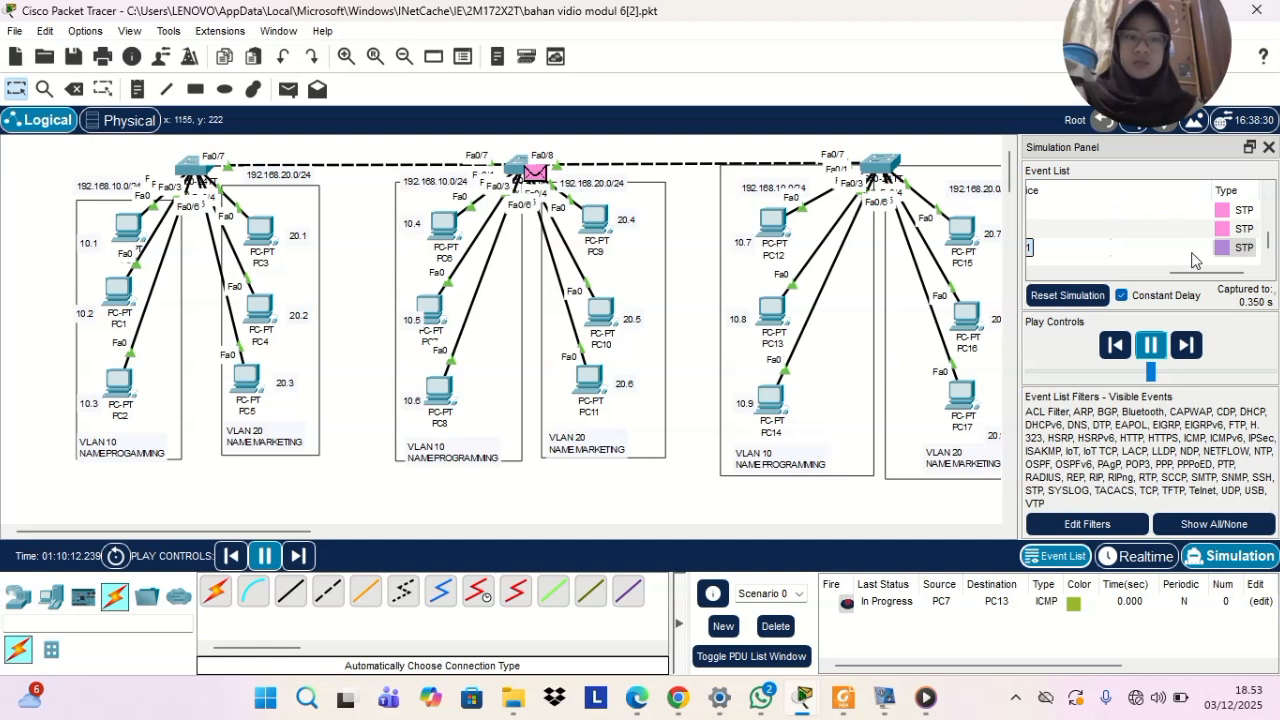
pyautogui.hscroll(-5, 1191, 261)
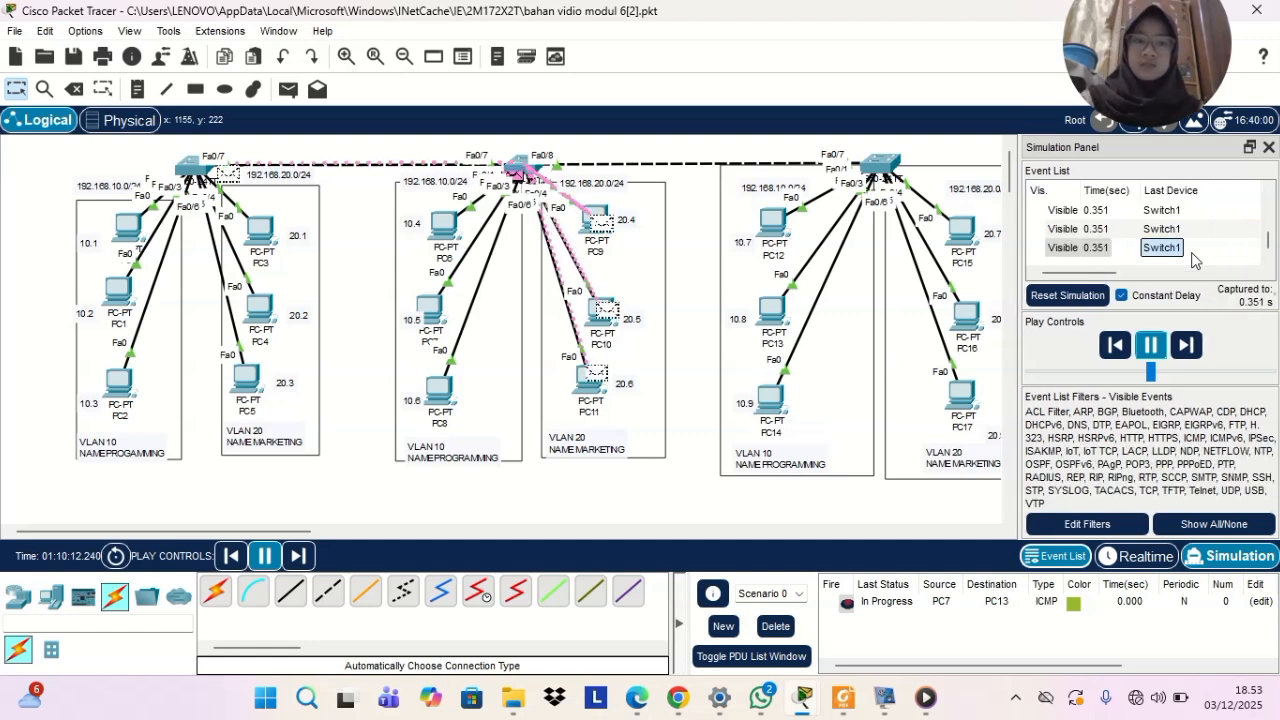
pyautogui.hscroll(5, 1191, 261)
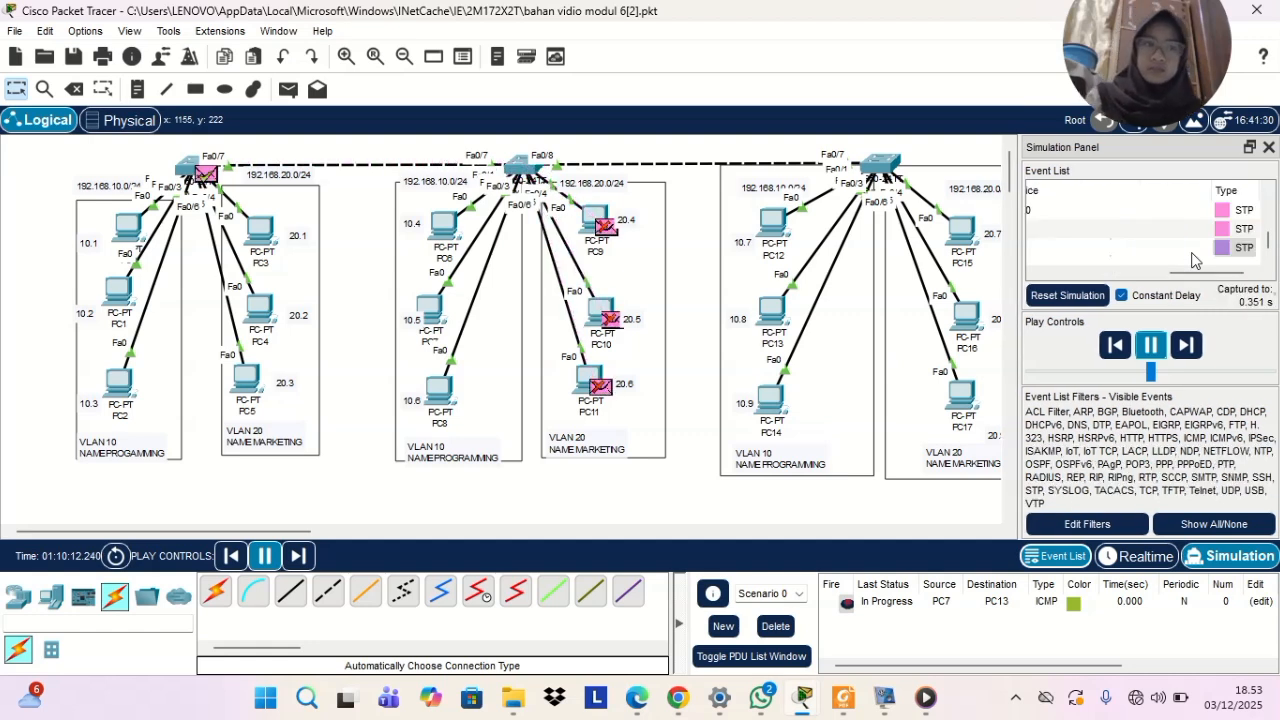
pyautogui.hscroll(5, 1191, 261)
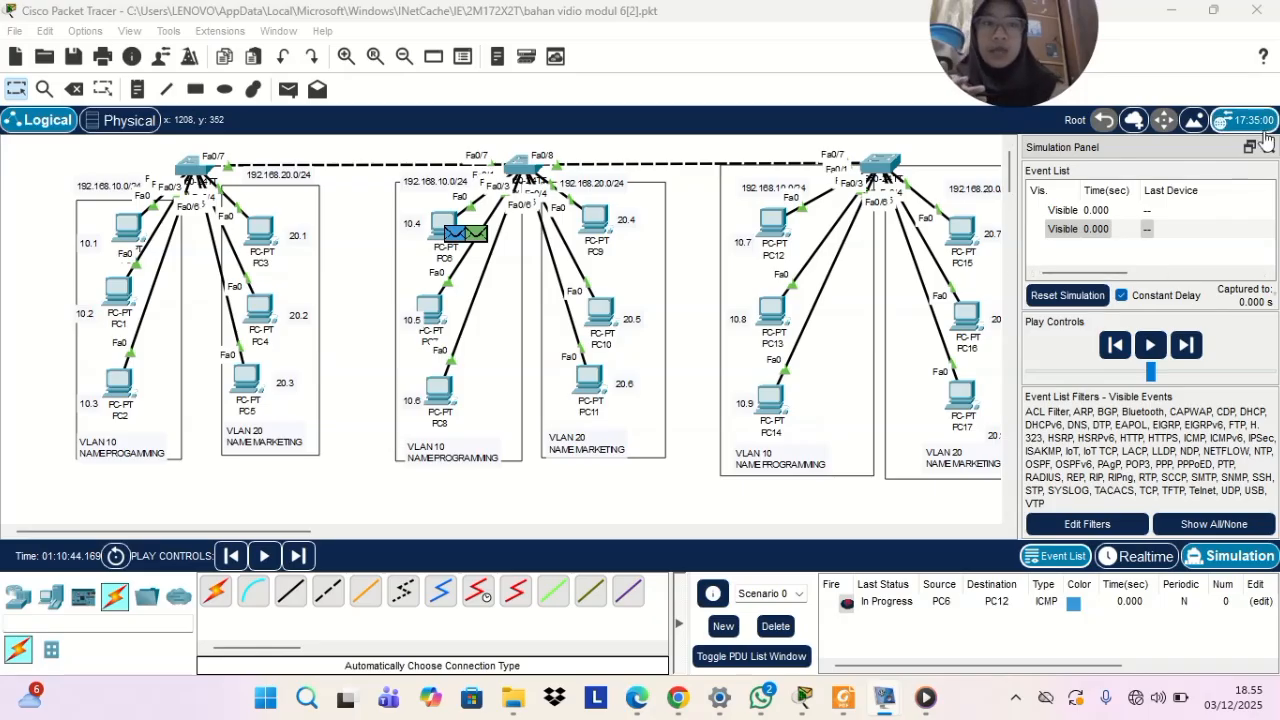
# Return to realtime mode and place a 3560-24PS multilayer switch to the right of Switch2
pyautogui.click(1127, 556)
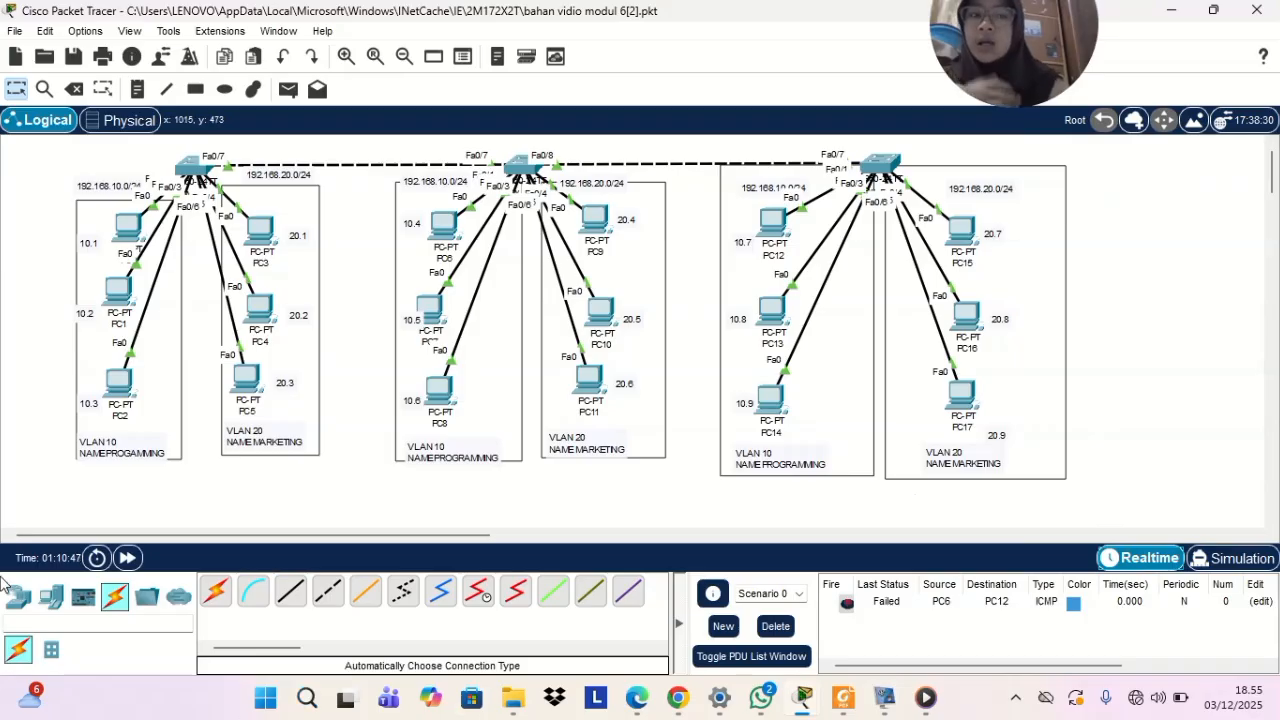
pyautogui.click(51, 596)
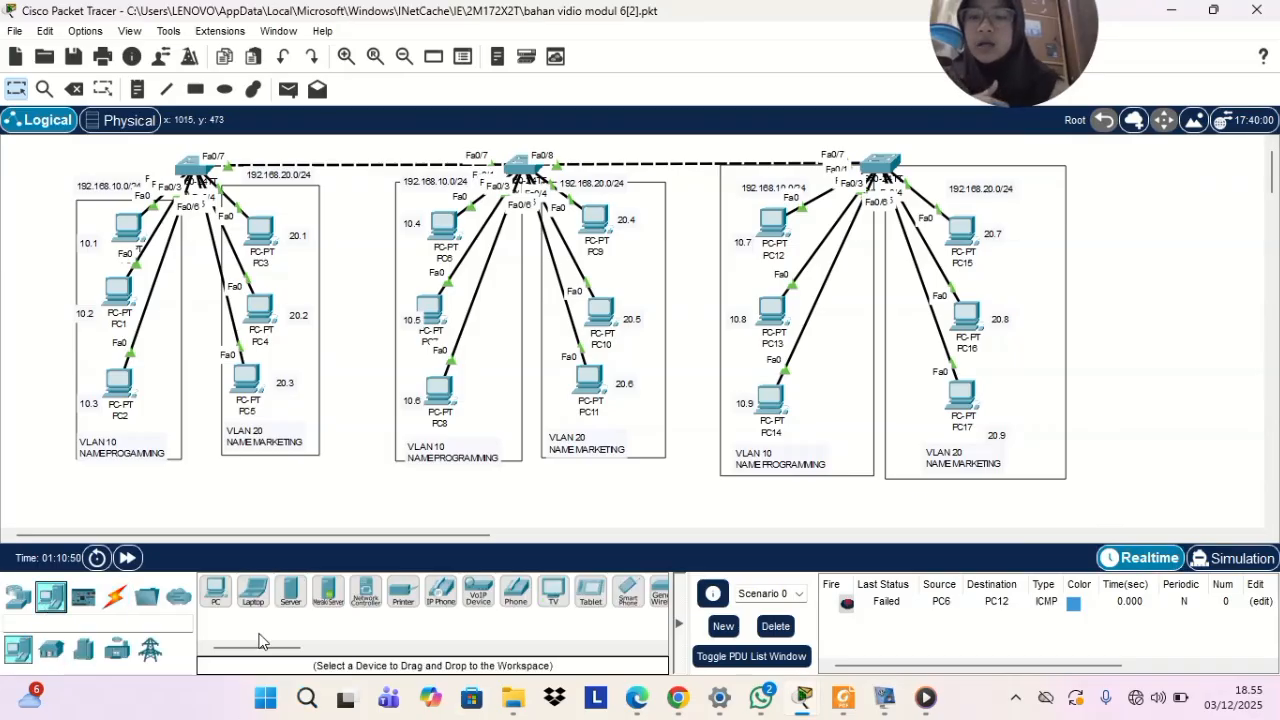
pyautogui.click(51, 649)
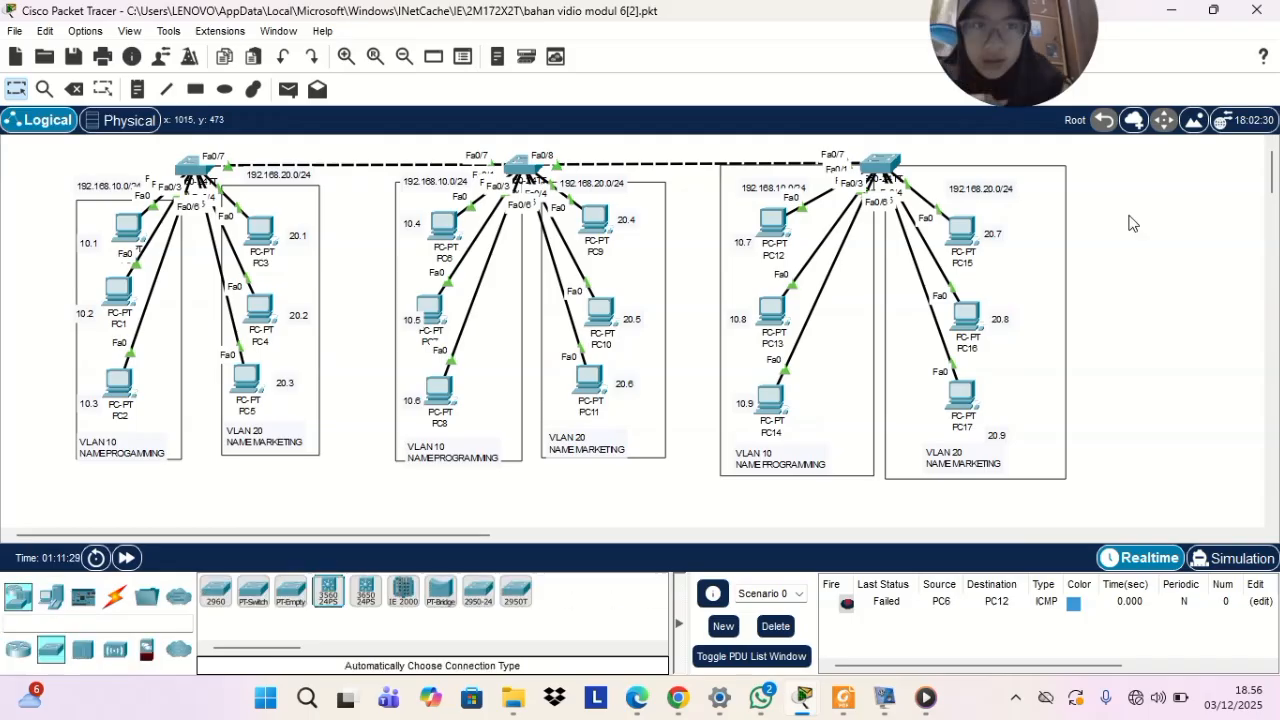
pyautogui.click(872, 364)
pyautogui.moveTo(876, 372); pyautogui.dragTo(1150, 172)
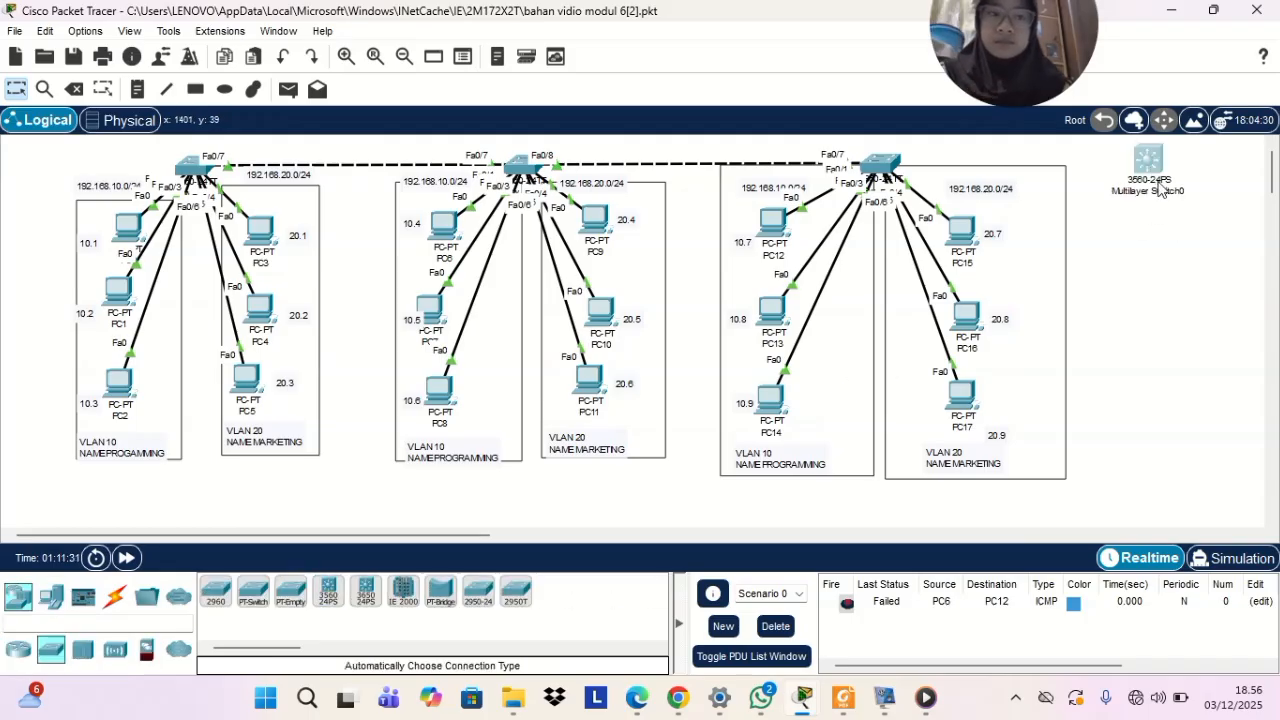
# Connect FastEthernet0/8 of Switch2 to FastEthernet0/1 of the multilayer switch with a copper straight-through cable
pyautogui.click(113, 596)
pyautogui.click(290, 591)
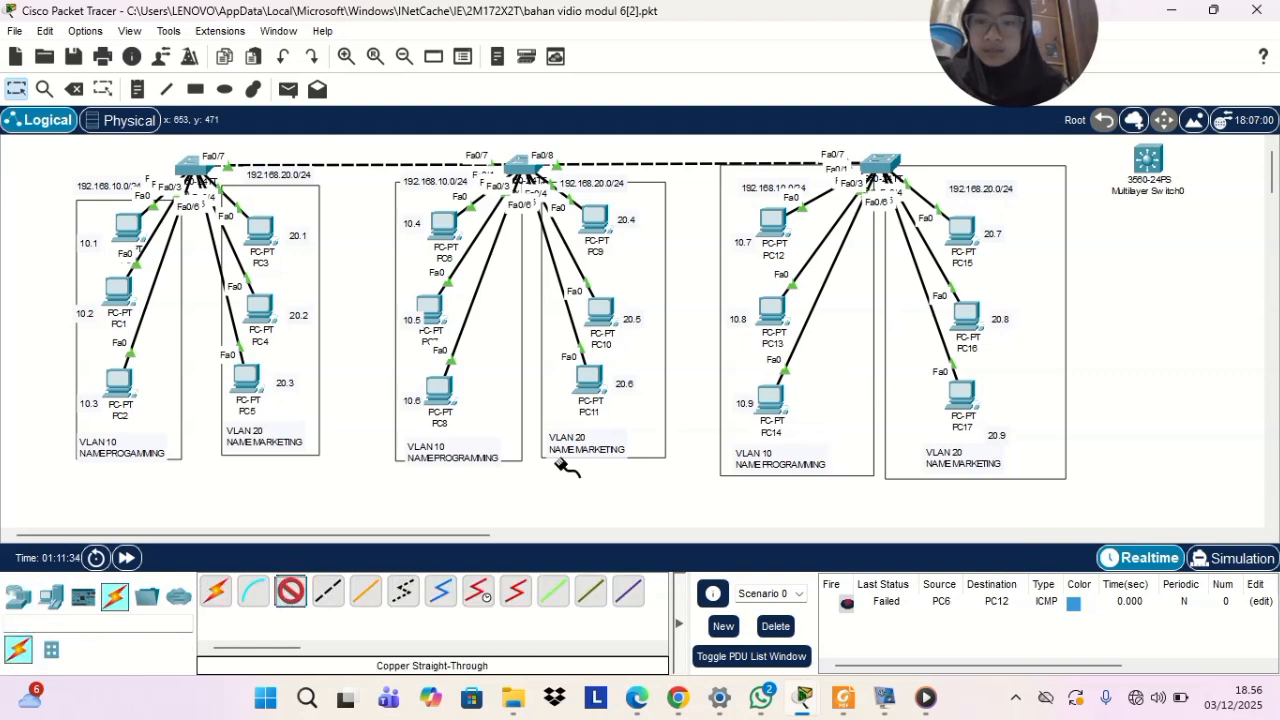
pyautogui.click(889, 160)
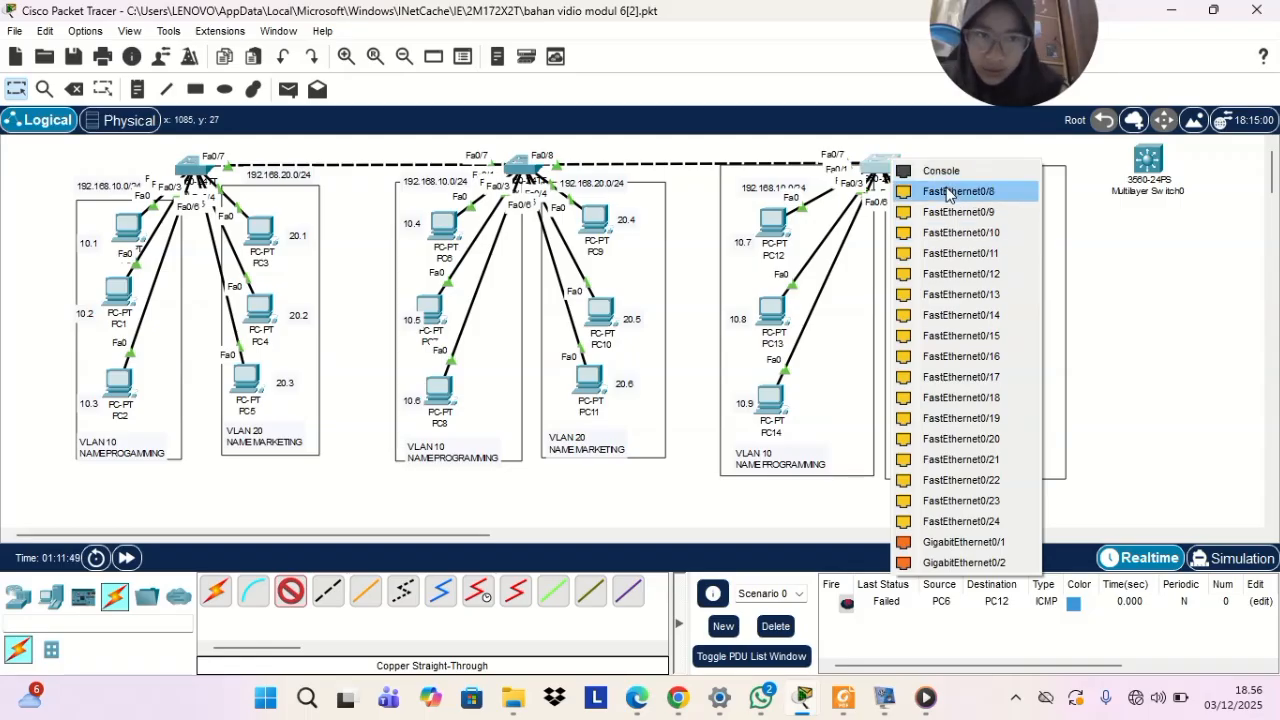
pyautogui.click(952, 192)
pyautogui.click(1148, 160)
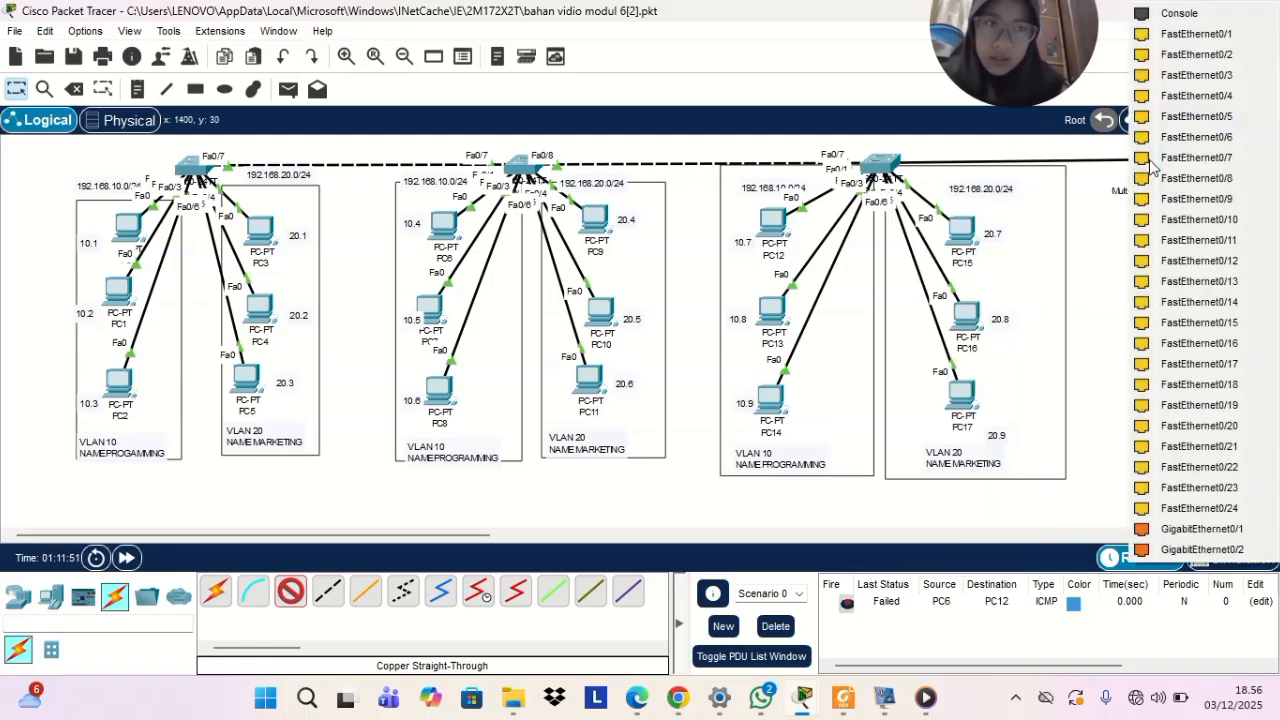
pyautogui.click(1143, 36)
# Open the command line of Switch2 and leave interface range configuration with ex
pyautogui.click(884, 168)
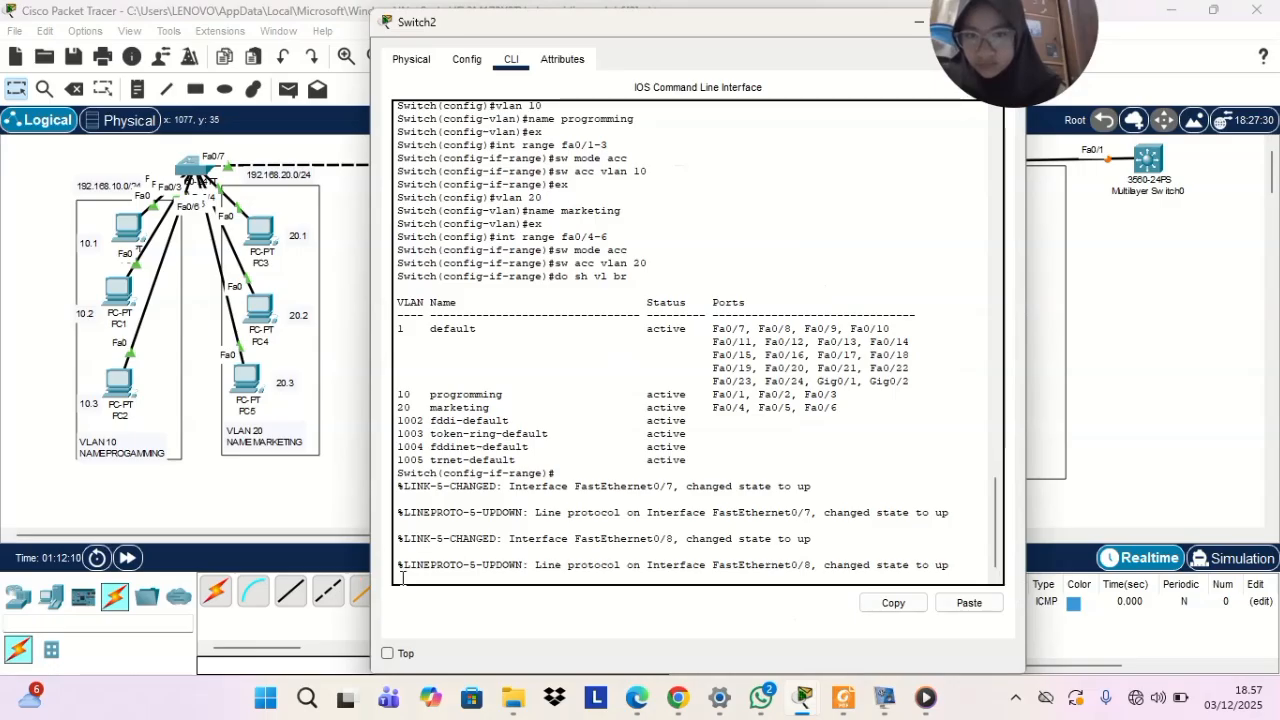
pyautogui.press('Return')
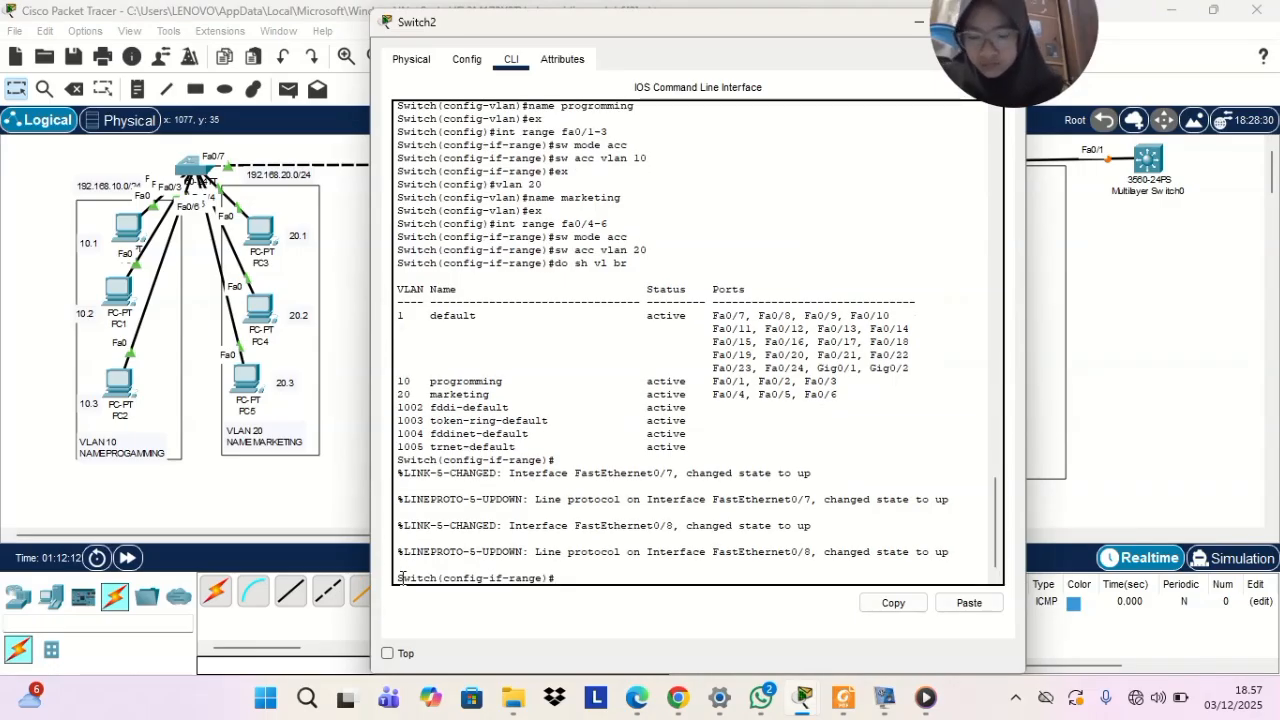
pyautogui.write('ex')
pyautogui.press('Return')
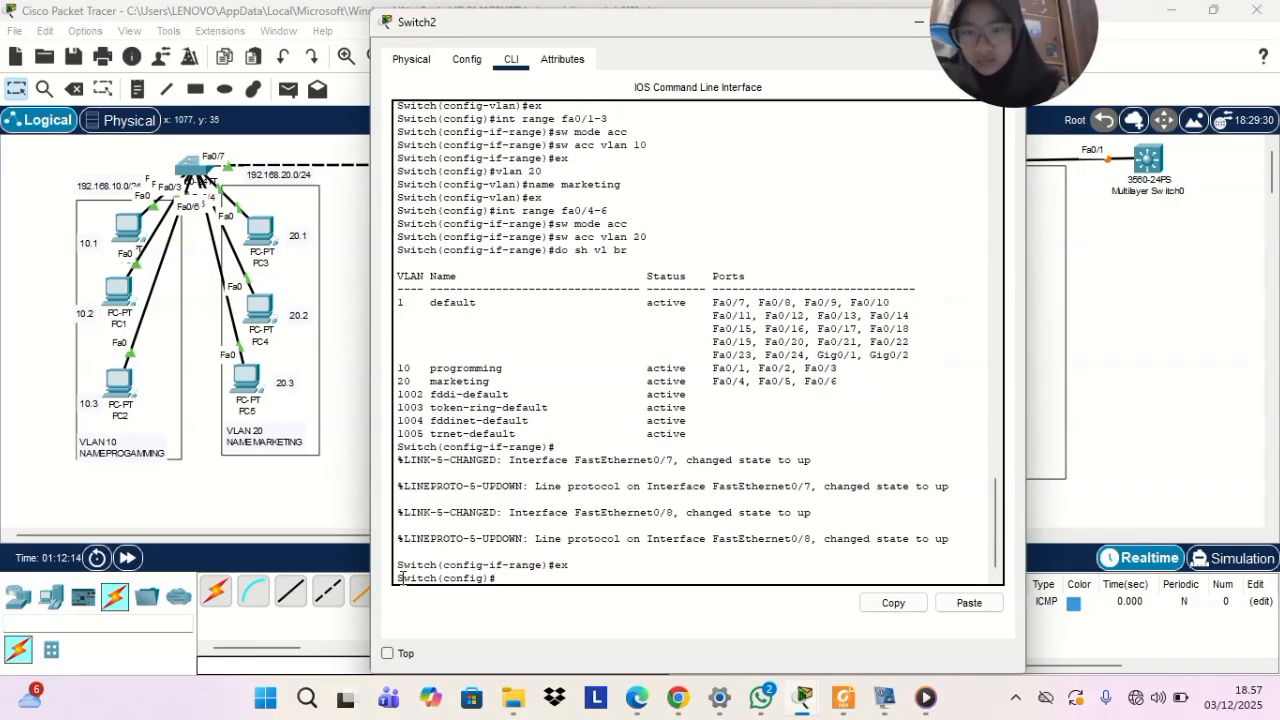
# Set interface fa0/8 on Switch2 to trunk mode with sw mode trunk and close the switch window
pyautogui.write('int fa')
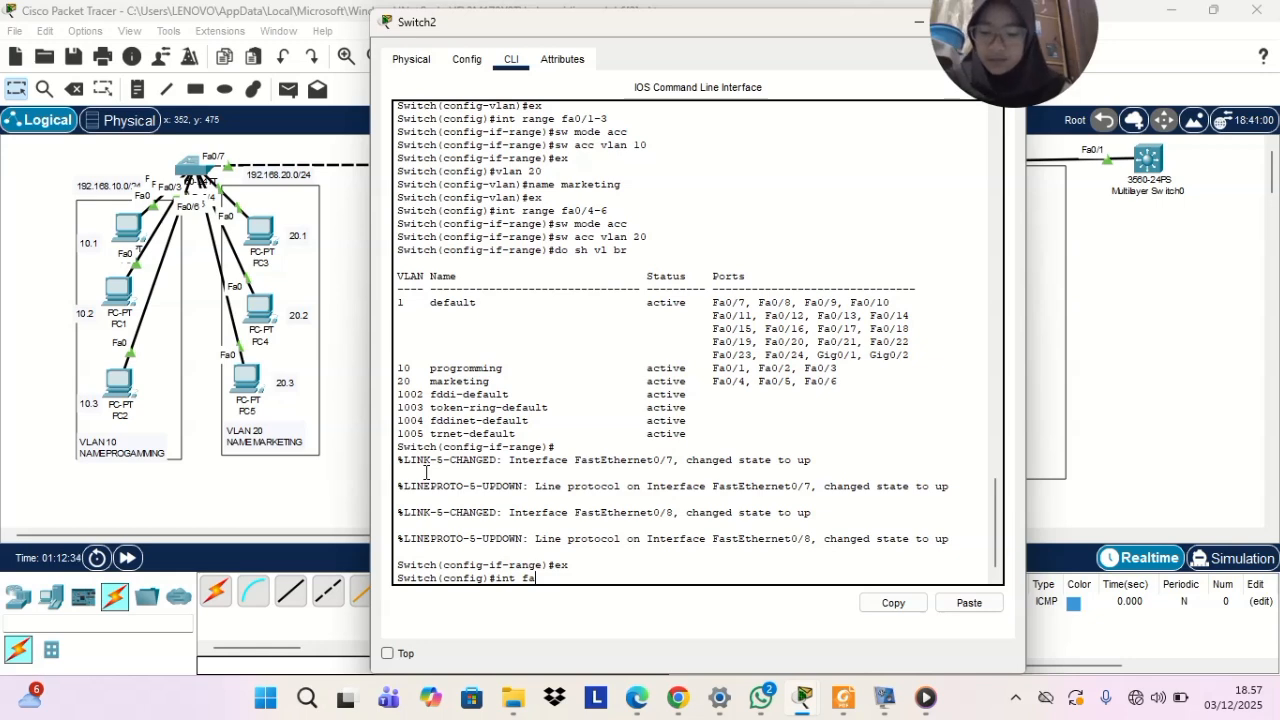
pyautogui.write('0')
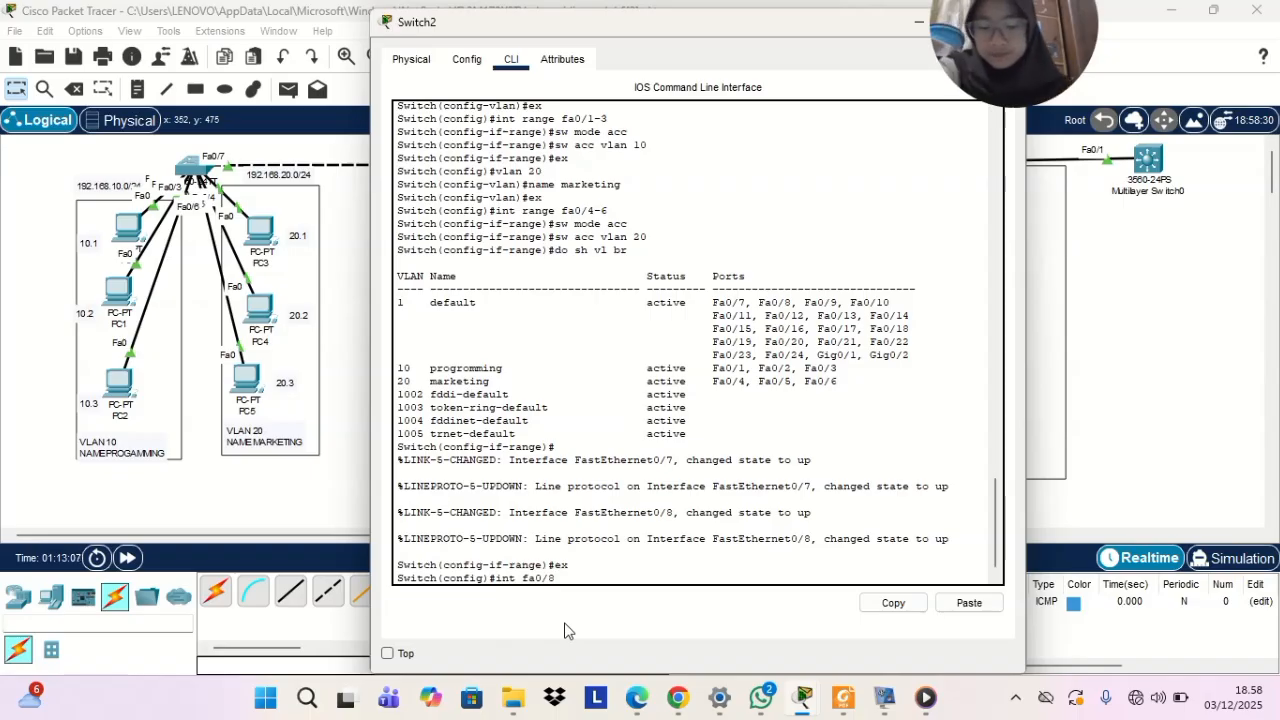
pyautogui.write('/8')
pyautogui.press('Return')
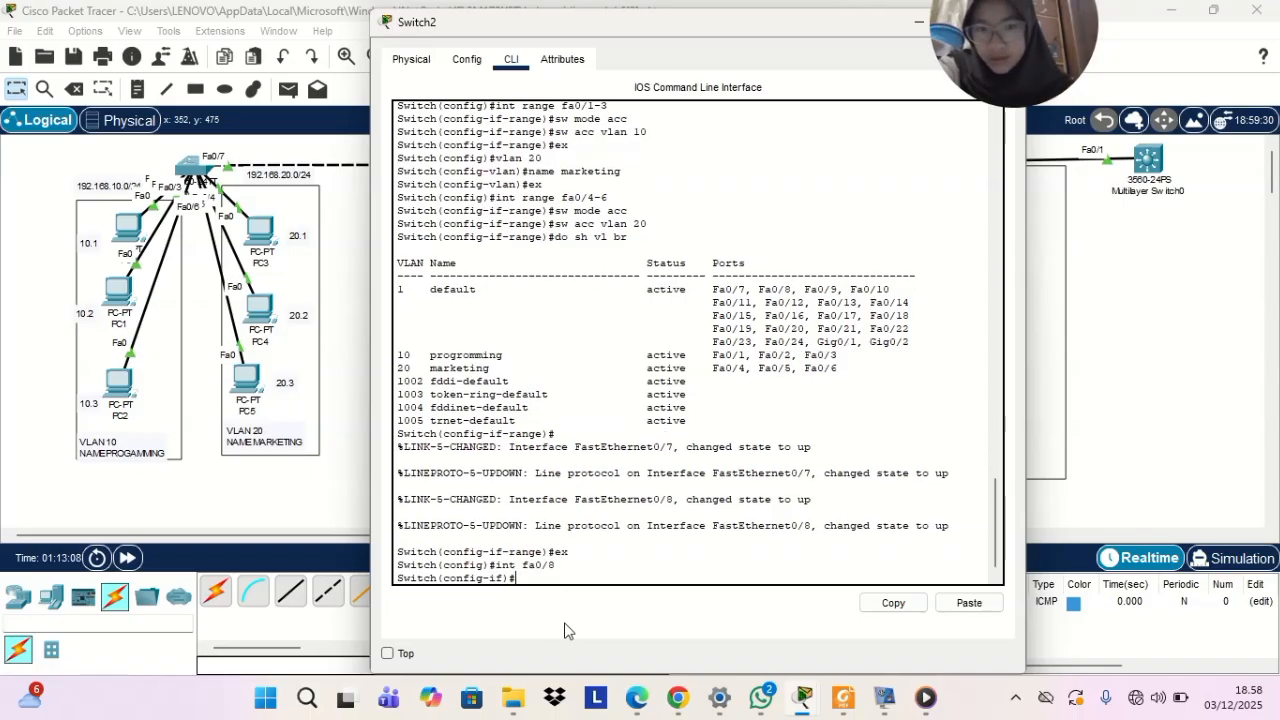
pyautogui.write('sw mo')
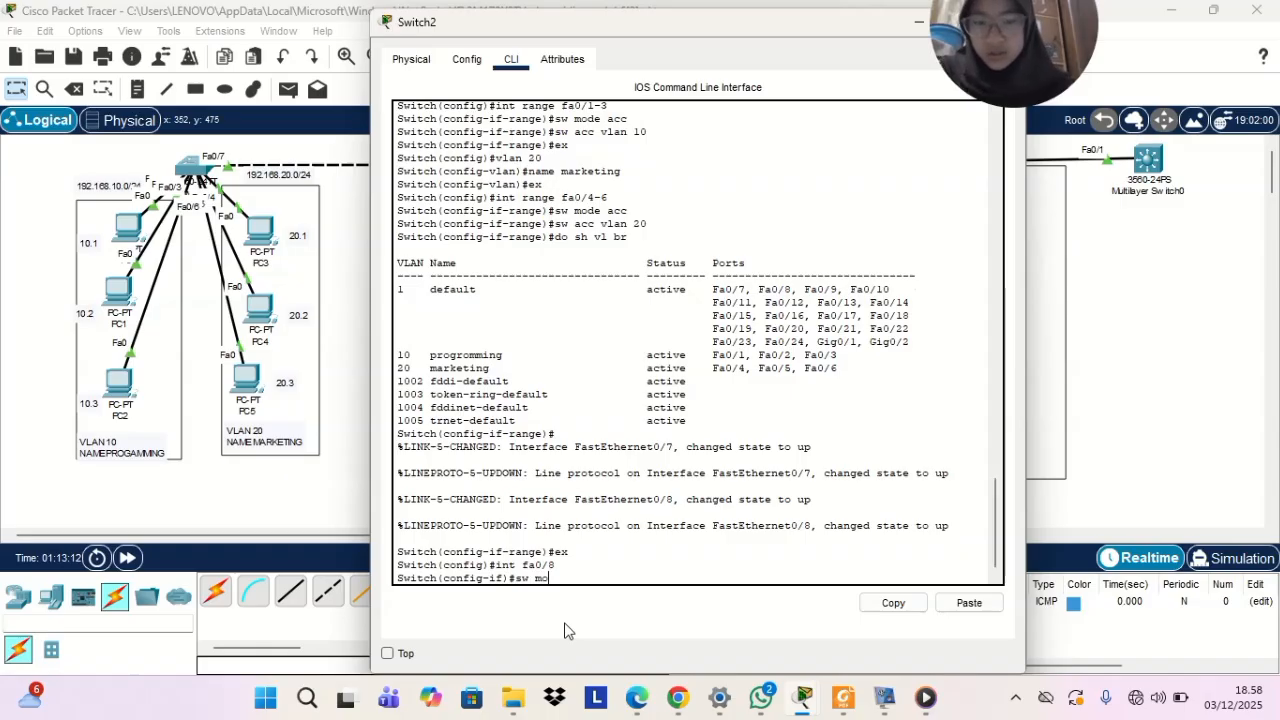
pyautogui.write('de trunk')
pyautogui.press('Return')
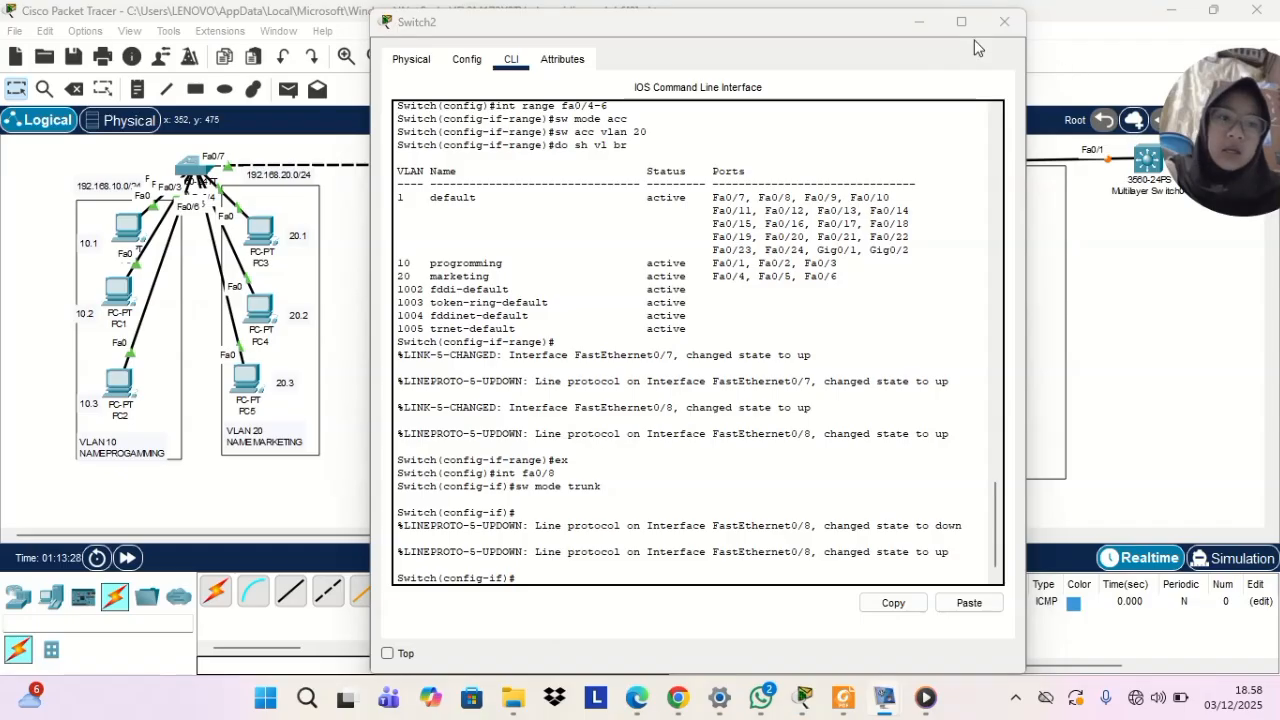
pyautogui.click(1004, 21)
# Open the command line of the multilayer switch and answer no to the initial configuration dialog
pyautogui.moveTo(1213, 135); pyautogui.dragTo(65, 25)
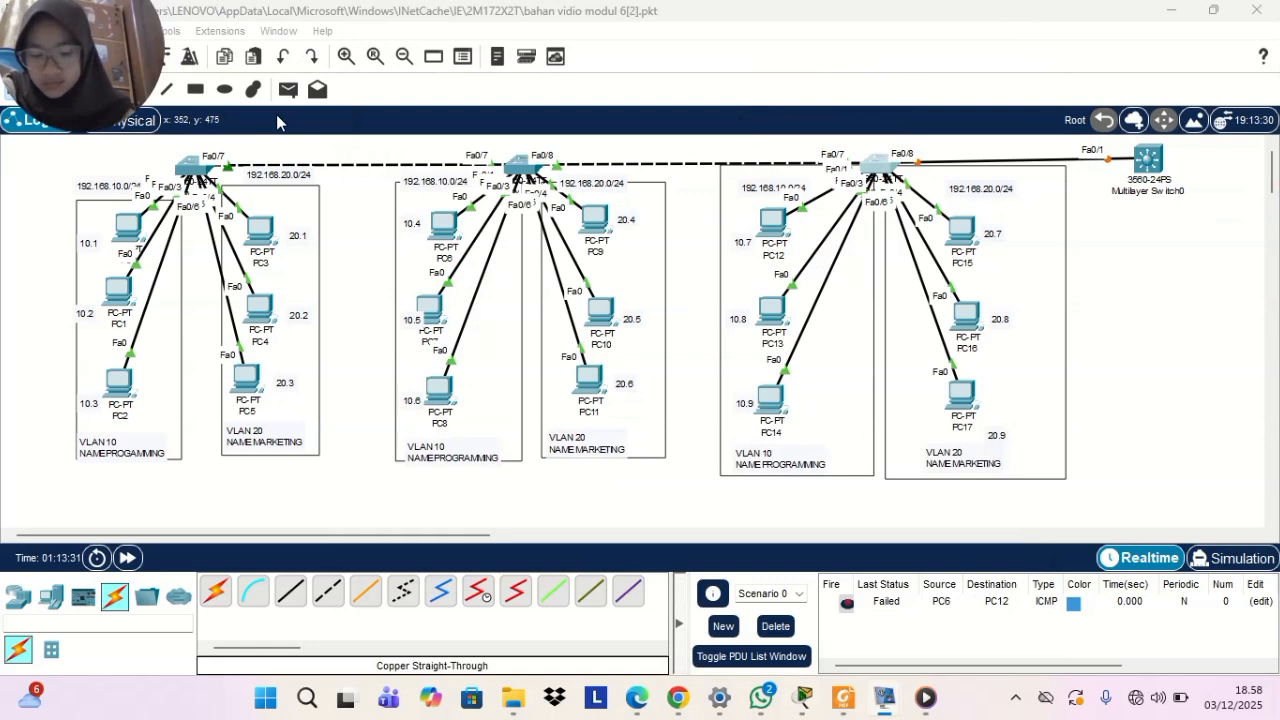
pyautogui.click(1147, 162)
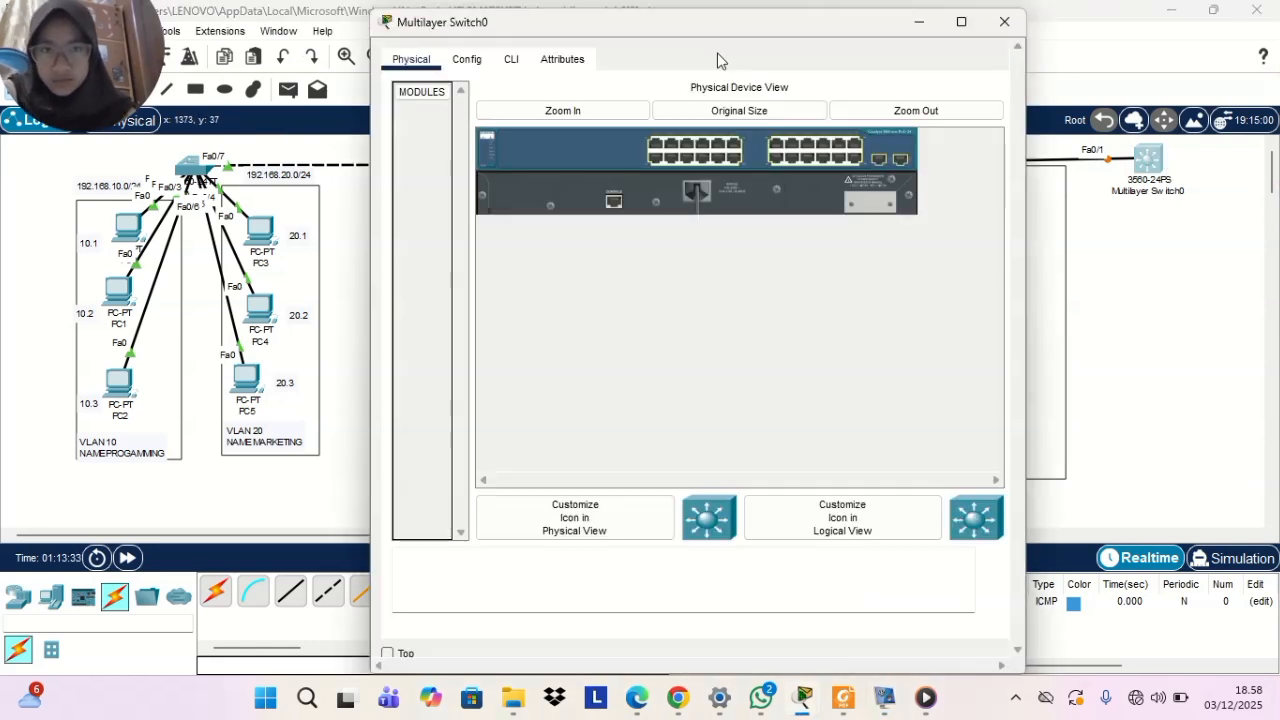
pyautogui.click(508, 60)
pyautogui.click(401, 574)
pyautogui.press('Return')
pyautogui.write('no')
pyautogui.press('Return')
# Enter global configuration mode on the multilayer switch with ena and conf t
pyautogui.press('Return')
pyautogui.write('ena')
pyautogui.press('Return')
pyautogui.write('co')
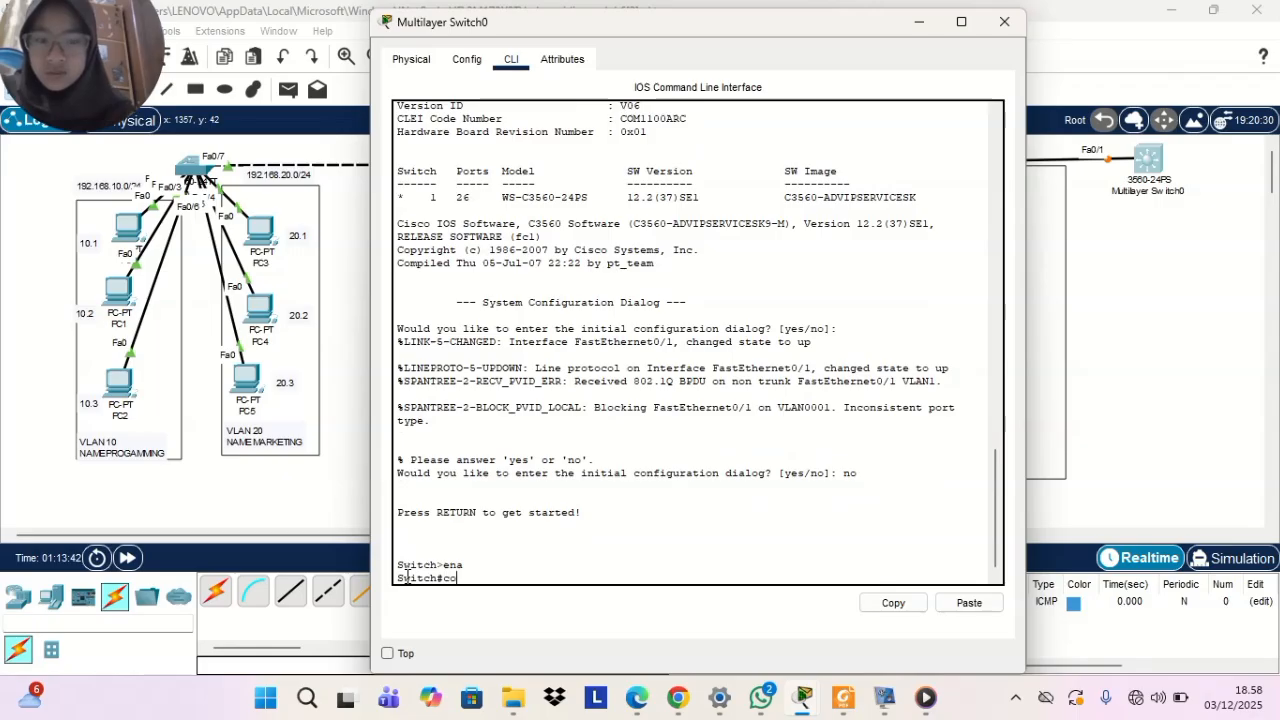
pyautogui.write('nf t')
pyautogui.press('Return')
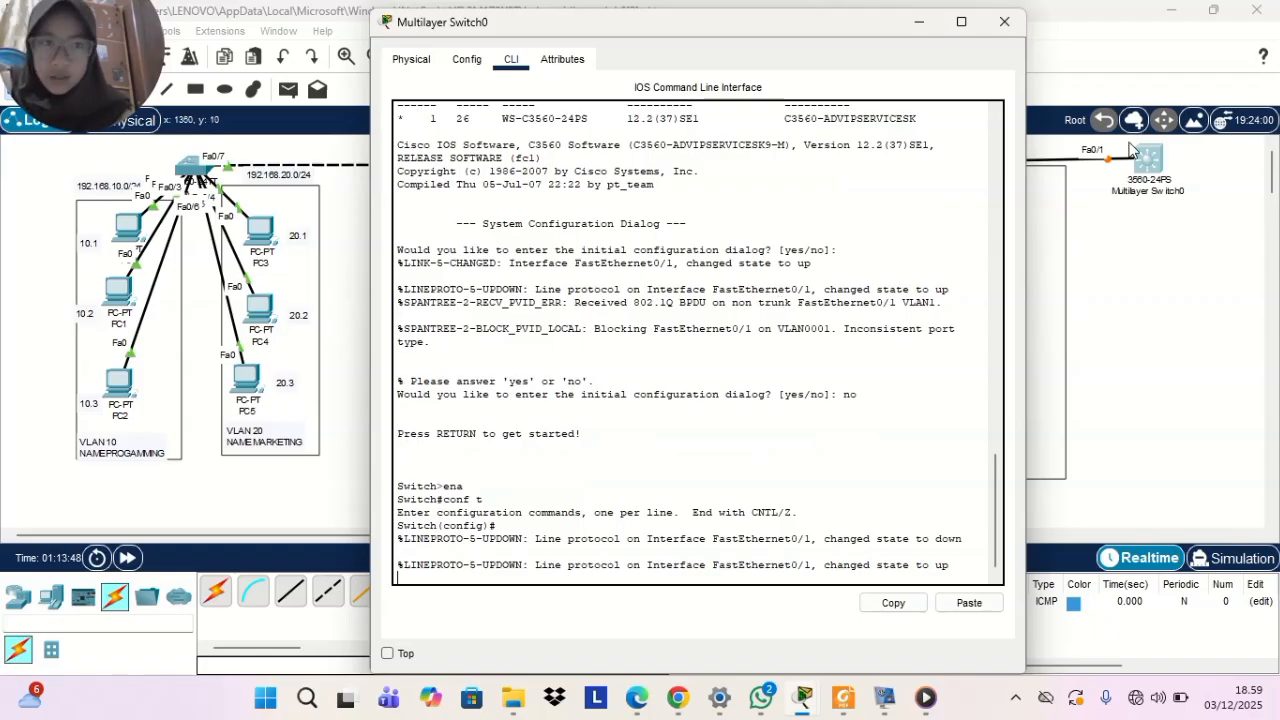
pyautogui.press('Return')
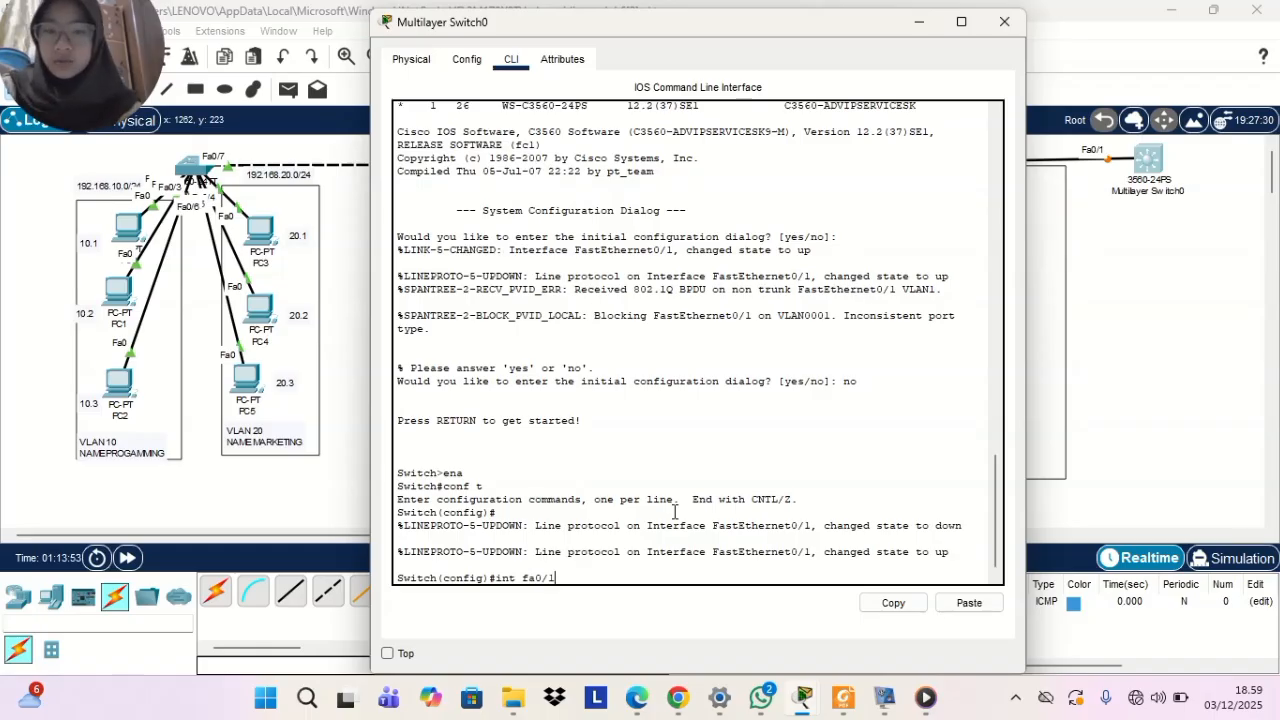
# Try to set interface fa0/1 of the multilayer switch to trunk mode with sw mode trunk
pyautogui.press('Return')
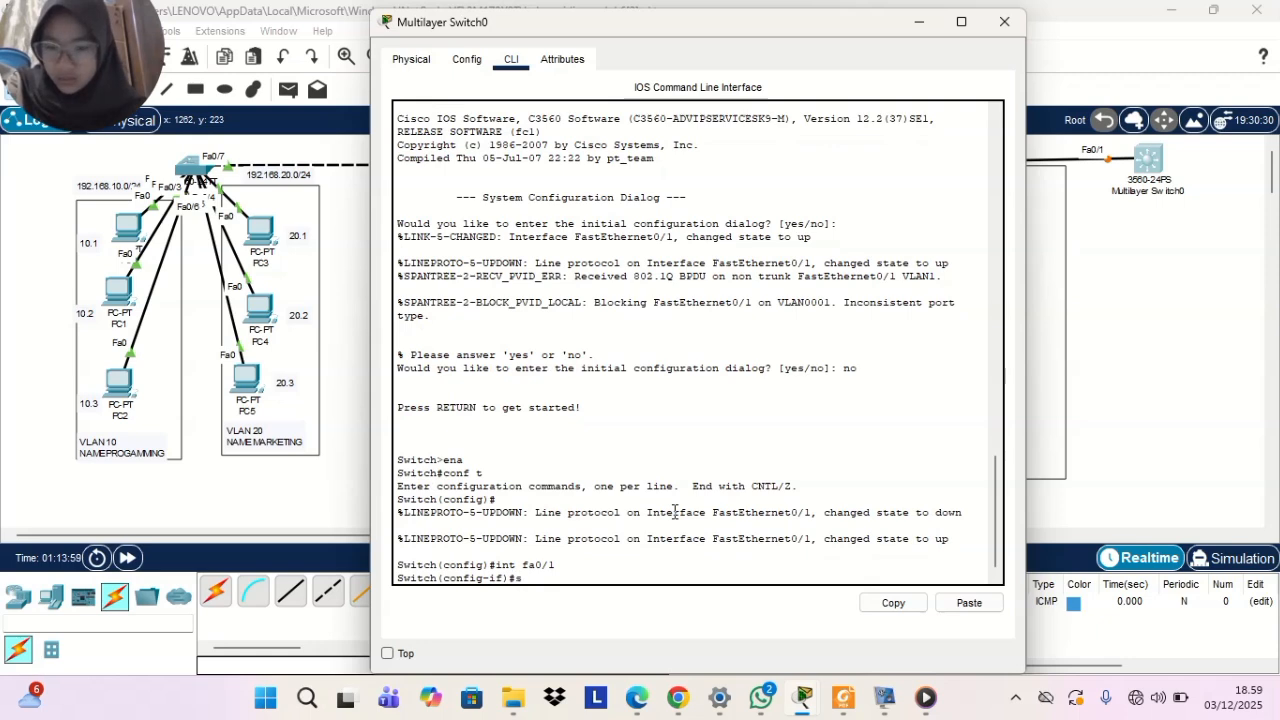
pyautogui.write('sw mode')
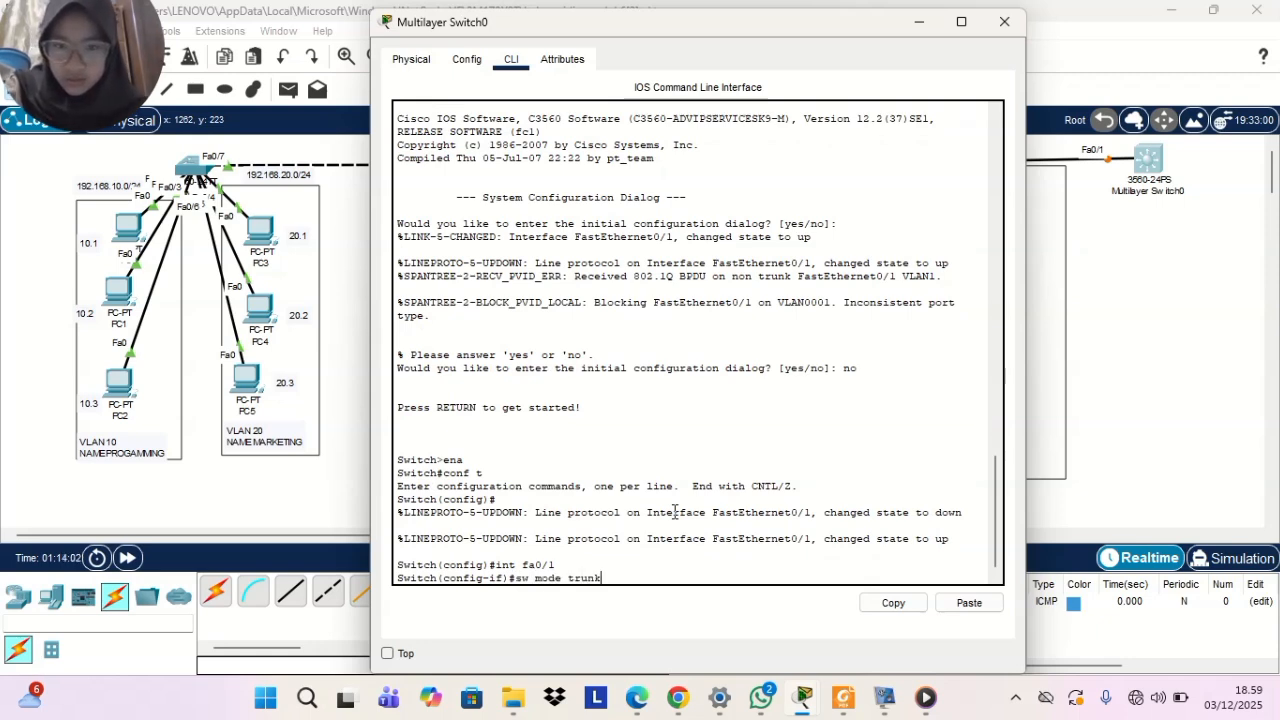
pyautogui.write(' trunk')
pyautogui.press('Return')
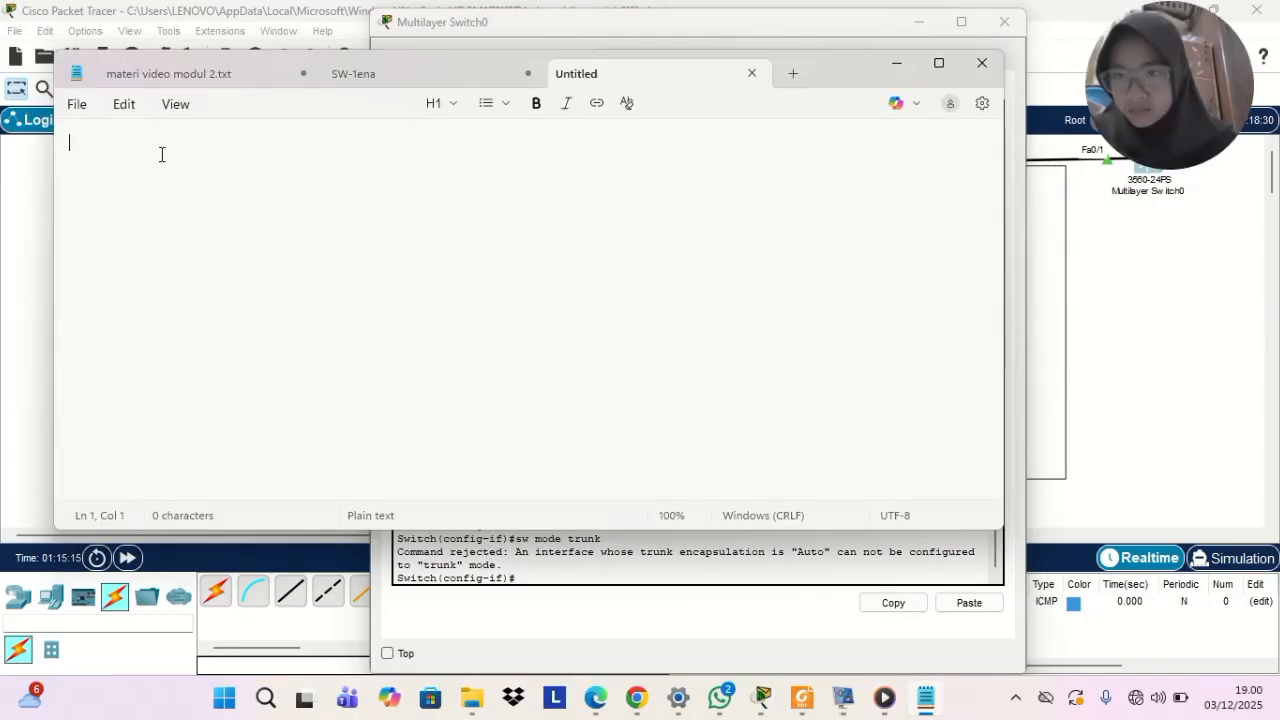
pyautogui.write('trunk ada 2')
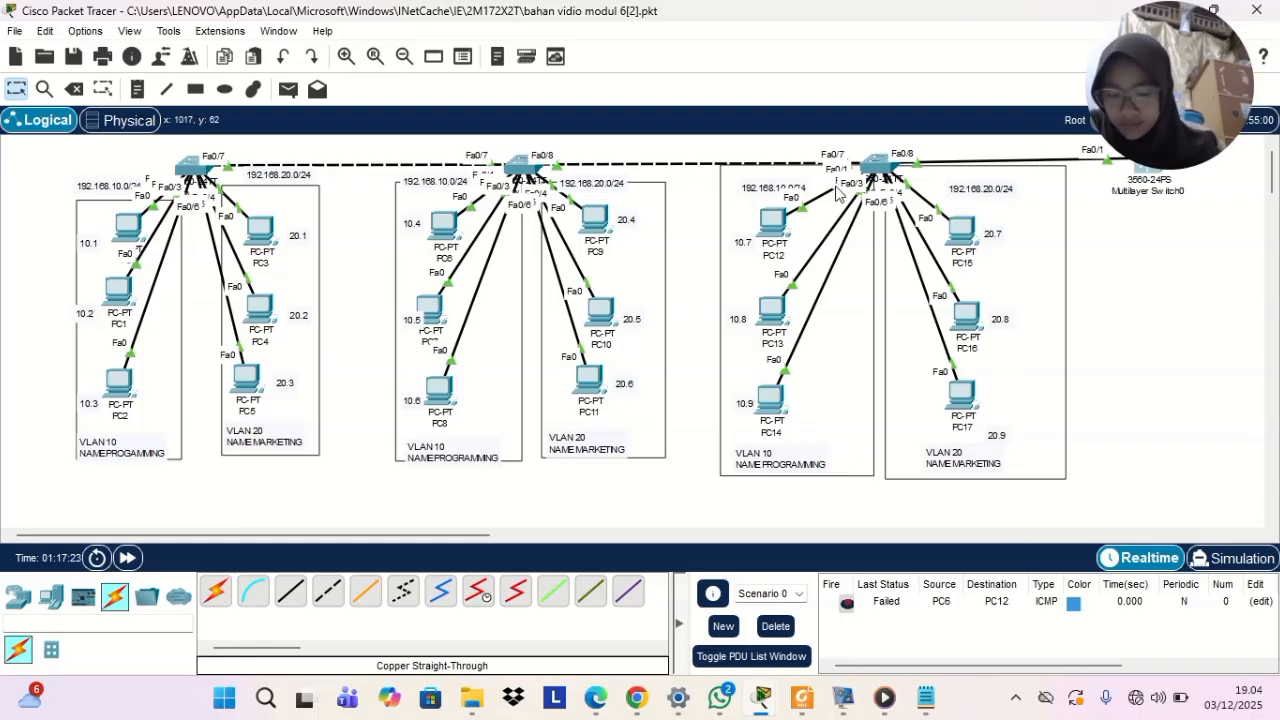
pyautogui.moveTo(1155, 105); pyautogui.dragTo(1183, 382)
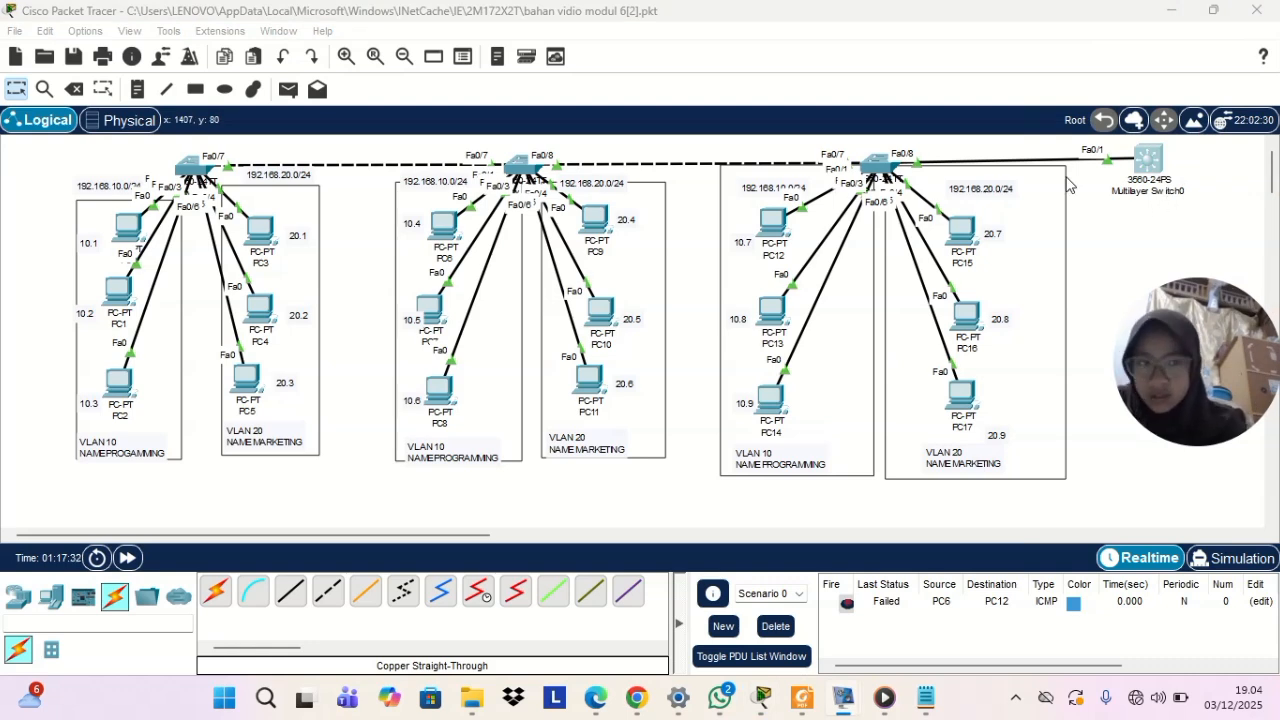
pyautogui.click(1141, 194)
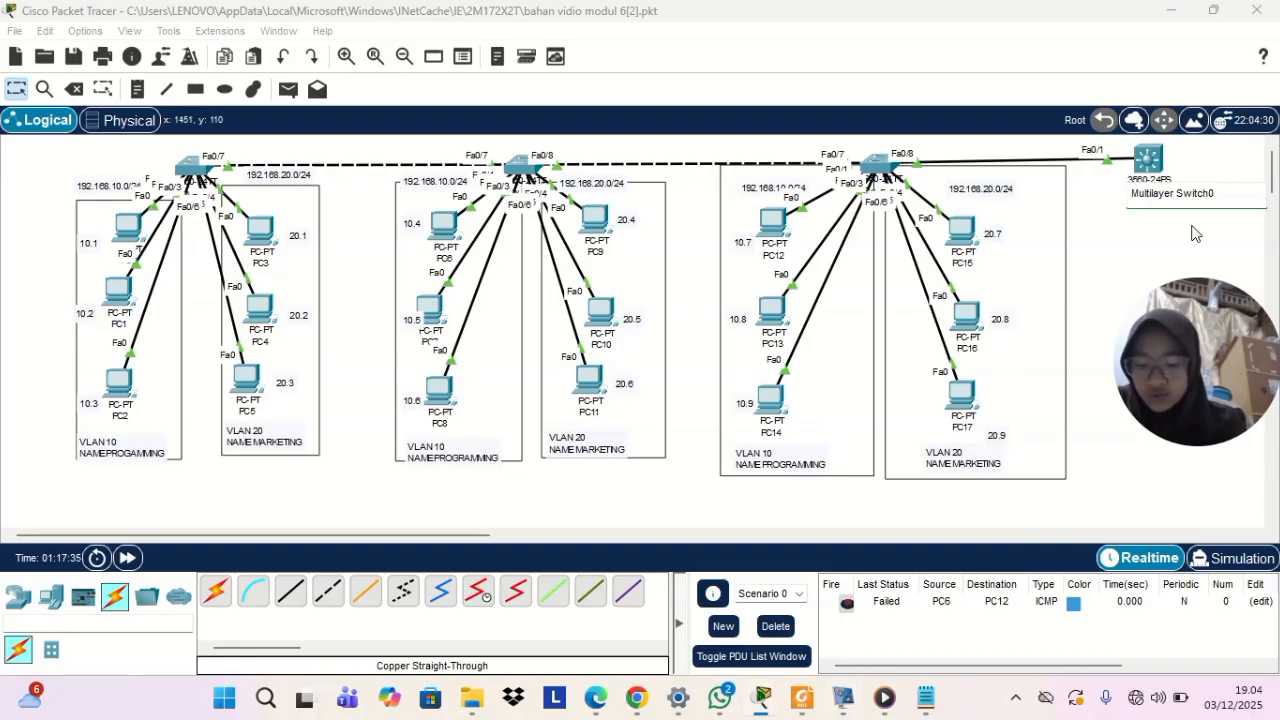
pyautogui.click(1104, 245)
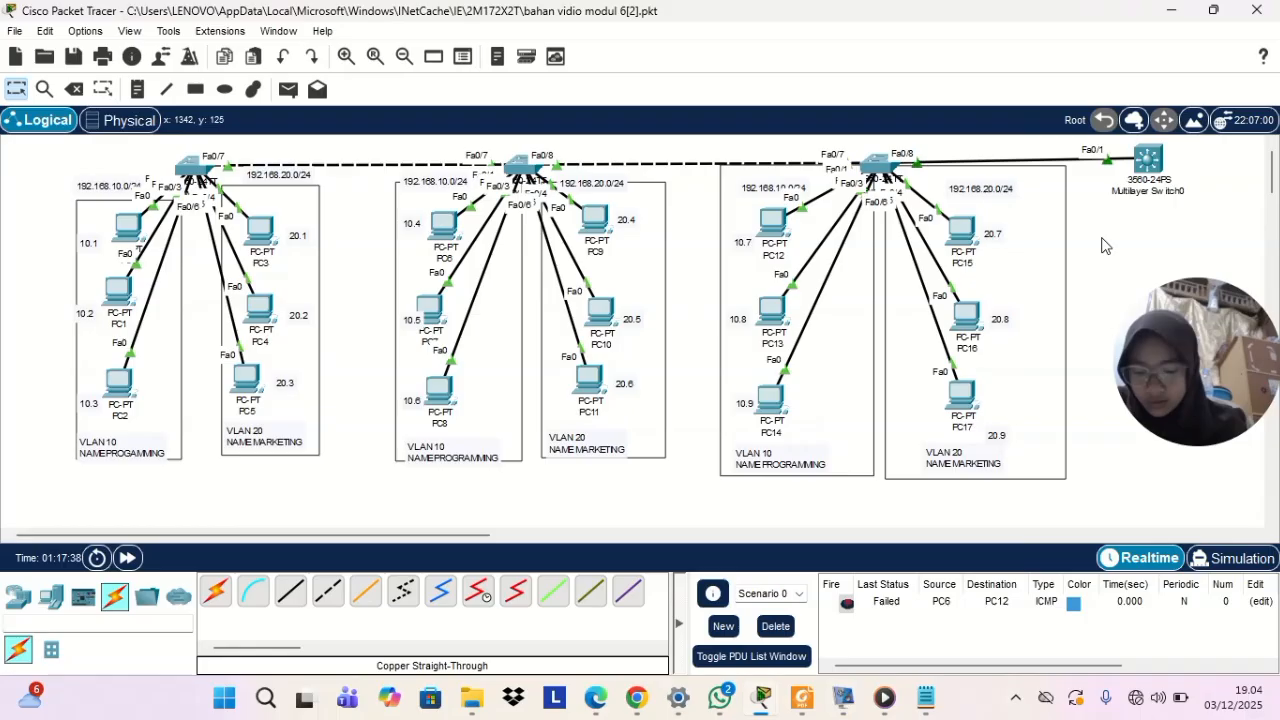
# Reopen the multilayer switch's command line and set interface fa0/1 to trunk mode with switchport mode trunk
pyautogui.click(1157, 180)
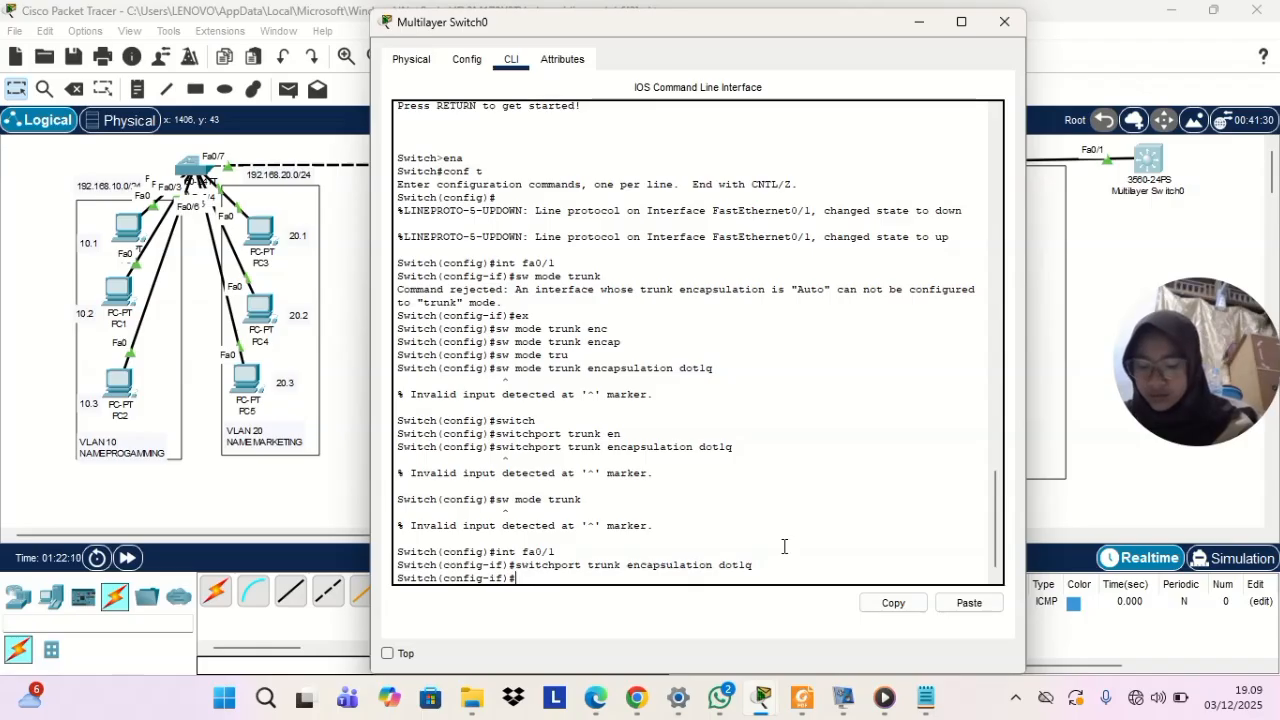
pyautogui.write('witchport')
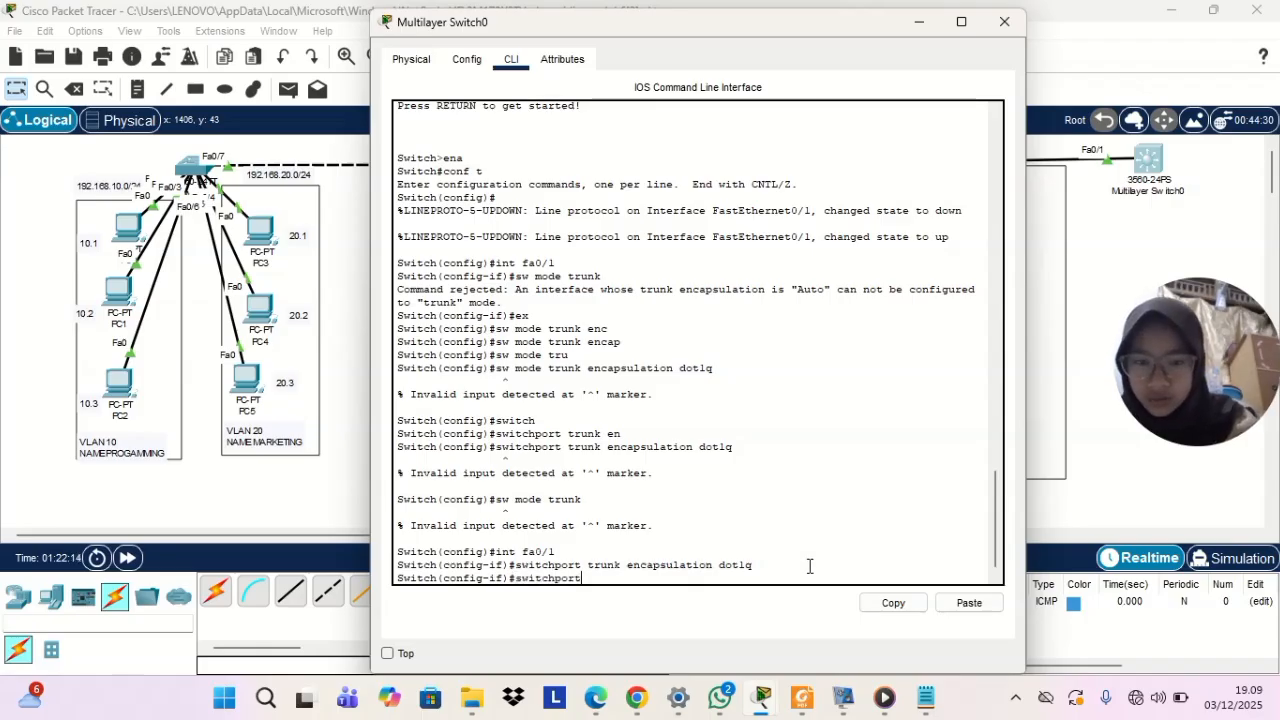
pyautogui.write(' mode tru')
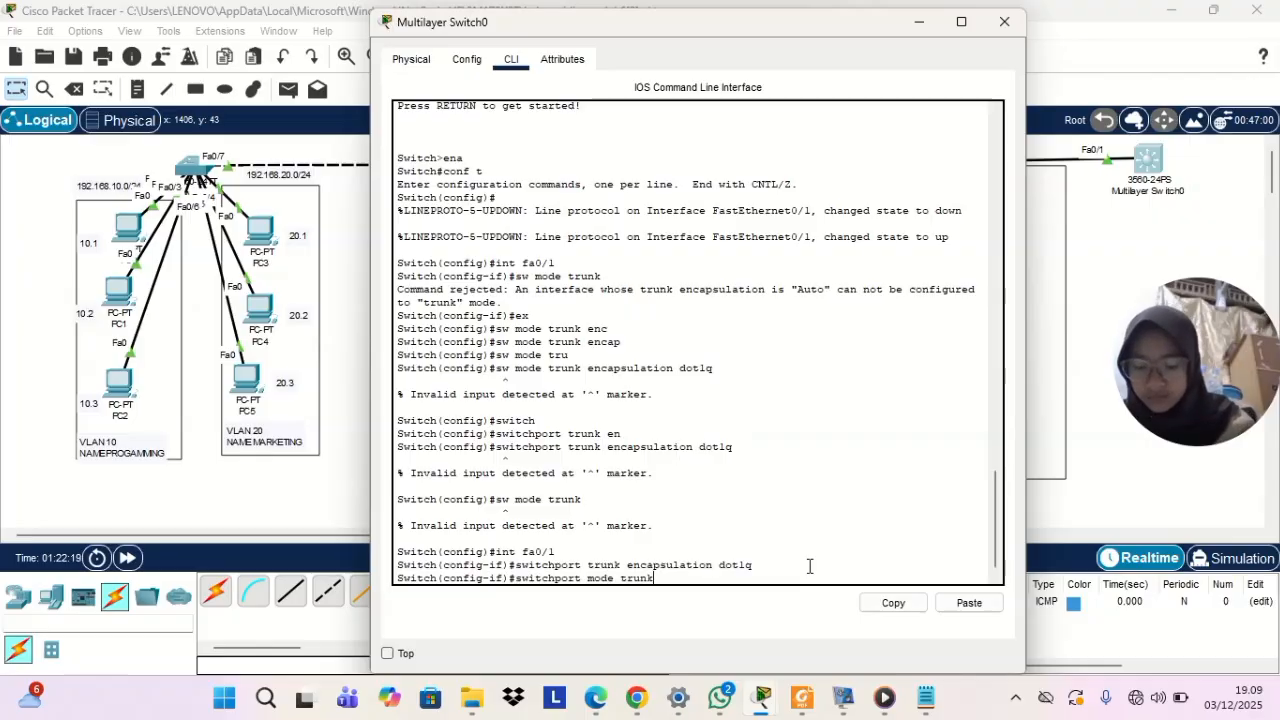
pyautogui.write('nk')
pyautogui.press('Return')
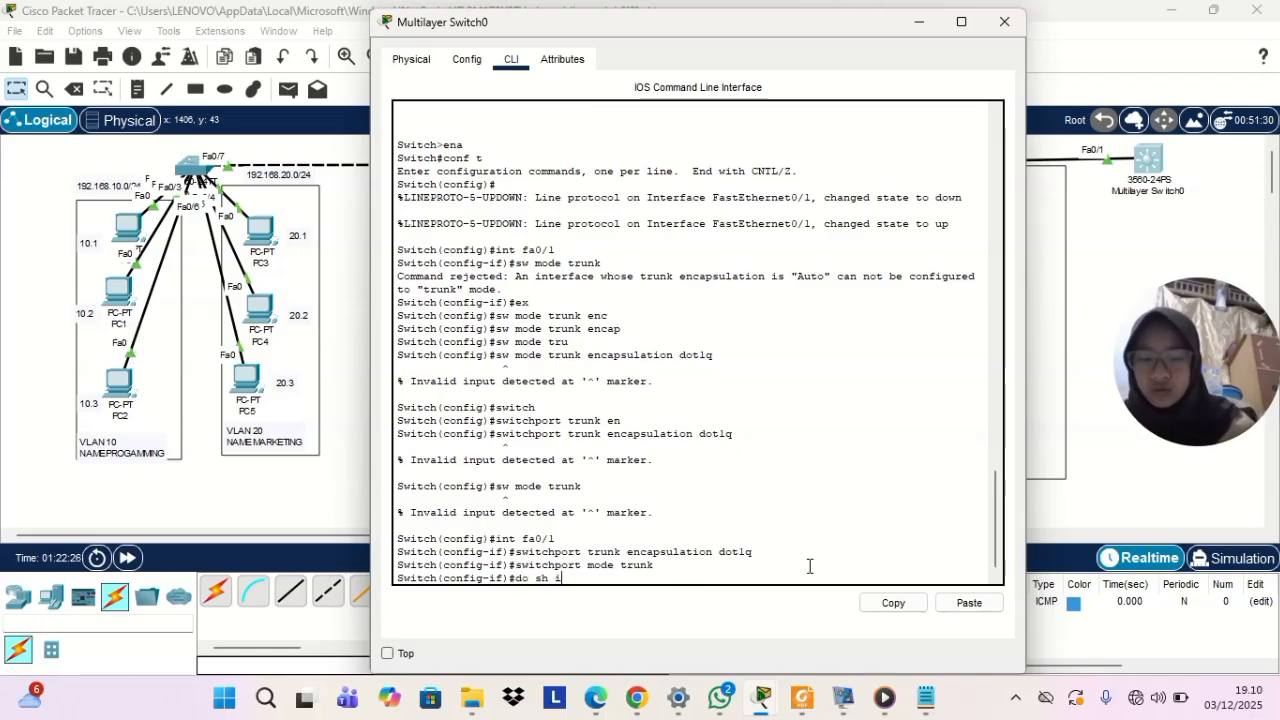
# Check the multilayer switch's trunk interfaces with do sh int trunk
pyautogui.write('do sh int urtunk')
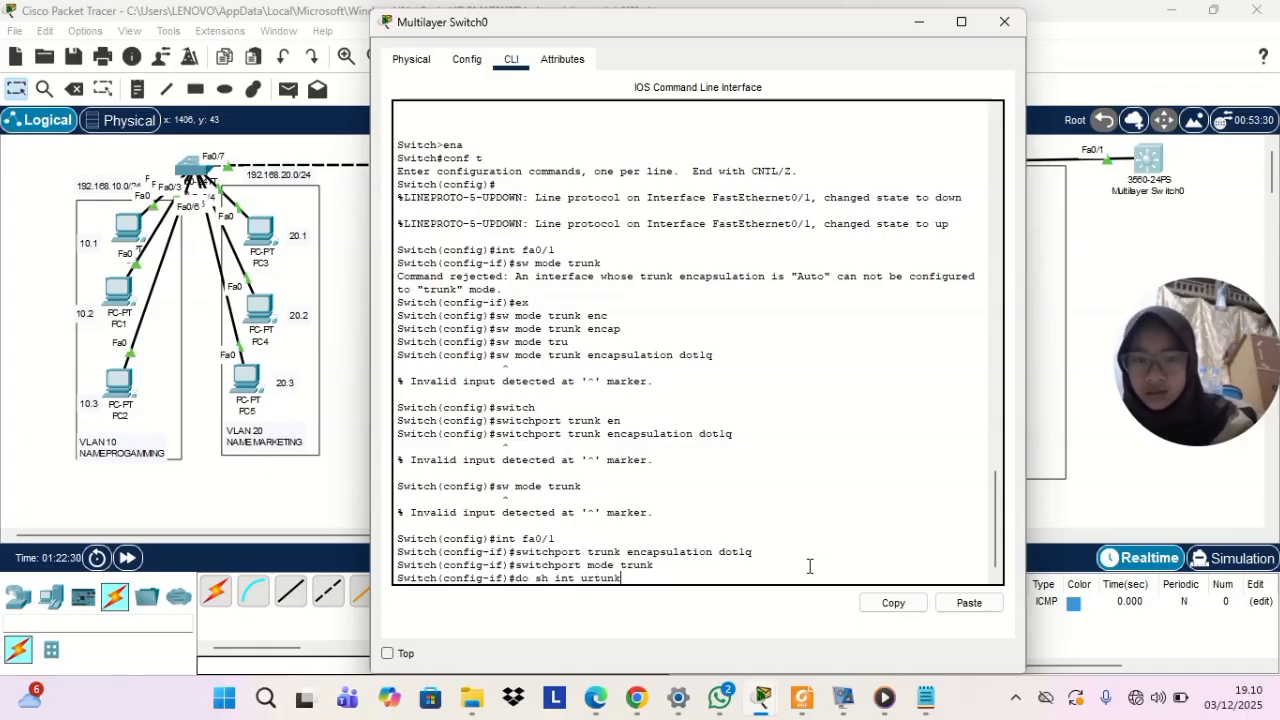
pyautogui.write('it')
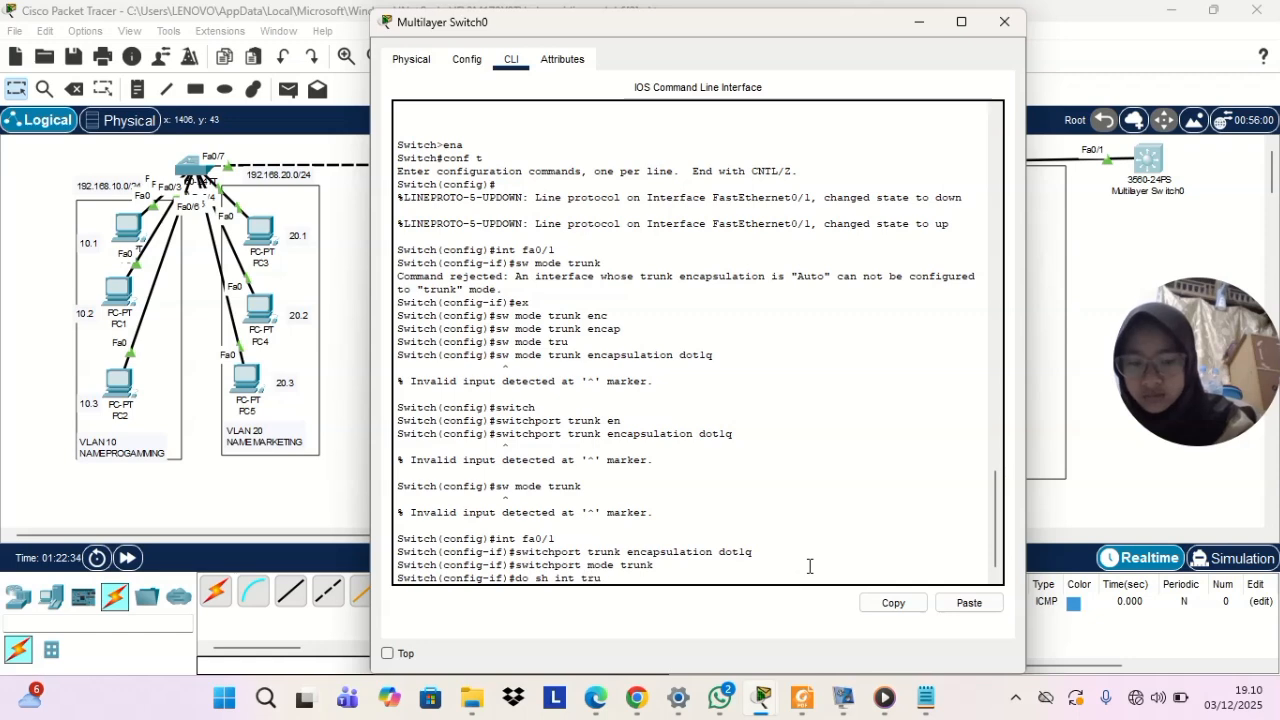
pyautogui.press('Return')
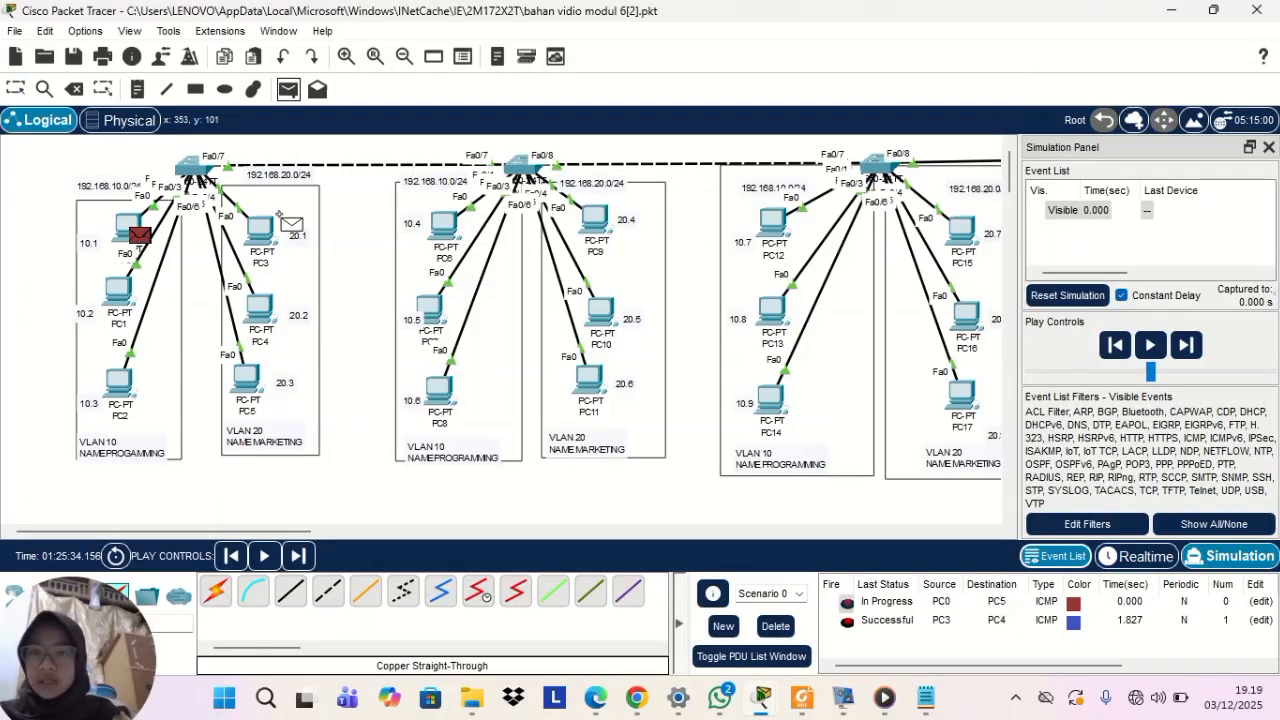
# Send a simple PDU from PC3 to PC4 and play the simulation
pyautogui.click(251, 220)
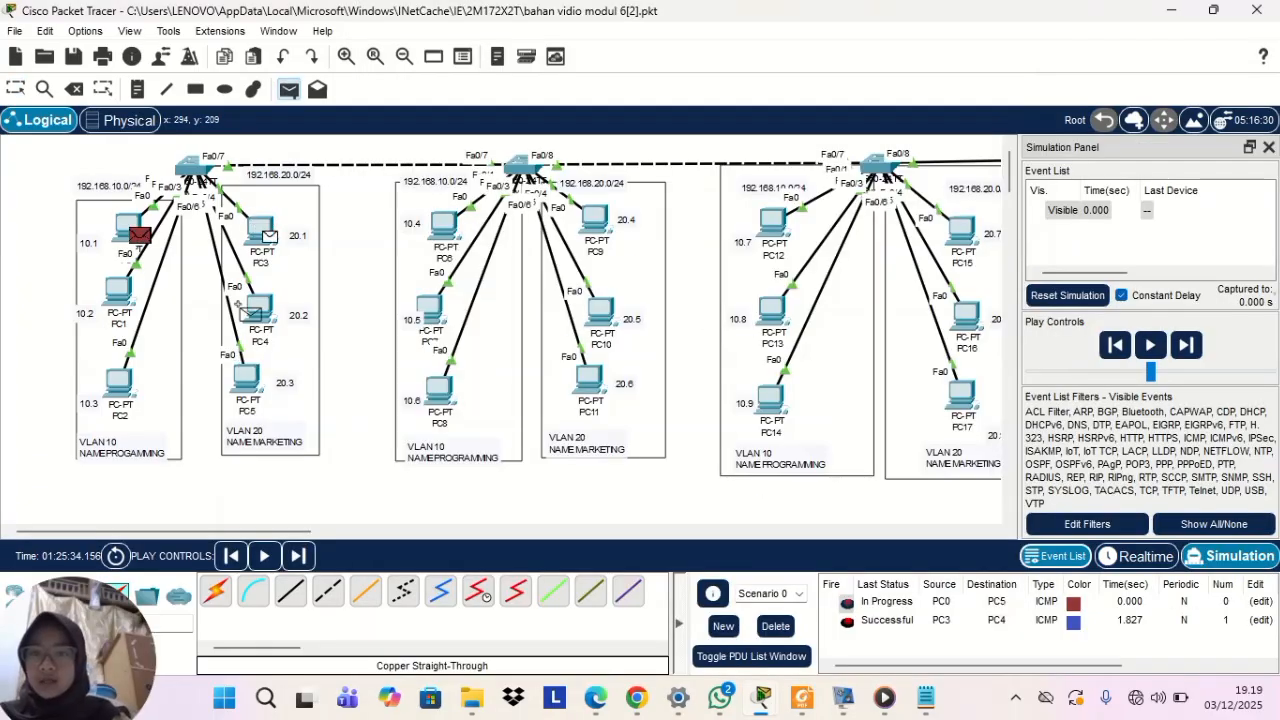
pyautogui.click(250, 302)
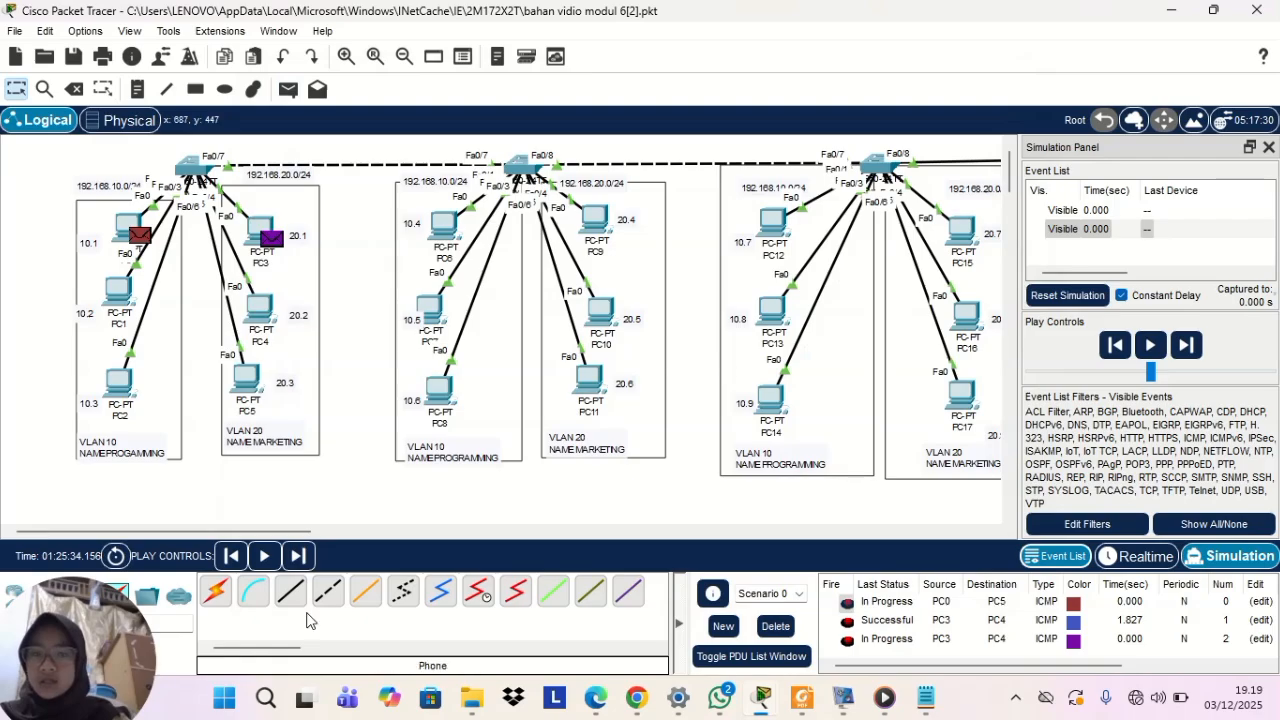
pyautogui.click(265, 556)
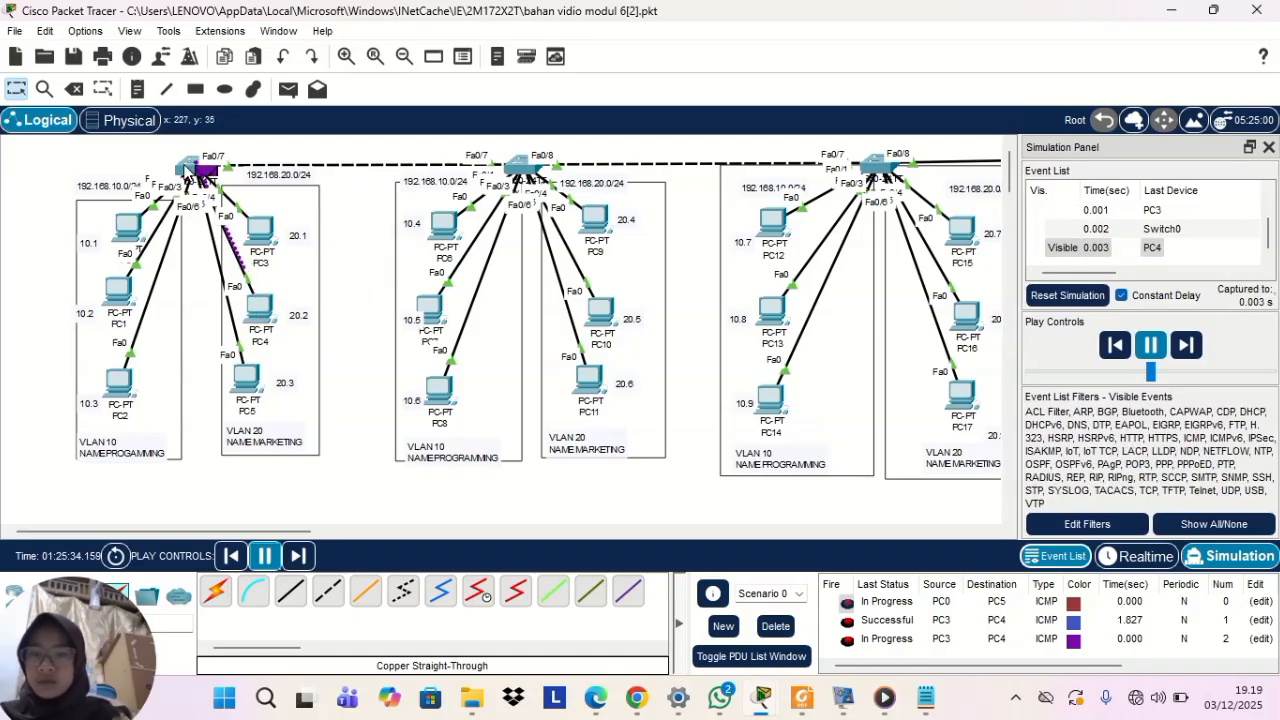
# Send a simple PDU from PC6 to PC7 while the simulation runs
pyautogui.moveTo(437, 220)
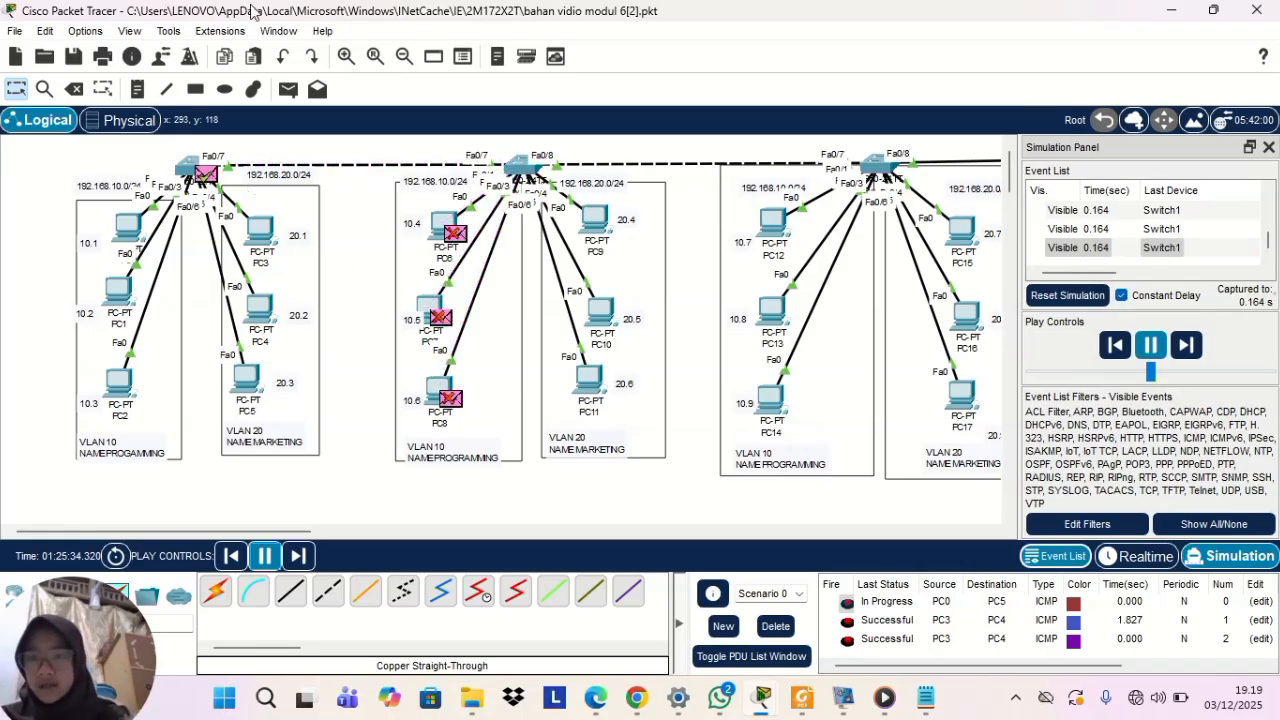
pyautogui.click(288, 89)
pyautogui.click(438, 224)
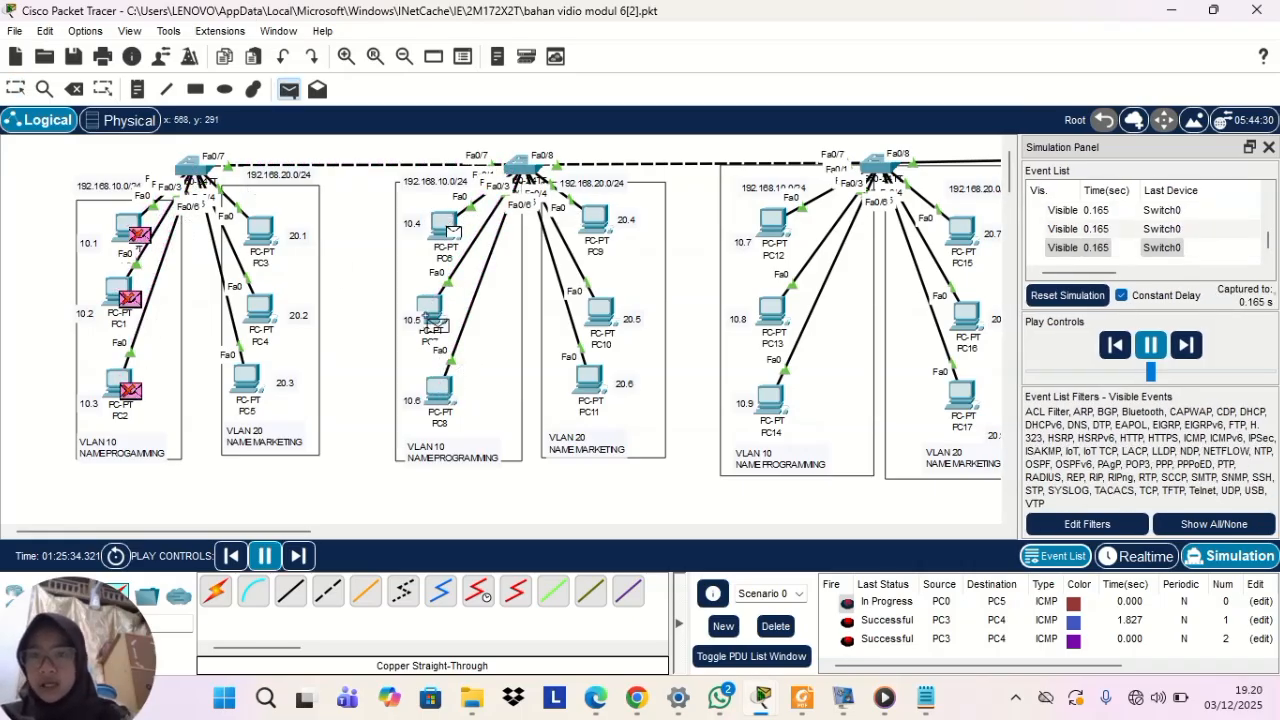
pyautogui.click(428, 310)
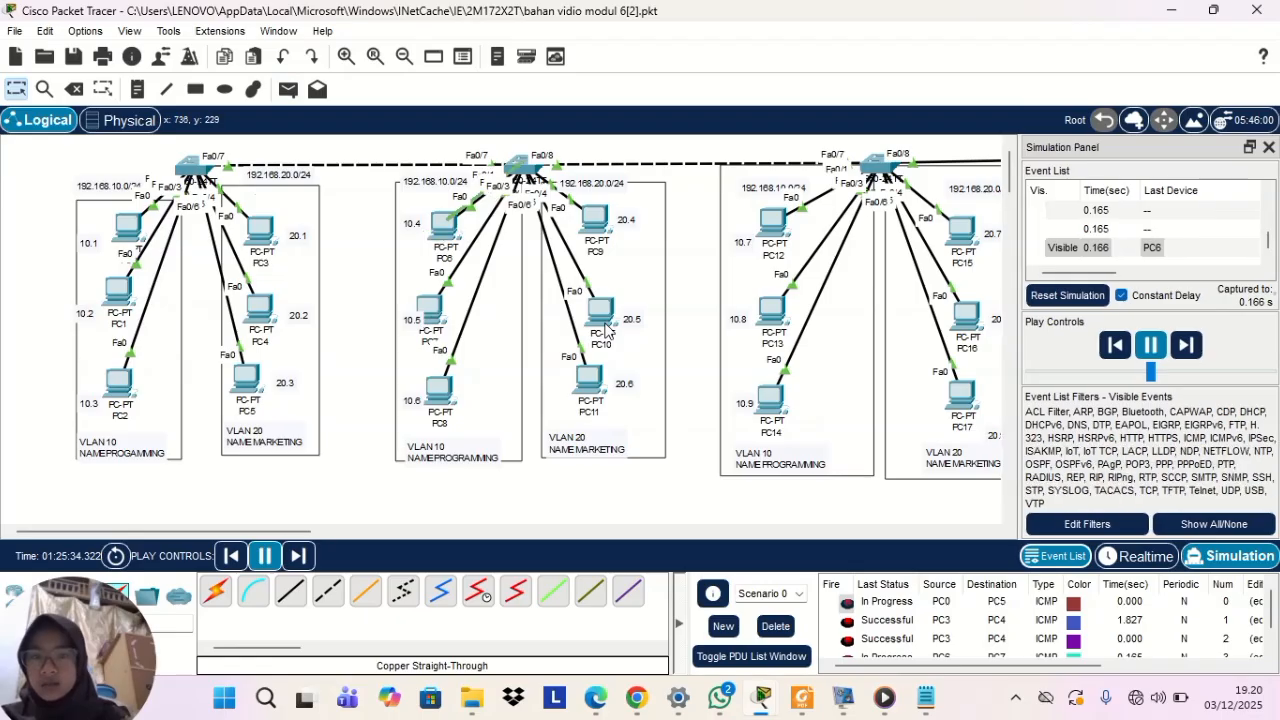